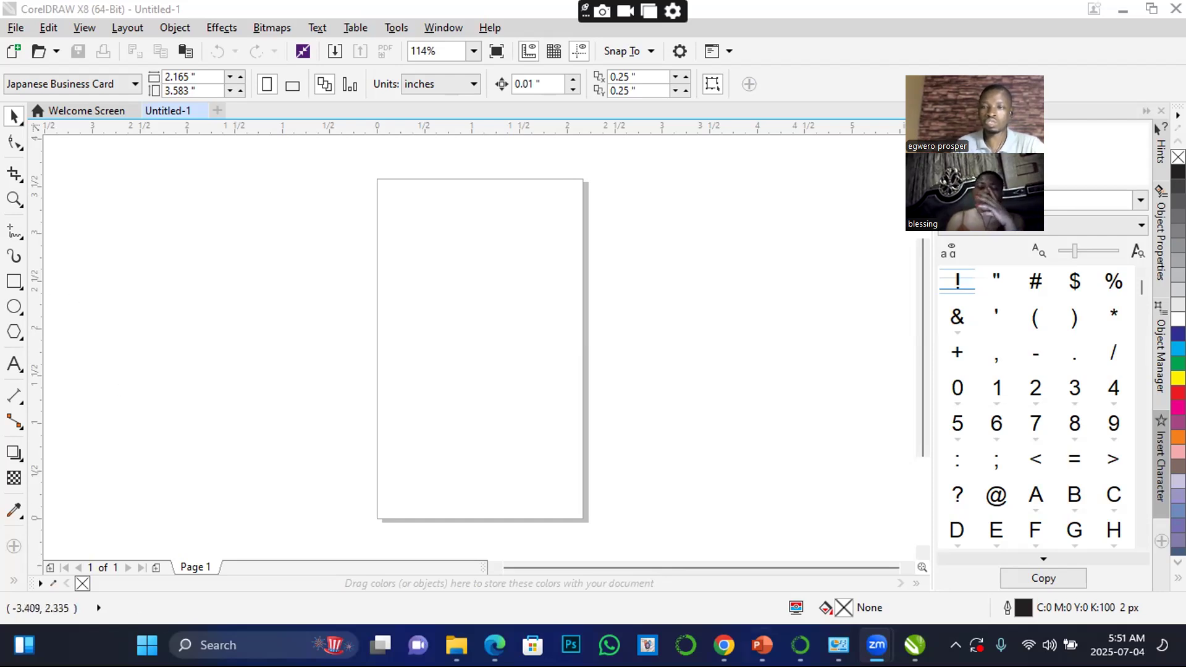
Draw an ellipse about 1.79 by 1.86 inches across the page's left edge and fill it red
click(15, 306)
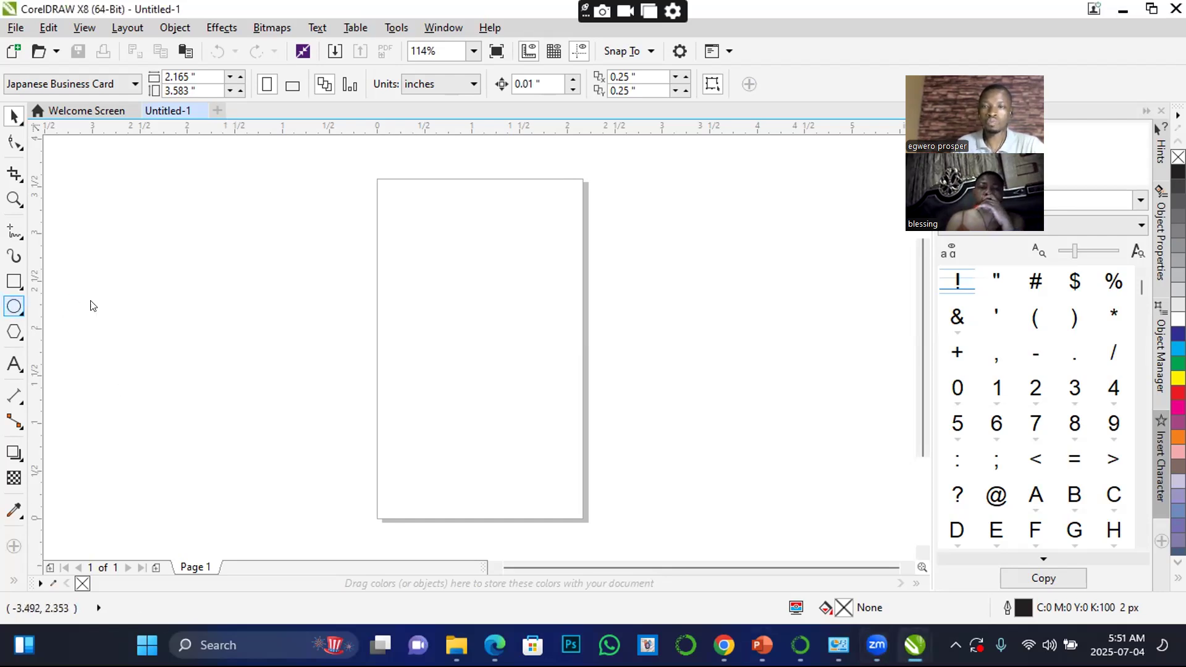
drag(418, 387, 254, 210)
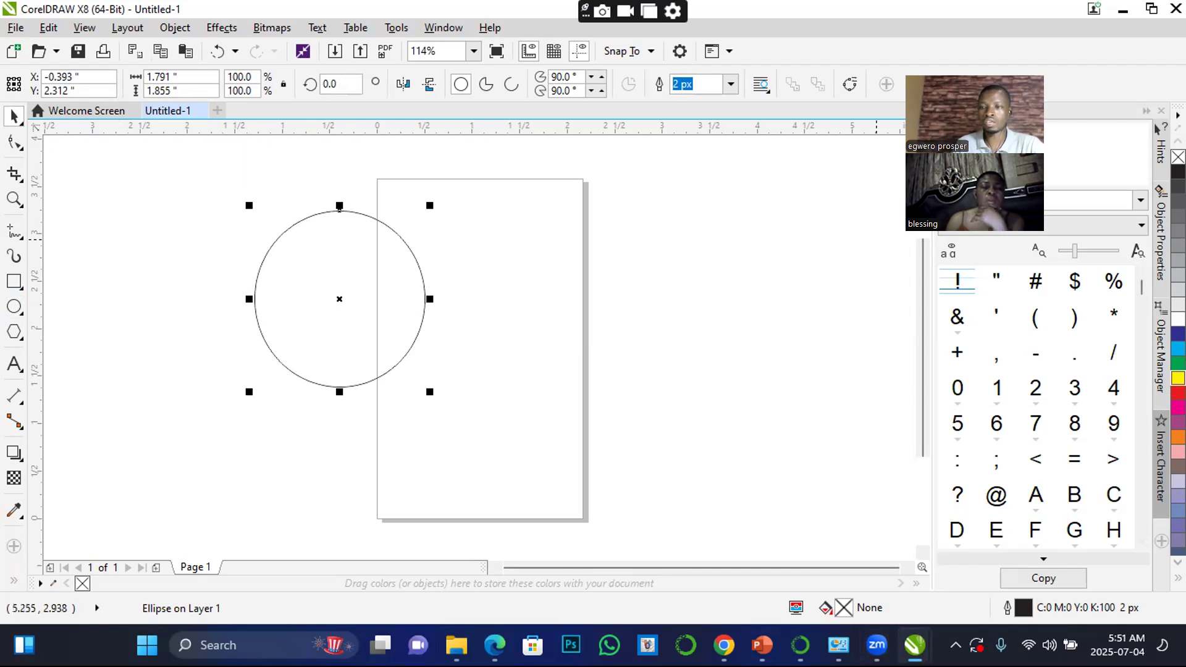
click(1175, 390)
Draw a five-sided polygon about 2.32 by 2.03 inches over the page's right edge and fill it yellow
click(14, 331)
drag(549, 232, 780, 433)
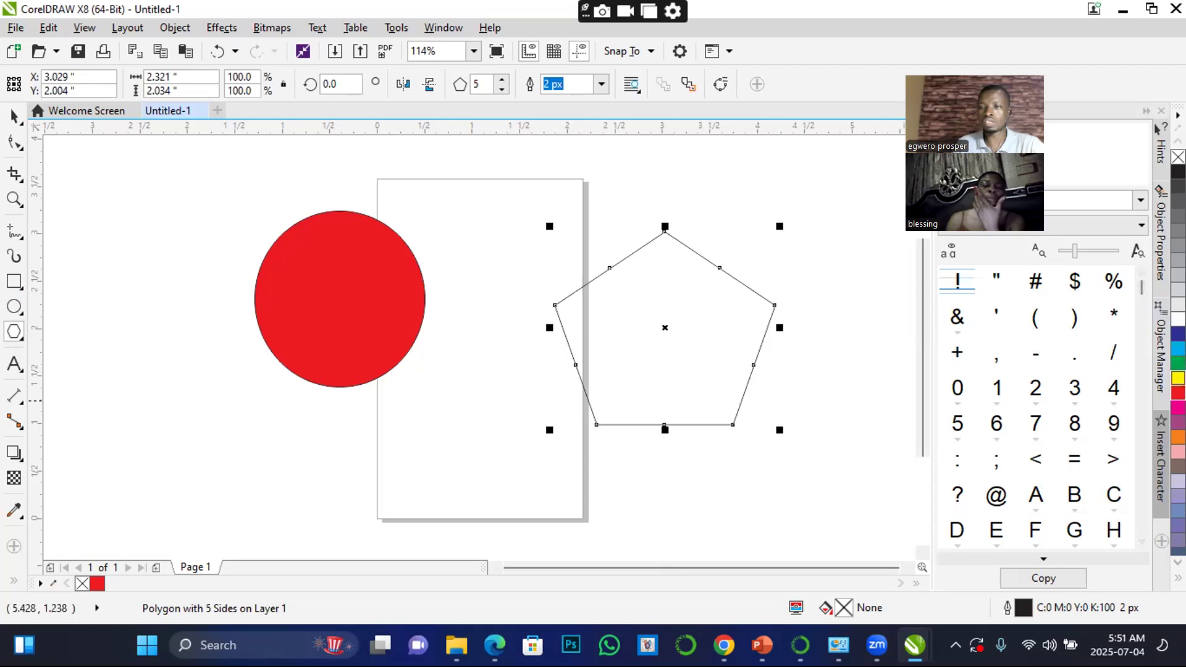
click(1177, 379)
Move the yellow pentagon up and left to about X 2.74, Y 2.47 inches, and the red ellipse up and right to about X -0.11, Y 2.57
click(15, 117)
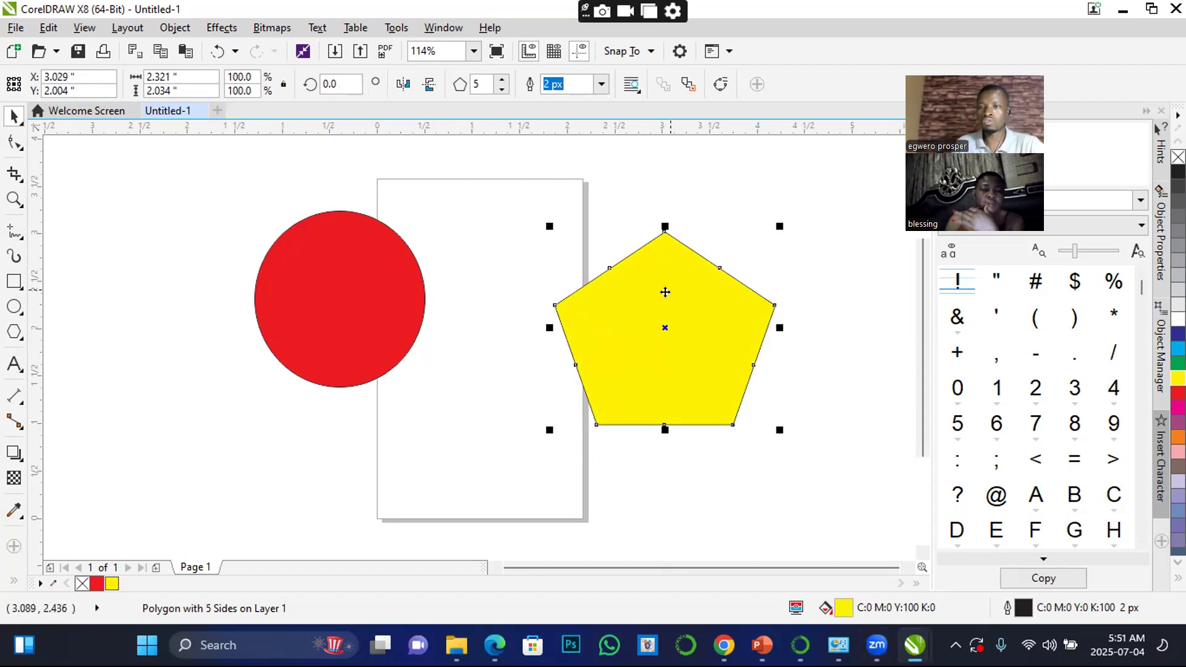
drag(716, 301, 681, 257)
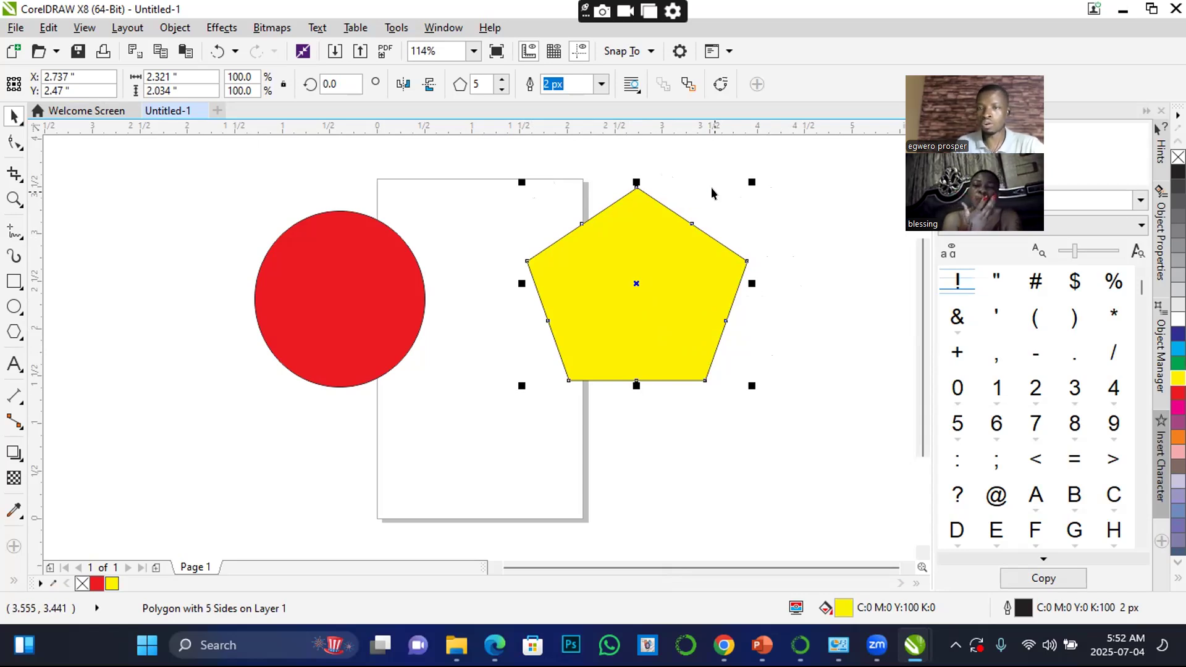
click(357, 275)
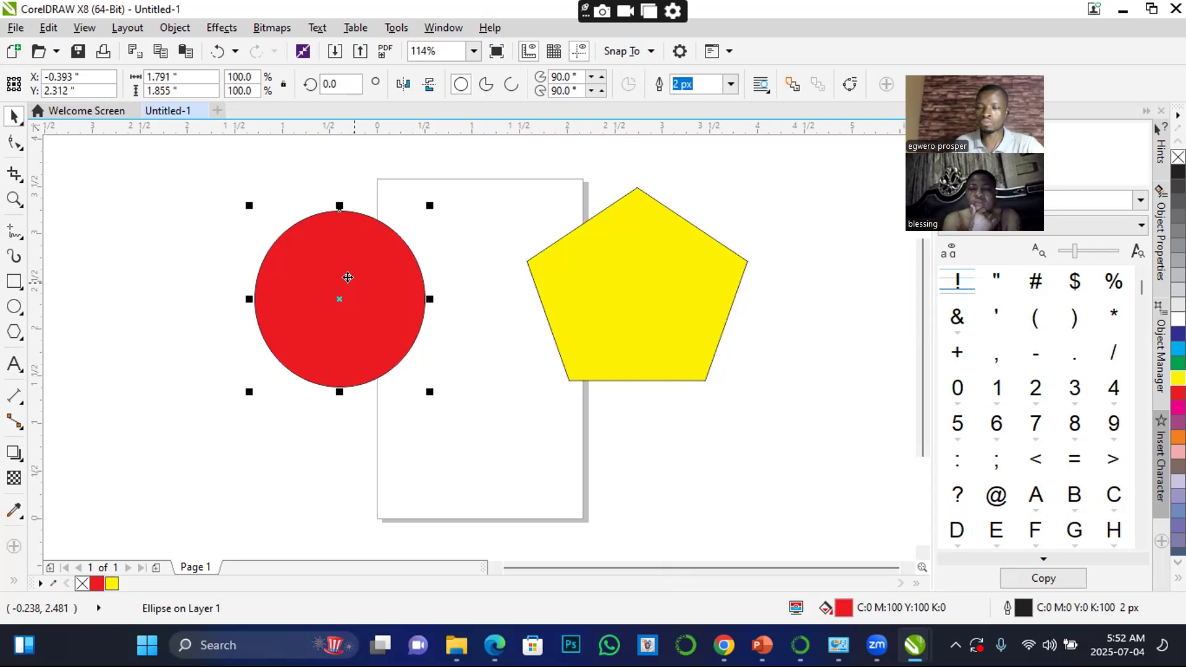
drag(346, 261, 372, 238)
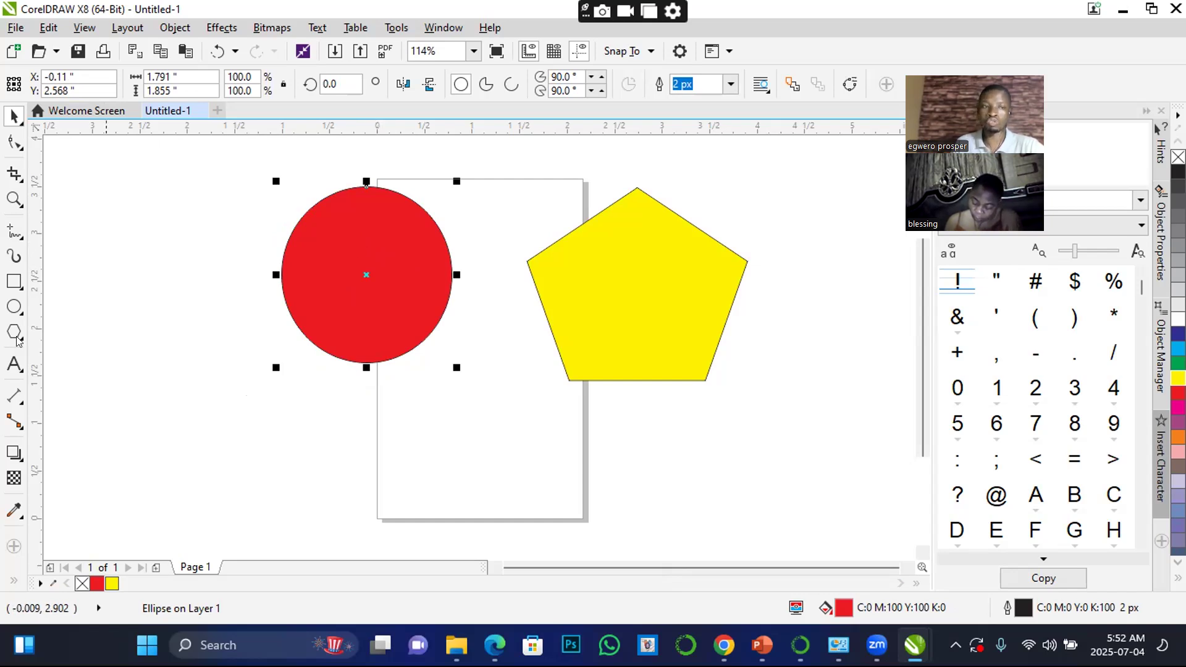
Add the artistic text "pick tool" below the two shapes and enlarge it to about 57 pt
click(13, 364)
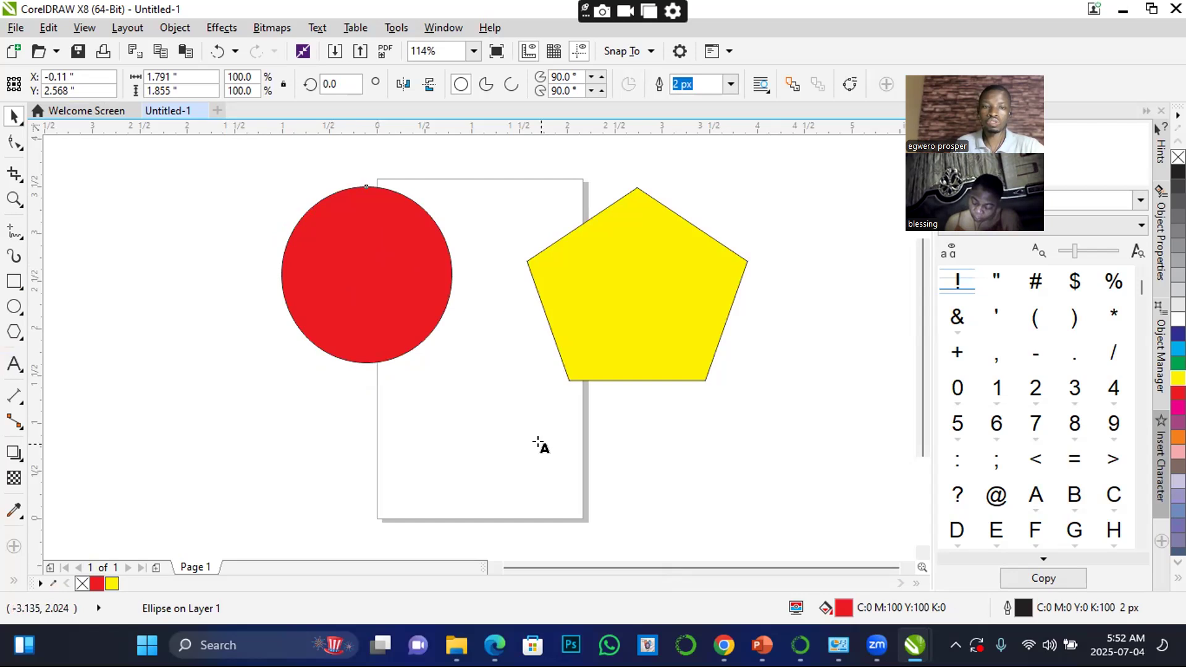
click(437, 443)
text(pi)
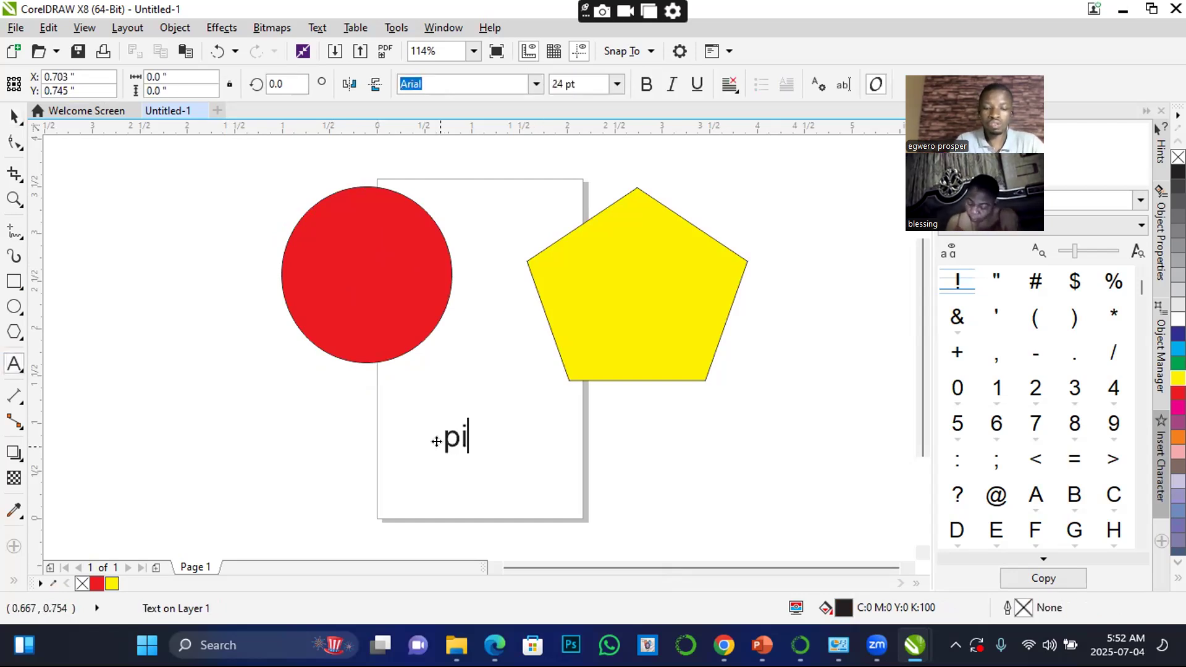
text(ck tool)
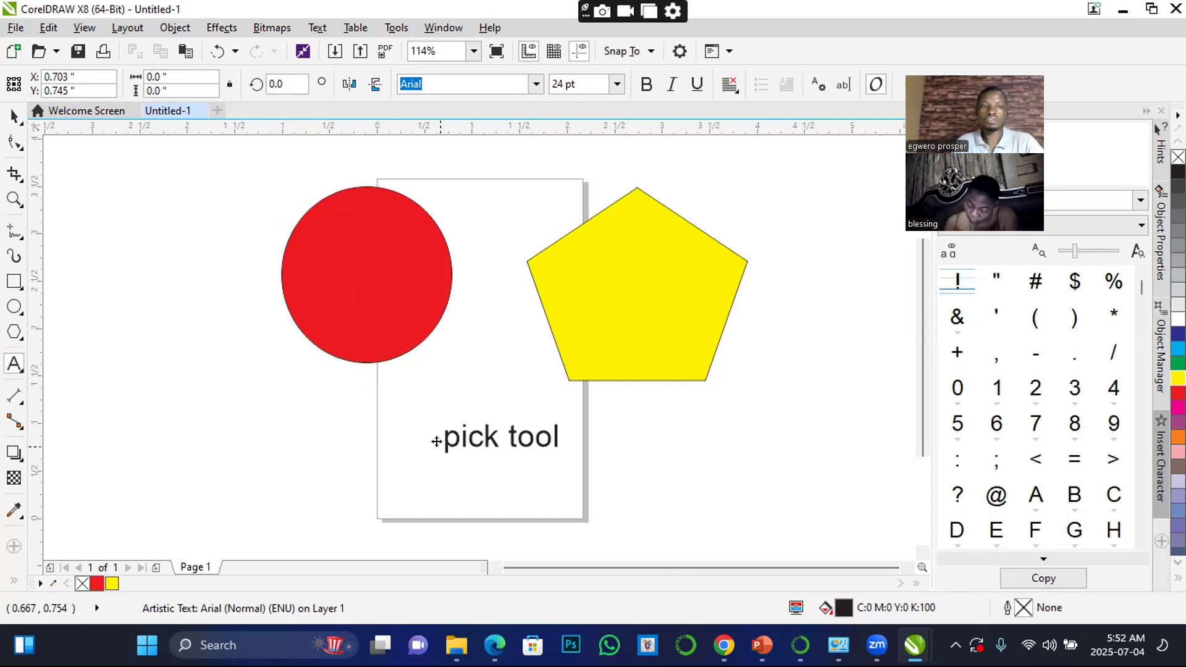
click(14, 116)
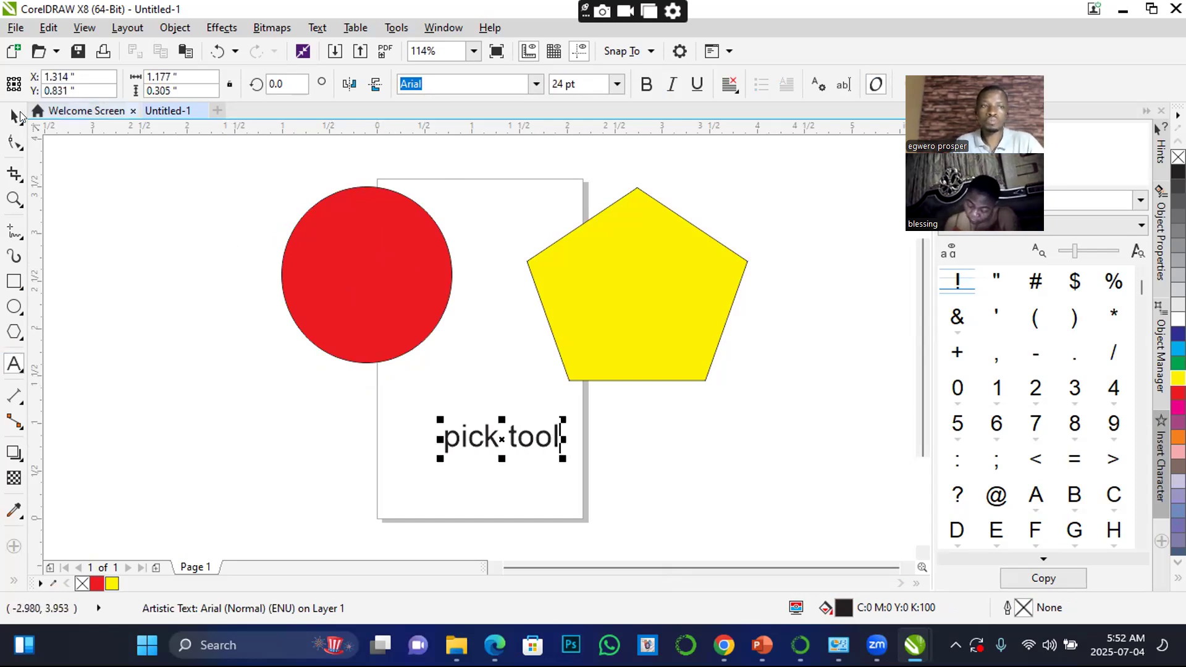
drag(437, 422, 278, 362)
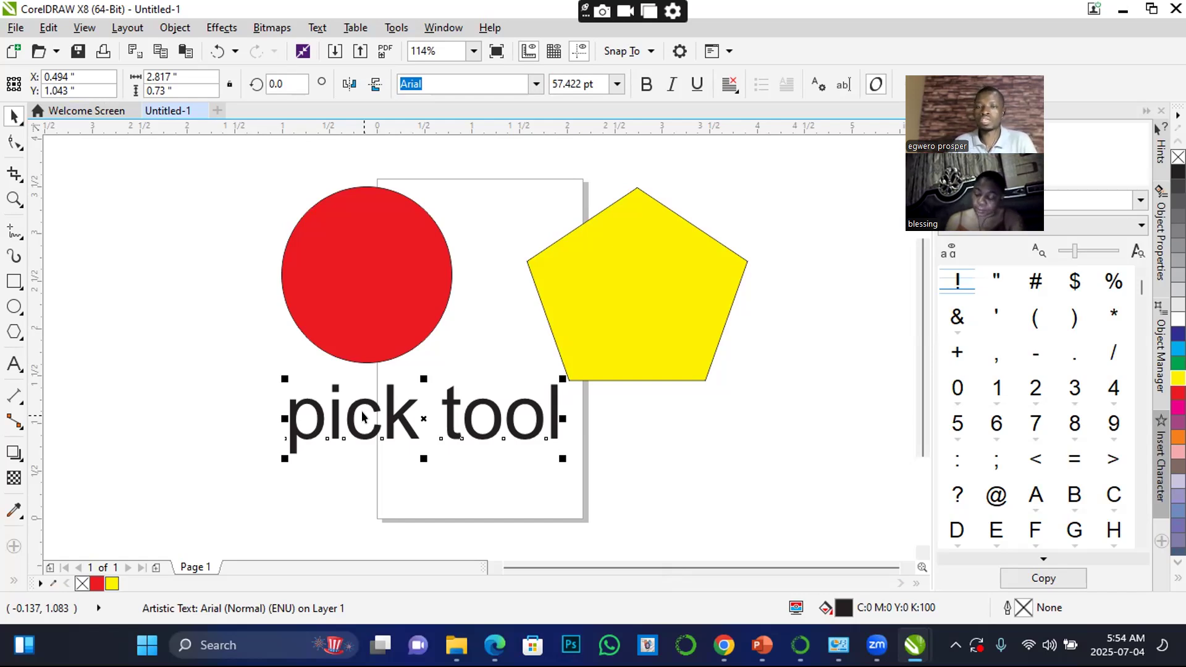
Duplicate the "pick tool" text slightly lower and replace the copy's wording with "skew objects" and a second line "rotate ob"
drag(396, 411, 402, 456)
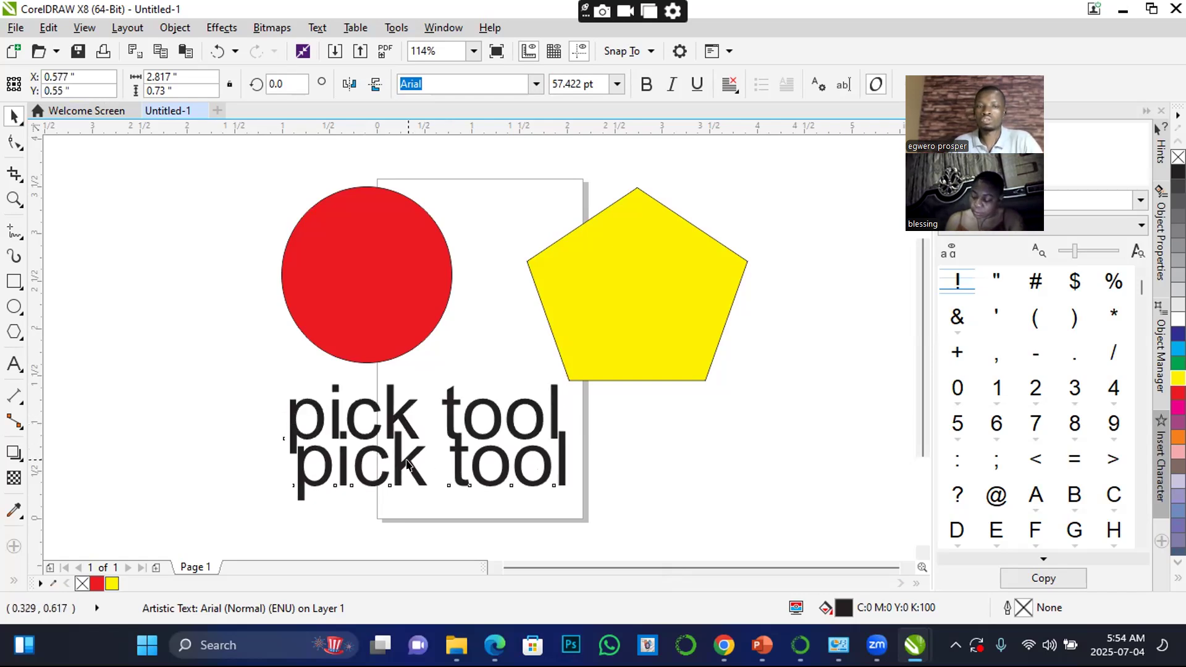
double_click(402, 456)
drag(300, 460, 580, 495)
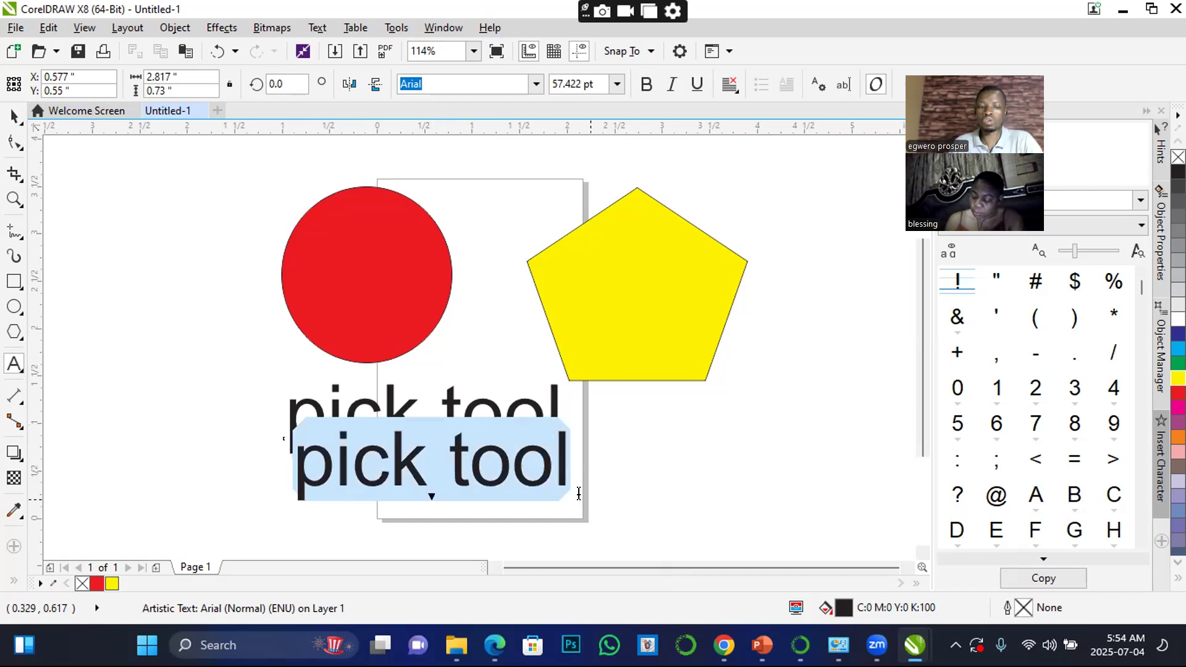
text(skew)
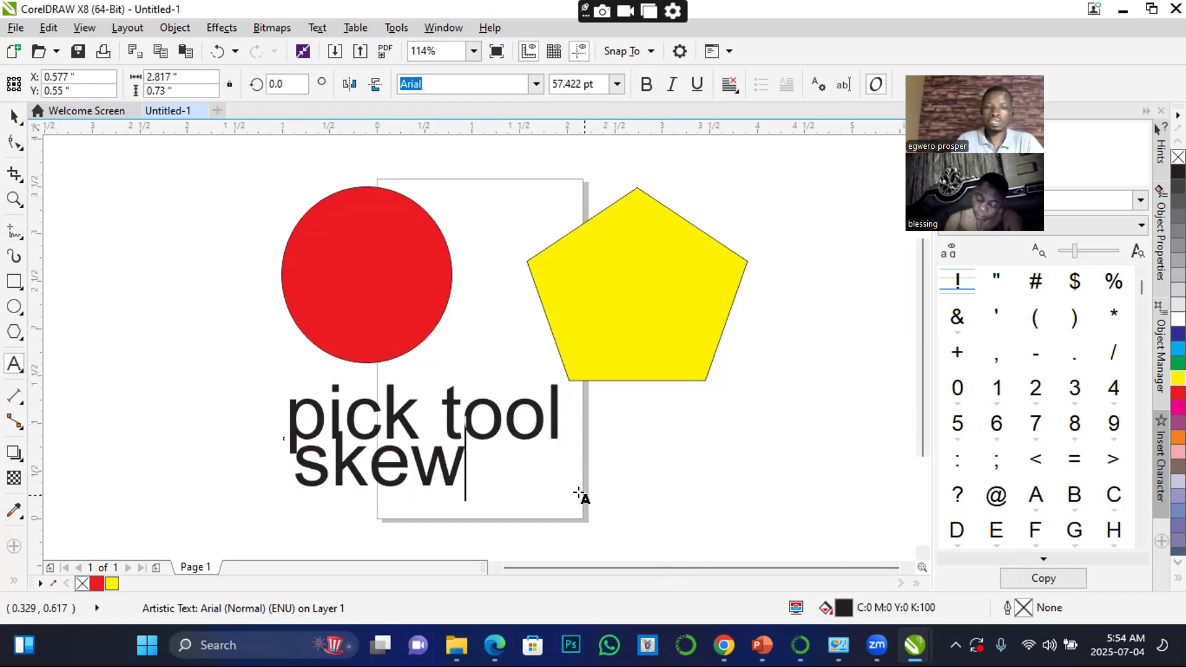
text( ob)
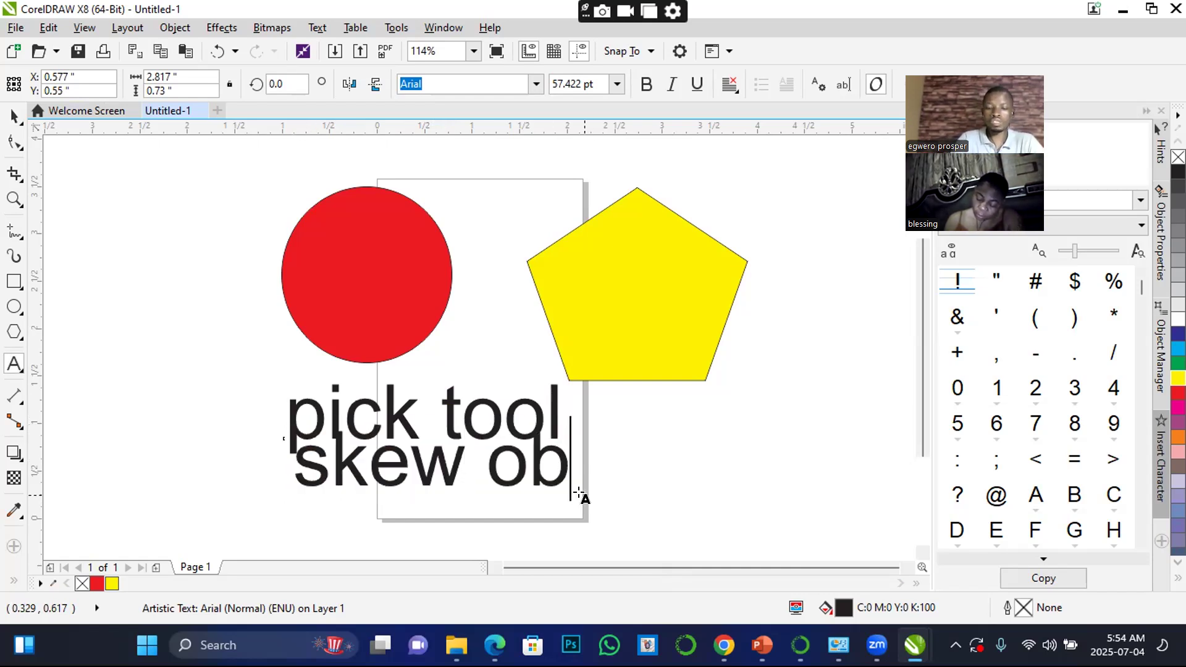
text(jects)
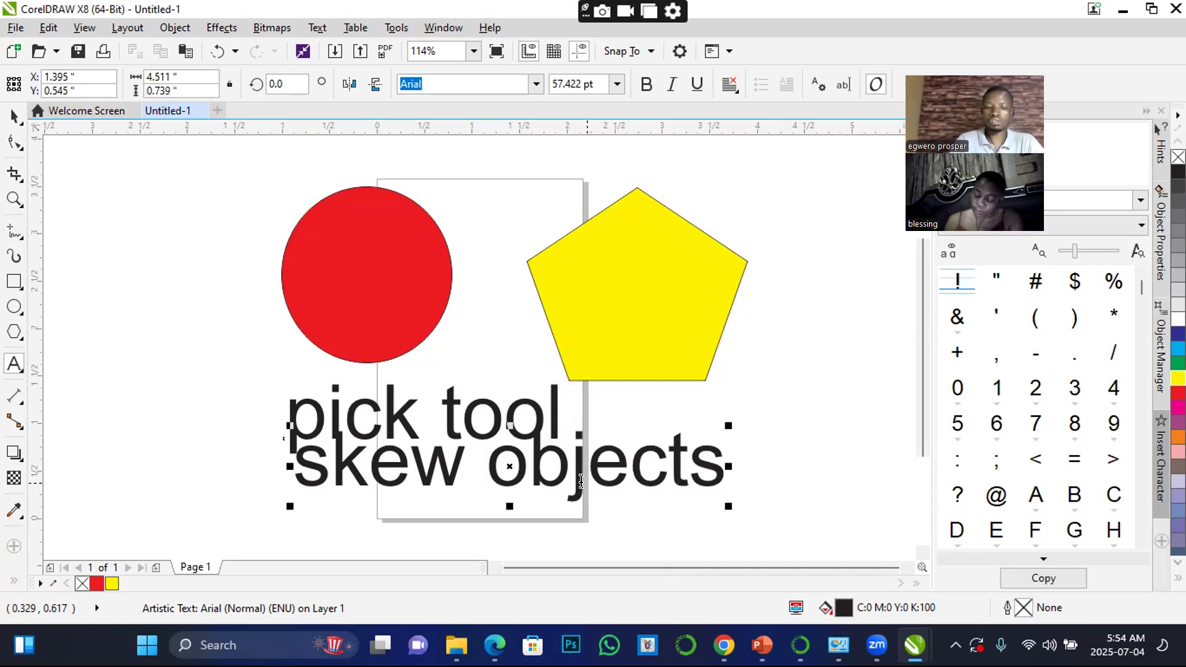
key(Return)
text(rotate)
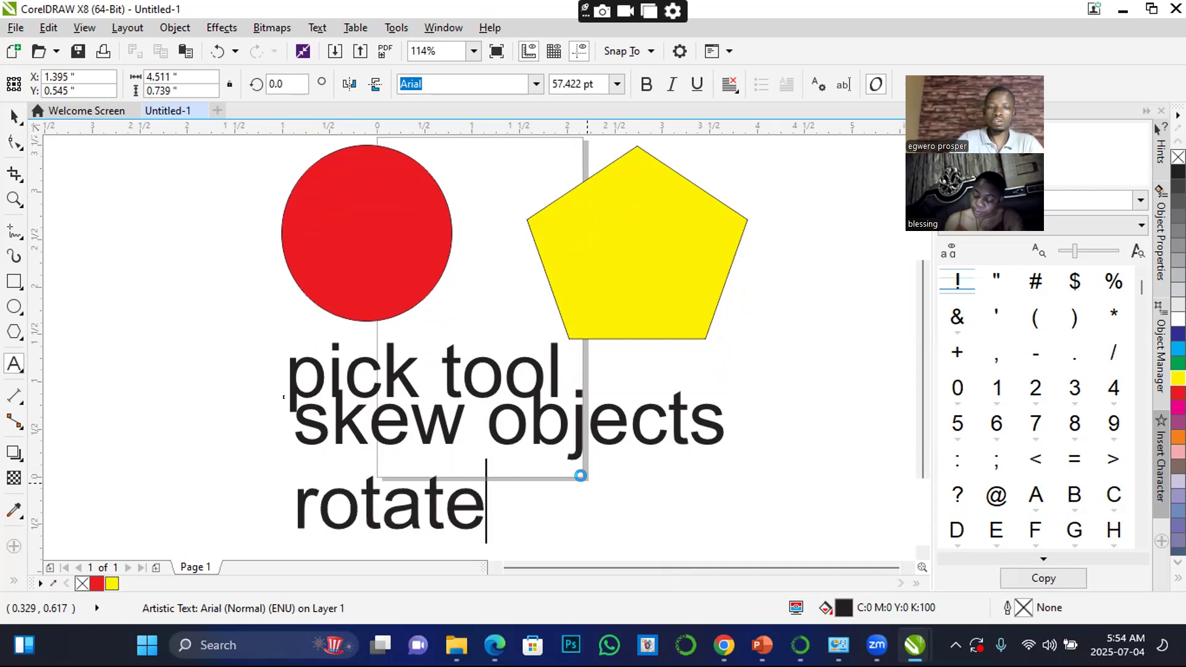
text( ob)
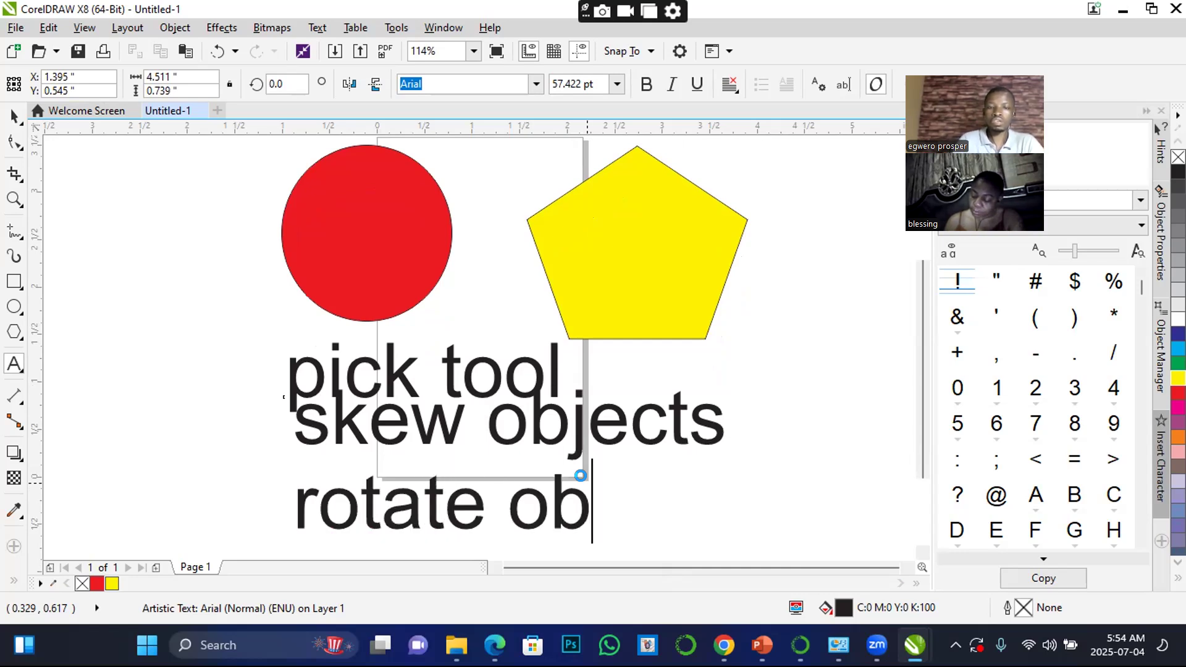
key(ctrl+space)
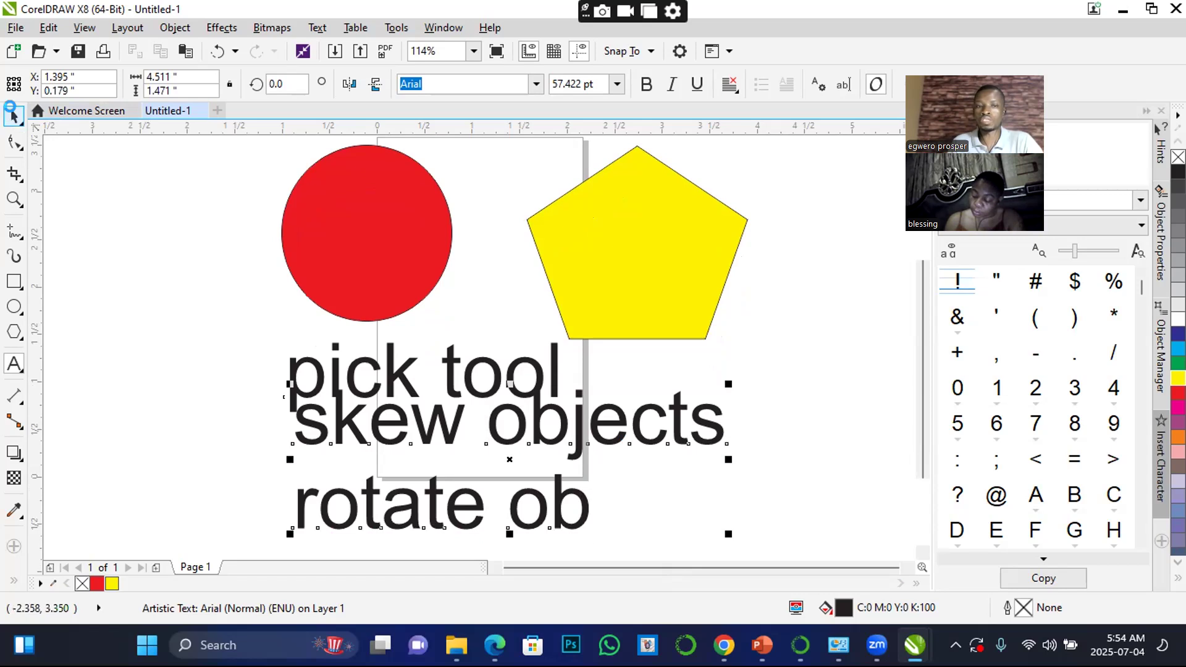
Delete the two-line text copy and the original "pick tool" text, leaving only the two shapes
drag(611, 423, 608, 460)
key(Delete)
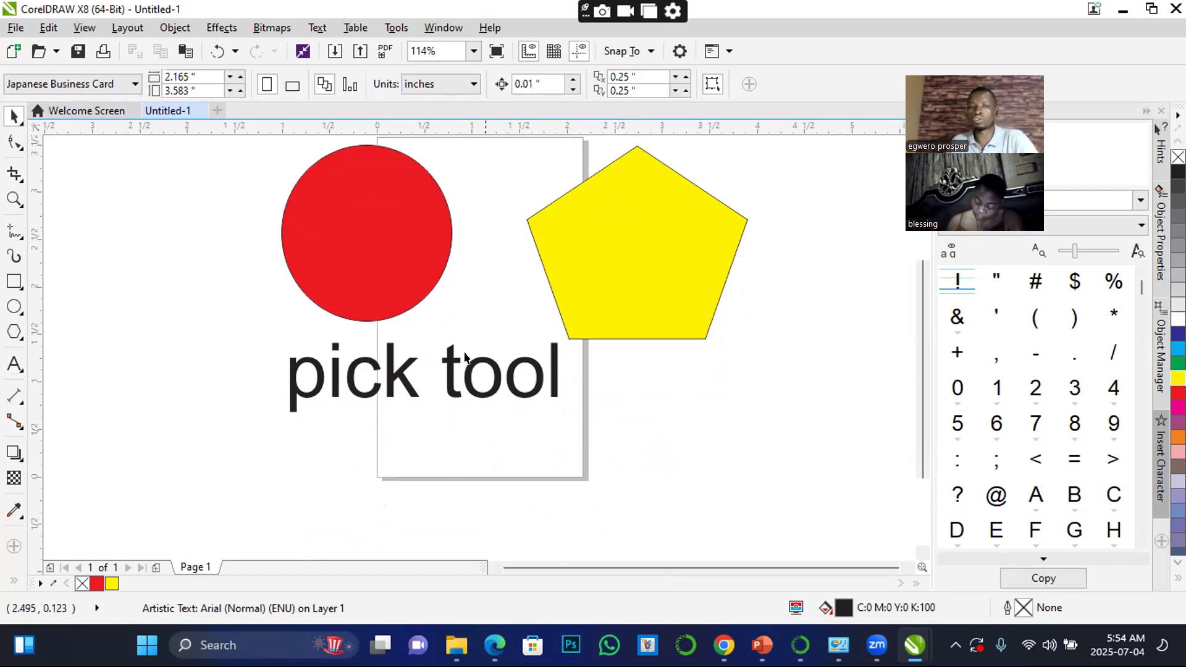
drag(452, 365, 549, 367)
drag(642, 361, 778, 425)
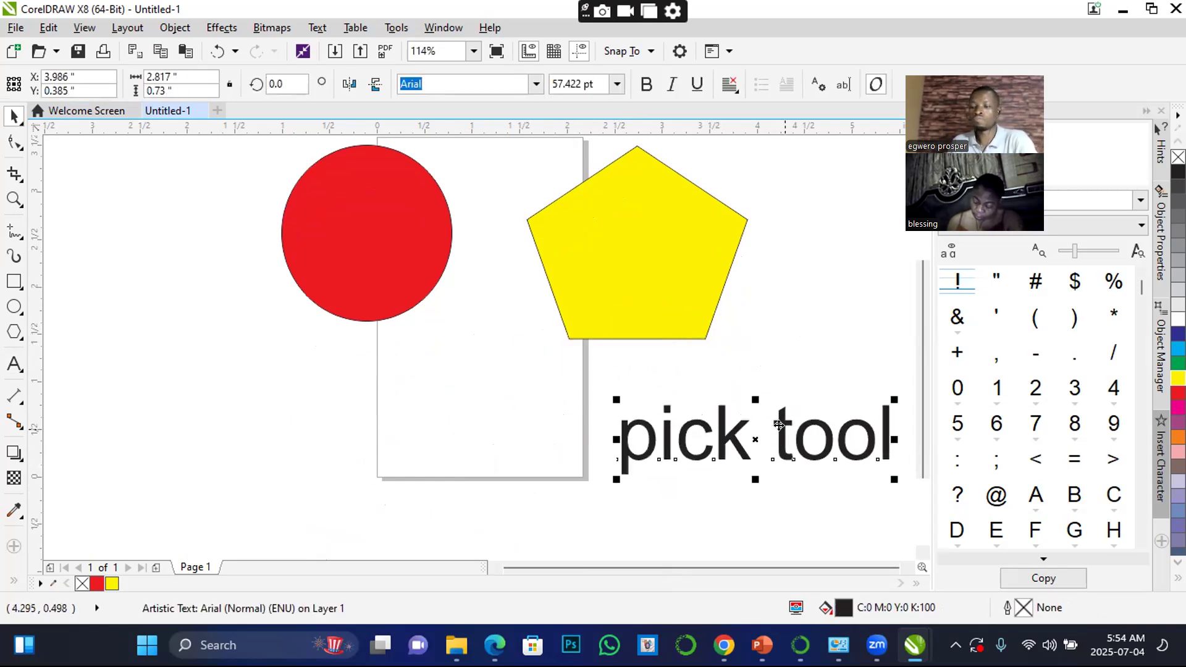
key(Delete)
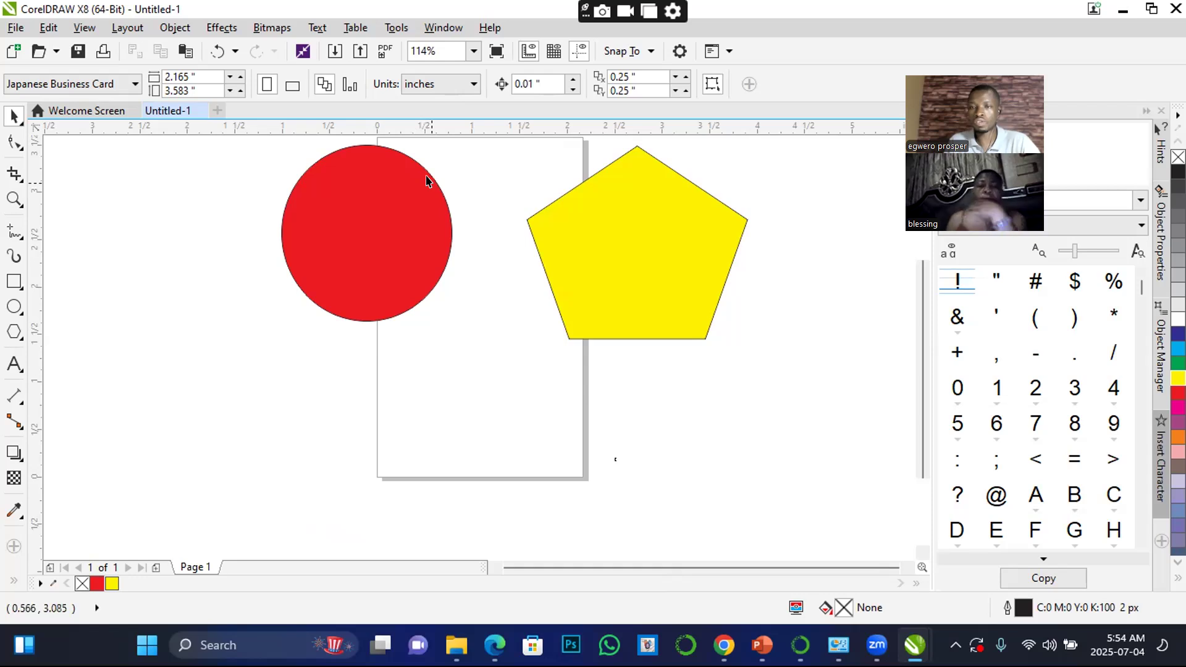
Add the artistic text "Digitech" below the red ellipse in 24 pt Arial
click(14, 365)
click(338, 398)
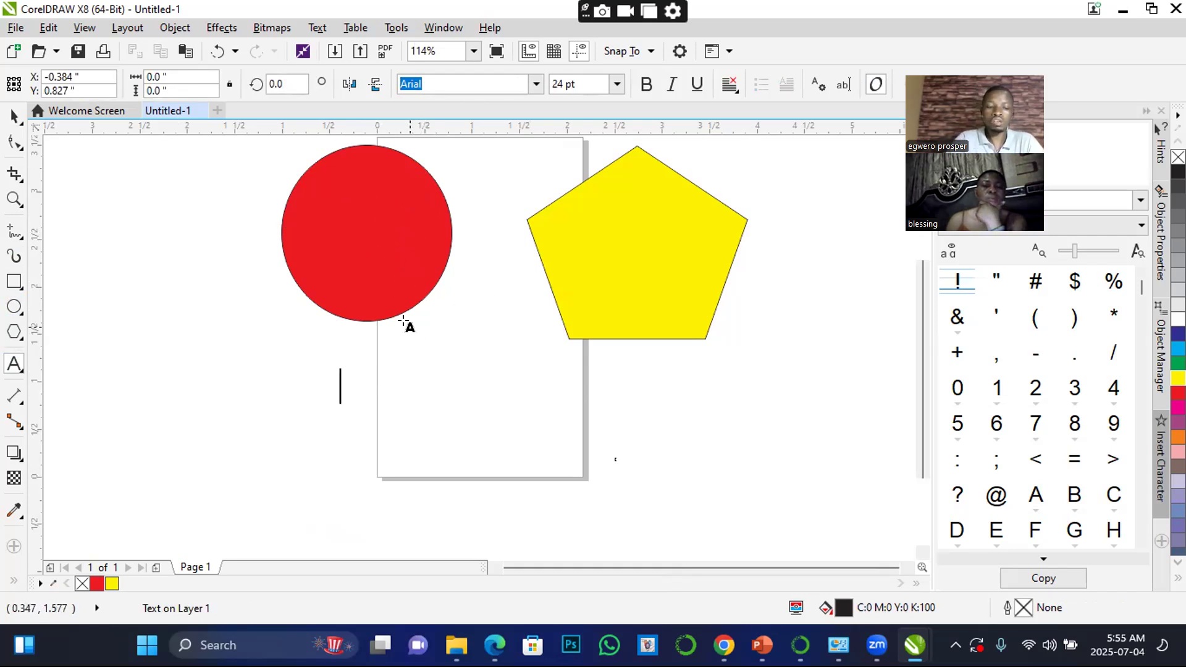
text(D)
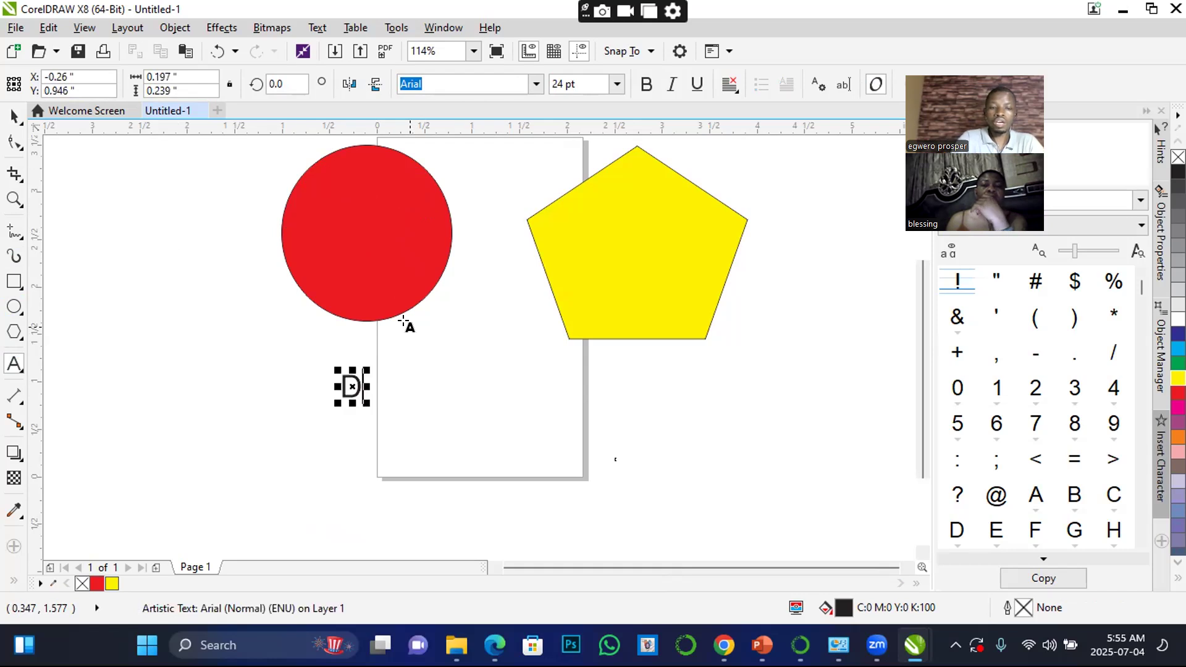
text(igitech)
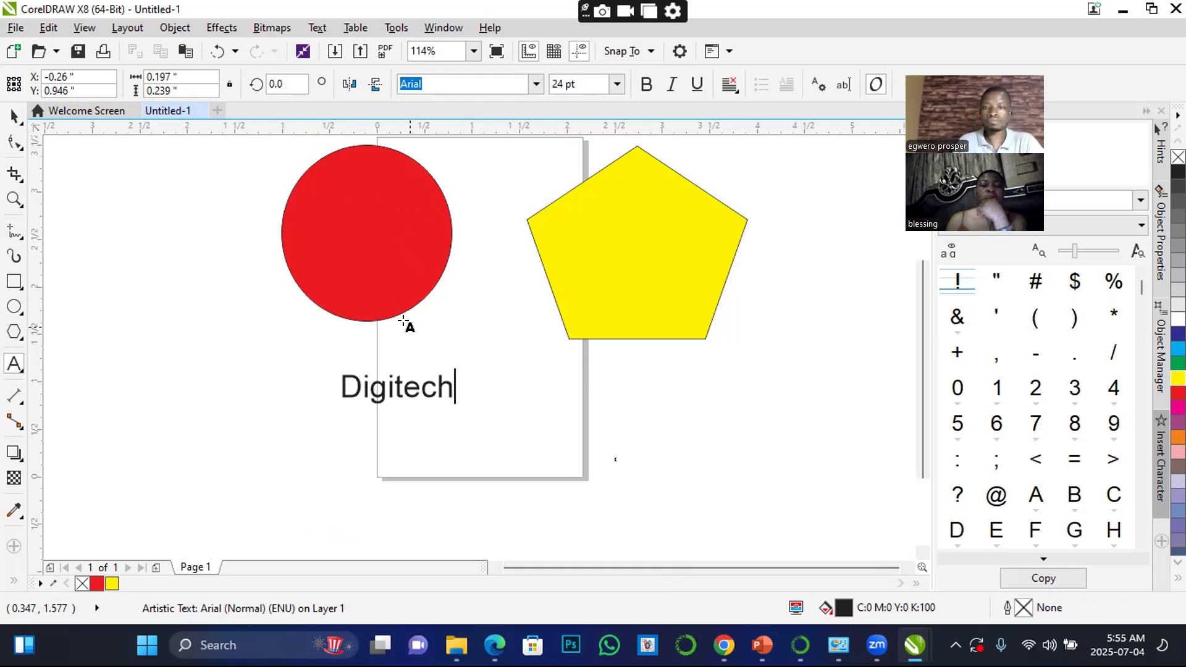
click(13, 116)
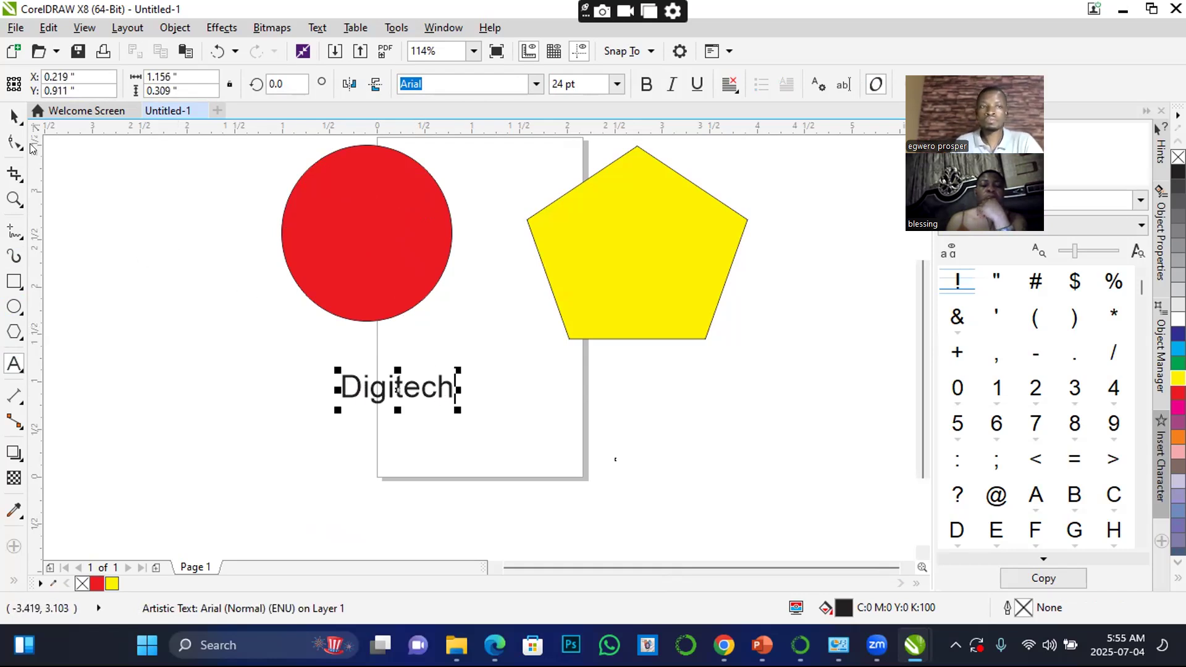
Enlarge the "Digitech" text to about 71 pt and position it beneath the two shapes, centred at about X 1.25, Y 0.73 inches
drag(457, 409, 755, 518)
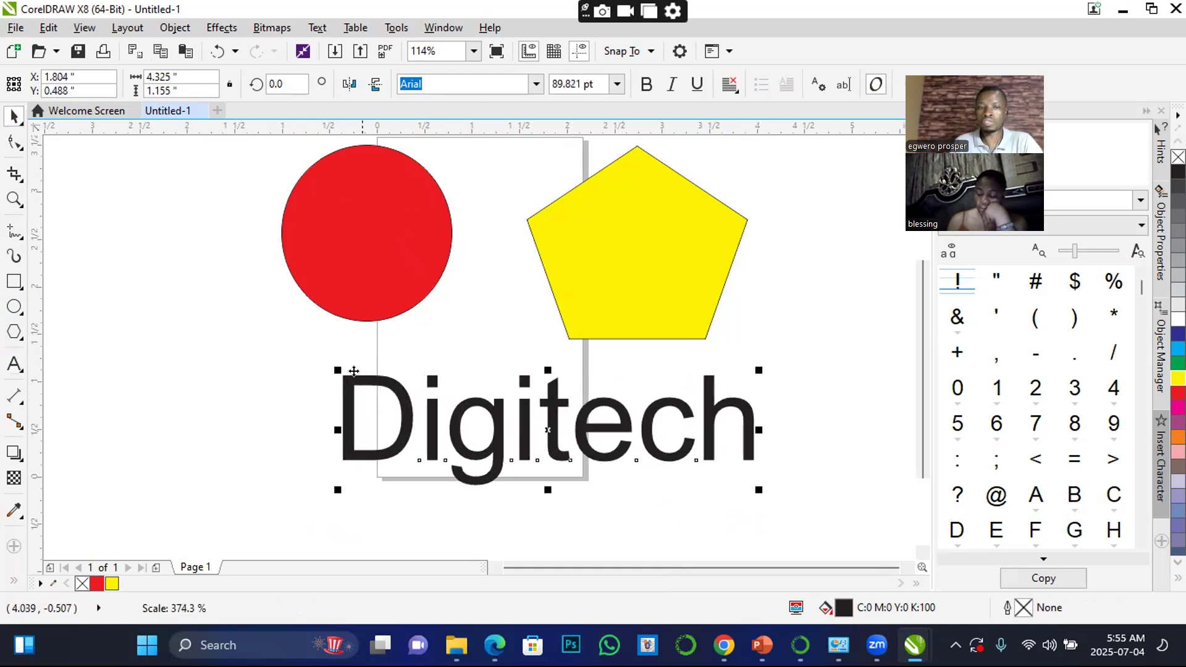
drag(334, 368, 412, 390)
drag(636, 437, 542, 403)
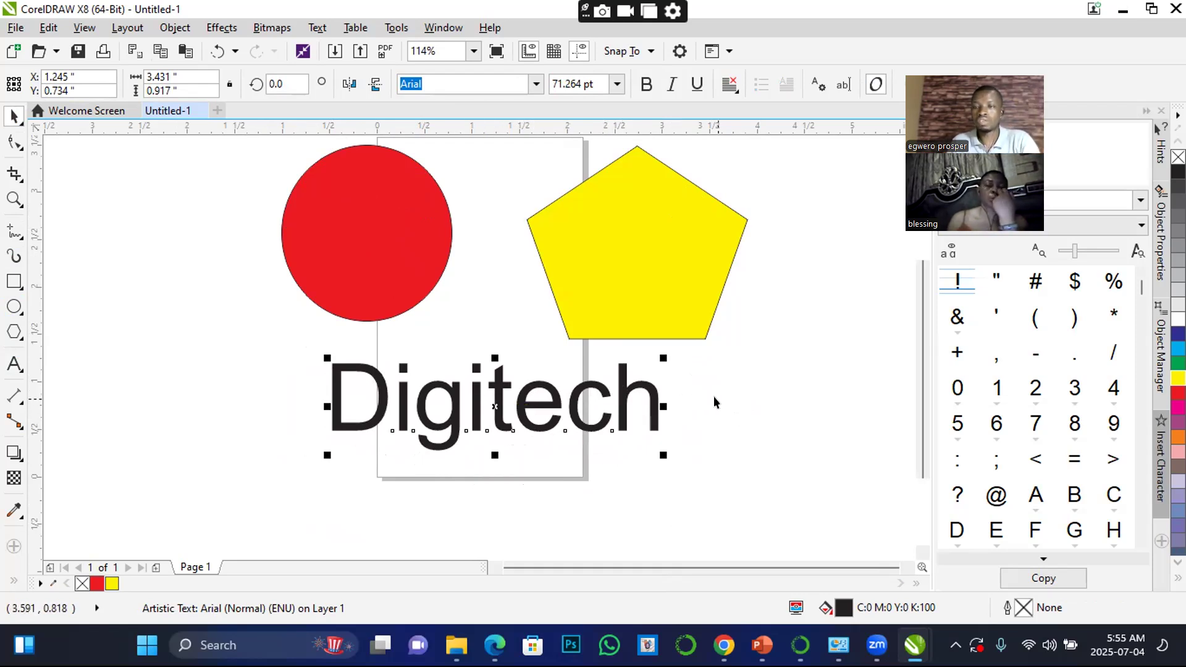
click(784, 379)
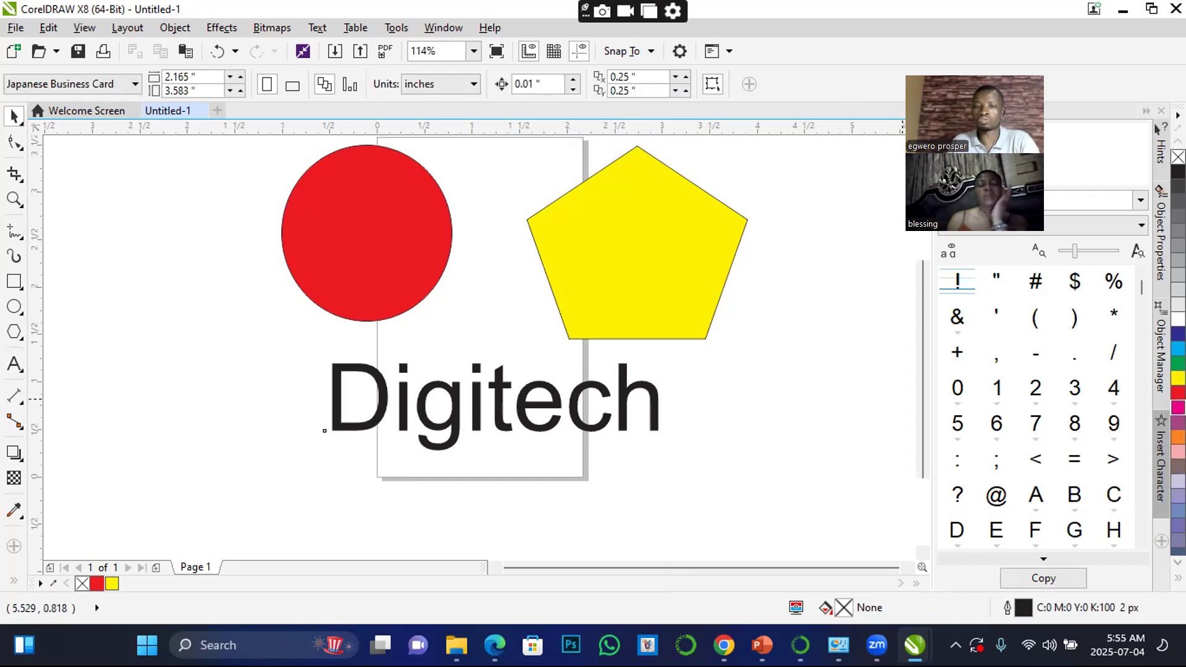
click(1179, 408)
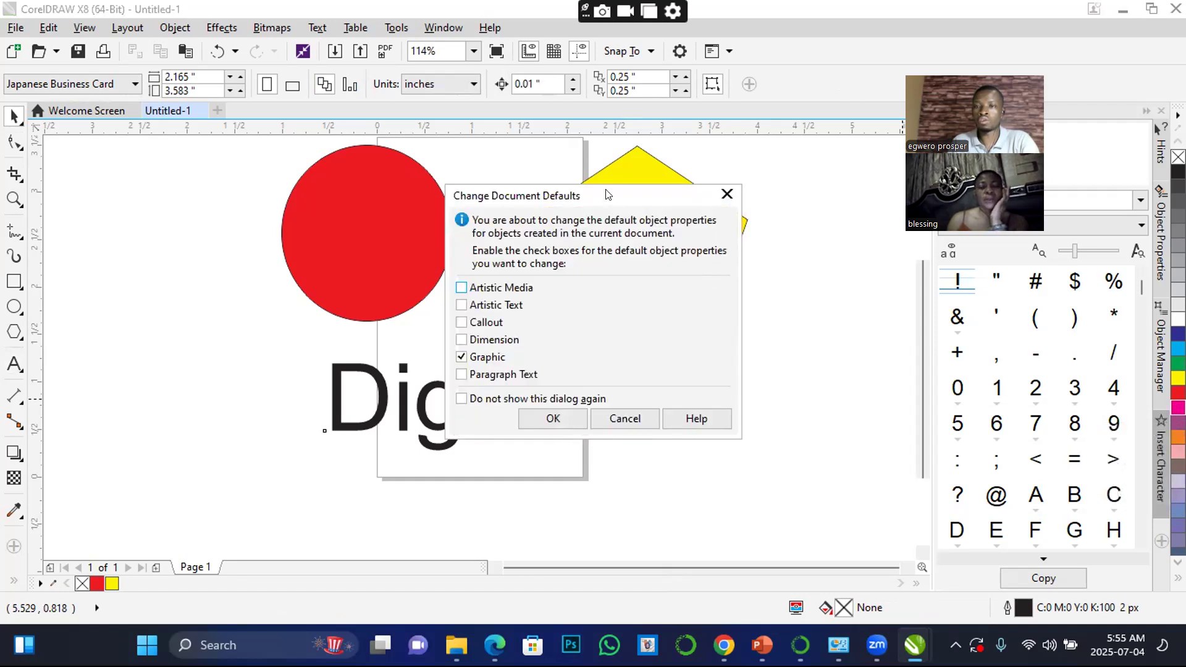
click(725, 195)
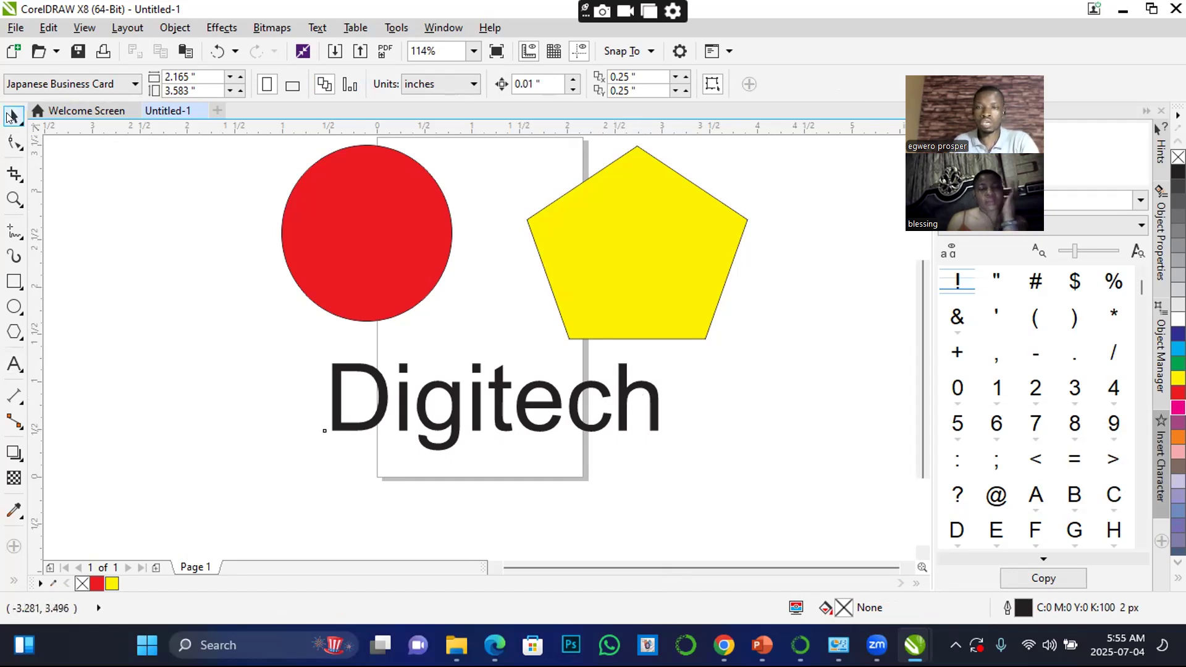
Try a cyan fill on the "Digitech" text, and settle on blue (C100 M100 Y0 K0)
click(383, 388)
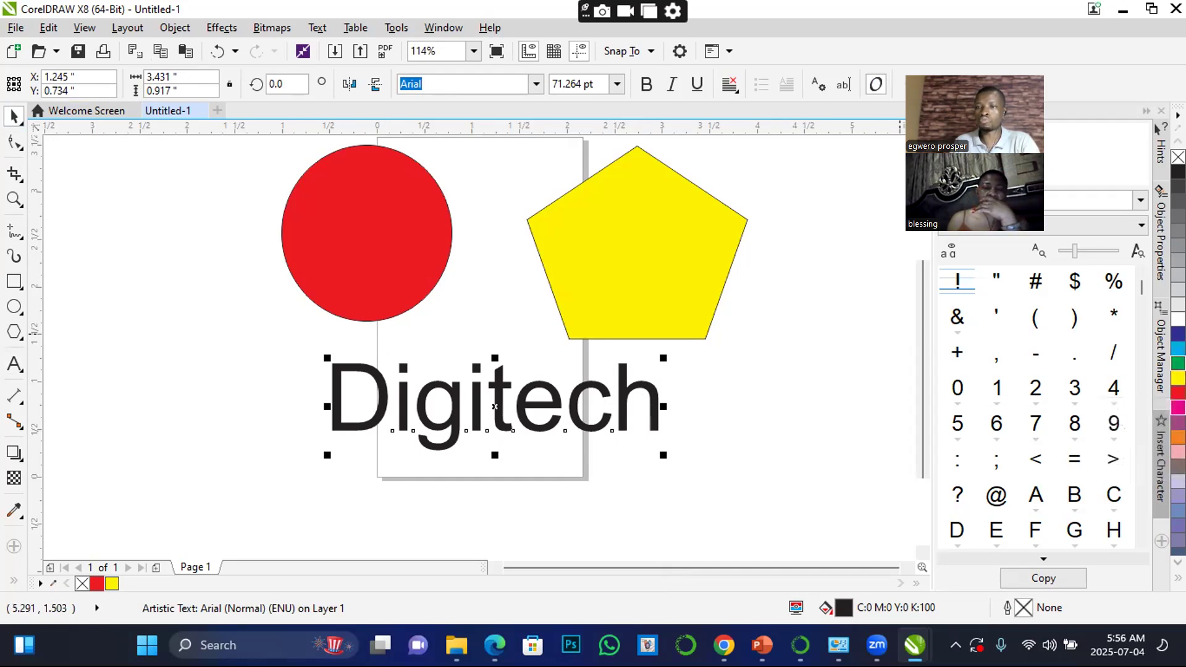
click(1178, 348)
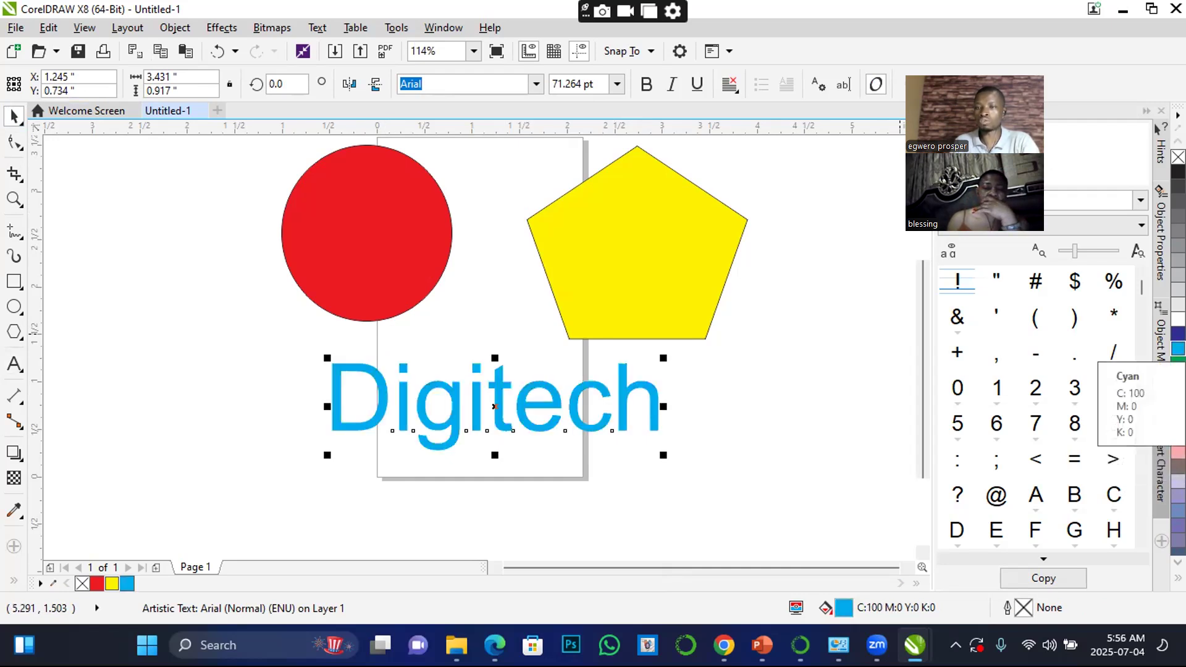
click(1178, 333)
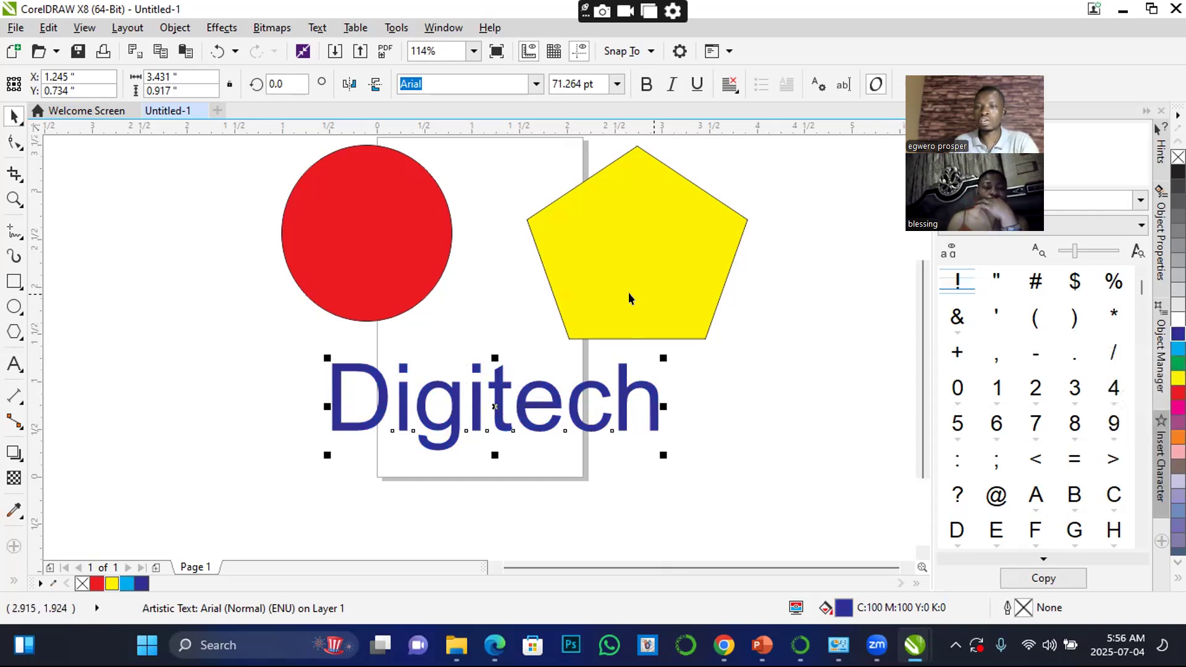
Try a yellow fill on the red ellipse, and settle on blue (C100 M100 Y0 K0)
click(389, 243)
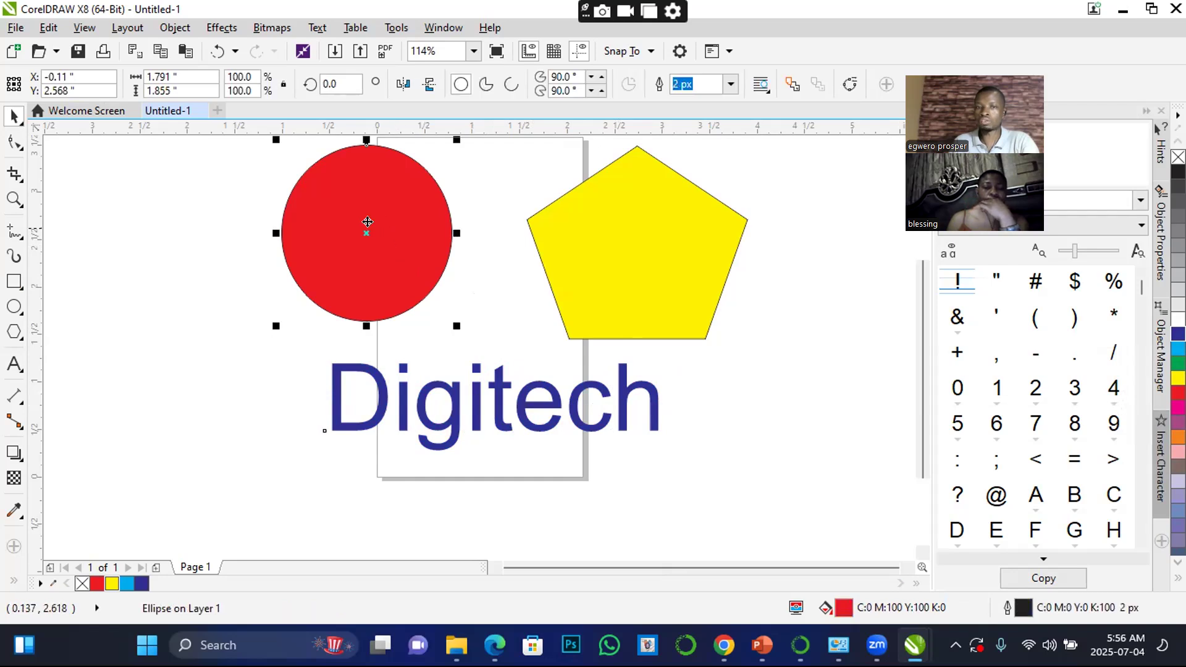
click(1178, 378)
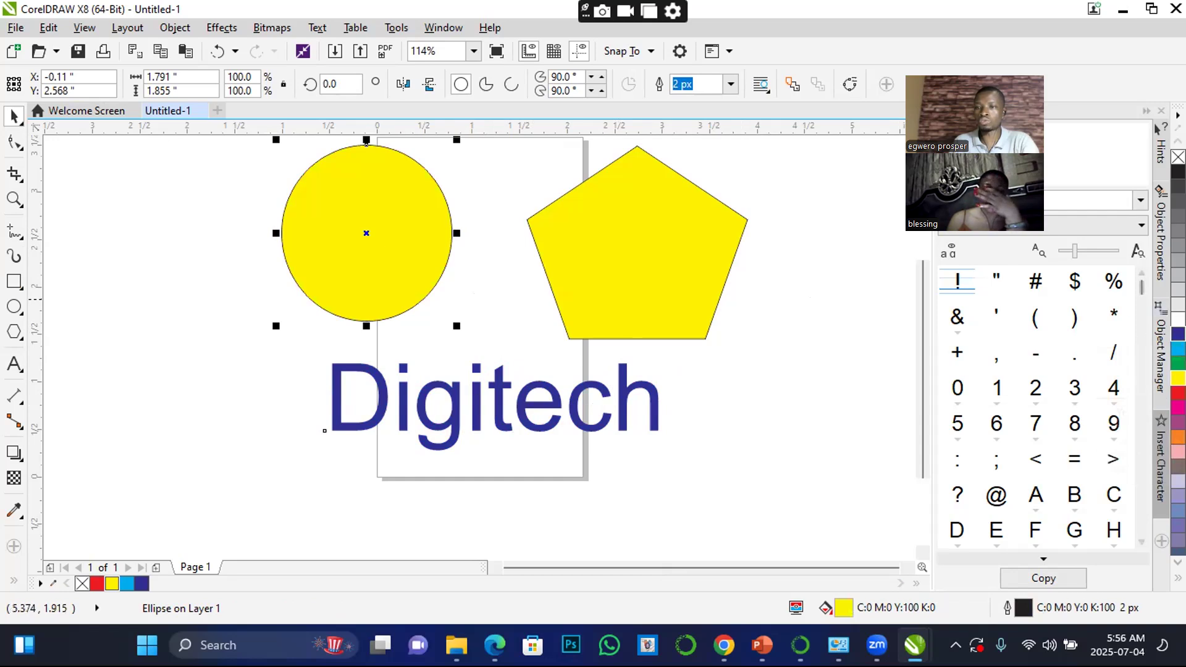
click(1177, 334)
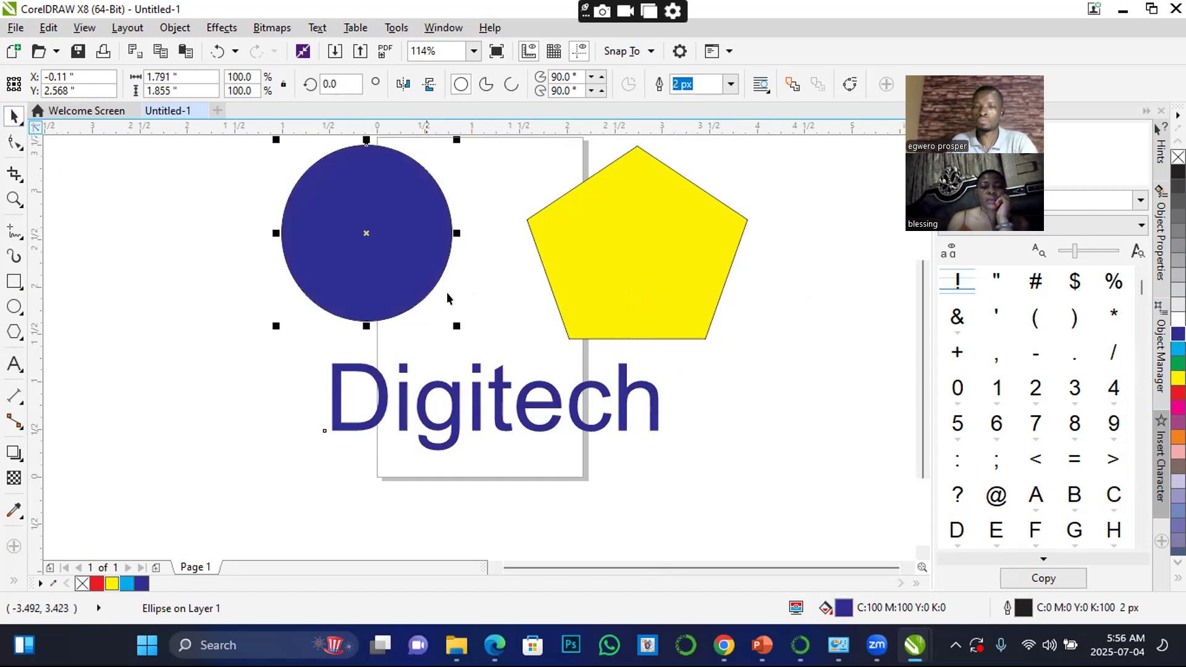
click(188, 224)
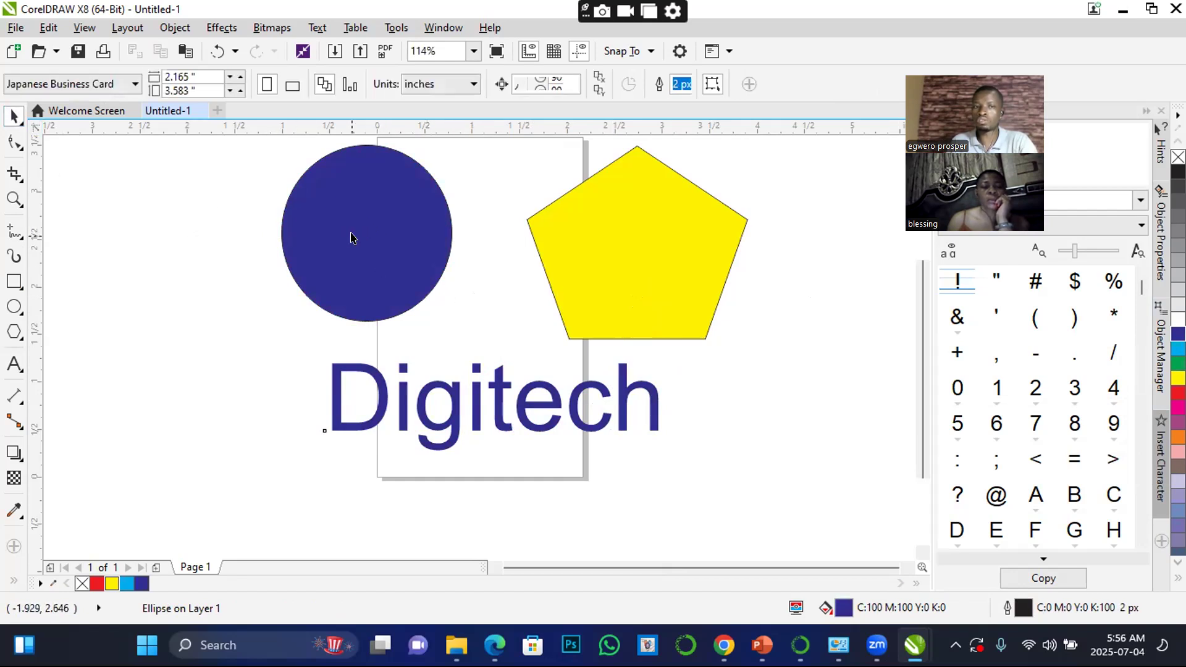
Move the blue ellipse down beside the yellow pentagon, centred at about X -0.50, Y 2.17 inches
click(358, 223)
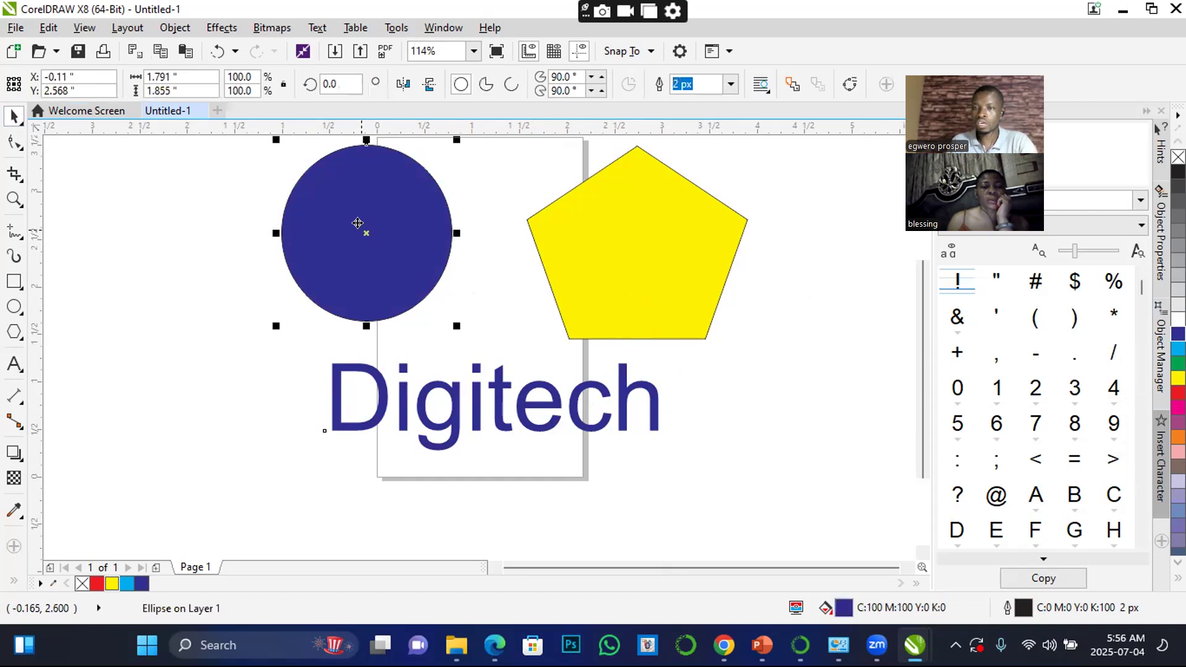
drag(358, 223, 486, 330)
drag(351, 285, 326, 266)
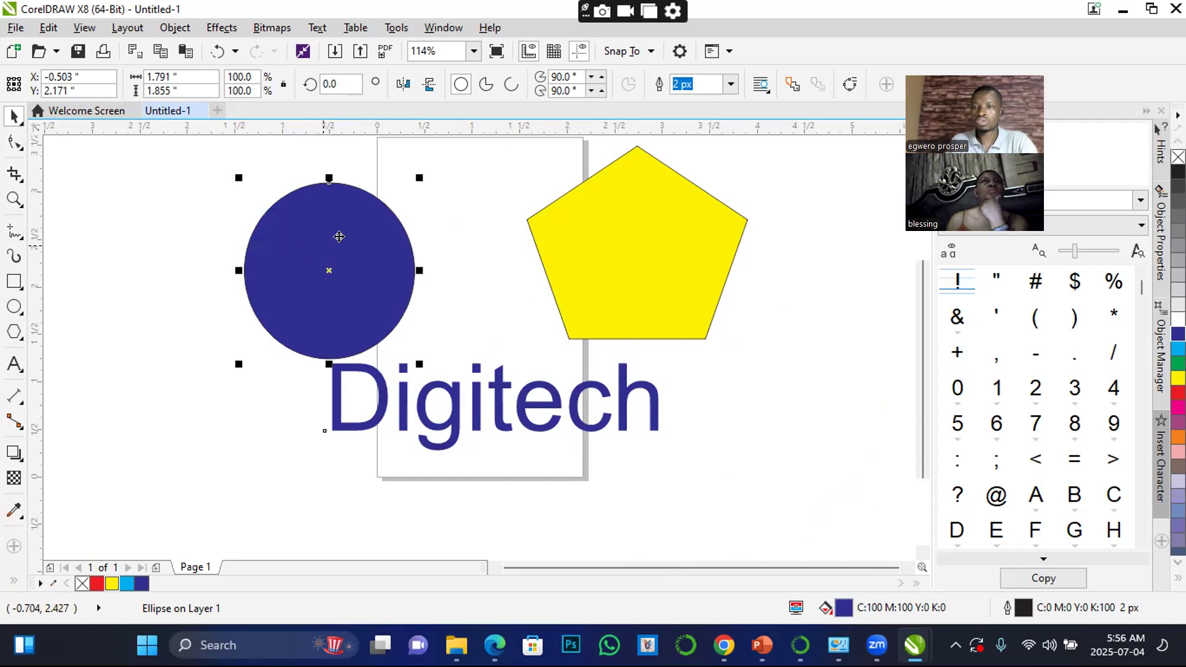
click(146, 238)
click(313, 249)
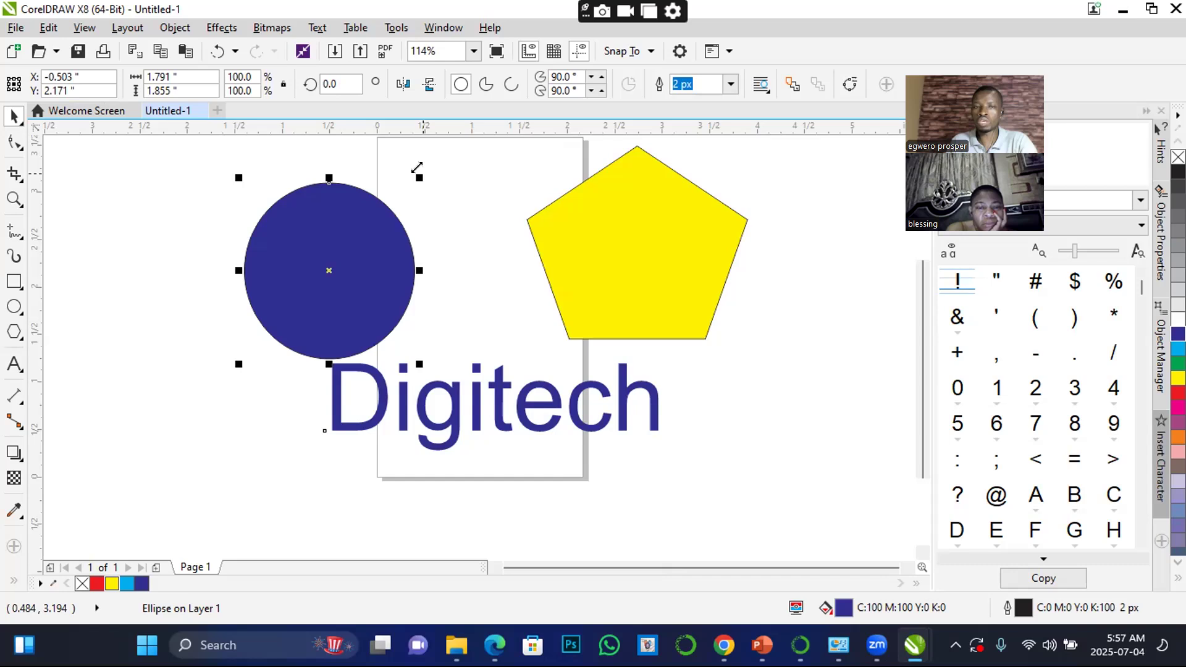
Enlarge the blue ellipse from its corner and stretch it on all four sides to about 4.13 × 3.11 inches
drag(415, 169, 531, 172)
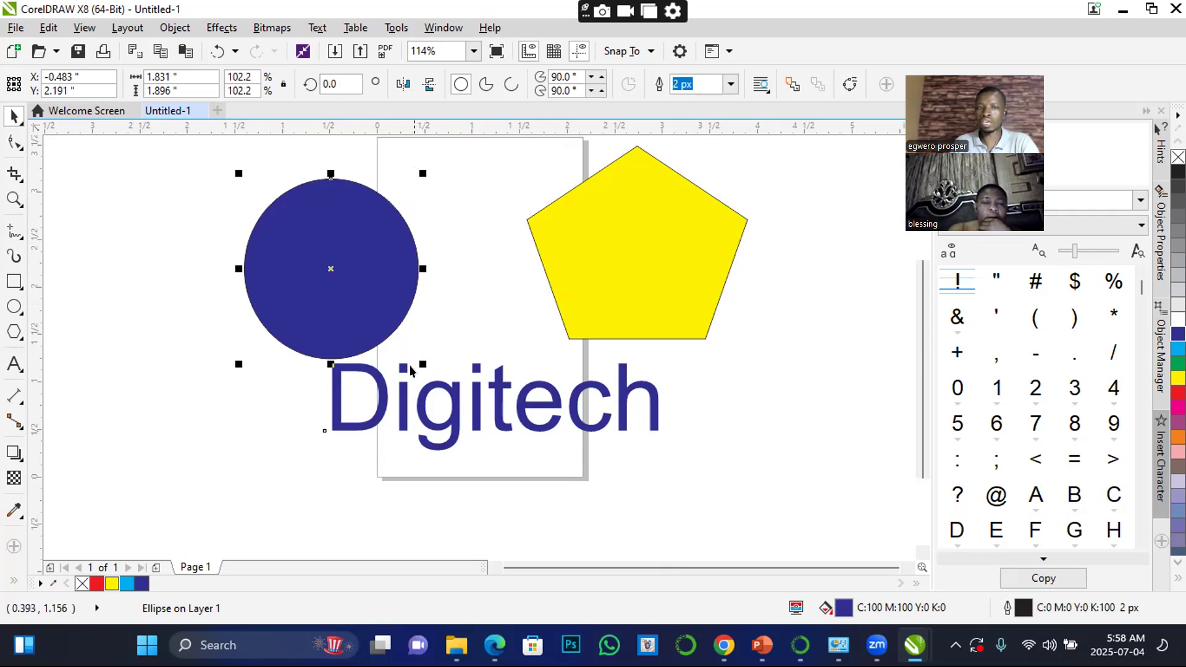
drag(417, 263, 556, 267)
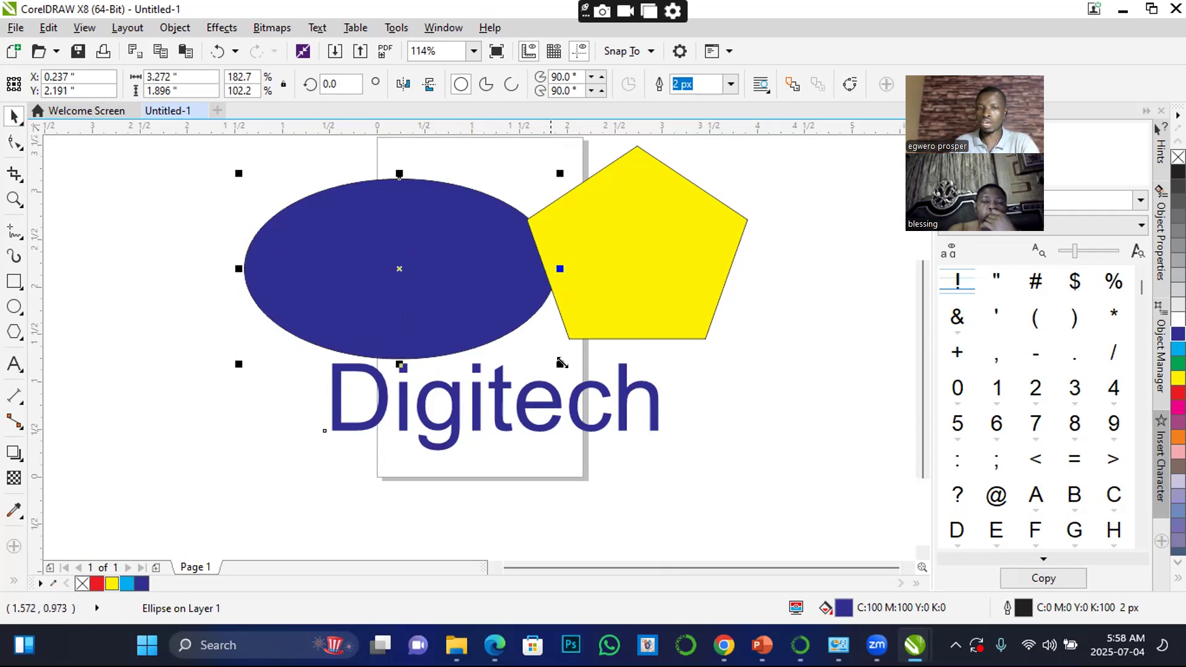
drag(399, 361, 399, 449)
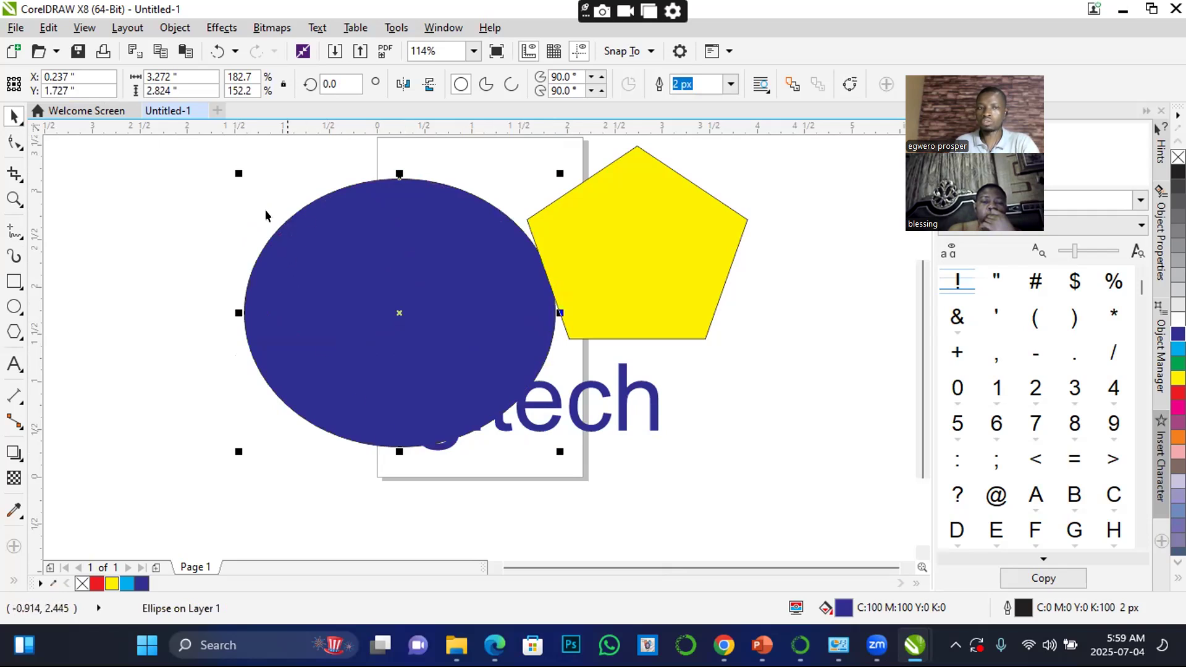
drag(238, 312, 158, 313)
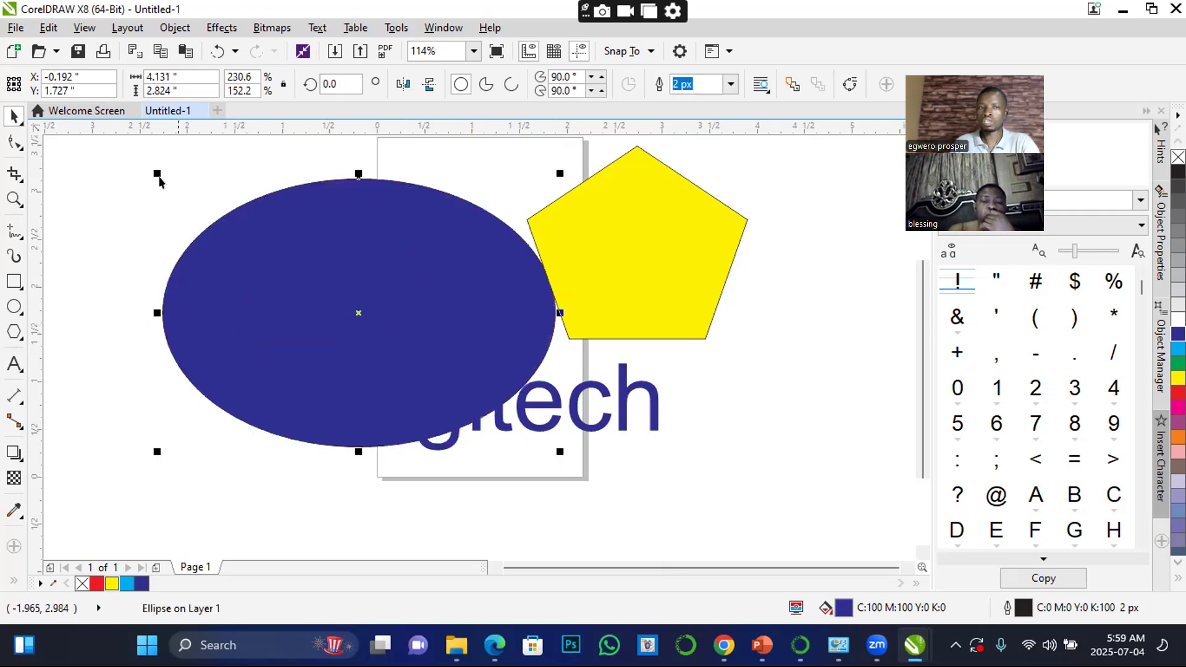
drag(358, 173, 358, 147)
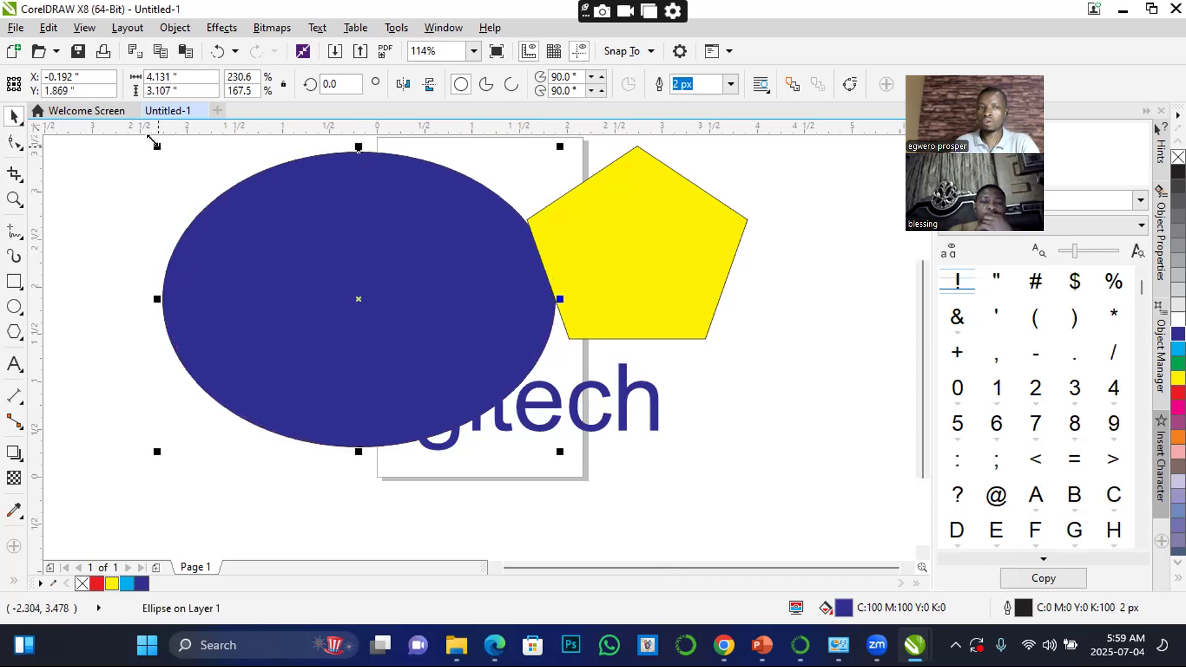
Shrink the blue ellipse proportionally to about 2.56 inches wide, move it above "Digitech", and stretch its height to about 2.37 inches
drag(156, 145, 305, 256)
drag(426, 317, 333, 216)
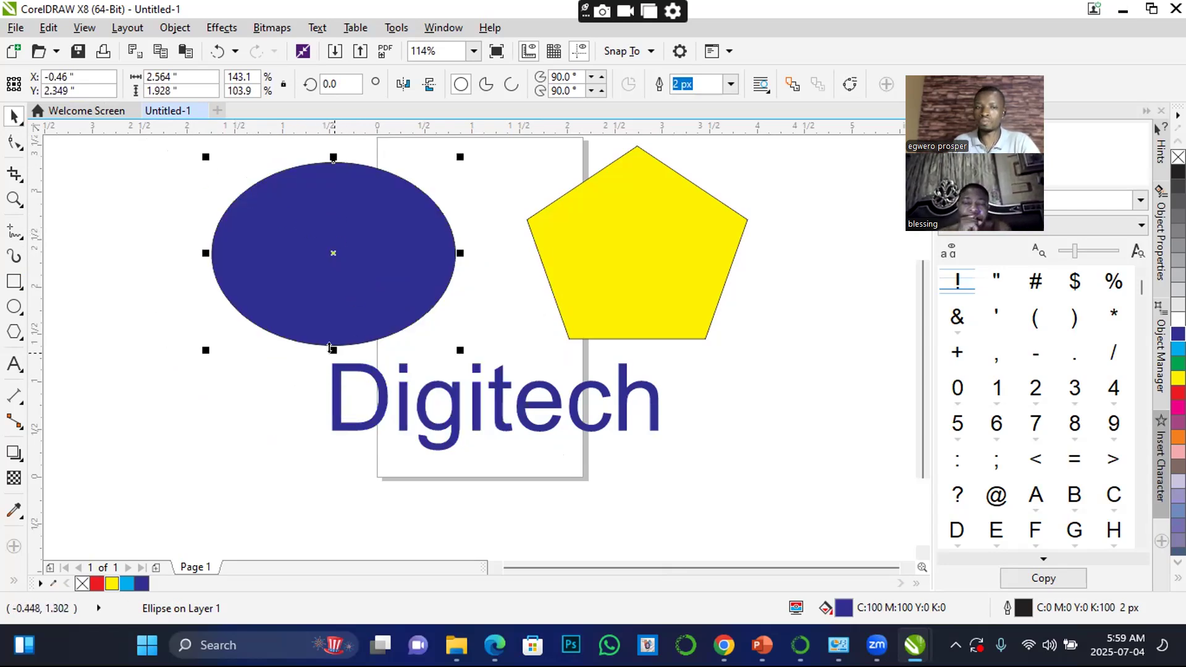
drag(330, 348, 333, 392)
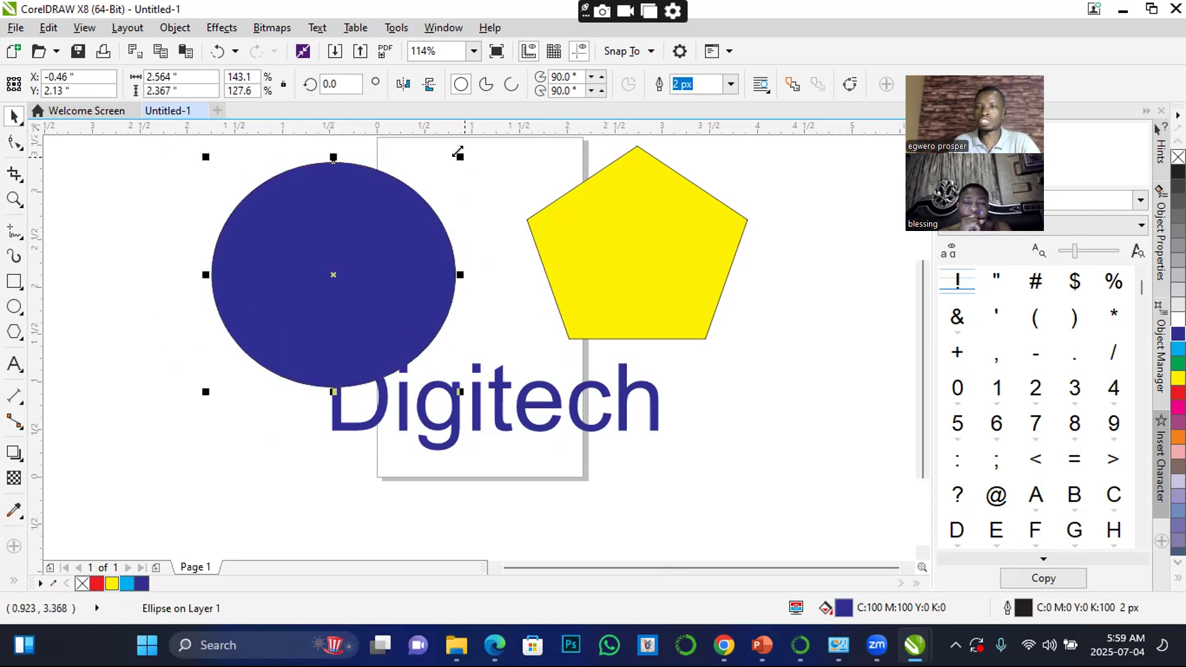
Create a smaller concentric copy of the blue ellipse, about 2.27 × 2.09 inches, and fill it with red
drag(457, 152, 513, 183)
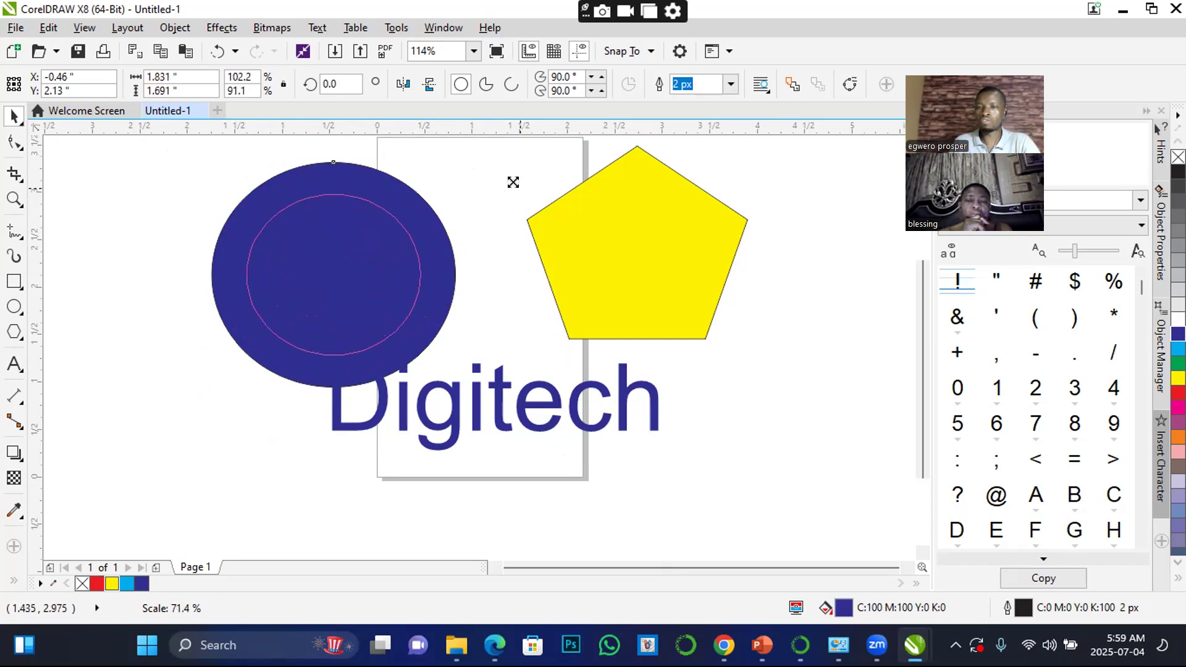
drag(513, 182, 622, 164)
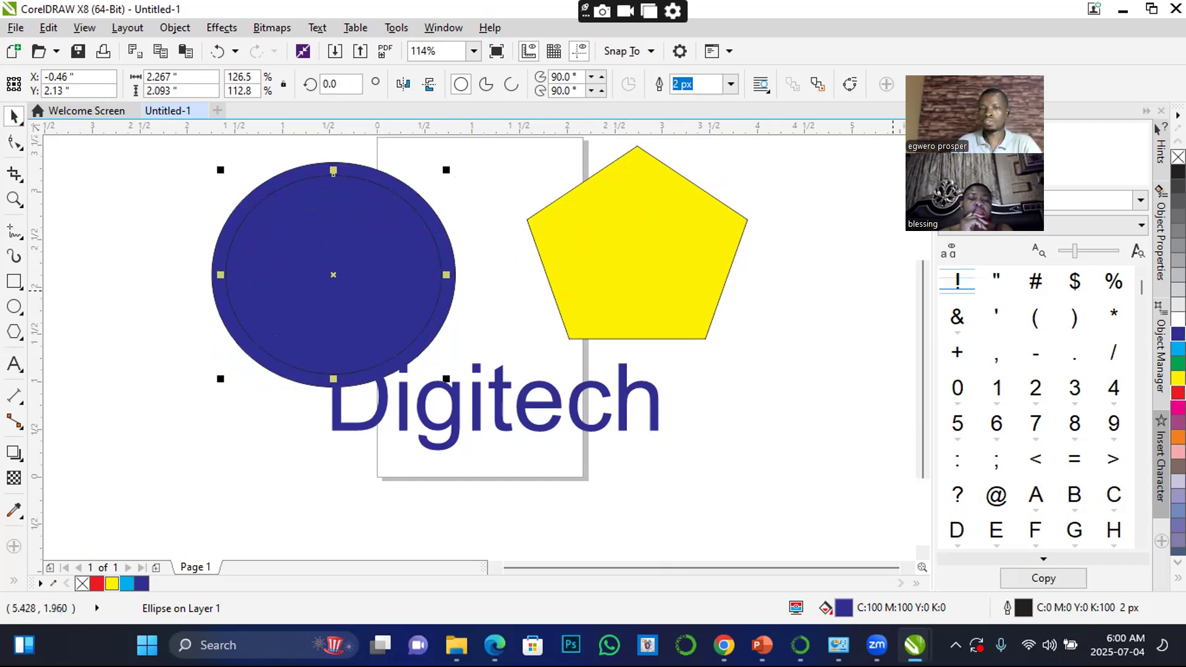
click(1178, 393)
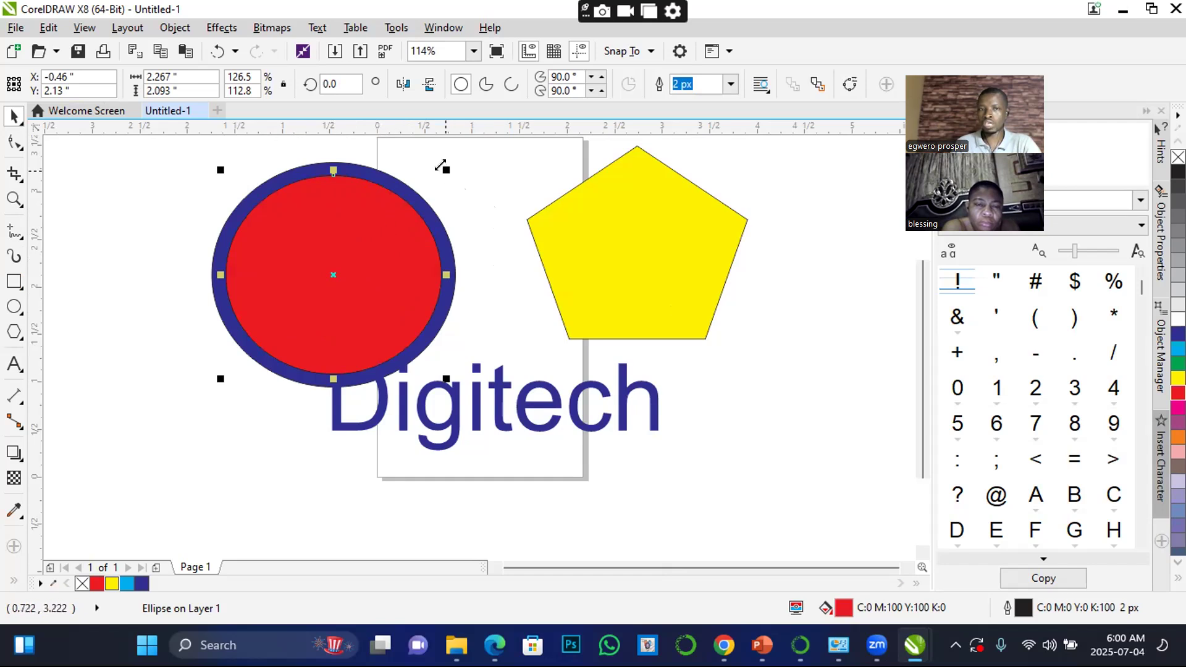
Try scaling the red ellipse from its corner and about its centre, undoing each change
drag(440, 167, 420, 193)
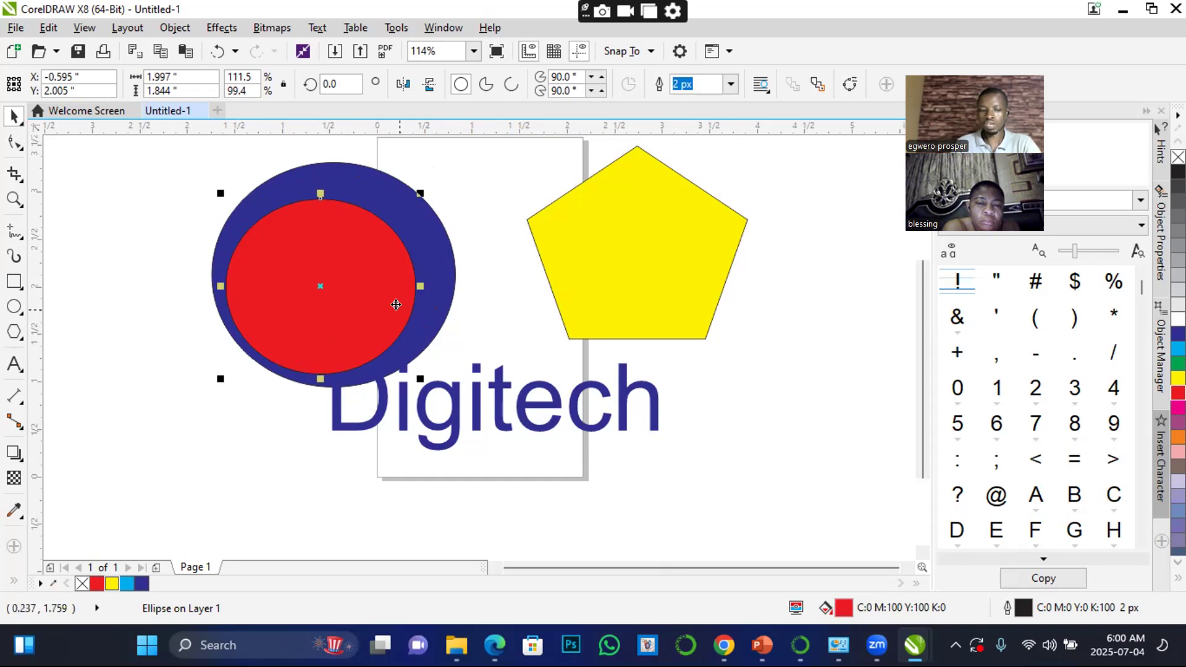
key(ctrl+z)
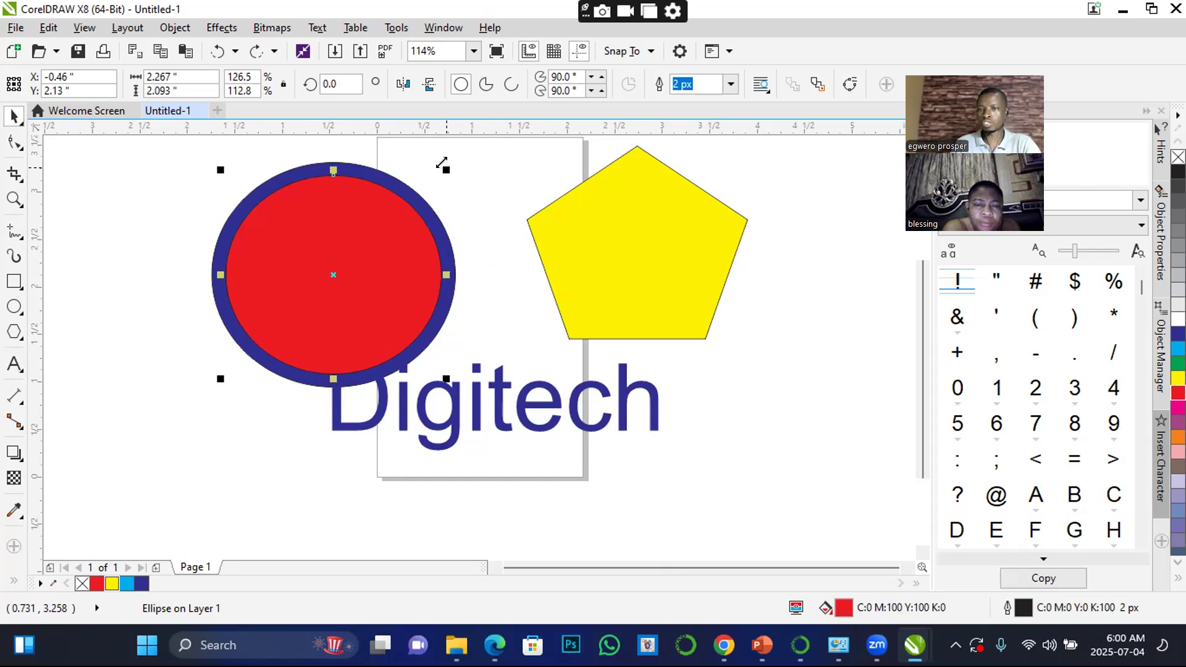
drag(442, 164, 412, 192)
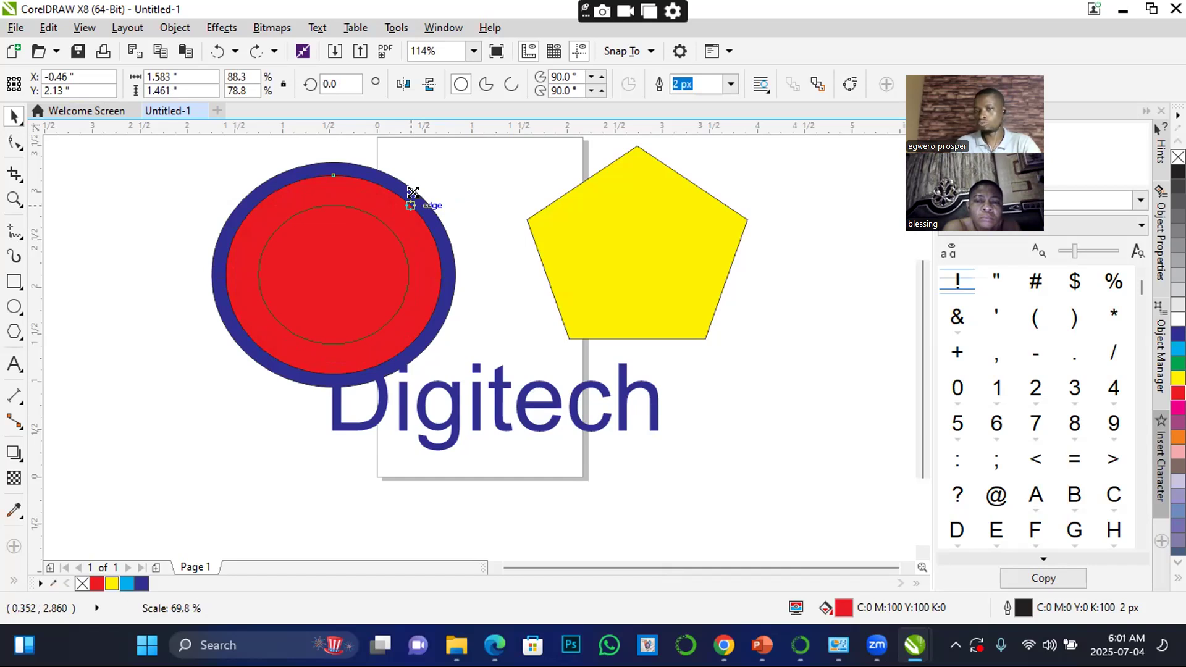
drag(413, 192, 412, 192)
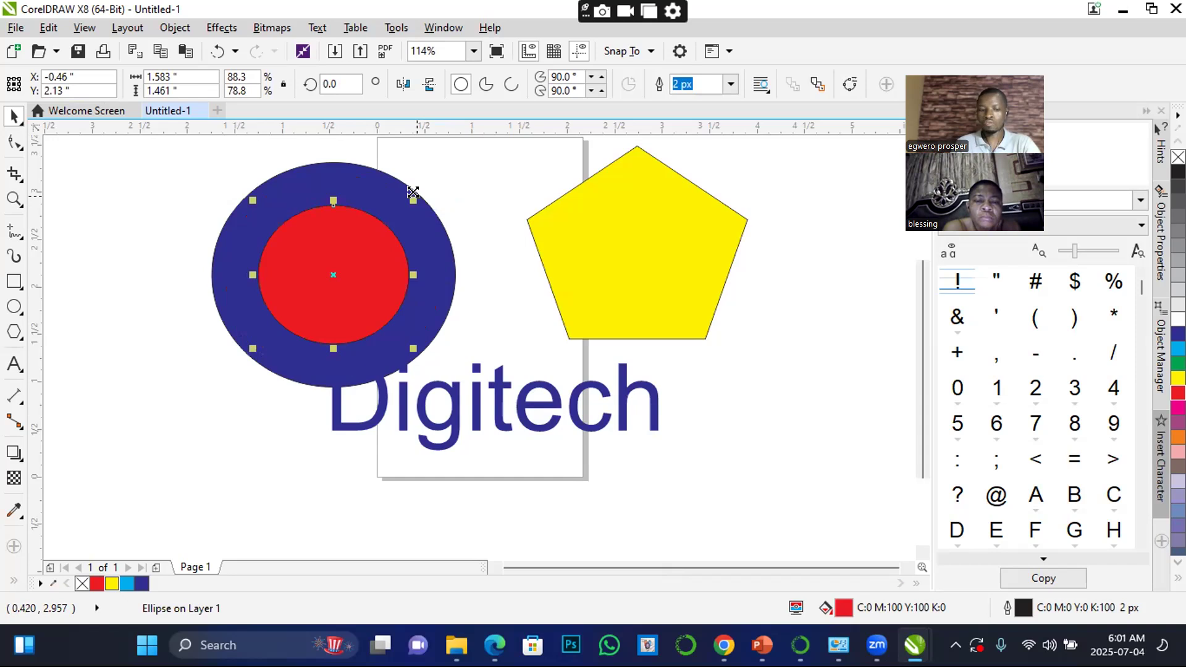
key(ctrl+z)
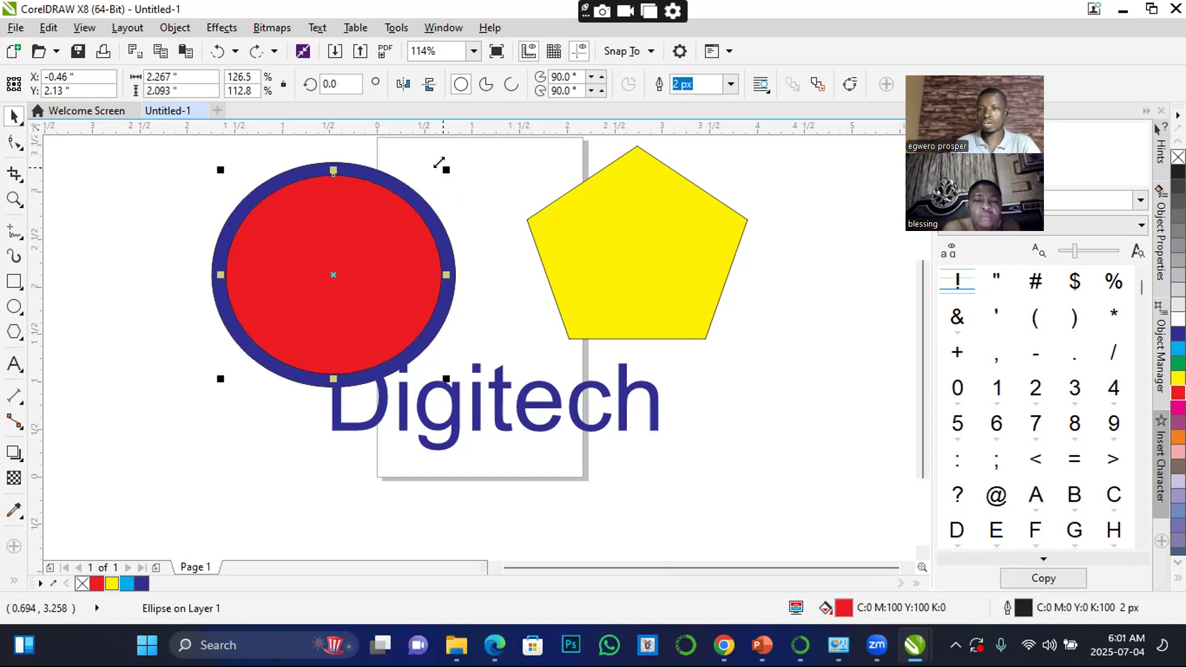
Create a smaller concentric copy of the red ellipse, about 1.63 × 1.51 inches, and fill it with white
drag(437, 162, 415, 191)
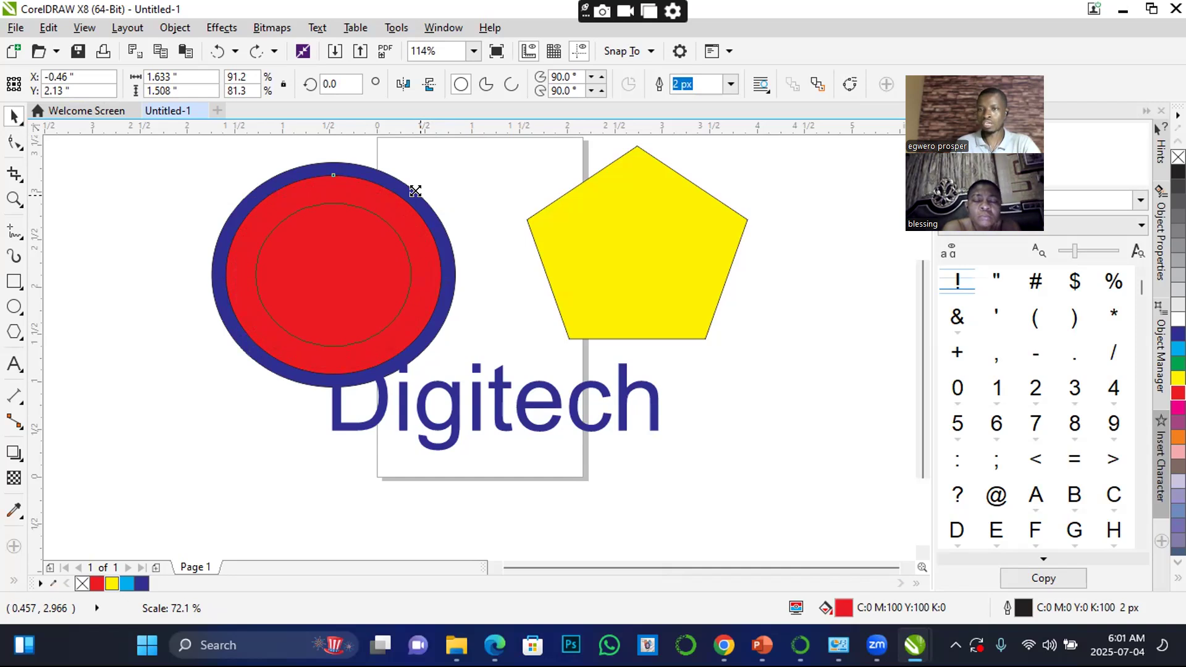
drag(415, 191, 415, 191)
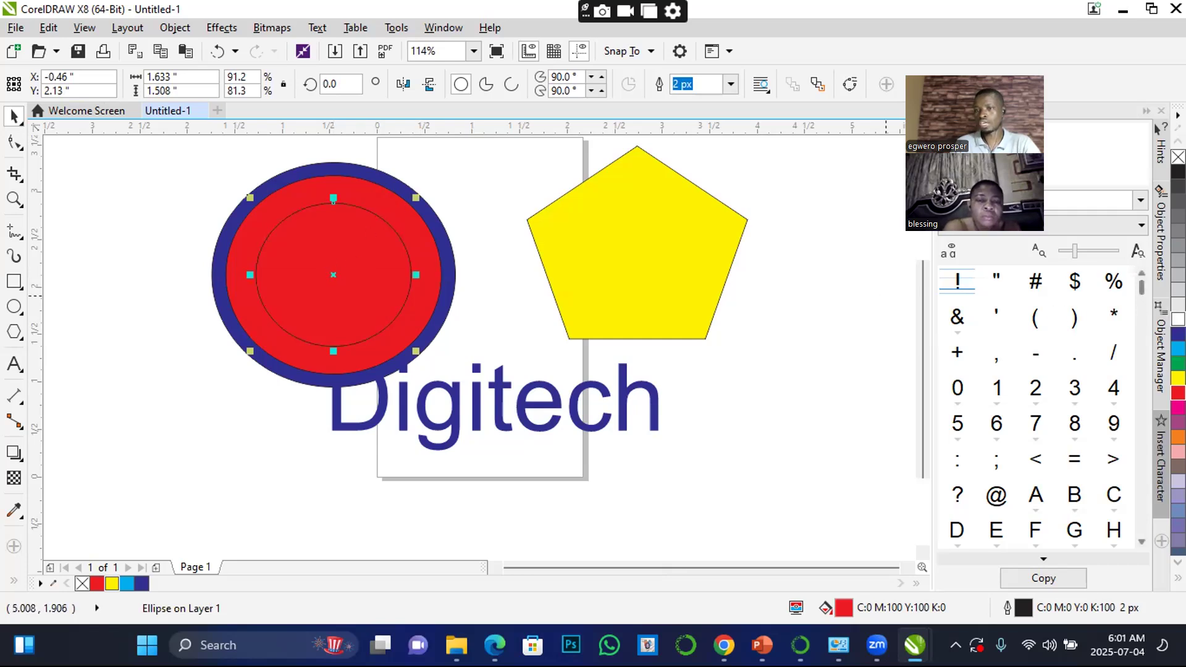
click(1178, 319)
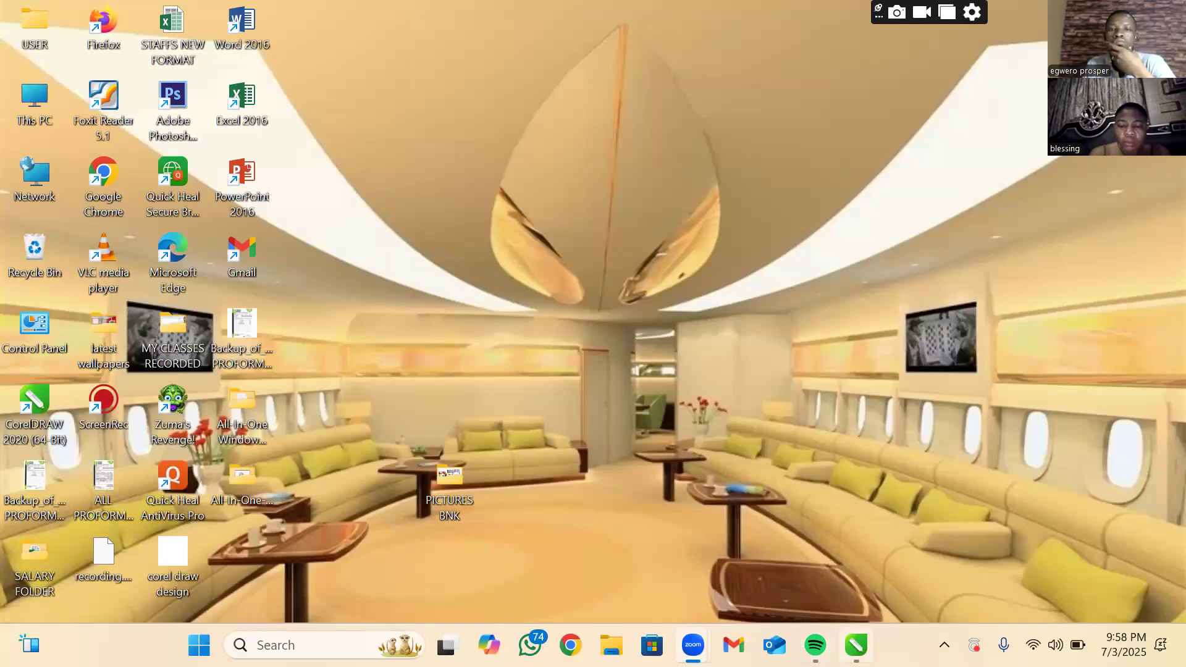
Switch to CorelDRAW 2020 and start a new document
click(856, 645)
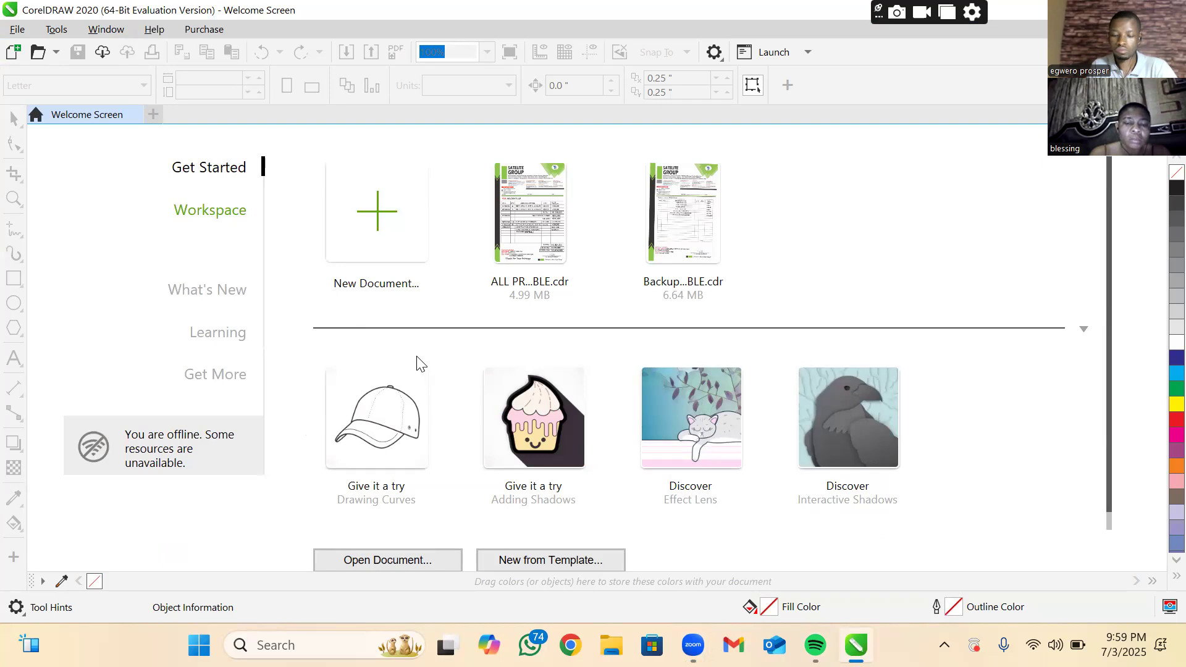
click(393, 233)
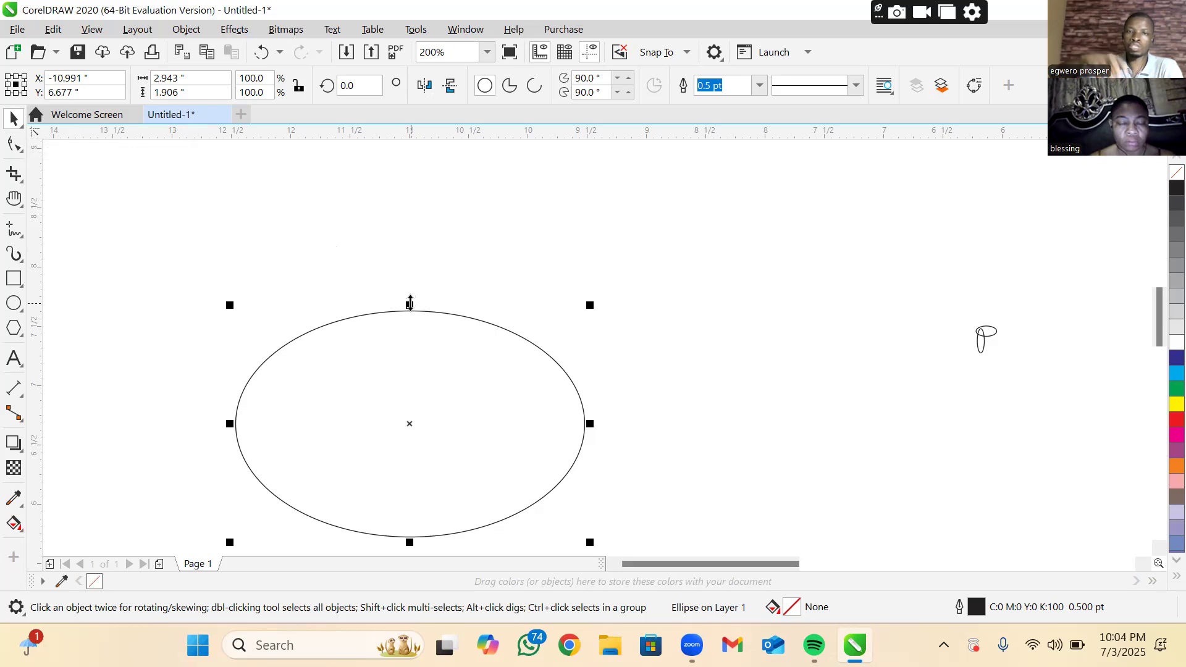
Stretch the large ellipse to about 3.45 × 3.01 inches and fill it with blue (C100 M100 Y0 K0)
drag(411, 303, 391, 177)
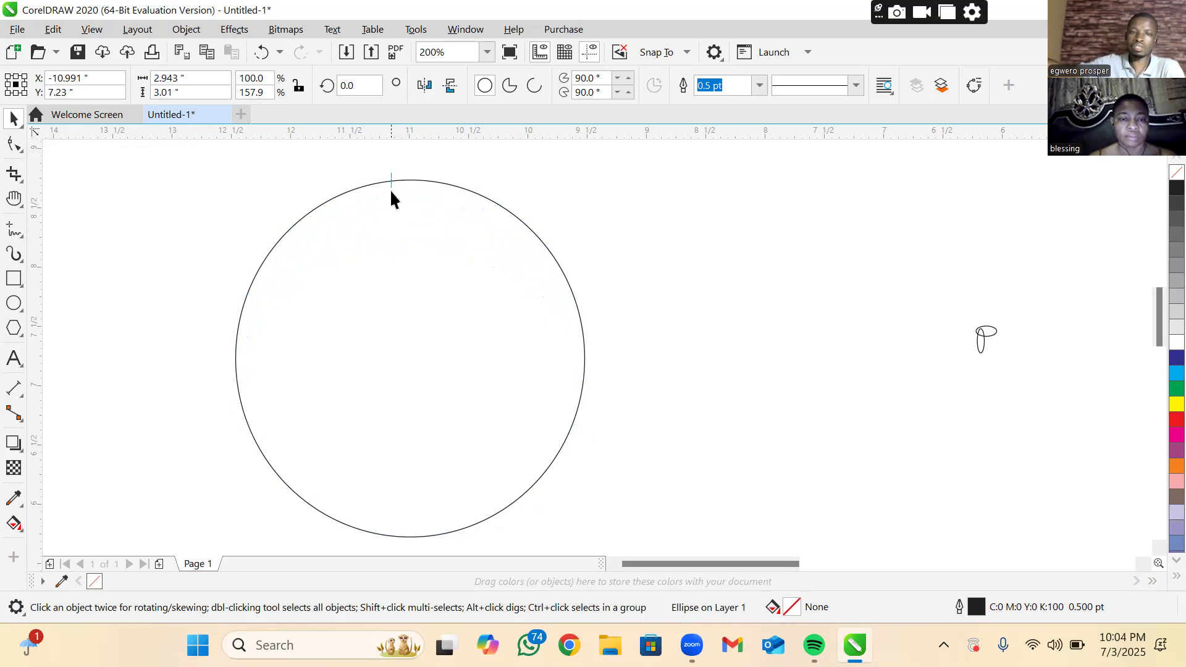
click(390, 179)
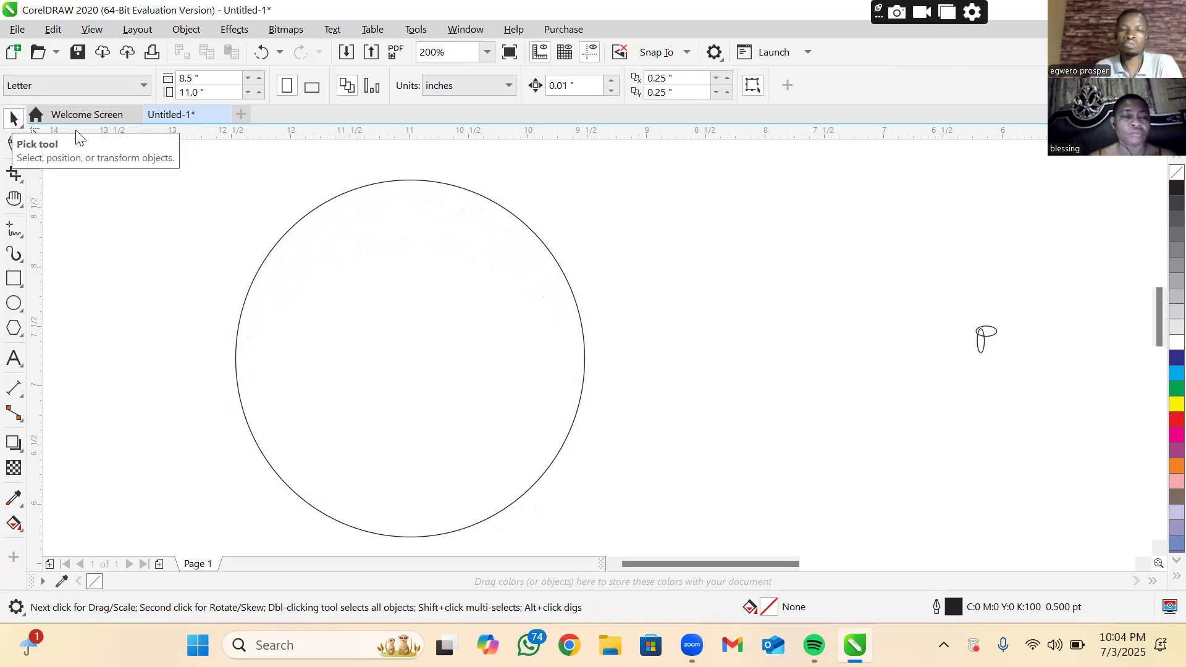
click(535, 249)
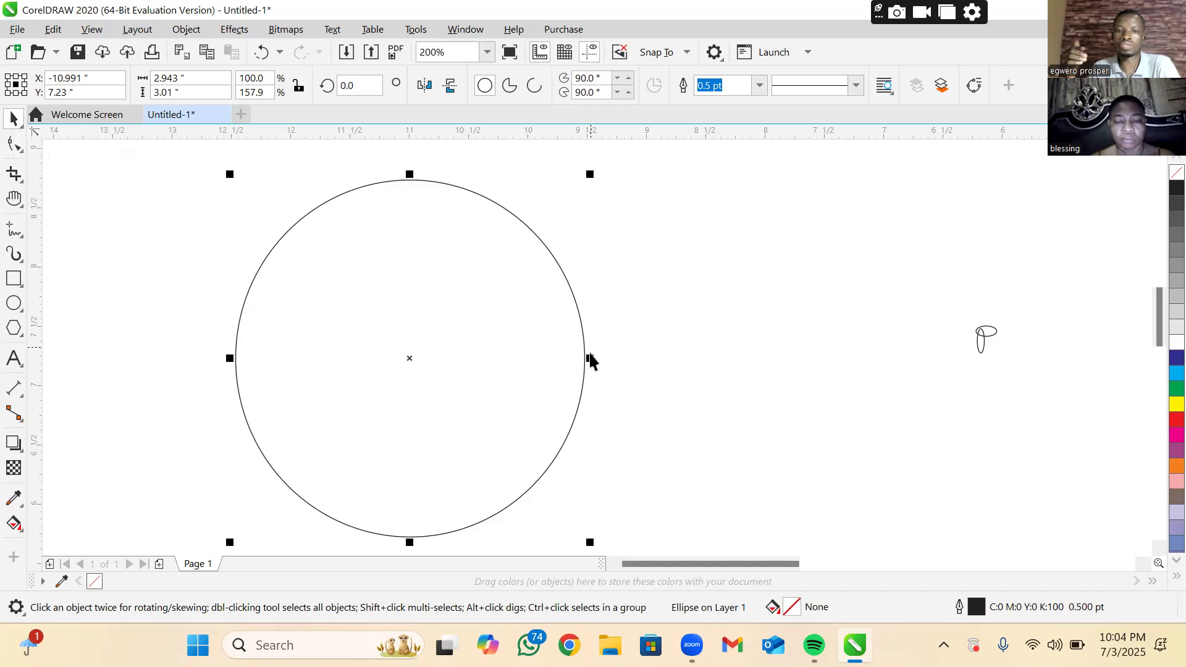
drag(591, 357, 651, 354)
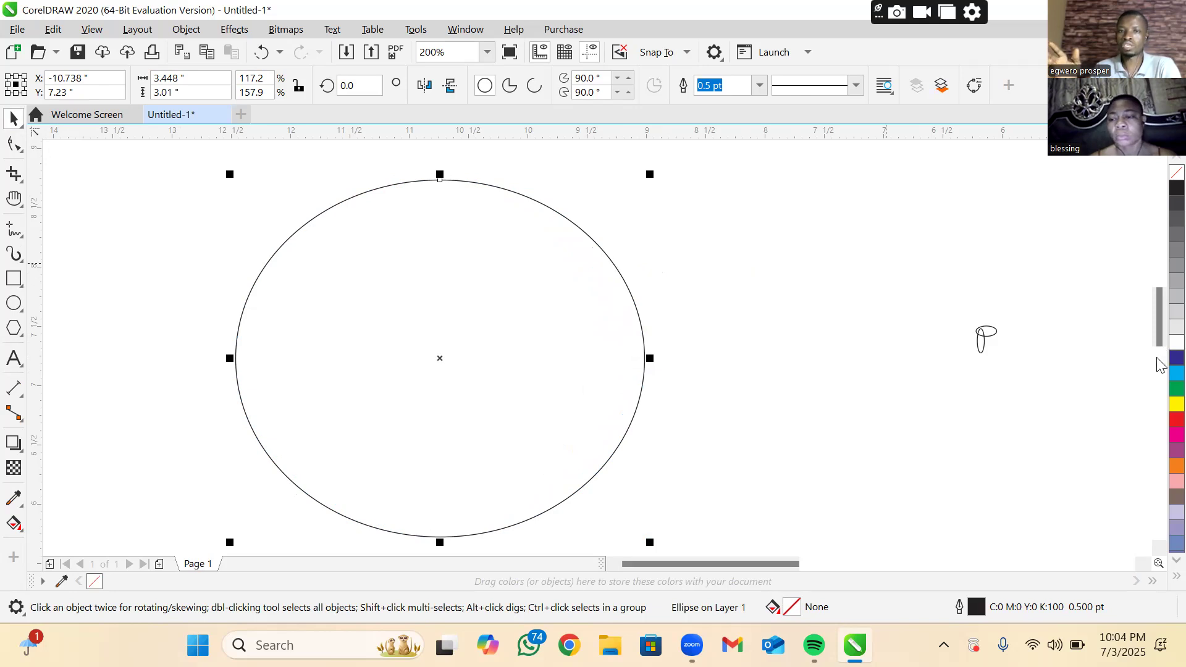
click(1176, 358)
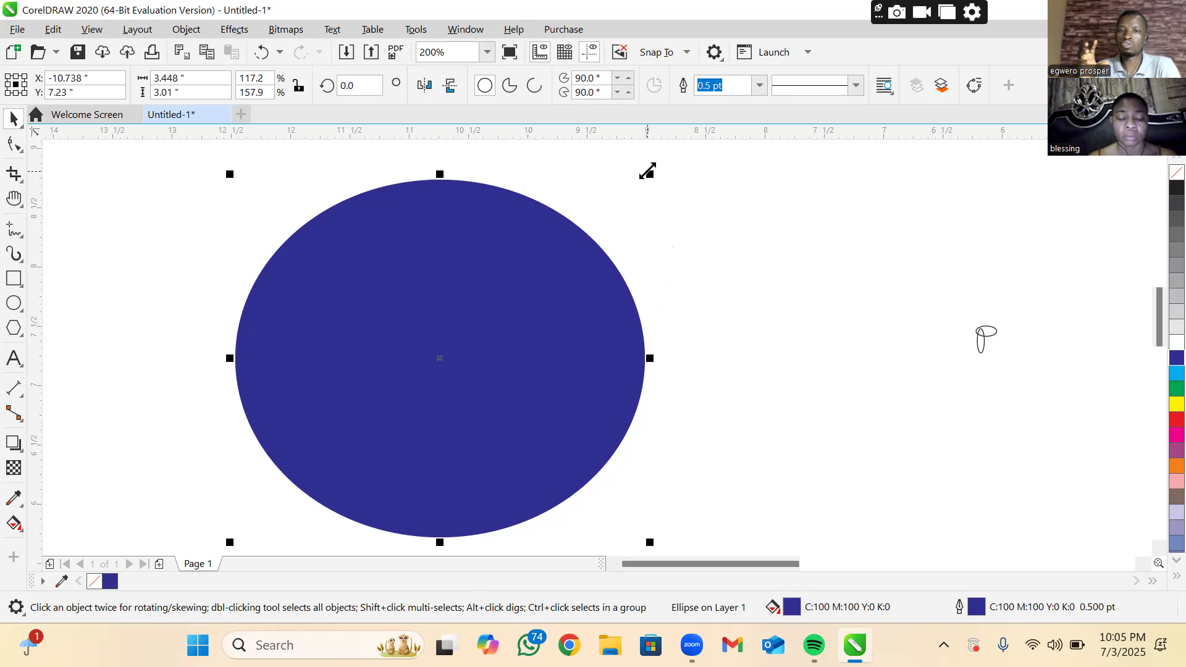
Try scaling the blue ellipse about its centre to about 2.38 × 2.07 inches, and undo the change
drag(648, 172, 647, 172)
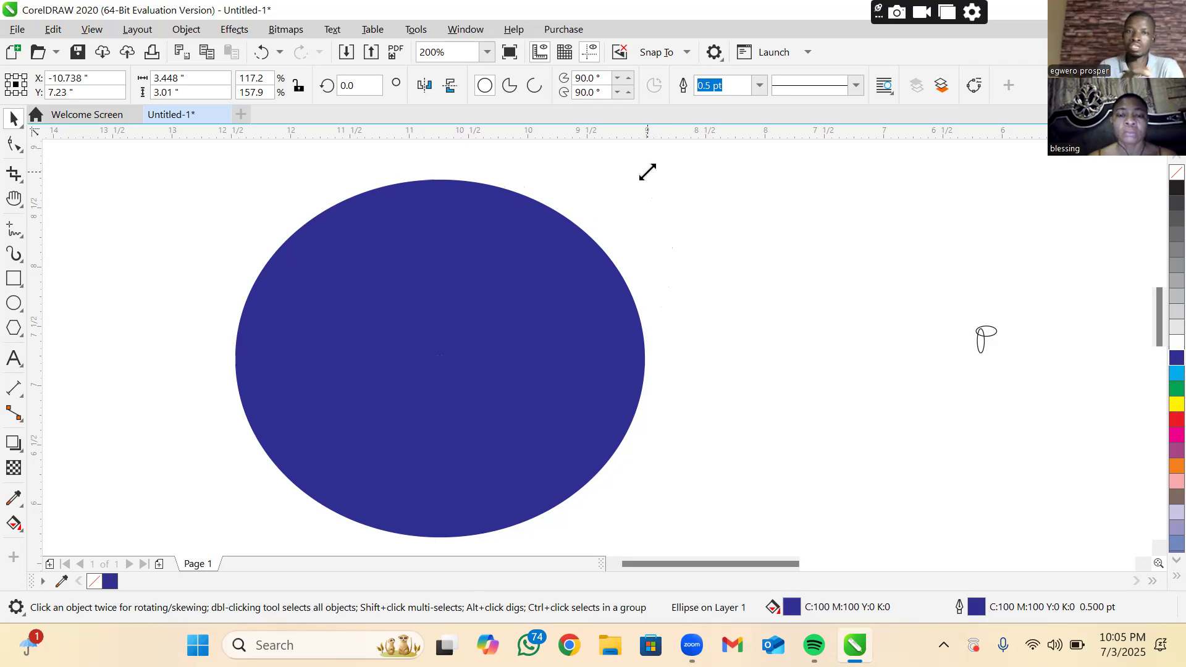
mouse_move(647, 173)
mouse_down()
mouse_move(667, 157)
mouse_move(610, 201)
mouse_move(647, 169)
mouse_up()
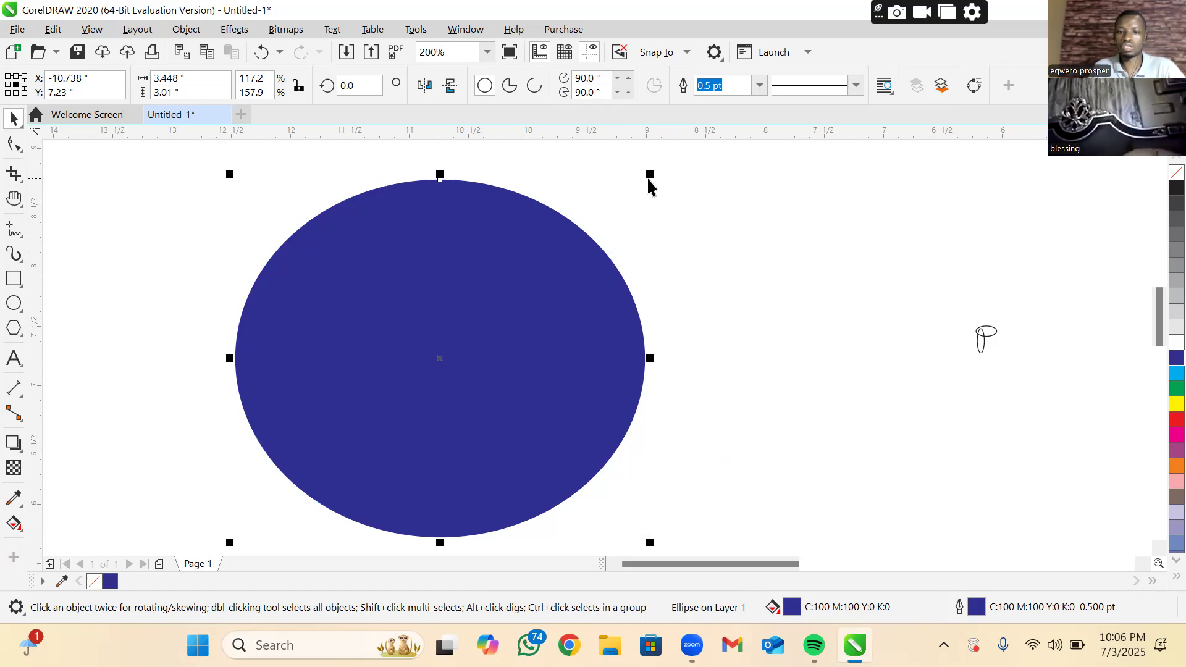
scroll(647, 176, down, 1)
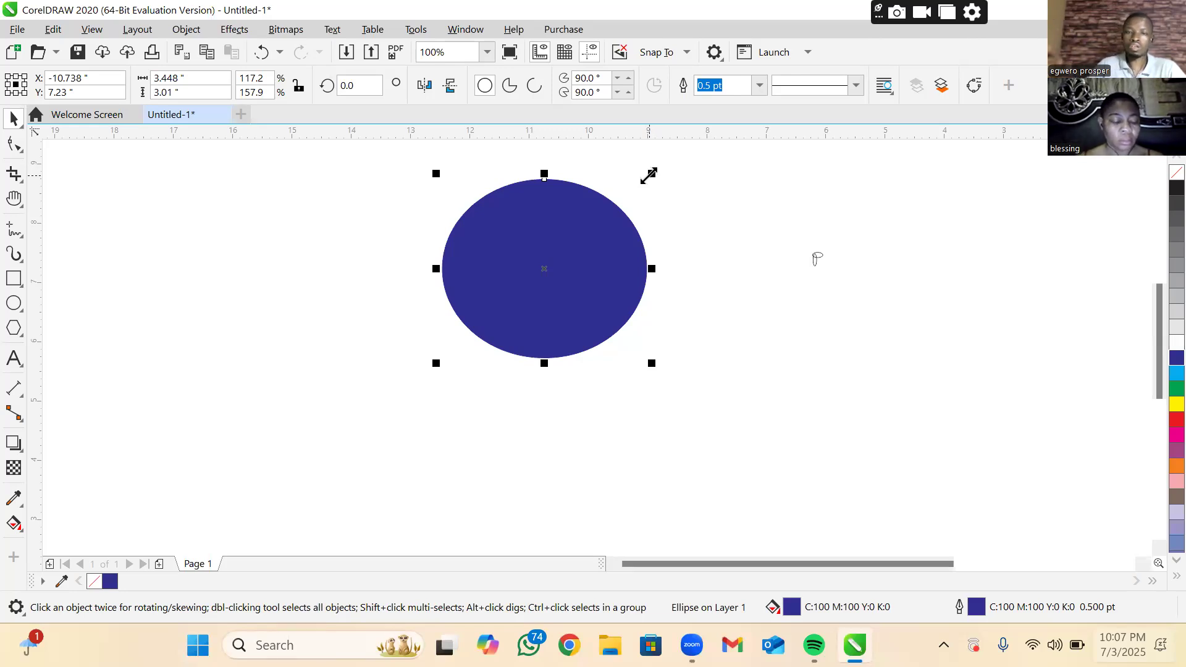
drag(648, 176, 619, 193)
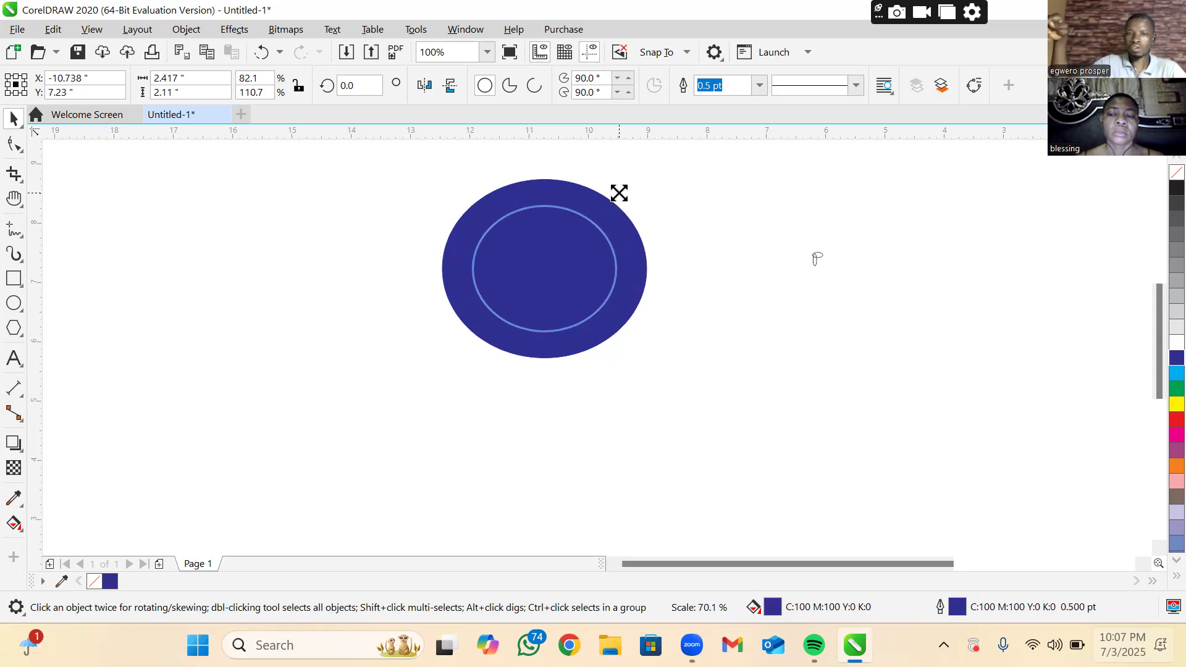
drag(619, 201, 619, 201)
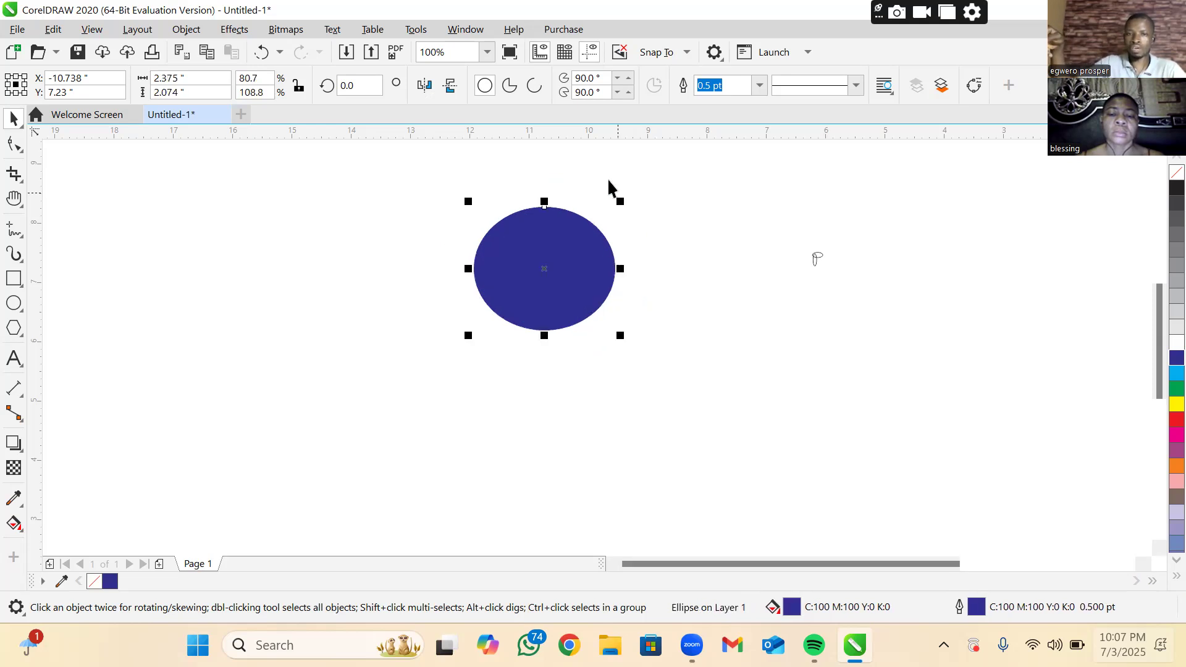
right_click(608, 181)
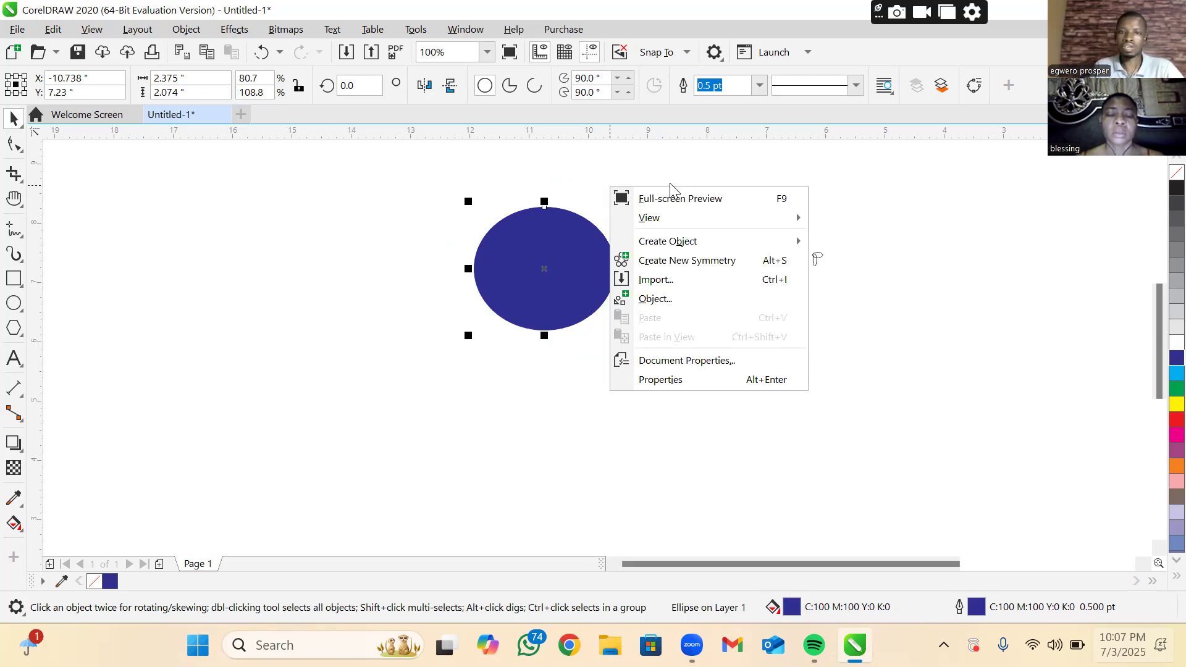
click(702, 167)
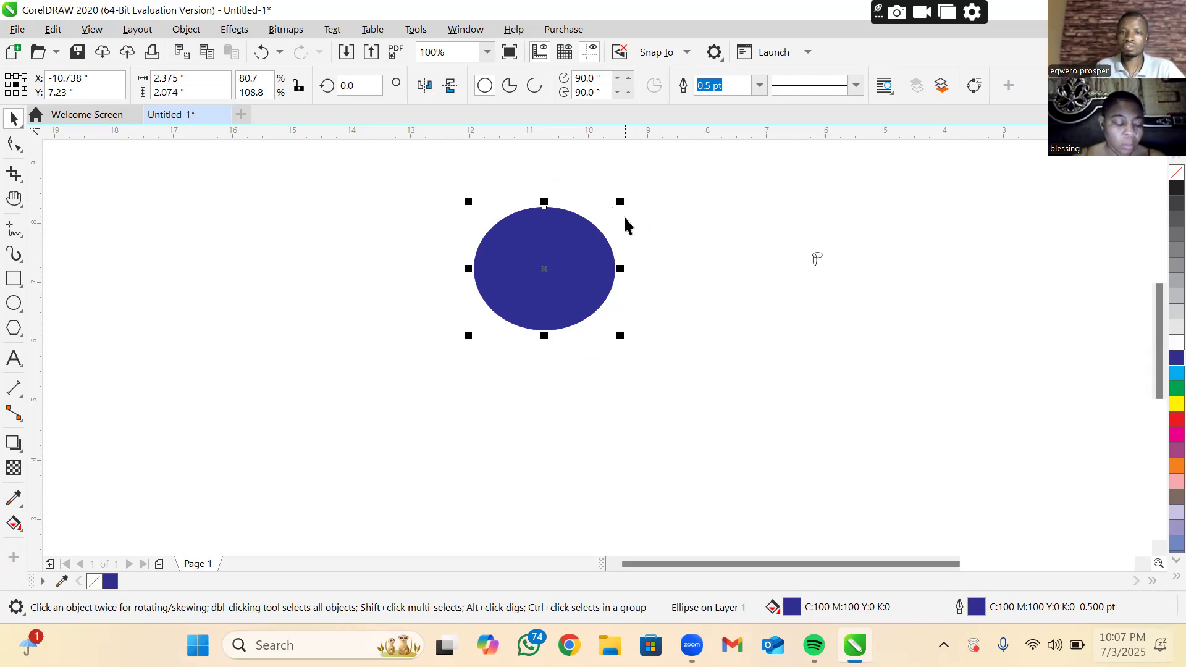
key(ctrl+z)
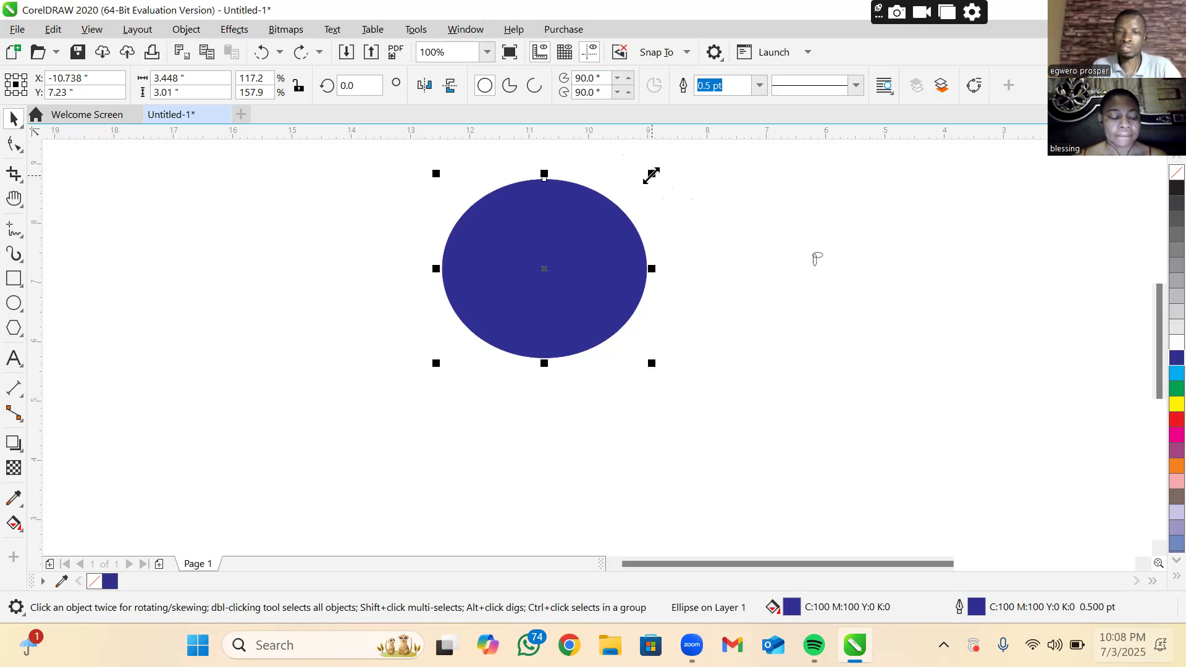
Create a smaller concentric copy of the blue ellipse, about 2.52 × 2.20 inches
drag(651, 175, 635, 199)
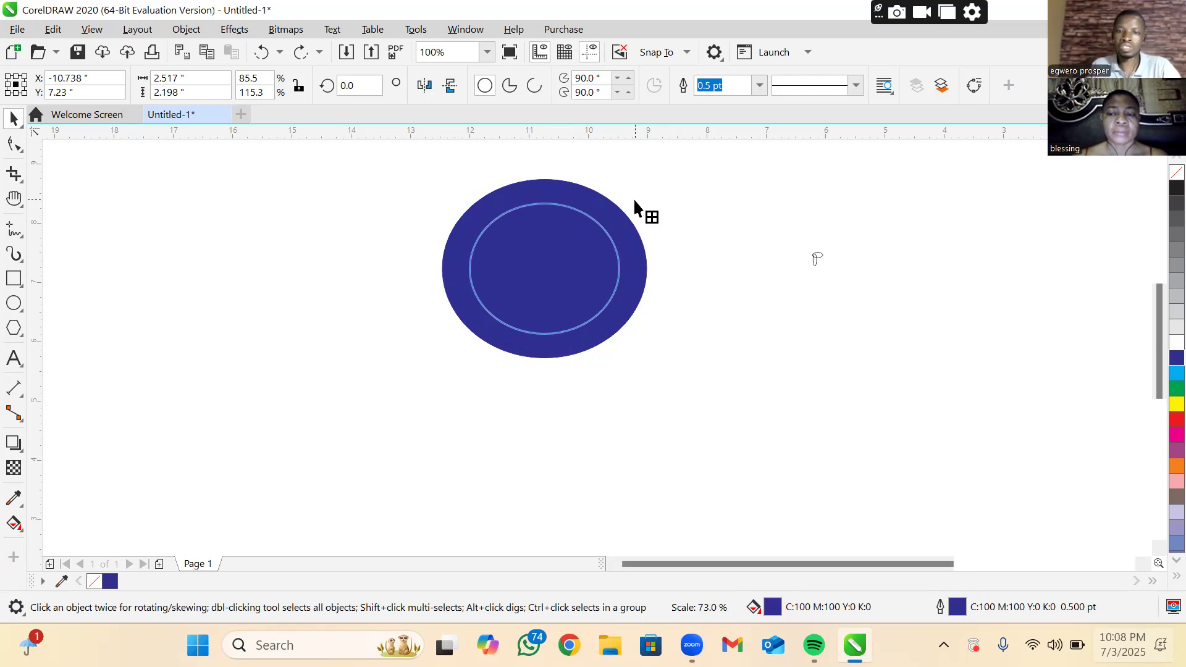
drag(634, 200, 633, 195)
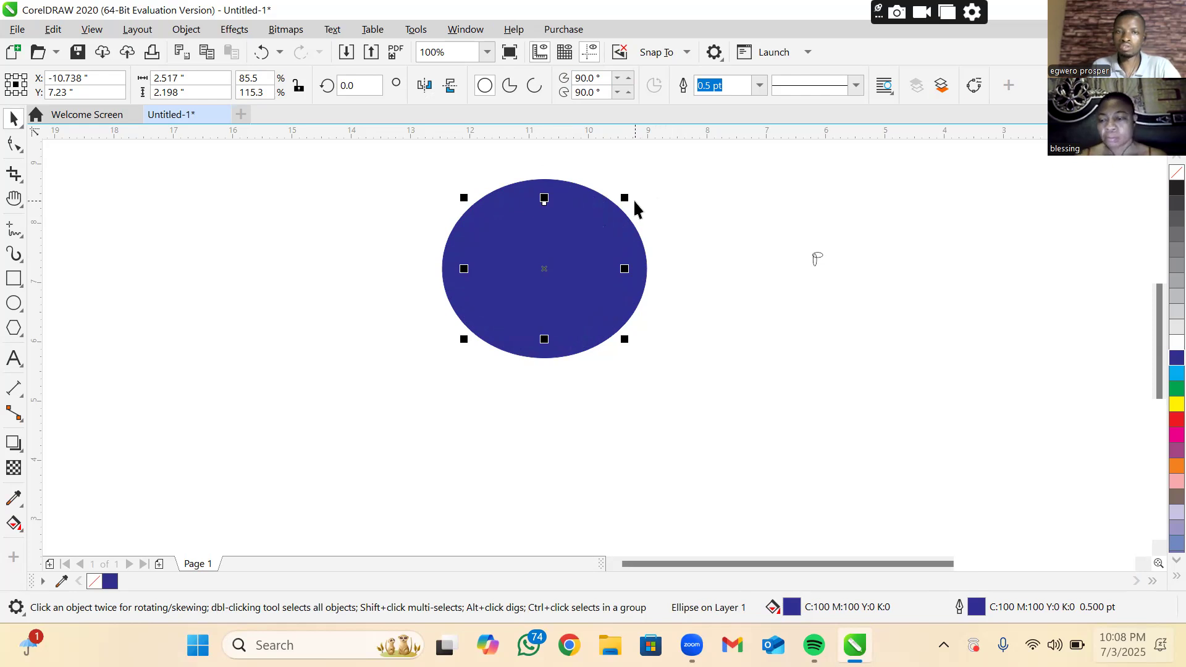
click(1158, 378)
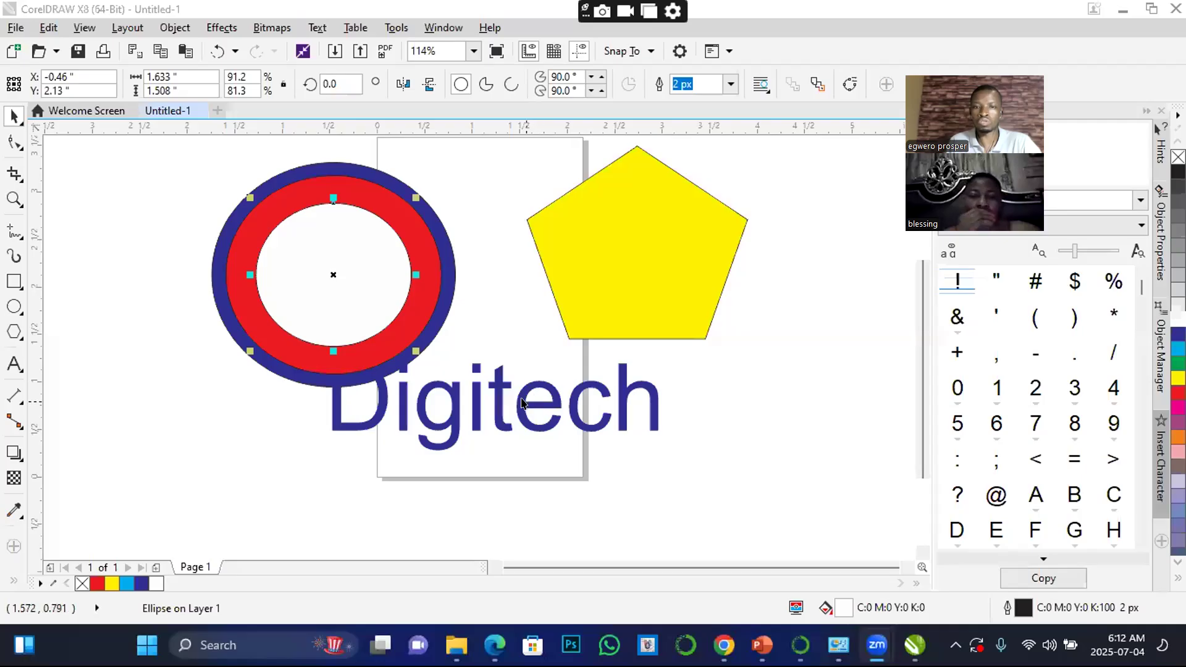
Switch back to the CorelDRAW X8 document and activate the 3-Point Ellipse tool
drag(522, 400, 564, 435)
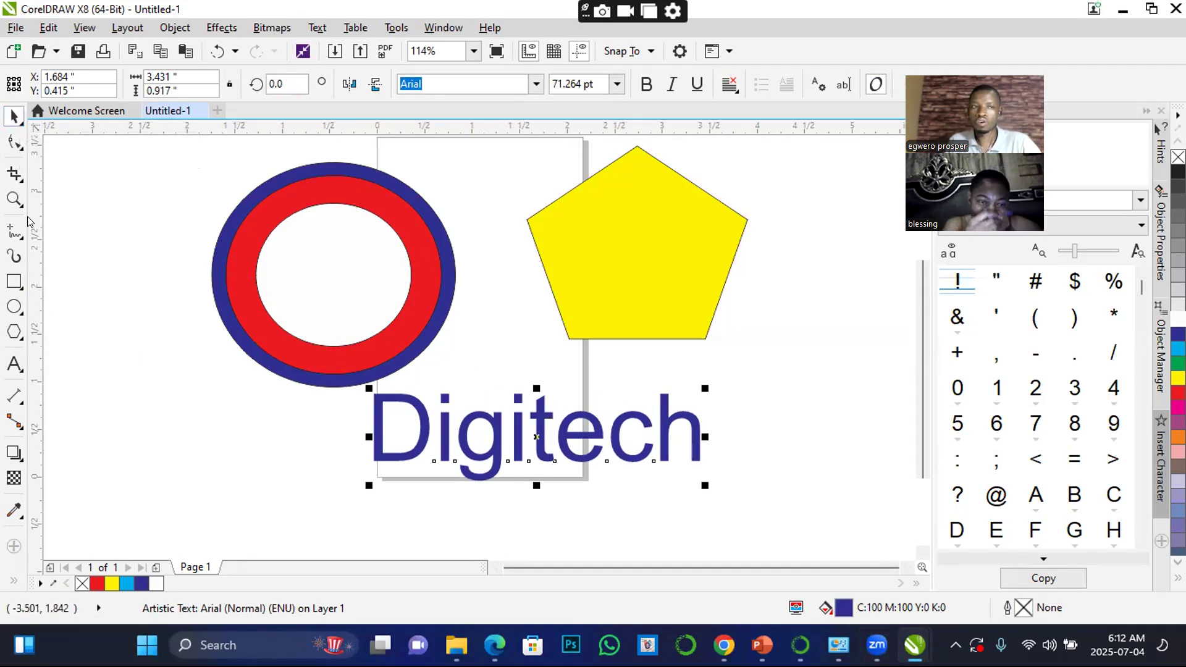
click(21, 316)
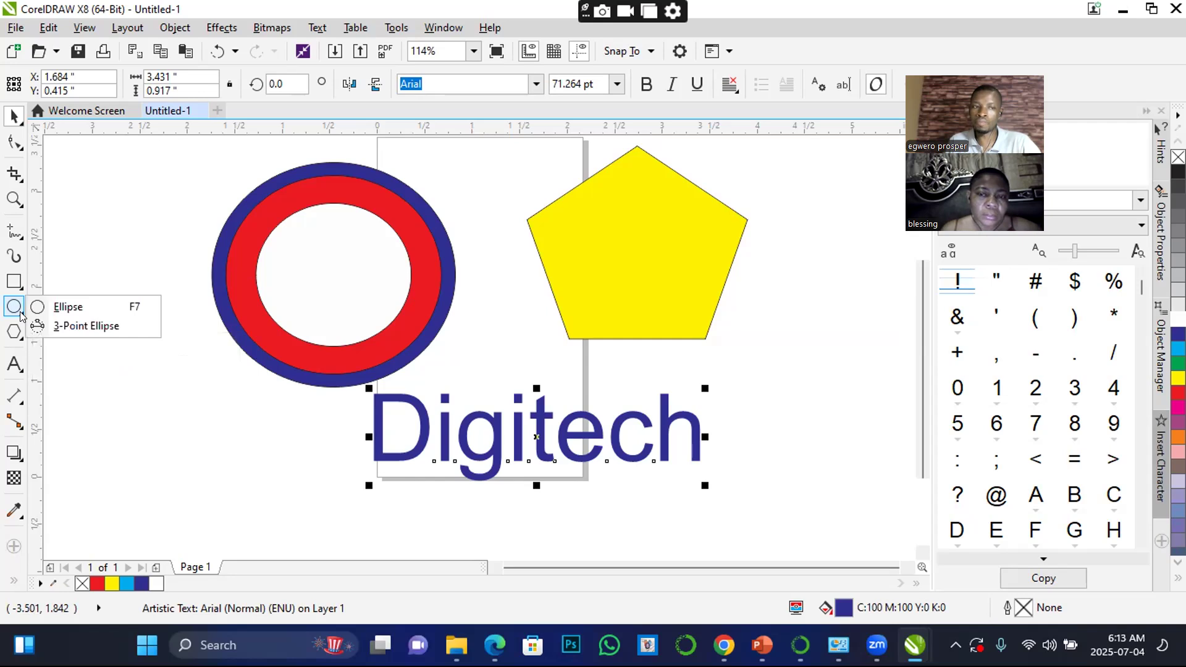
click(72, 327)
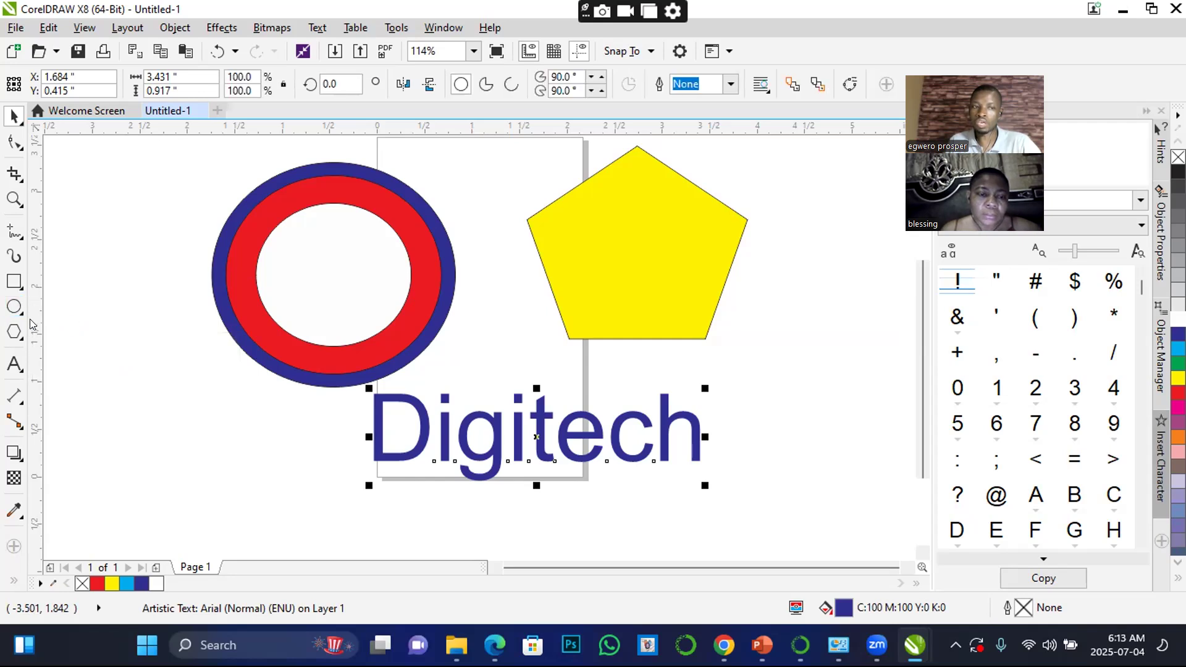
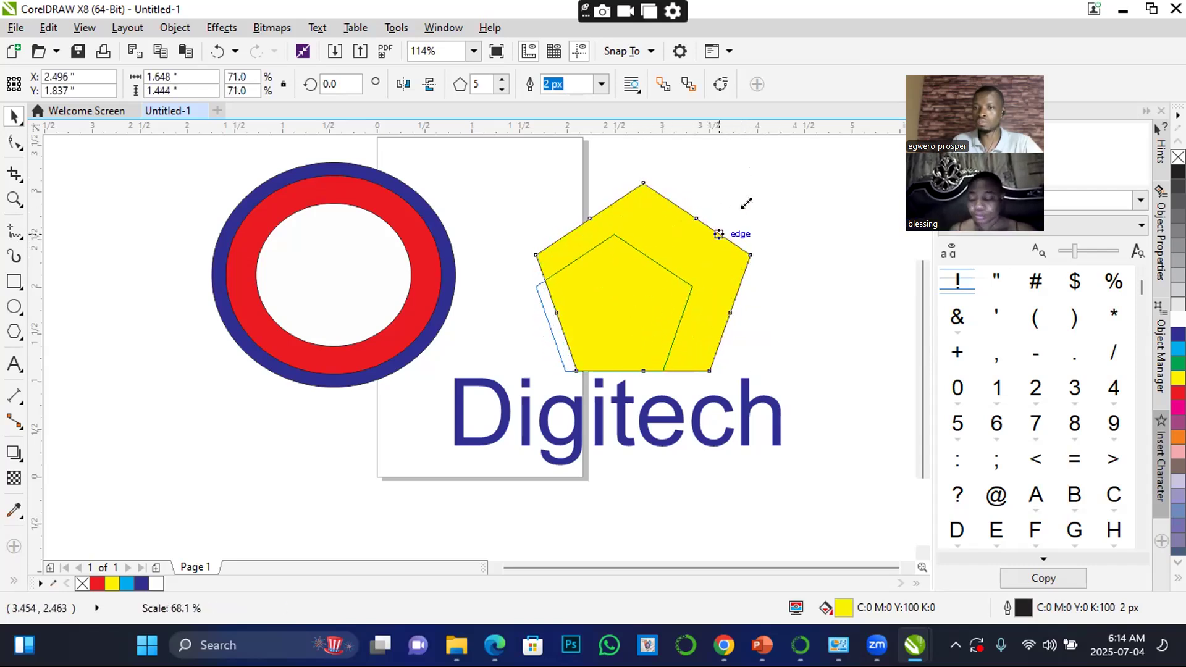
Delete the three concentric ellipses and the yellow pentagon, keeping the Digitech text
drag(659, 282, 676, 254)
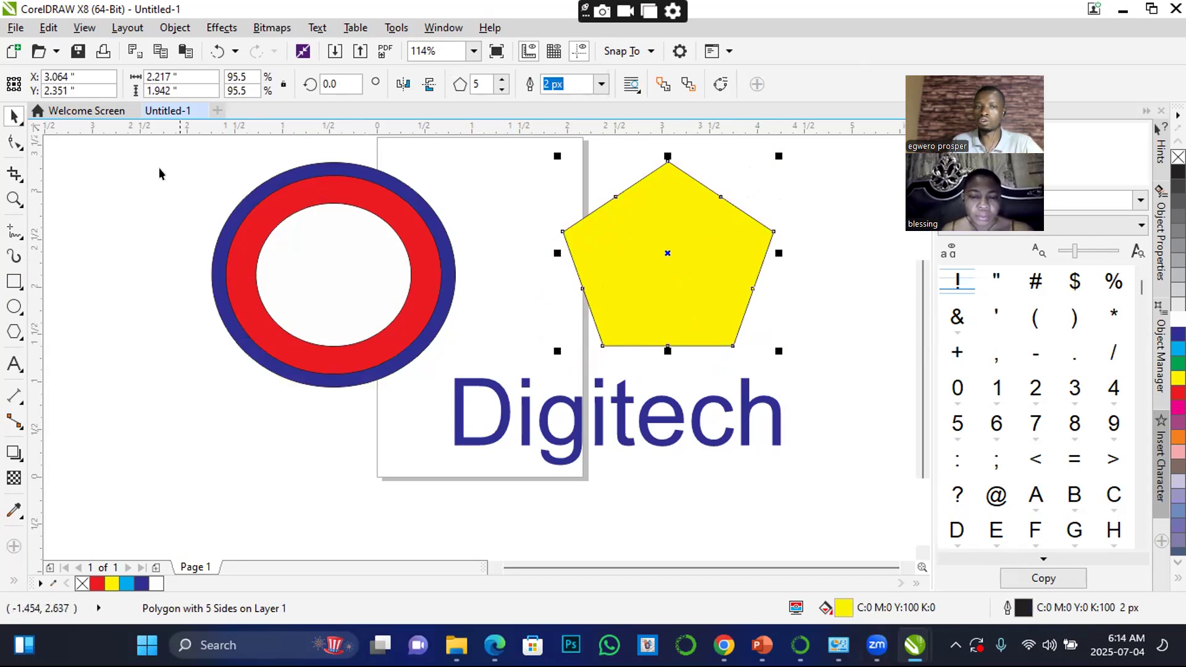
drag(132, 153, 799, 394)
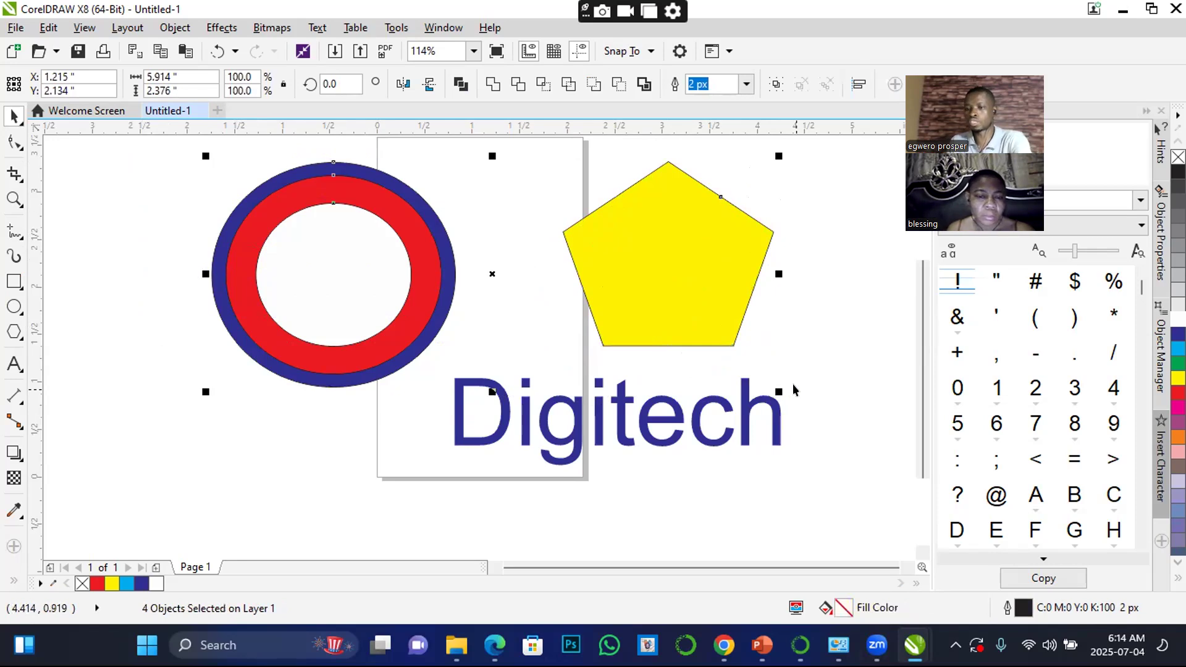
key(Delete)
Draw a rectangle about 5.06 × 2.04 inches above the Digitech text and fill it with red (C0 M100 Y100 K0)
click(14, 282)
drag(294, 162, 776, 355)
click(12, 117)
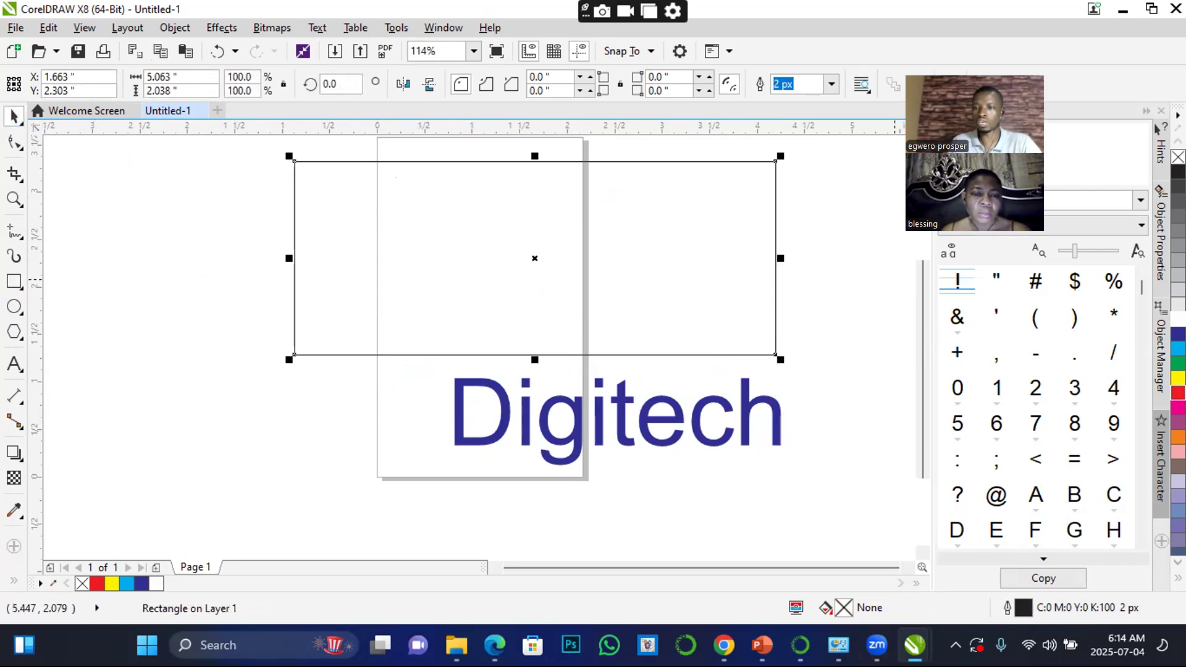
click(1178, 393)
Move the Digitech text away to the lower right of the page and centre the red rectangle roughly across the page
drag(620, 414, 884, 505)
drag(615, 326, 555, 303)
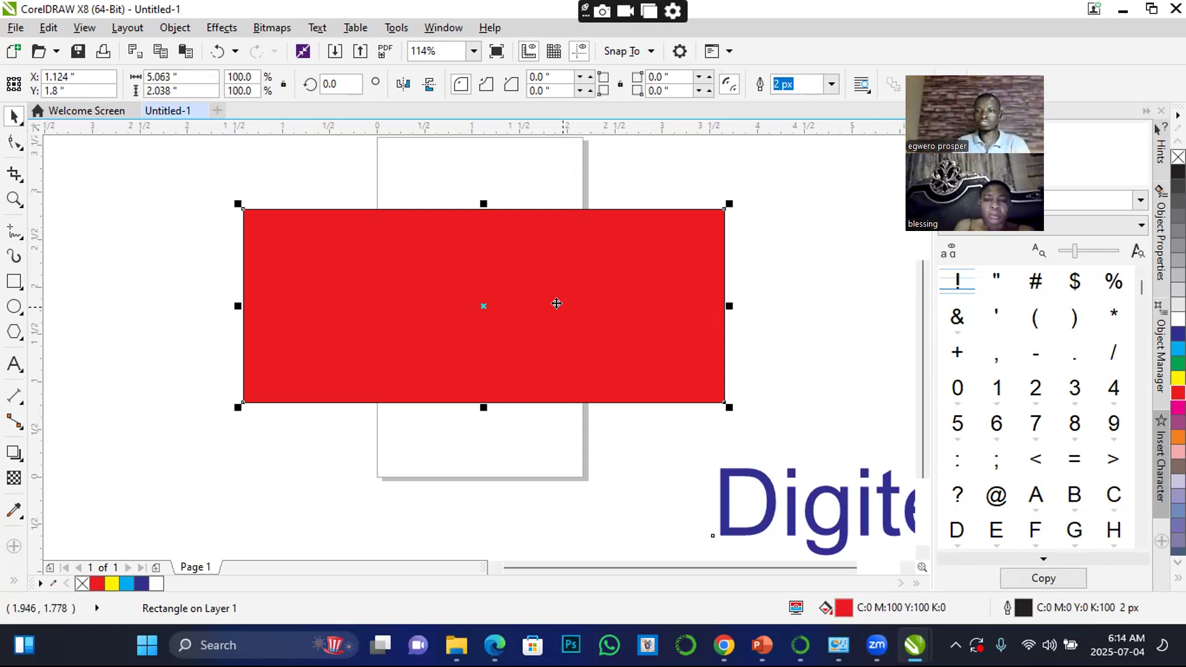
drag(559, 299, 557, 286)
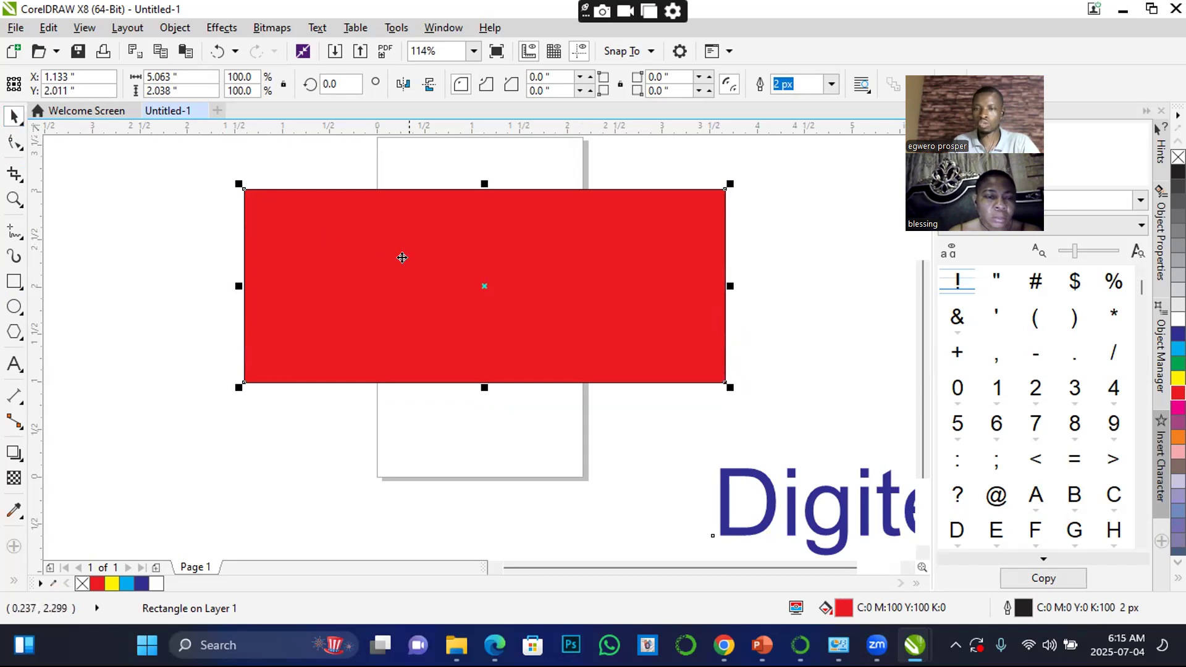
Compare the red rectangle's sizing handles with its rotation and skew handles by repeatedly selecting and deselecting it
click(402, 258)
click(400, 258)
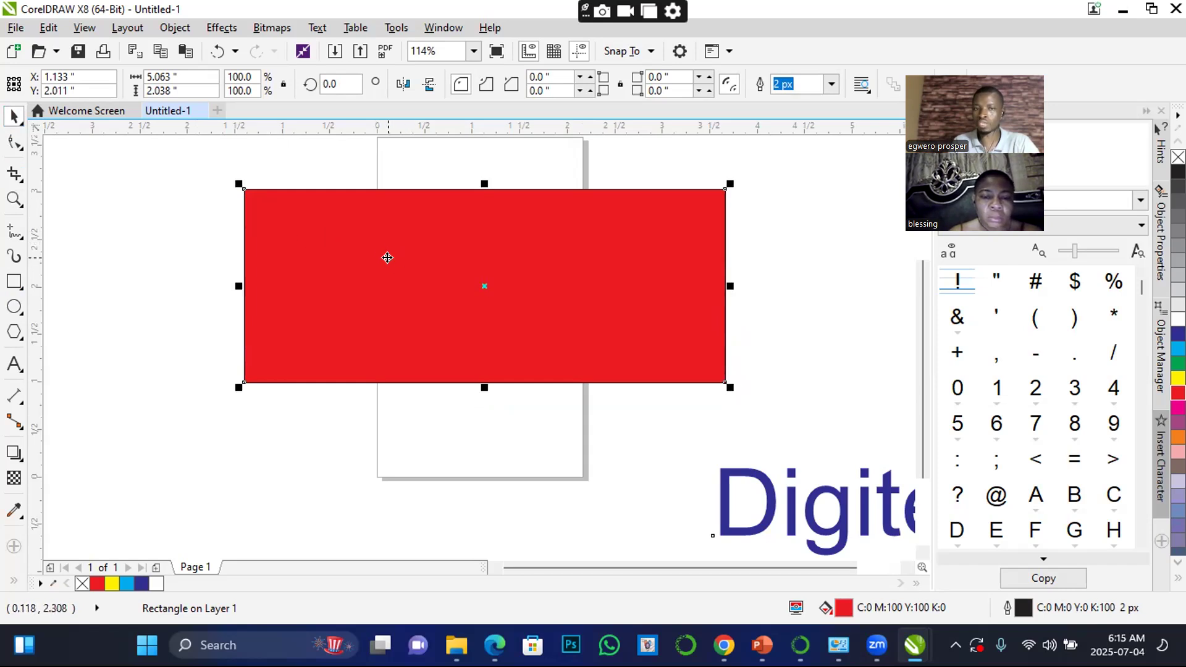
click(401, 260)
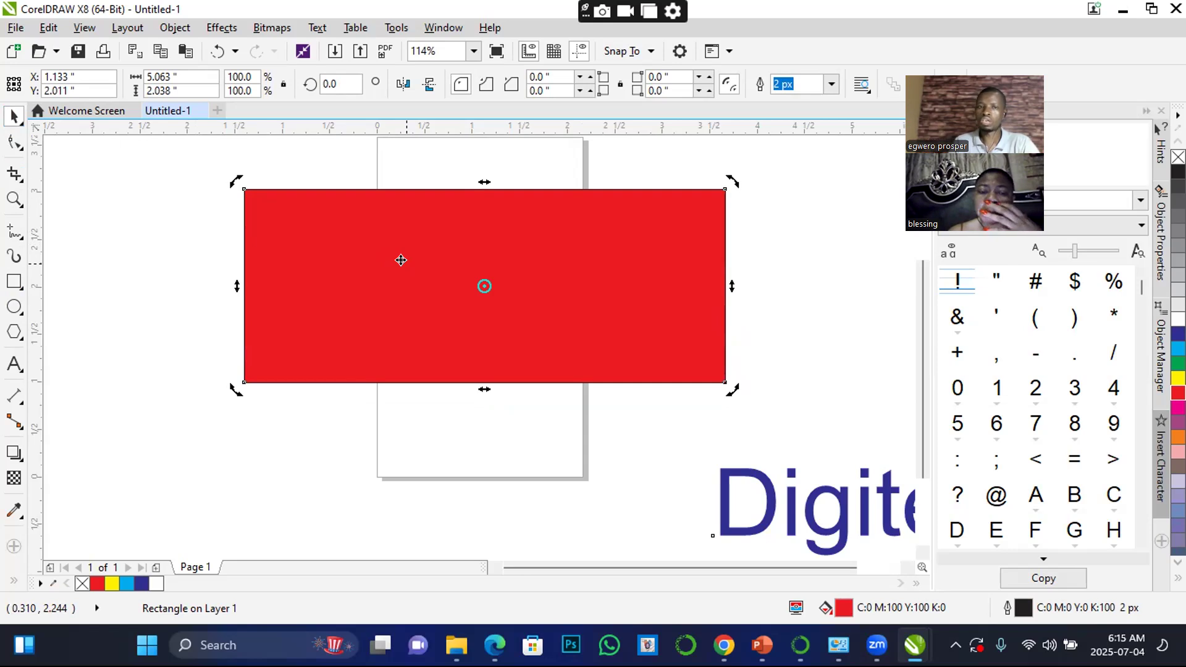
click(188, 211)
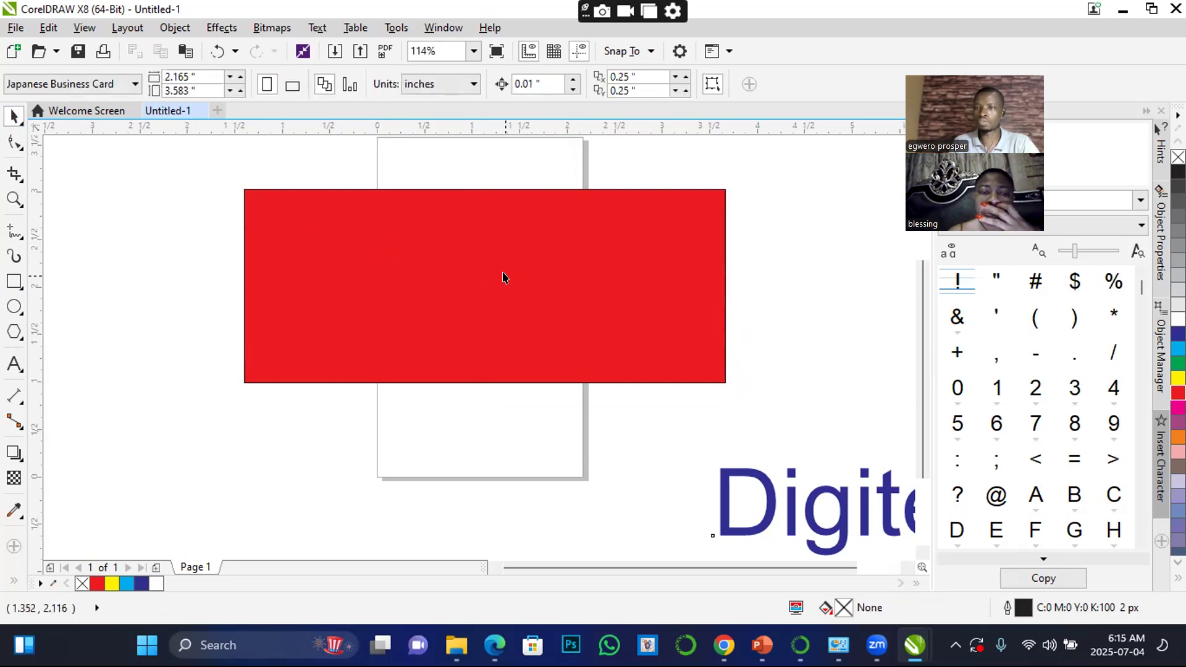
click(536, 265)
click(553, 257)
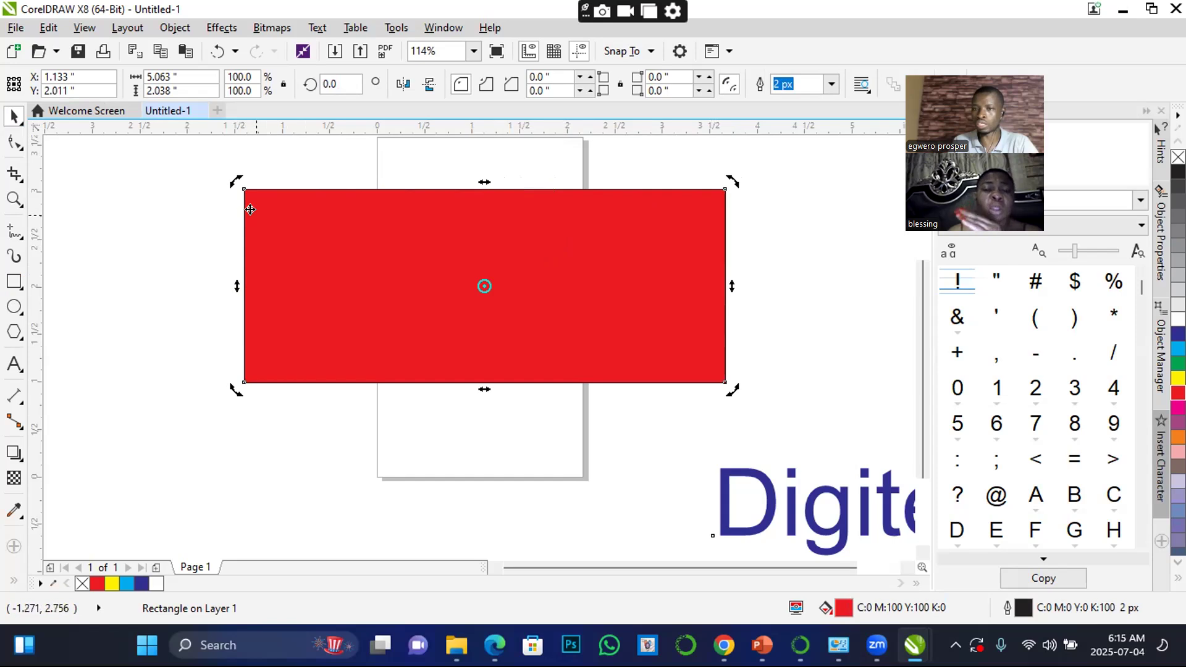
click(517, 159)
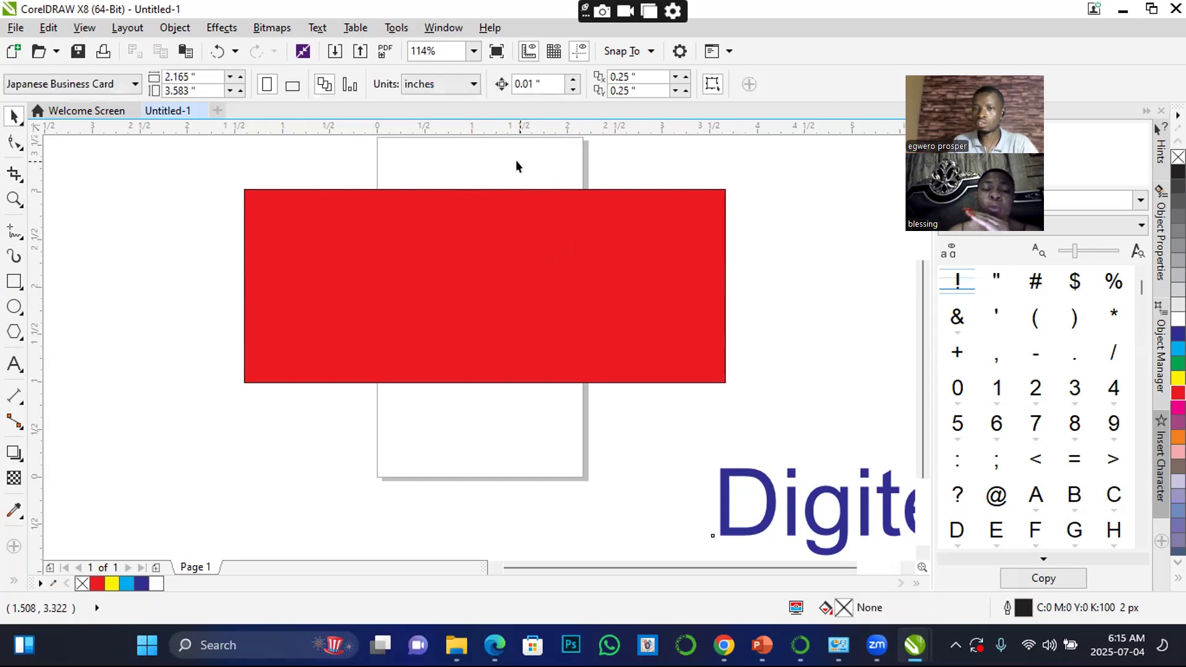
click(524, 258)
click(523, 260)
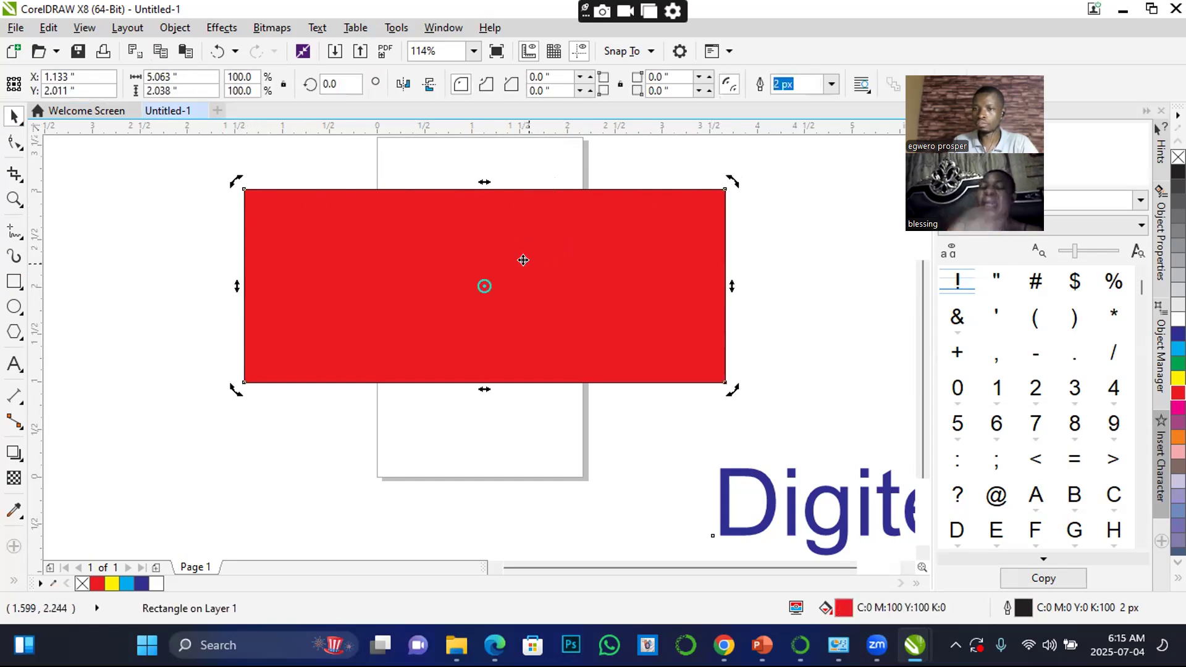
click(824, 195)
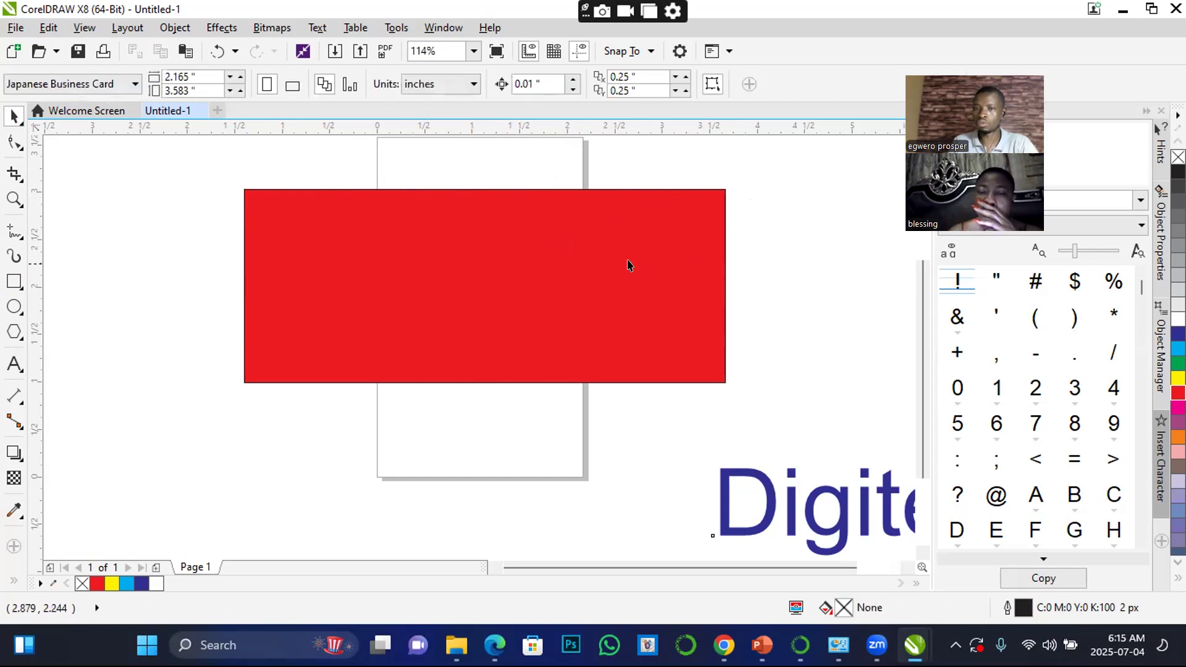
click(594, 269)
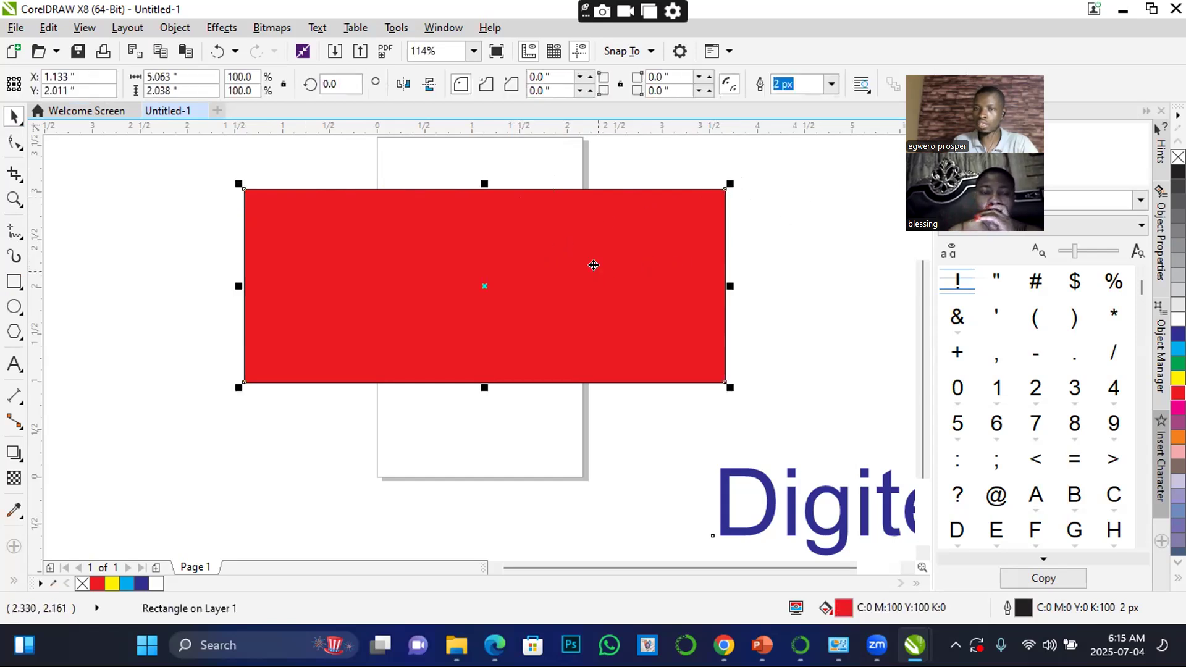
Rotate the red rectangle by about 11.4° and turn it back to nearly level
click(547, 260)
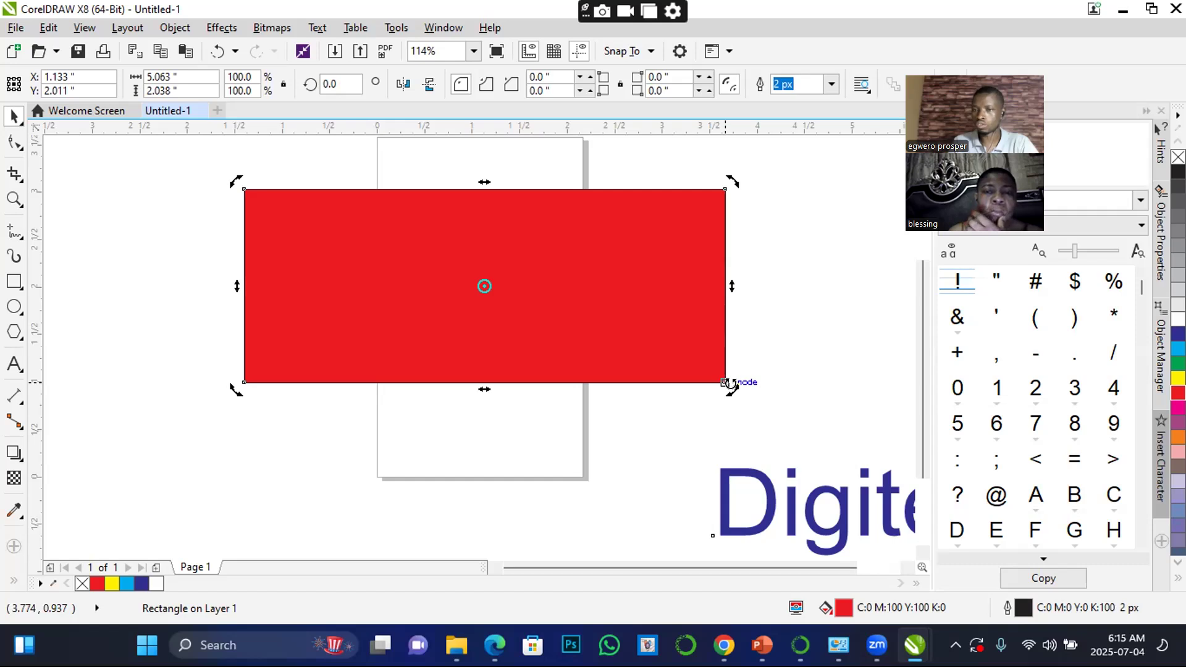
drag(723, 181, 674, 150)
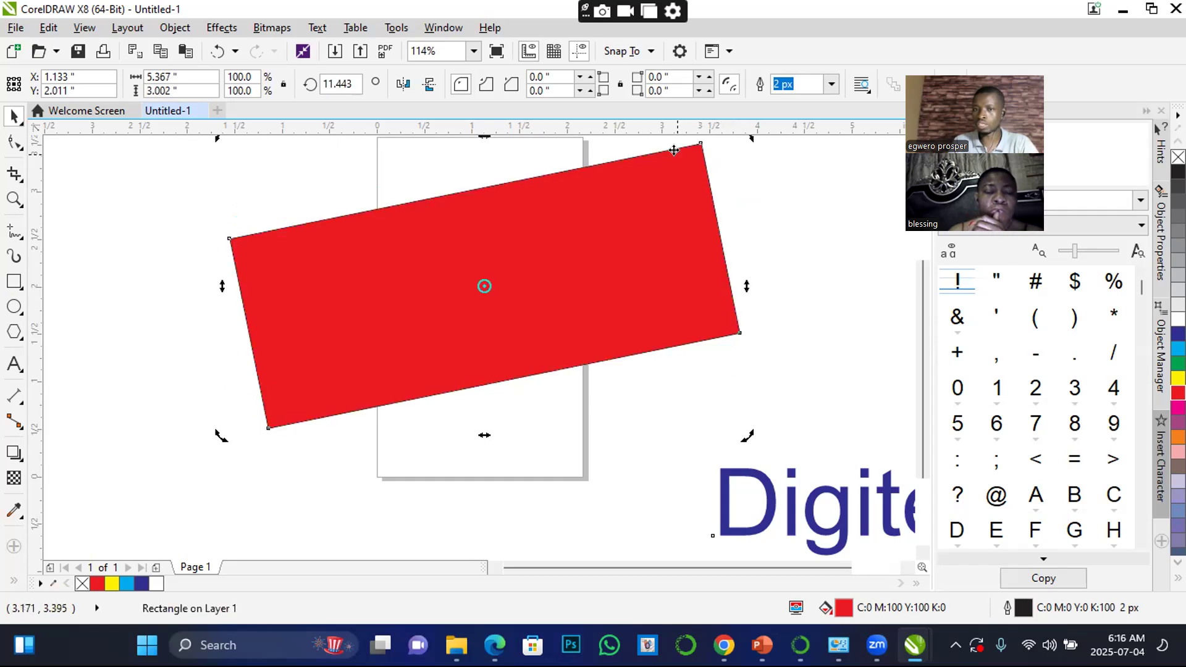
drag(747, 138, 766, 199)
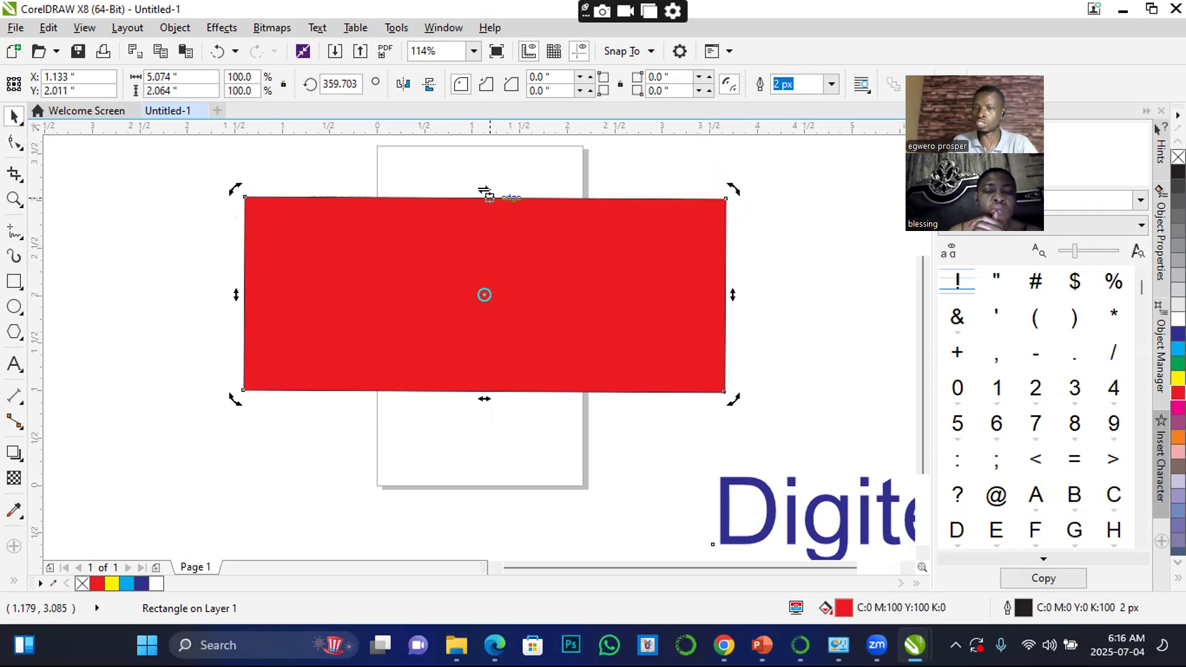
Skew the red rectangle horizontally and vertically into a slanted tabletop shape about 7.65 × 2.31 inches overall
drag(485, 190, 665, 201)
drag(672, 272, 610, 265)
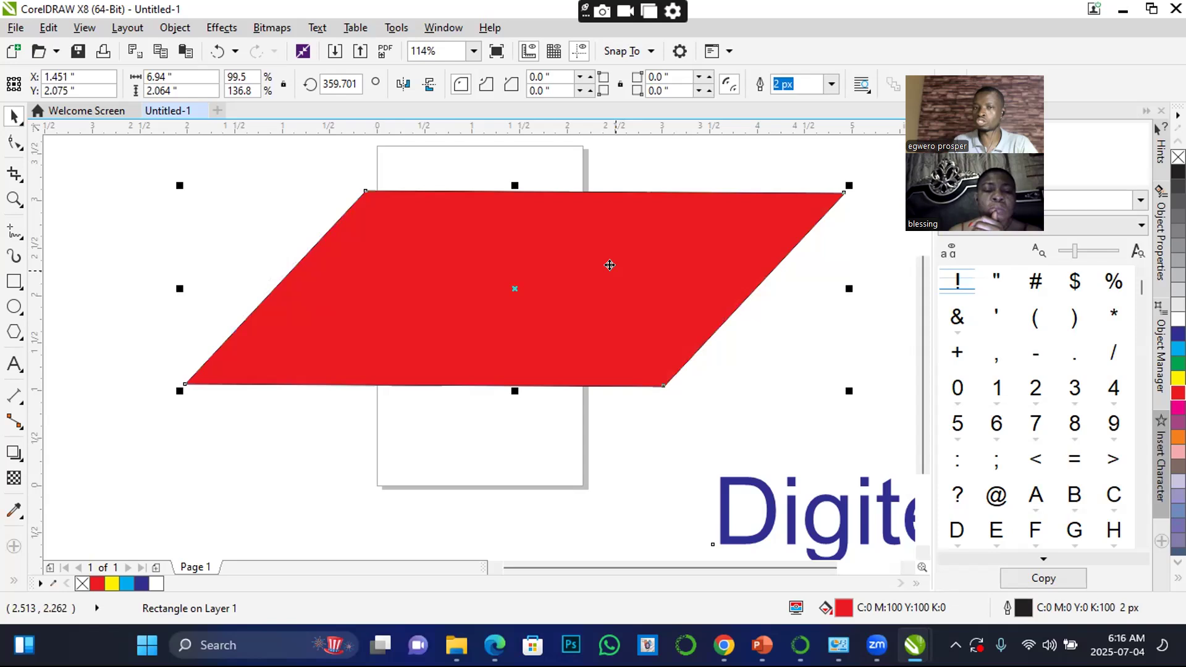
click(590, 306)
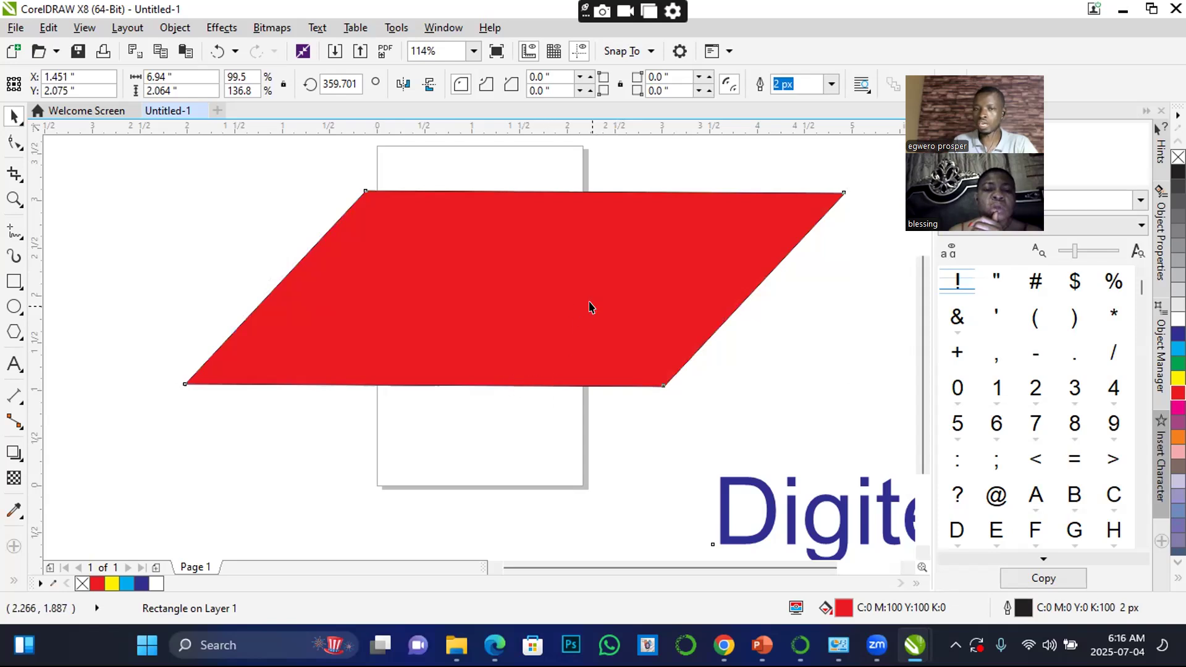
drag(513, 391, 440, 400)
drag(104, 279, 149, 208)
drag(404, 257, 425, 270)
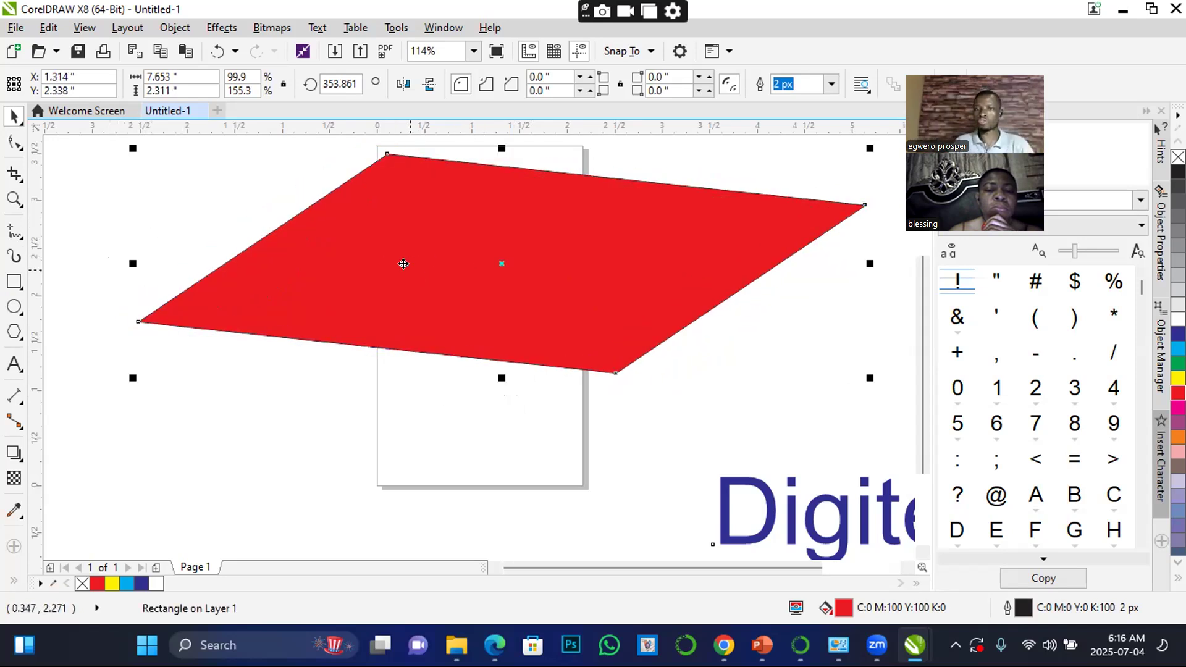
Draw a table leg about 0.18 × 1.99 inches under the tabletop's left corner and fill it with blue (C100 M100 Y0 K0)
click(14, 283)
drag(207, 311, 224, 499)
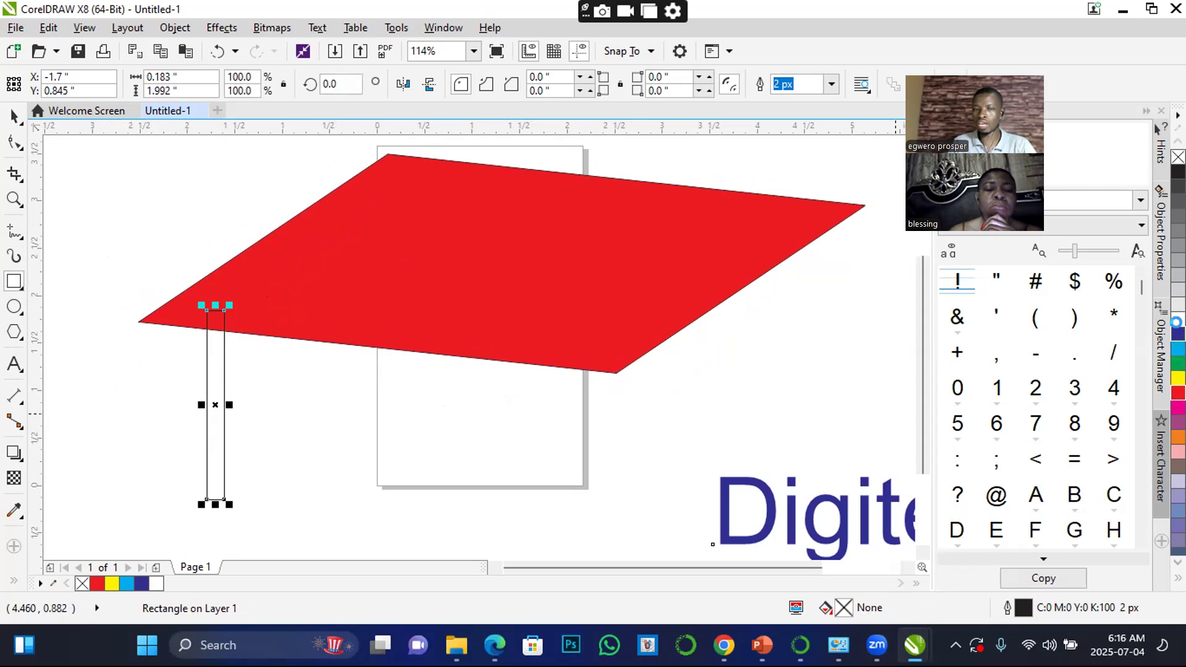
click(1178, 334)
click(15, 117)
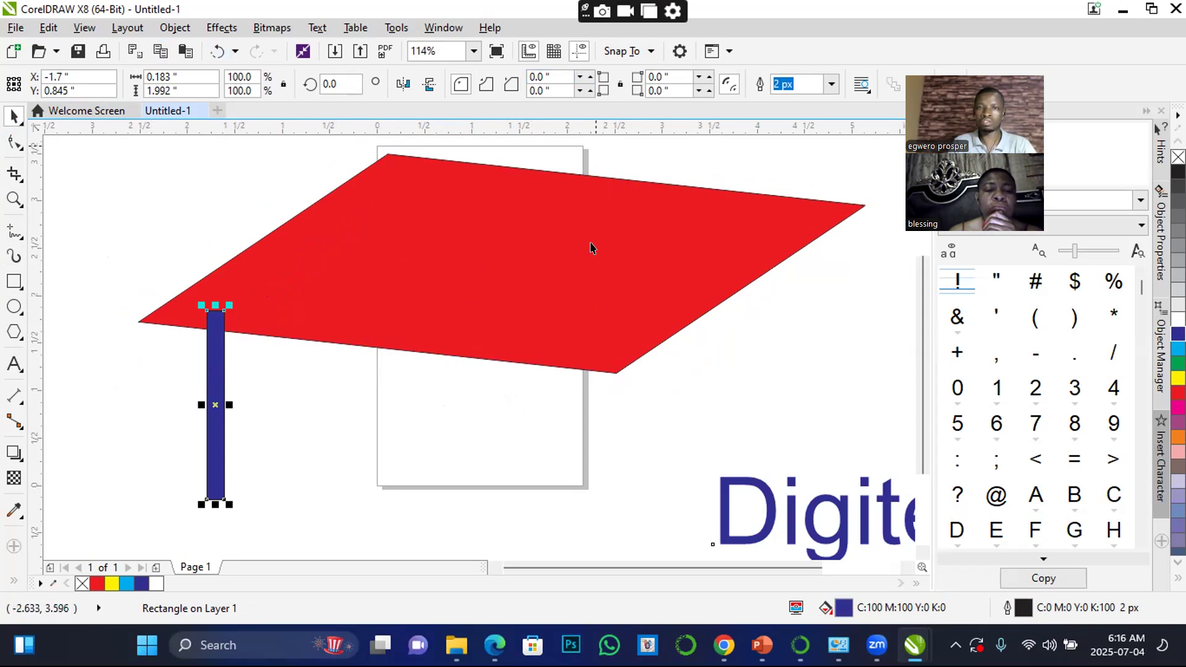
Send the blue table leg to the back of the page, behind the red tabletop
click(161, 29)
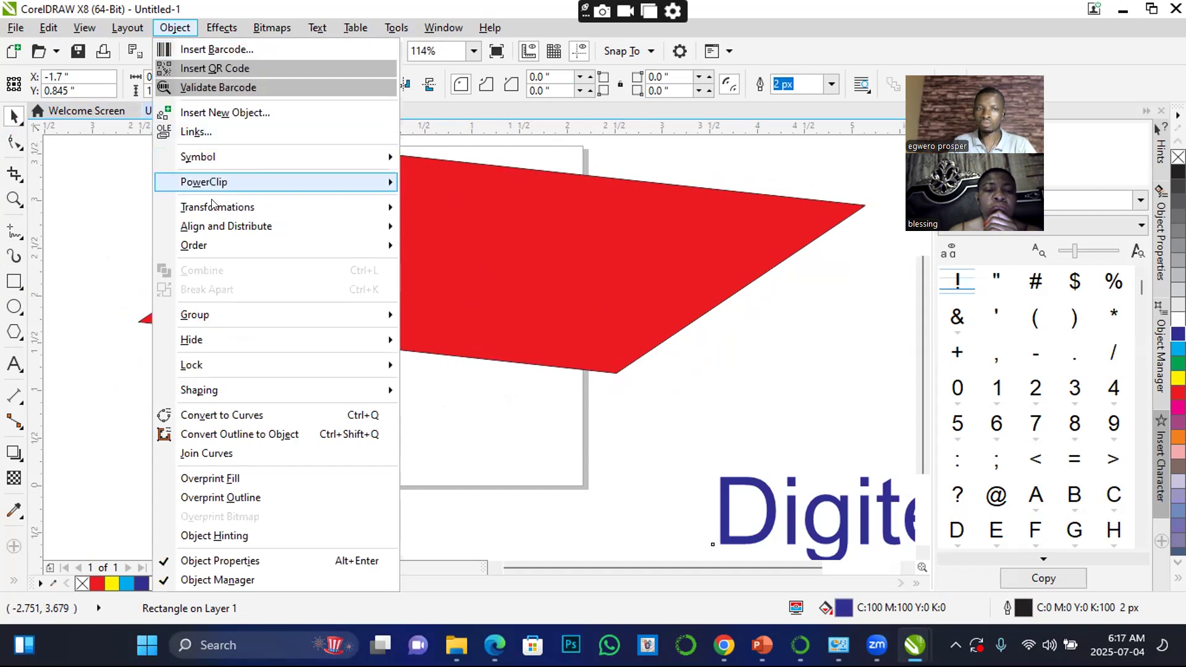
mouse_move(199, 246)
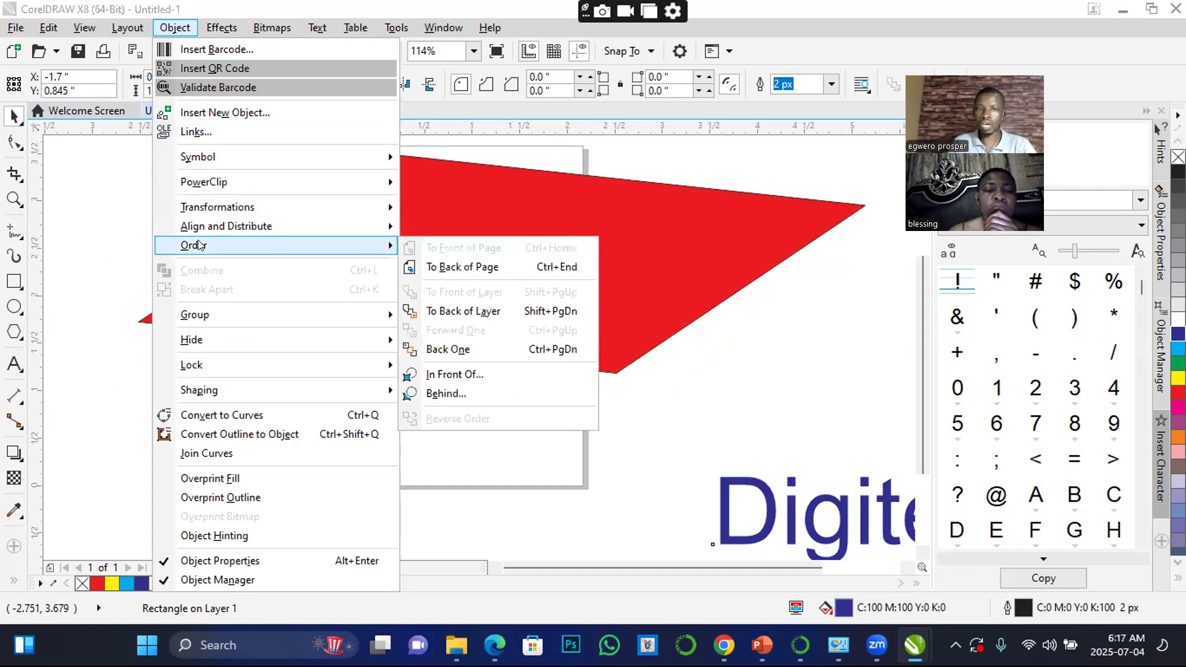
click(473, 272)
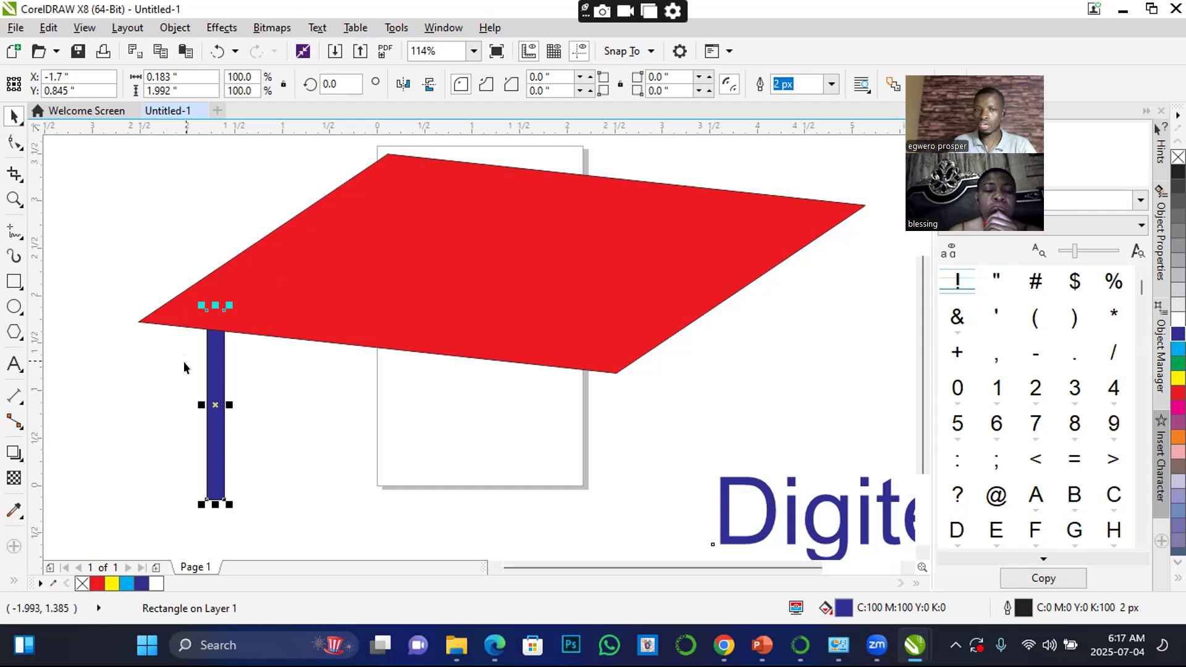
Place three copies of the blue leg under the tabletop's other corners
drag(213, 378, 394, 314)
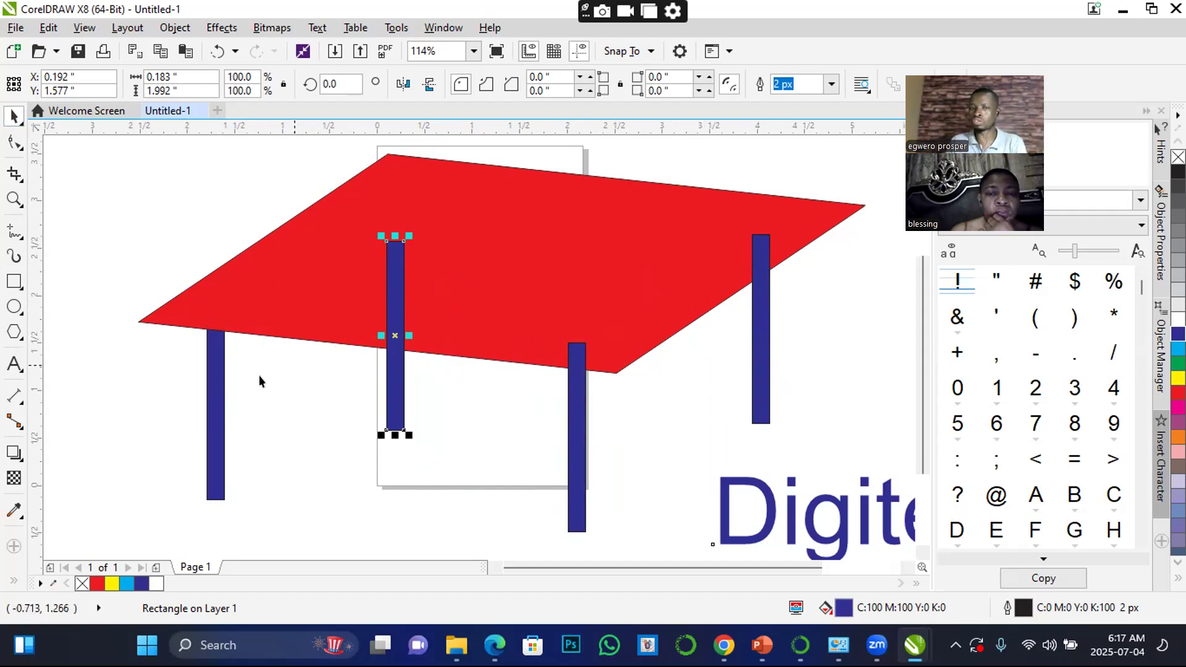
click(242, 409)
click(210, 423)
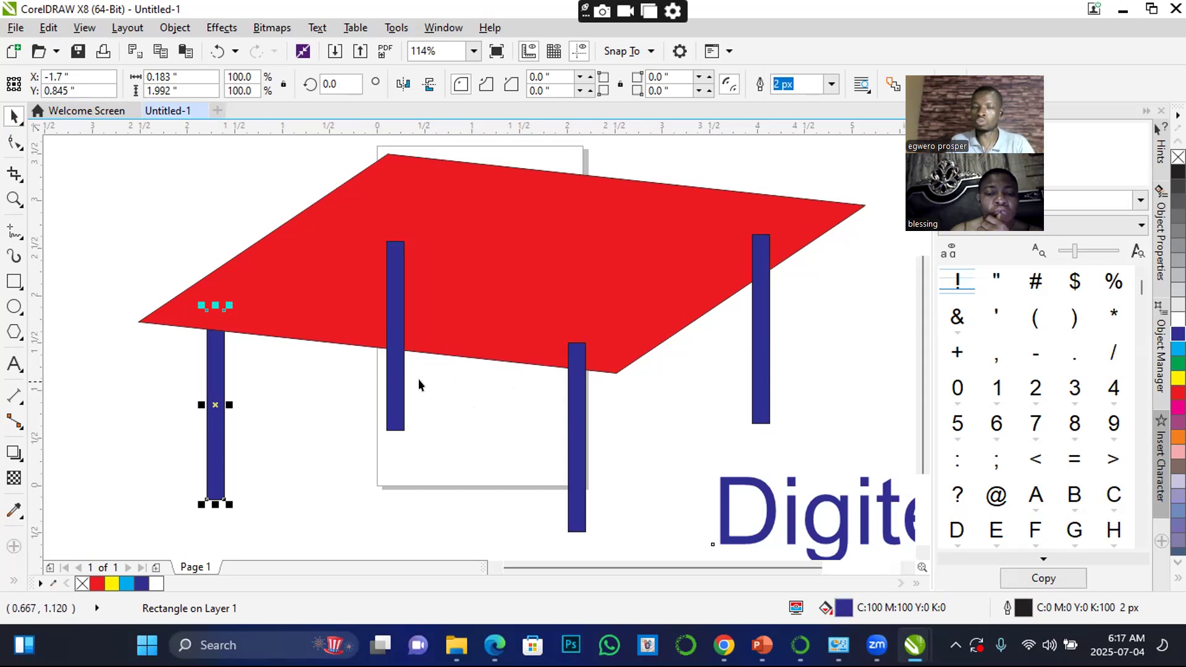
Send the three copied blue legs together to the back of the page and clear the selection
click(395, 393)
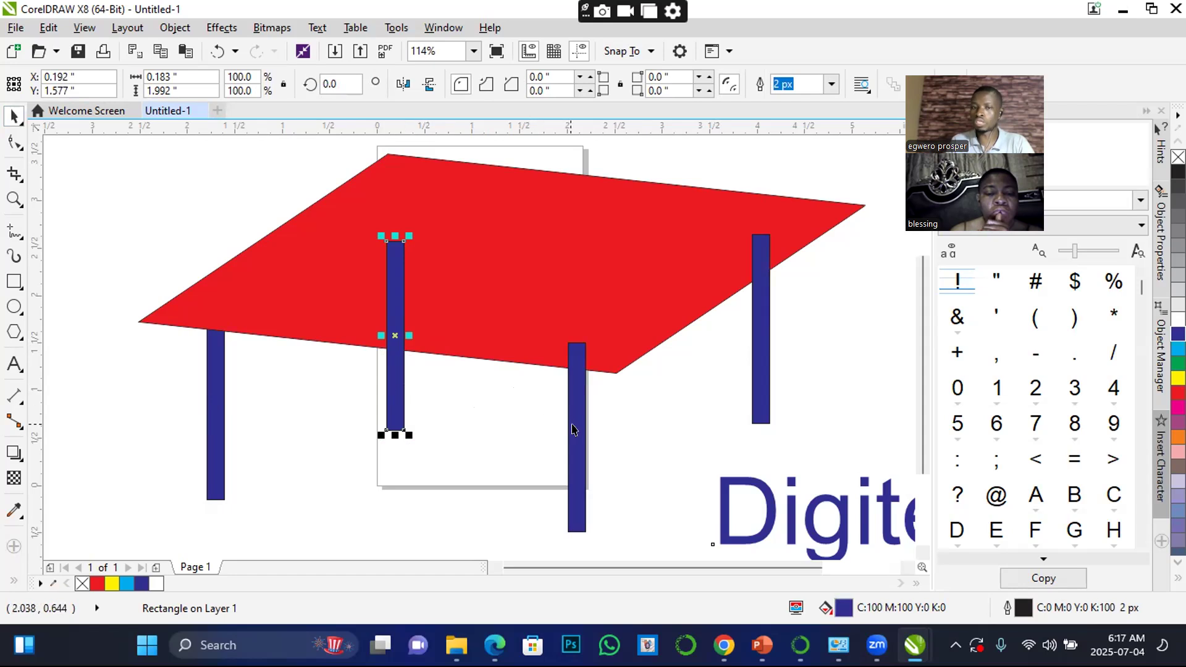
shift+click(576, 431)
shift+click(761, 362)
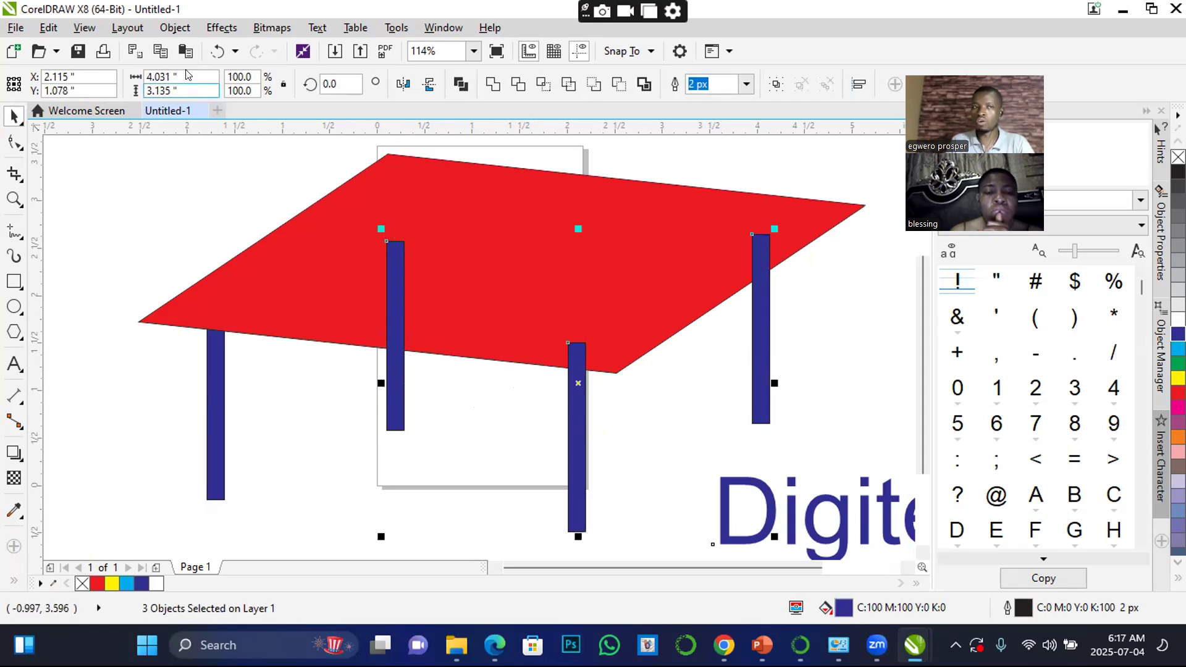
click(172, 27)
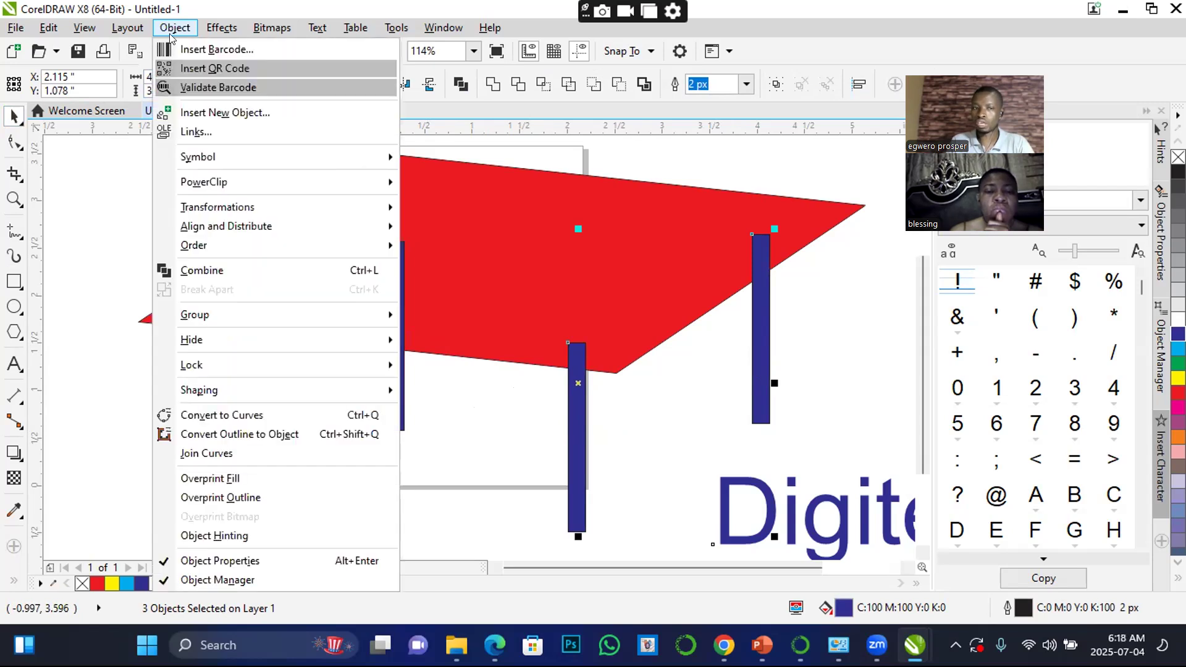
mouse_move(195, 247)
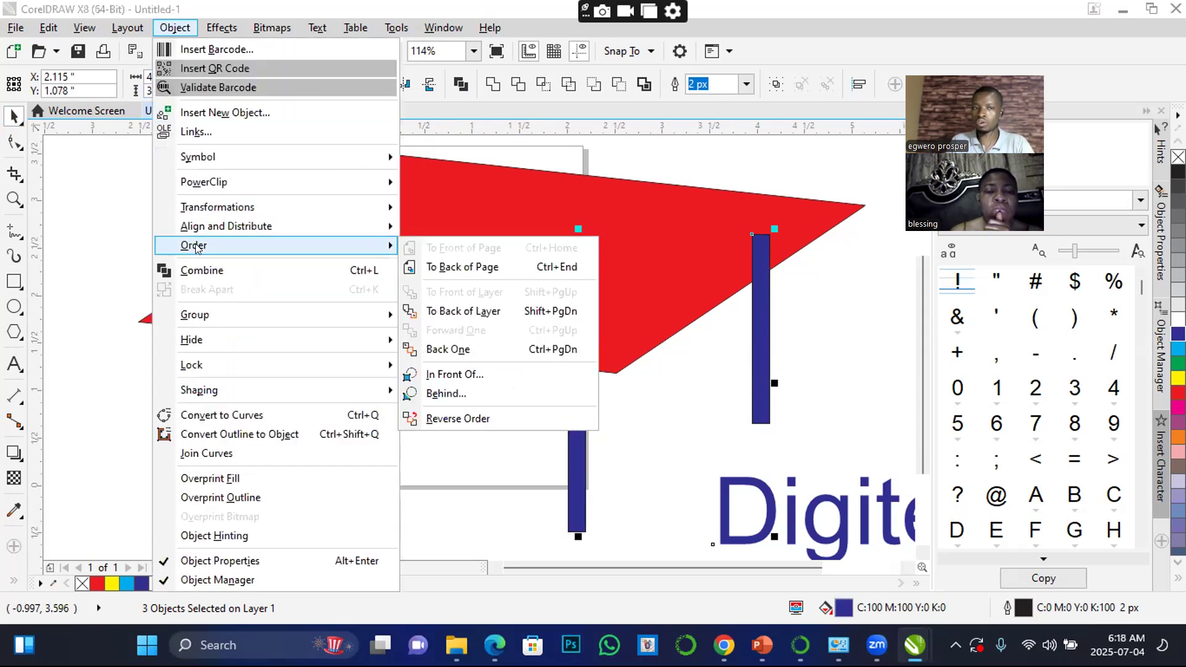
click(460, 267)
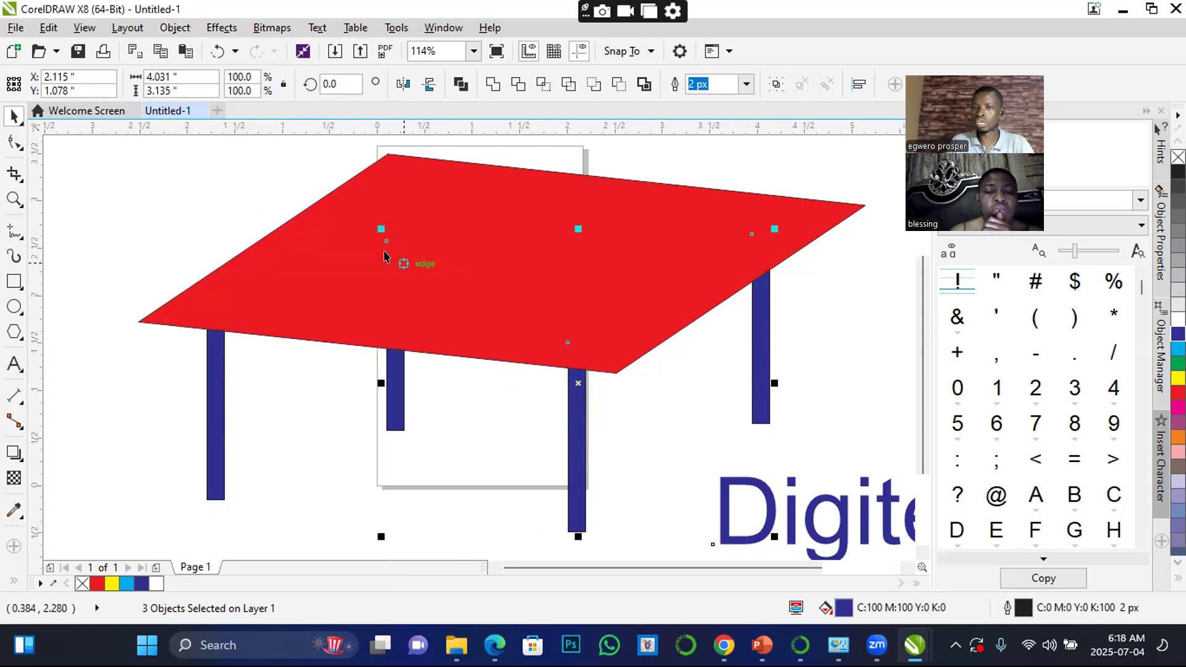
click(215, 204)
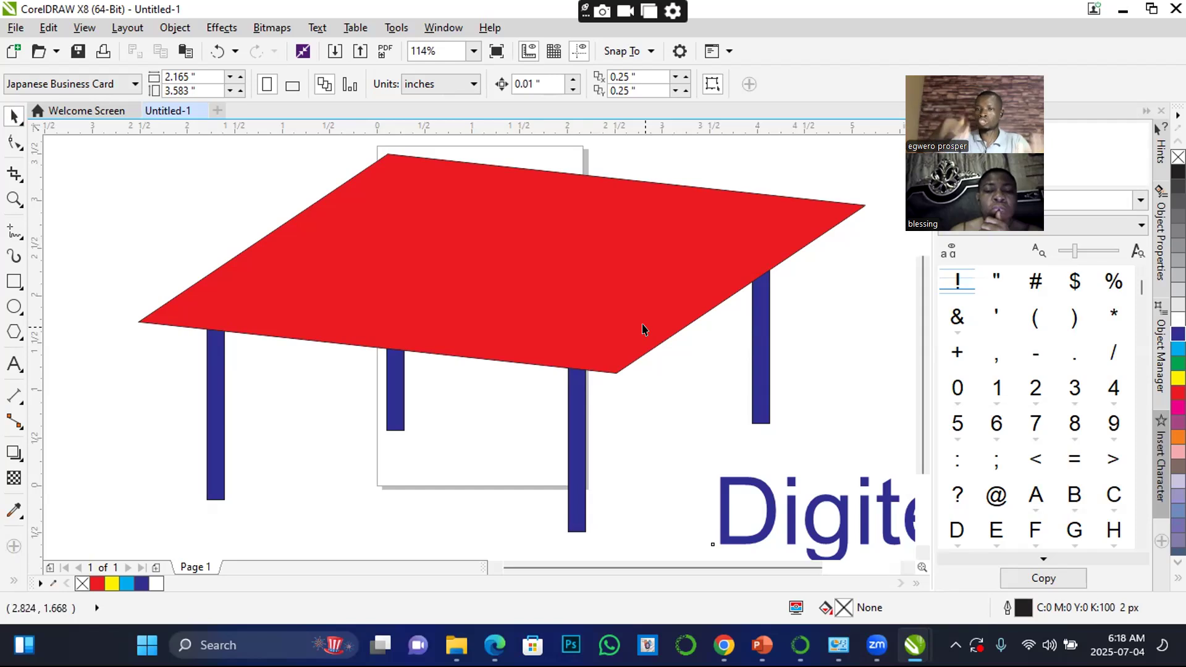
Draw an unfilled rectangle about 3.42 × 1.83 inches over the left part of the red tabletop
click(14, 281)
drag(272, 177, 356, 231)
drag(442, 280, 597, 349)
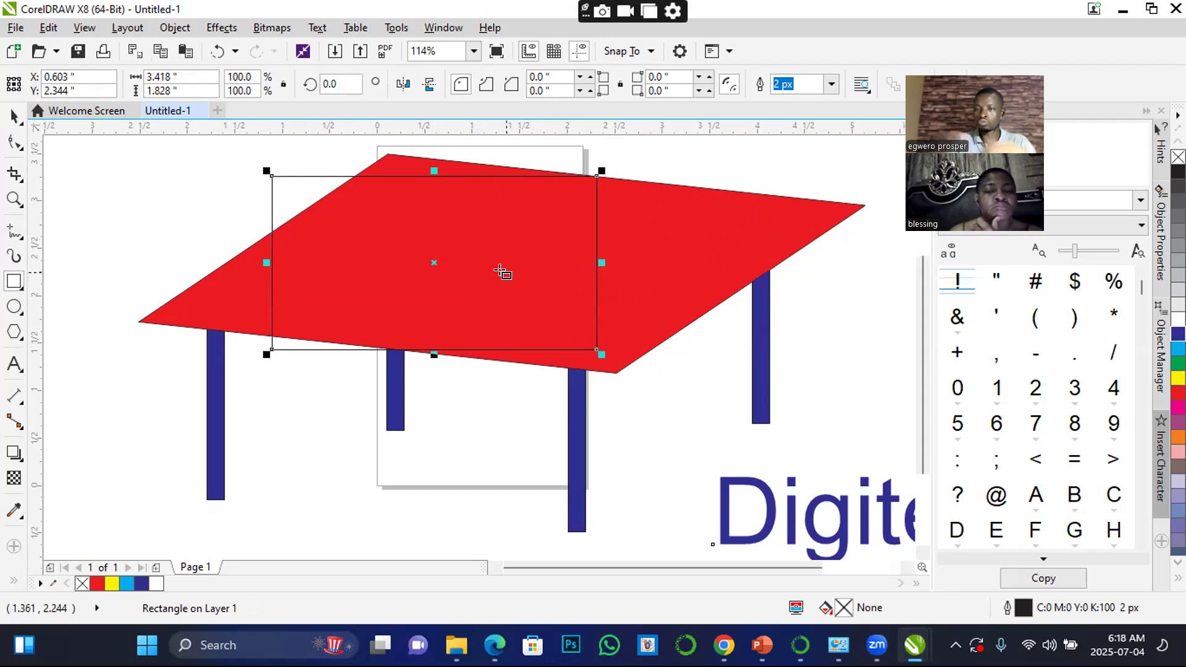
click(14, 115)
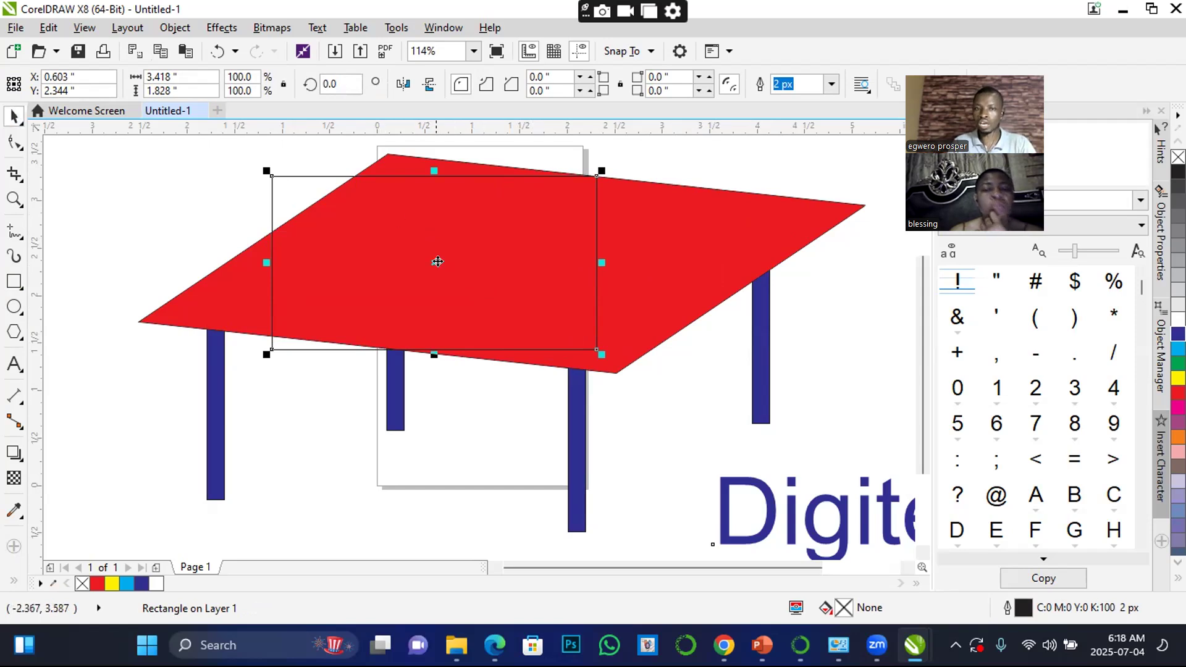
key(Escape)
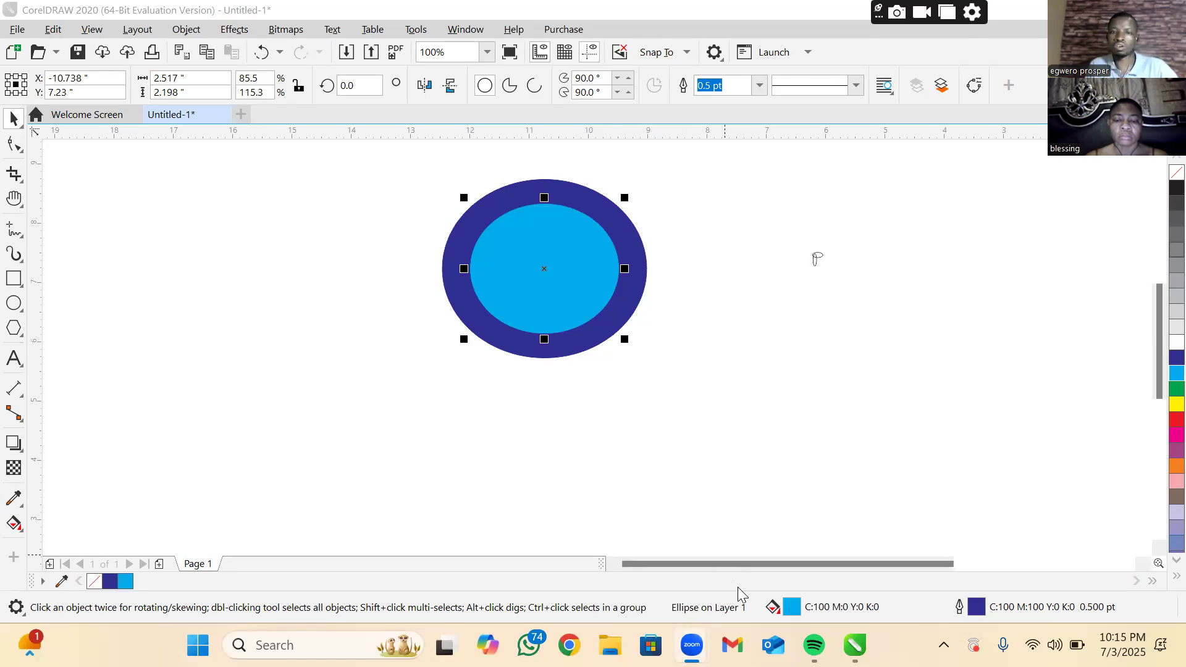
Delete the light blue inner ellipse and the dark blue outer ellipse from the drawing
click(560, 319)
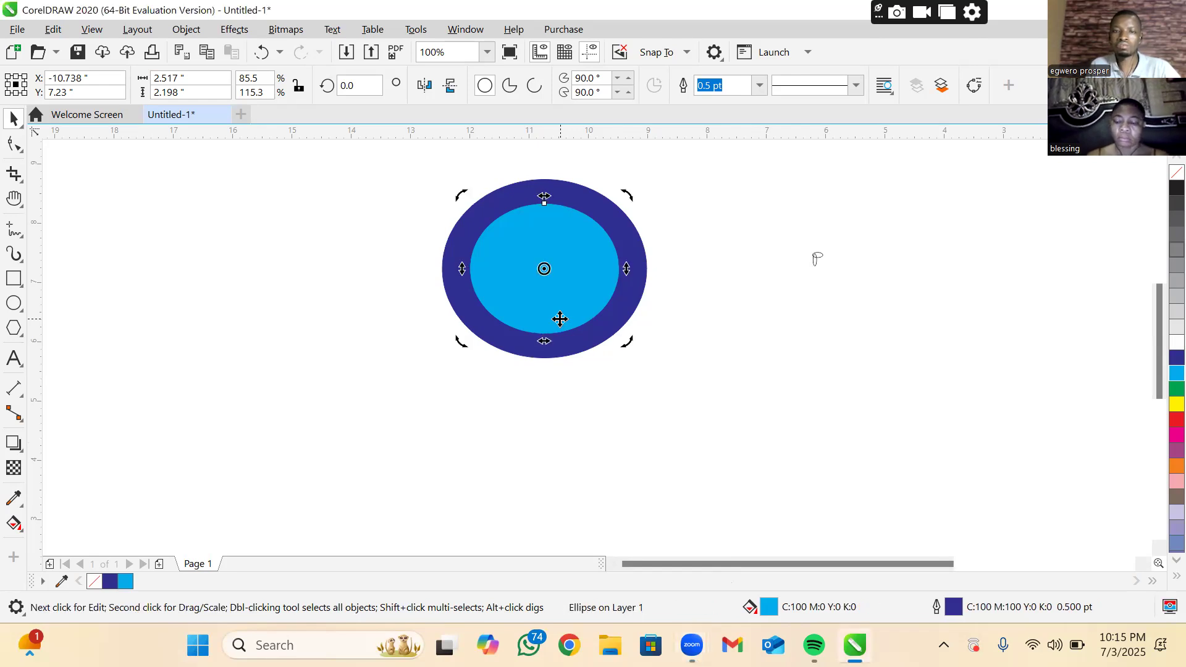
key(Delete)
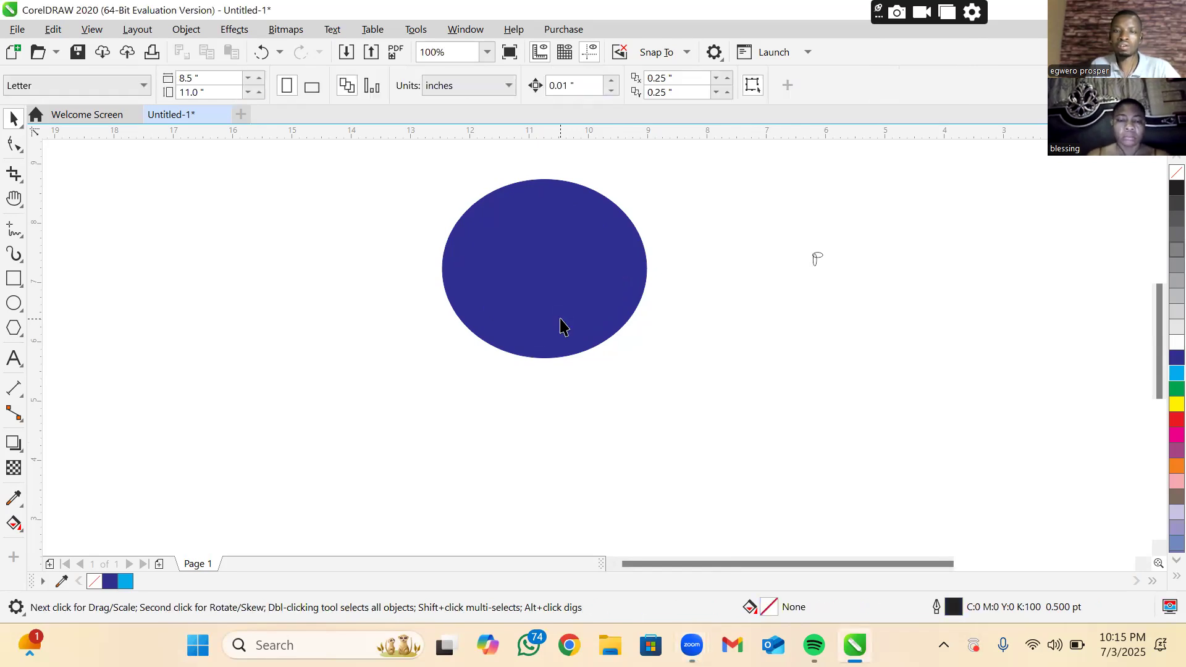
click(560, 319)
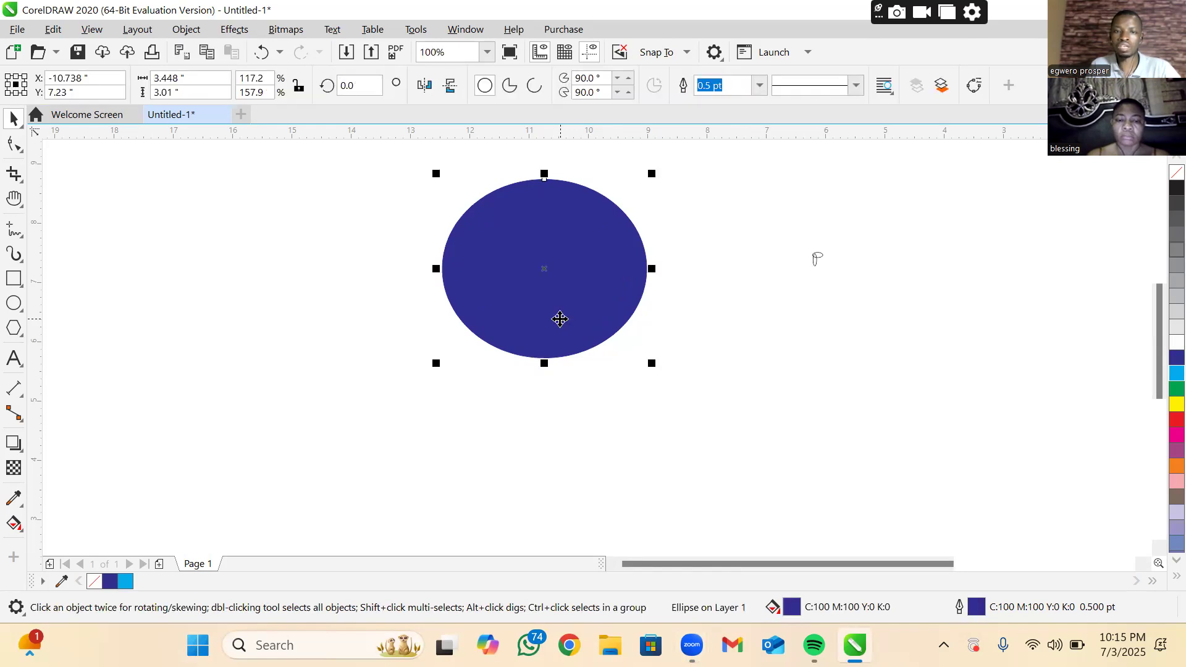
key(Delete)
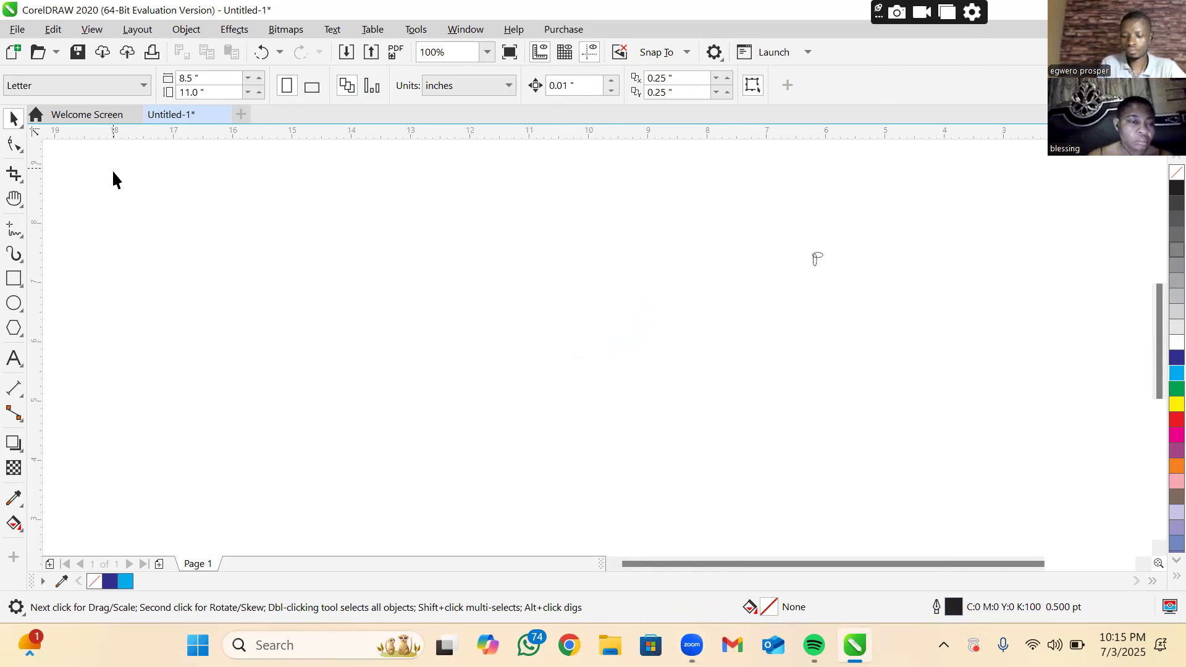
Draw a rectangle about 9.74 × 4.0 inches in the empty drawing area with the Rectangle tool
click(15, 283)
click(261, 265)
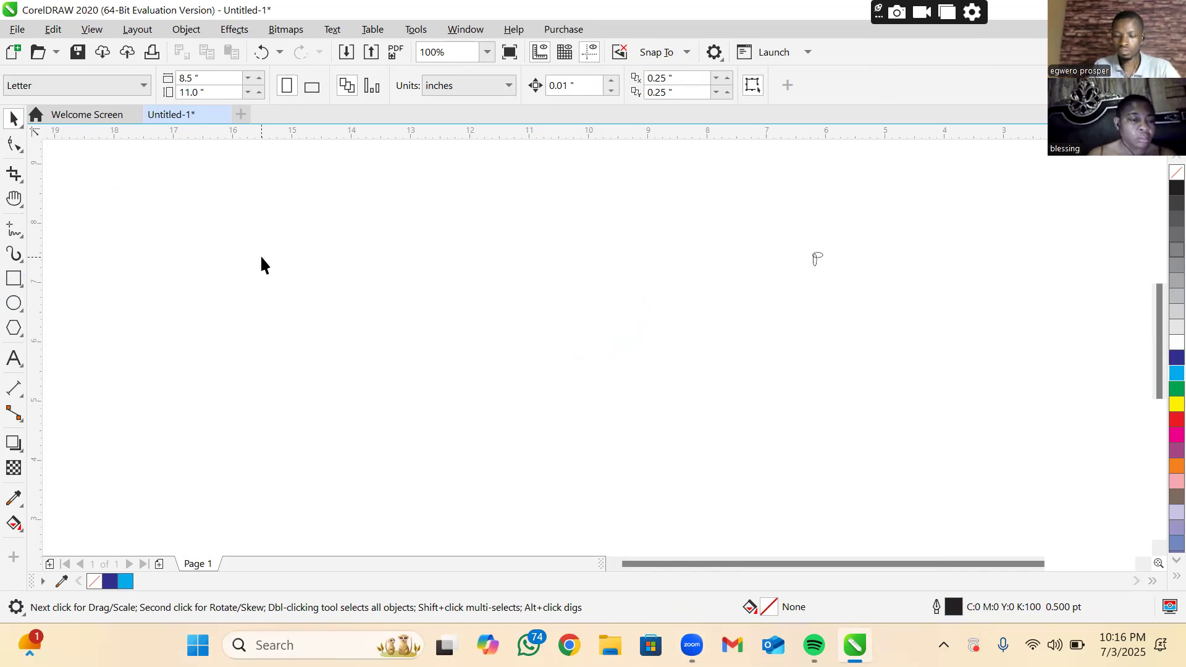
click(20, 286)
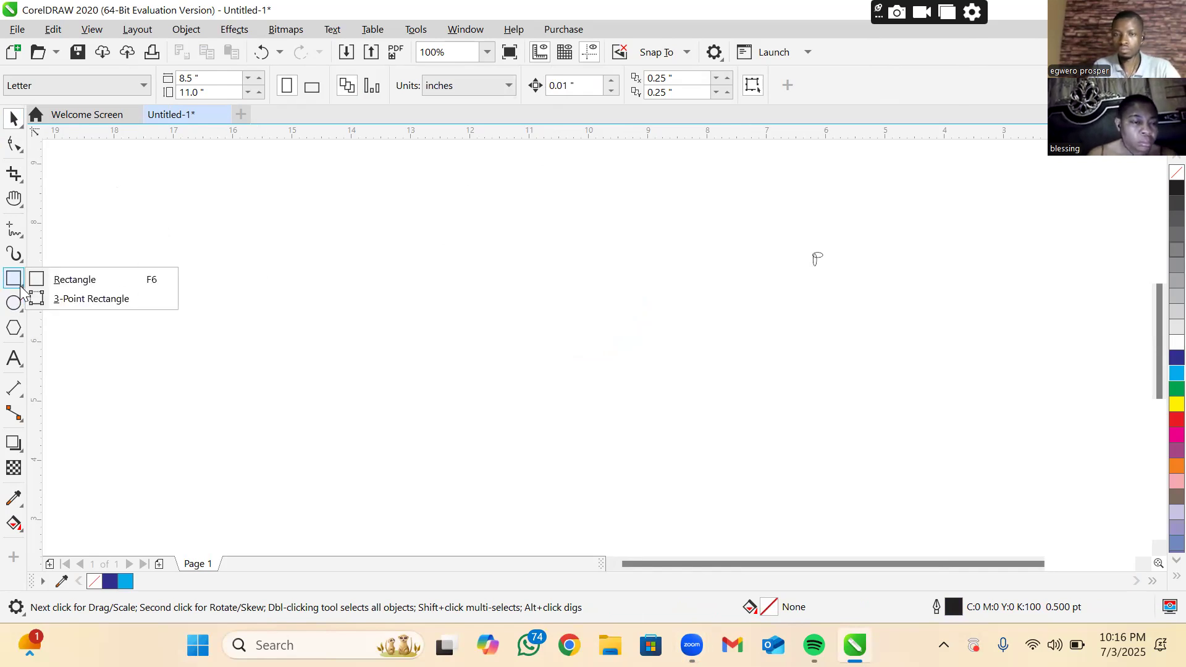
click(69, 282)
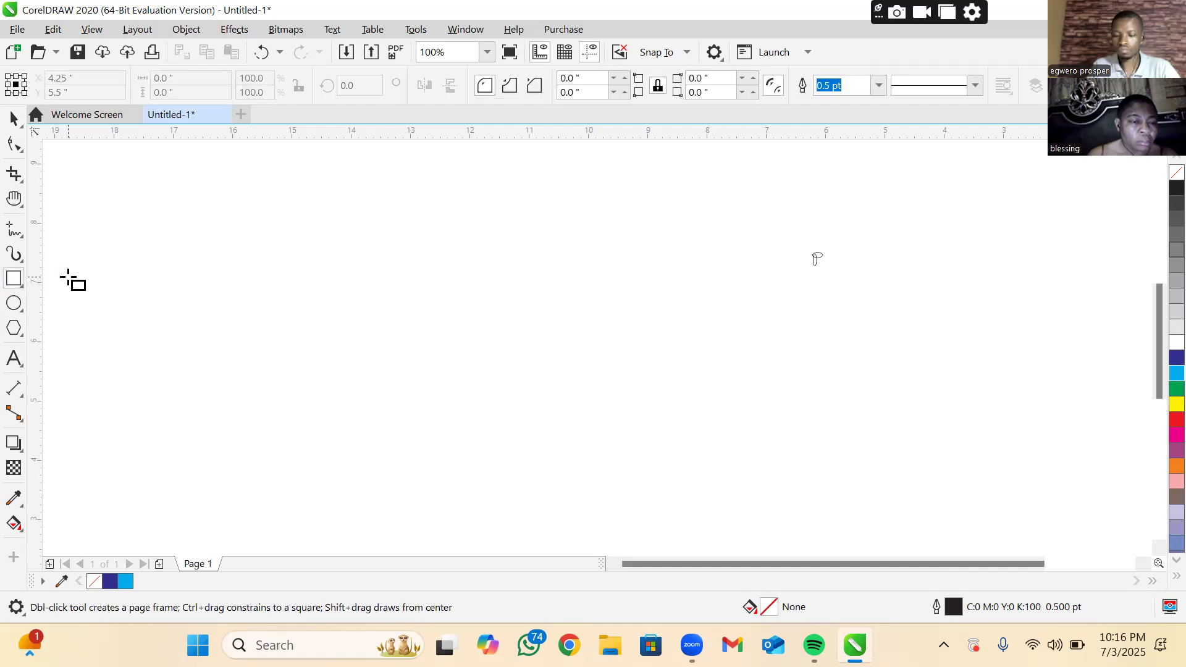
drag(67, 277, 645, 514)
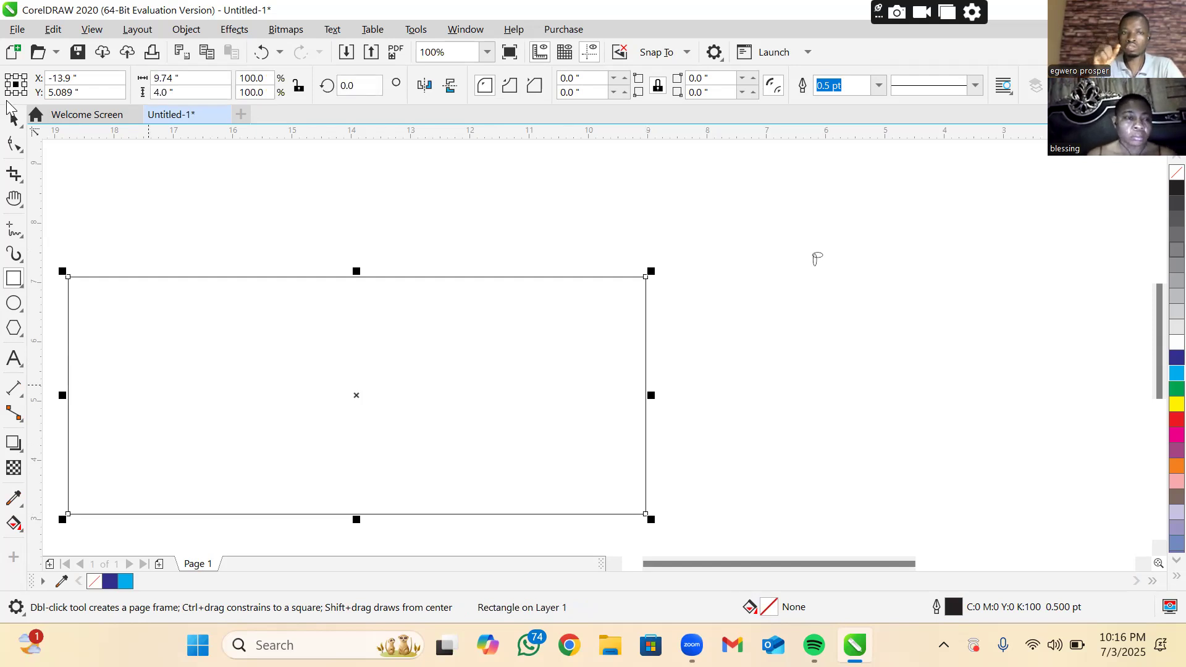
Move the rectangle up and to the right, to the small P-shaped sketch, and fill it with dark blue
click(14, 117)
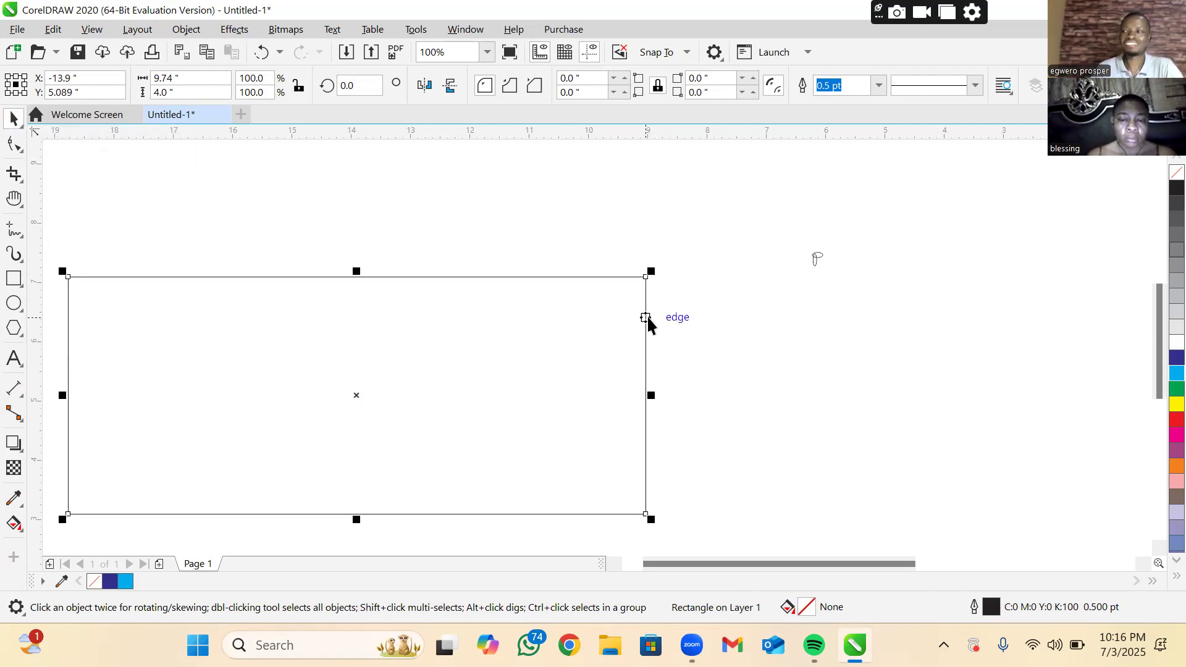
drag(647, 318, 803, 291)
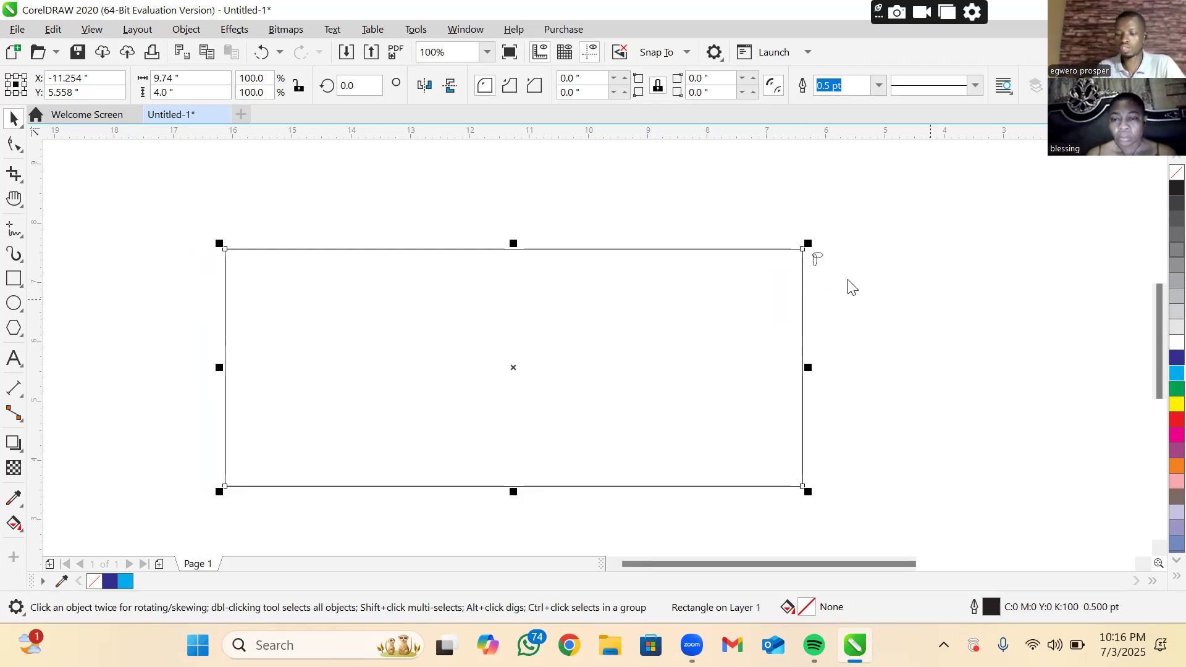
click(1172, 358)
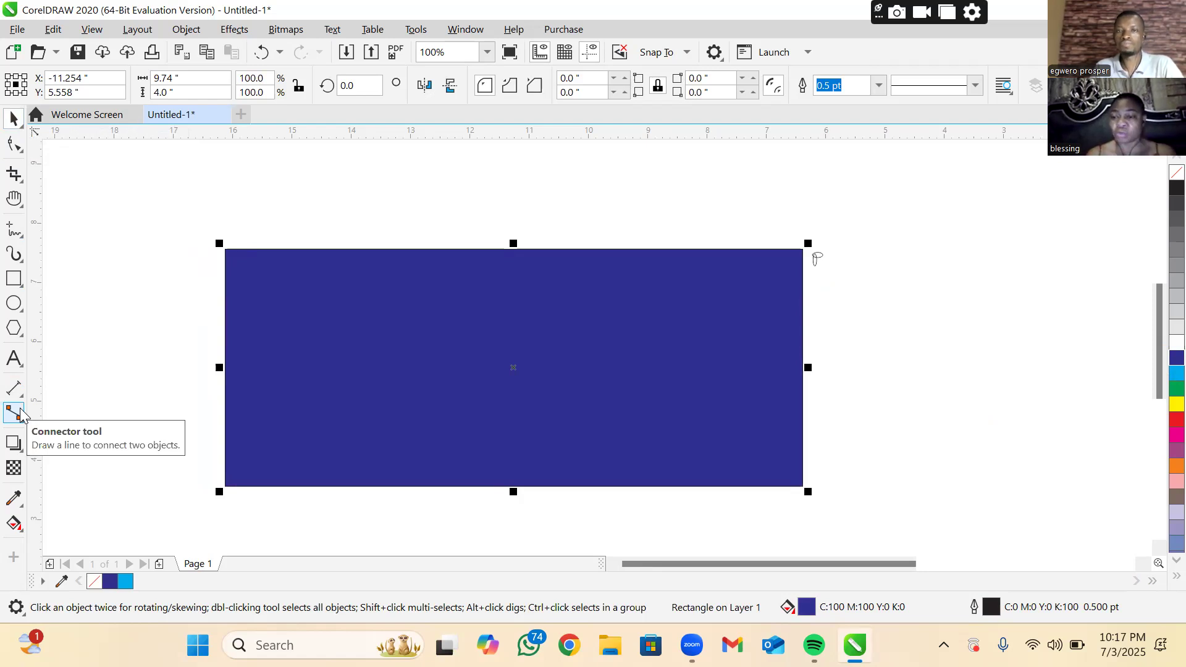
Skew the blue rectangle horizontally and vertically into a slanted tabletop about 13.06 × 5.16 inches overall
click(285, 381)
click(285, 382)
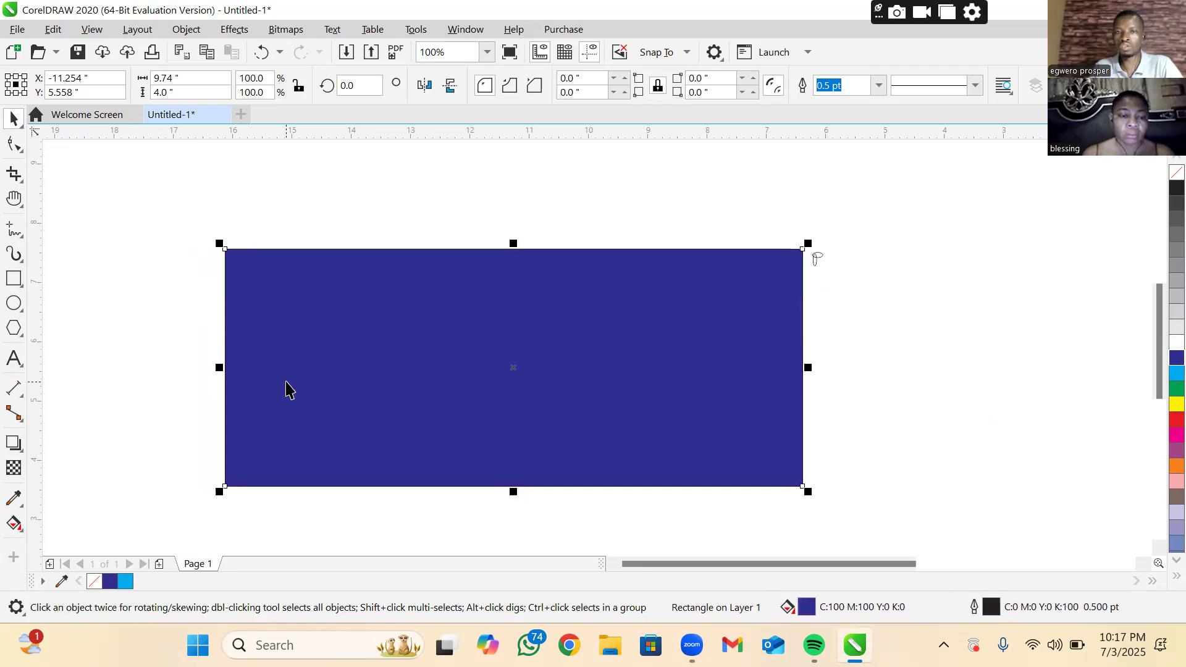
click(286, 382)
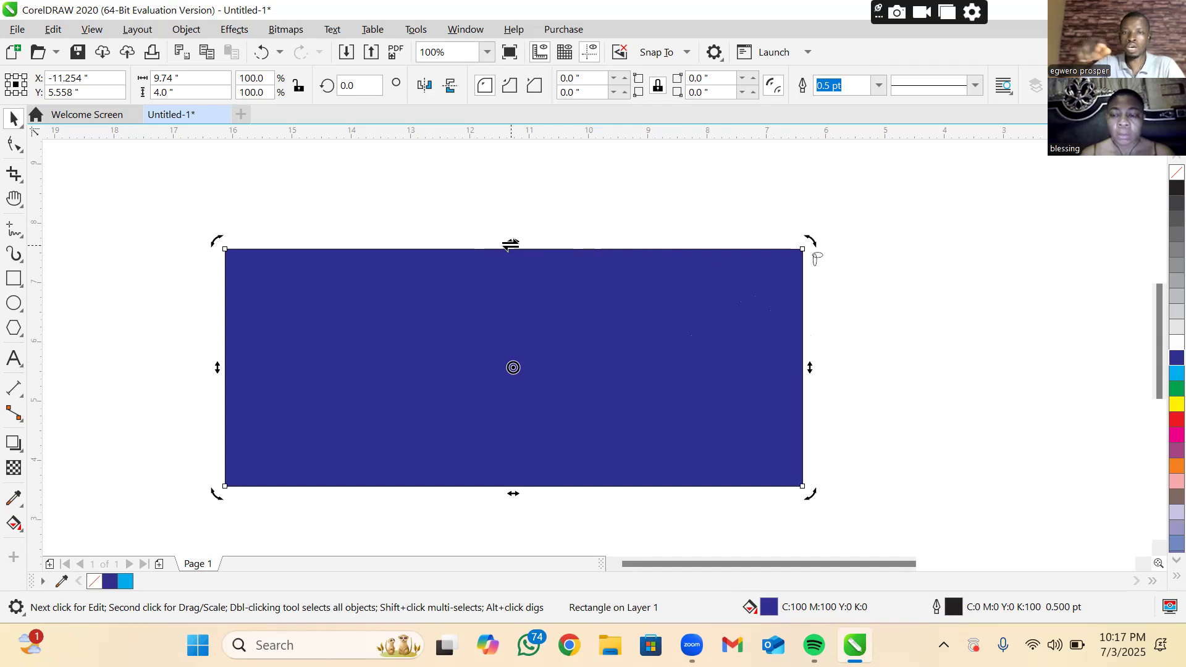
drag(510, 245, 636, 211)
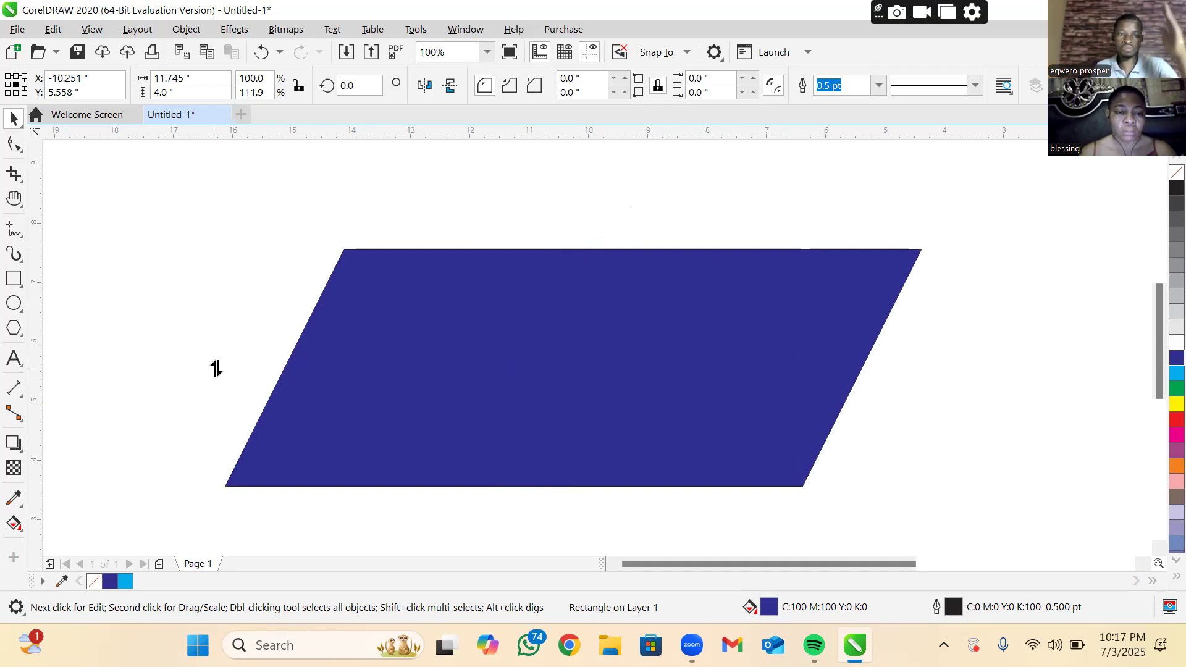
drag(209, 365, 217, 269)
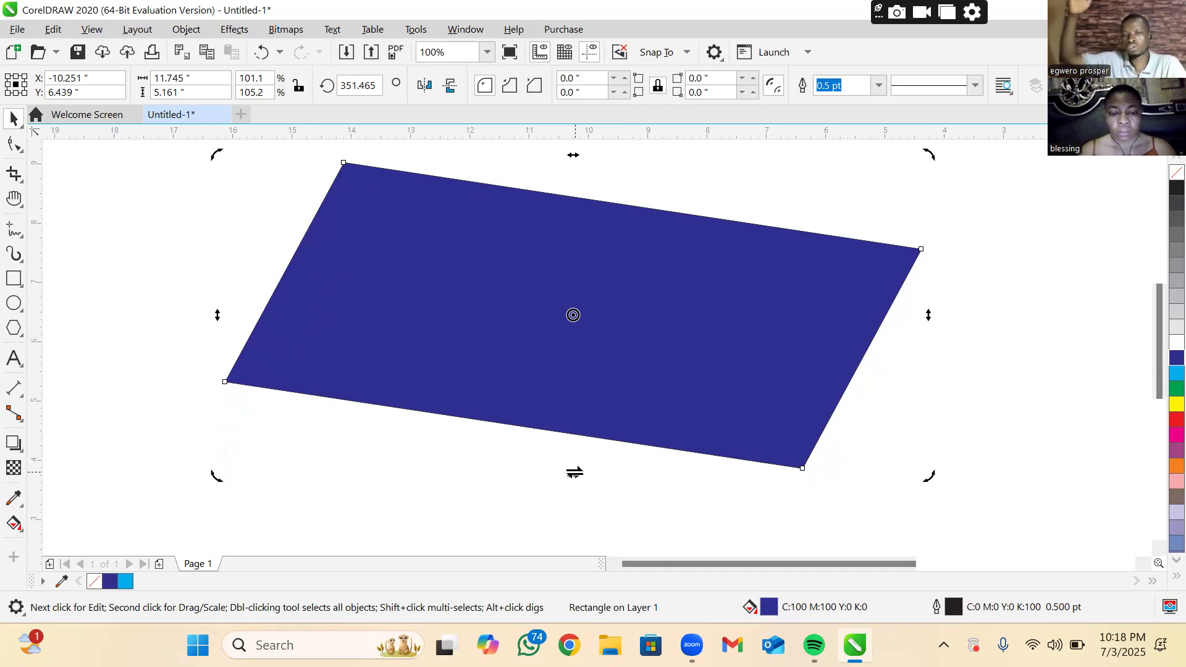
drag(575, 473, 510, 422)
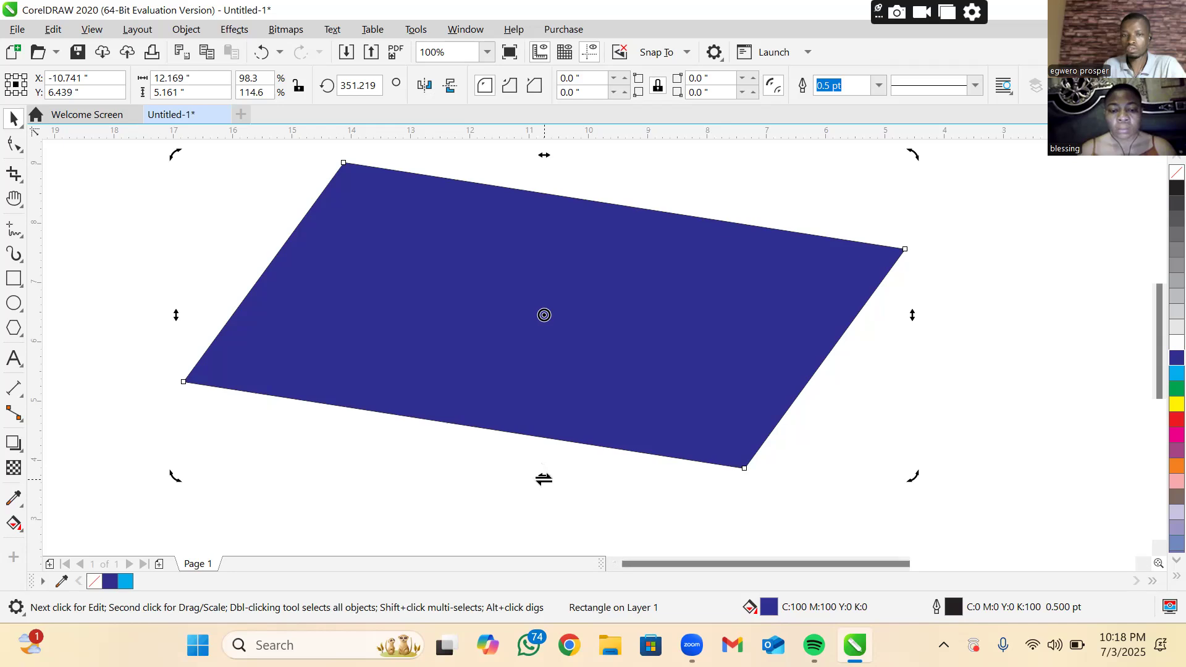
drag(543, 479, 418, 483)
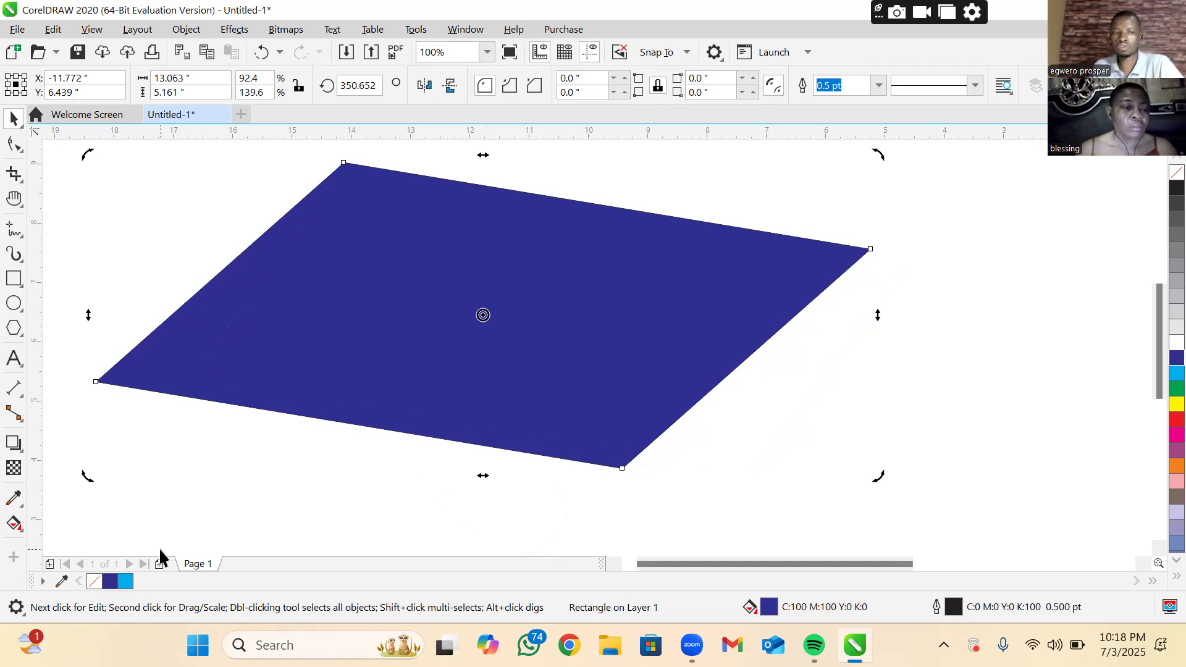
Draw a table leg about 0.48 × 2.69 inches down from the tabletop's left corner and fill it red
click(19, 278)
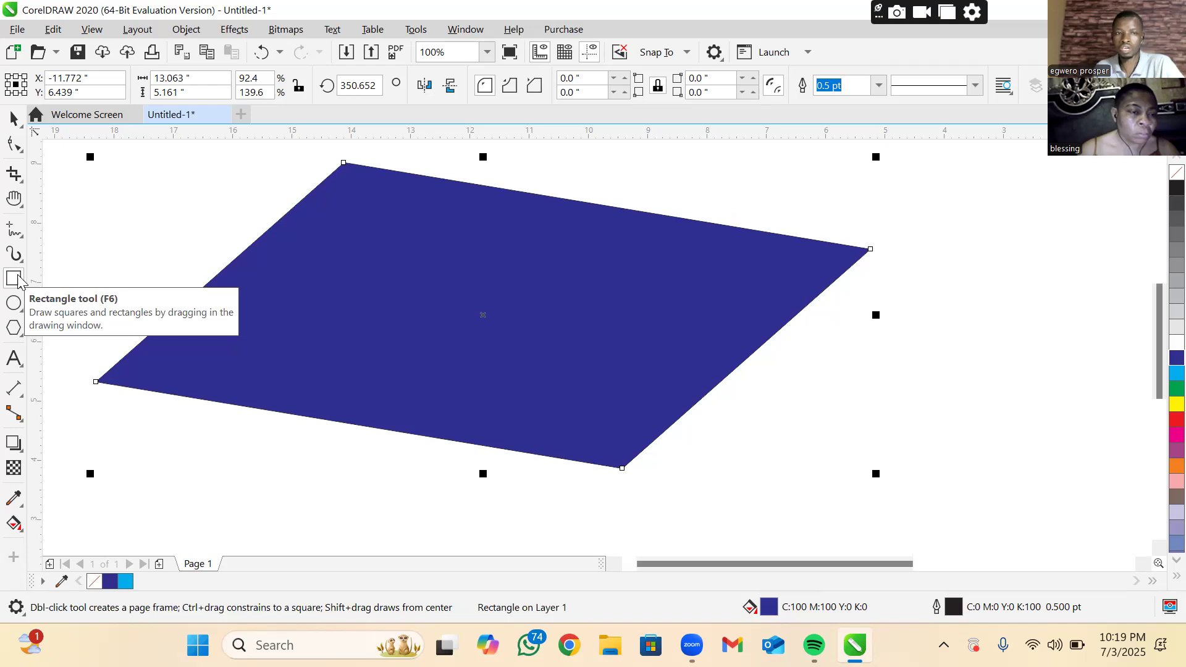
click(19, 280)
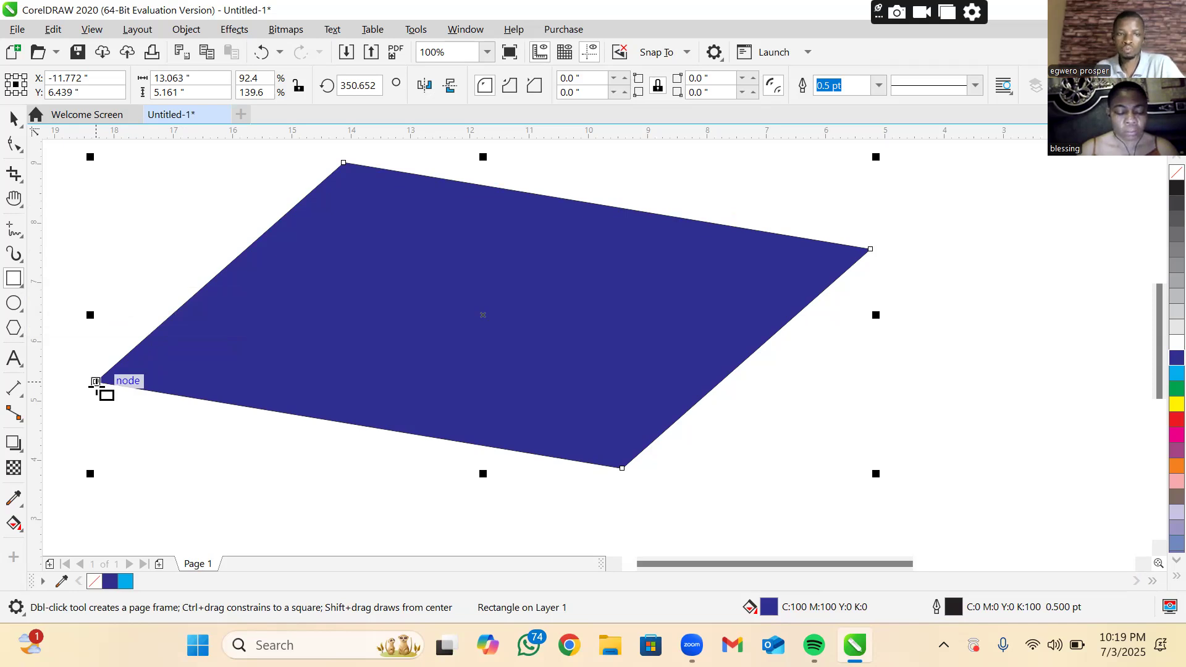
drag(95, 381, 123, 540)
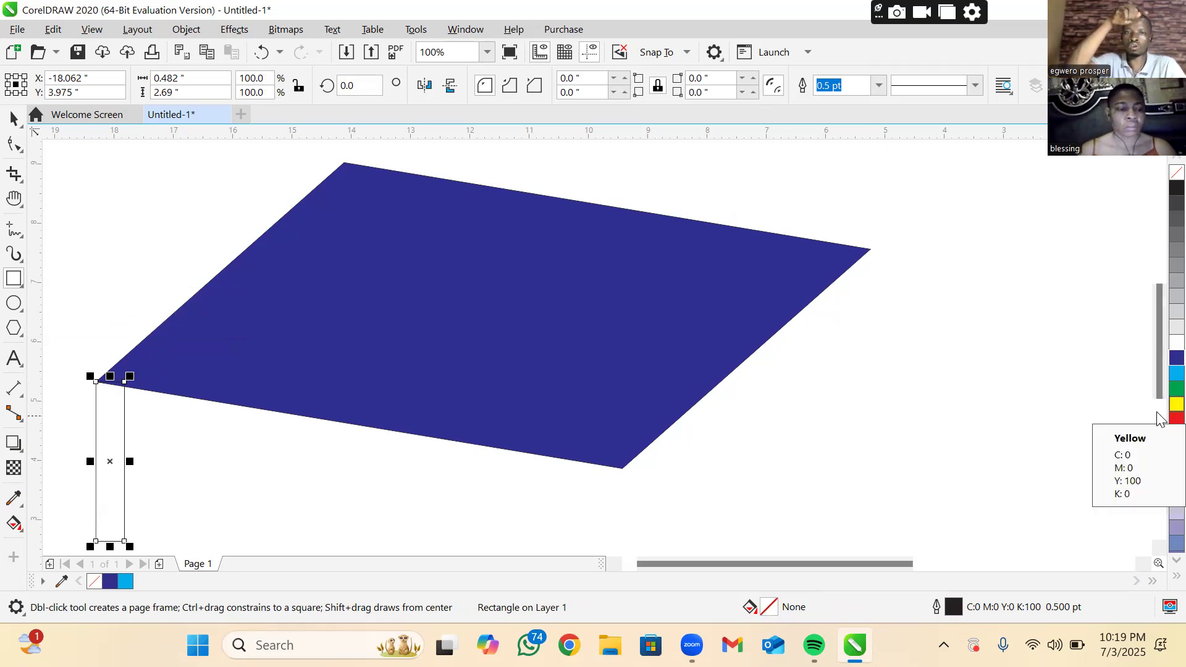
click(8, 119)
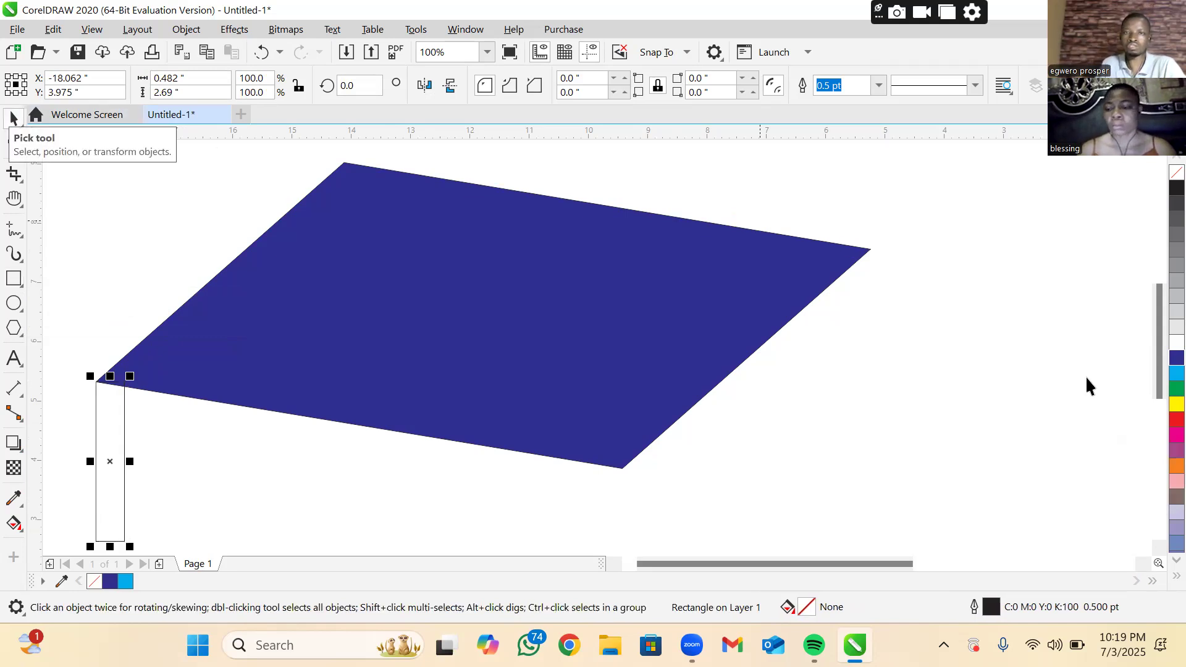
click(1160, 420)
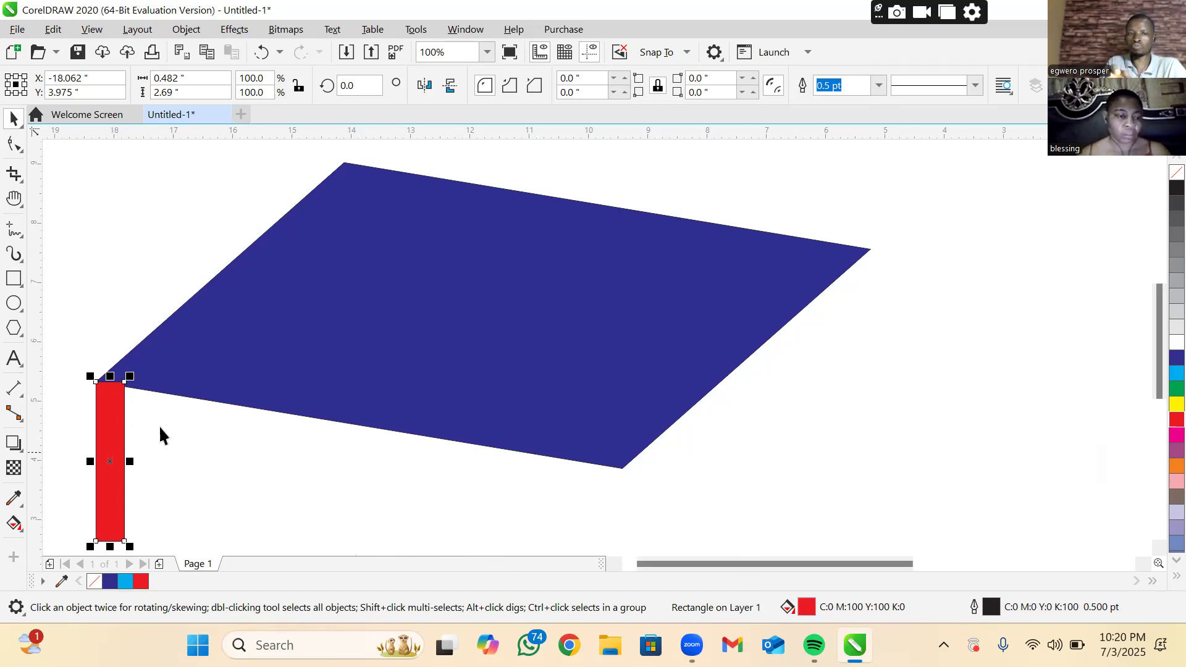
Place three copies of the red leg at the tabletop's front corner, right corner and under its back corner
drag(106, 415, 598, 462)
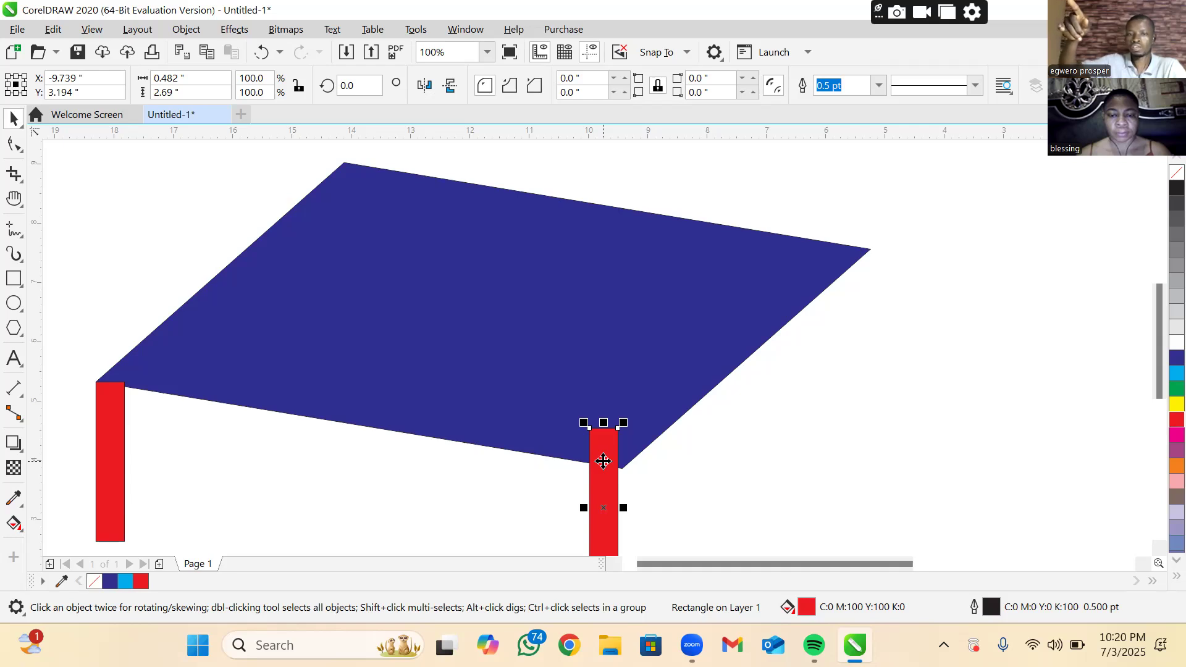
click(618, 475)
drag(618, 474, 852, 292)
right_click(853, 299)
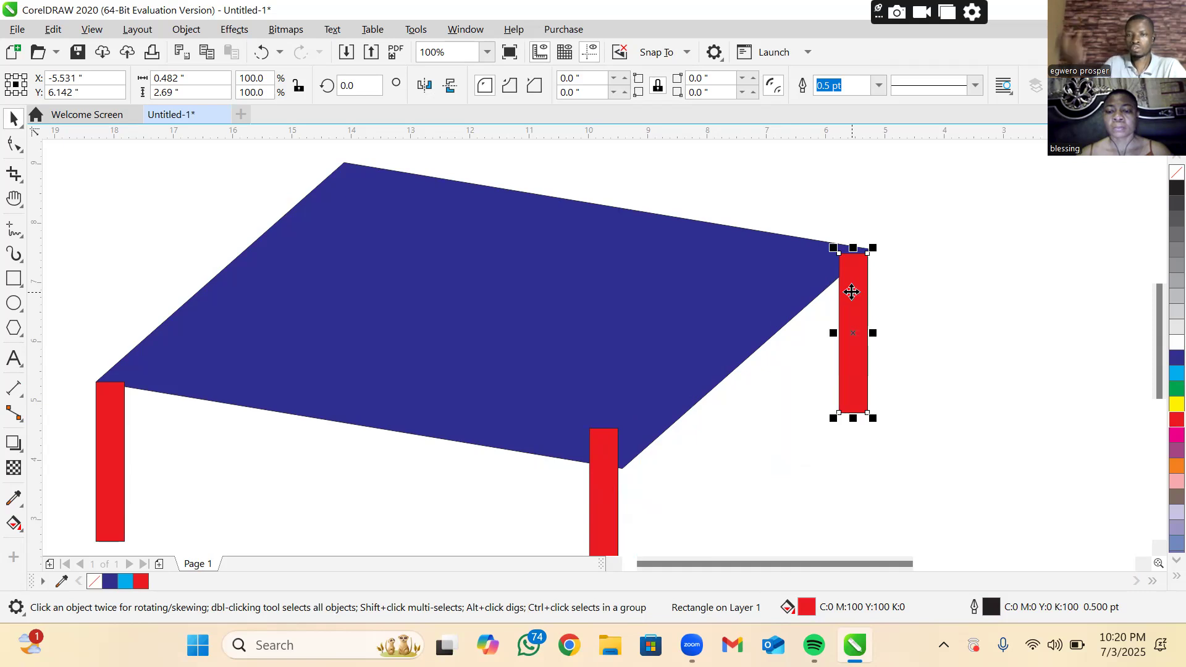
drag(828, 299, 301, 470)
drag(301, 469, 327, 411)
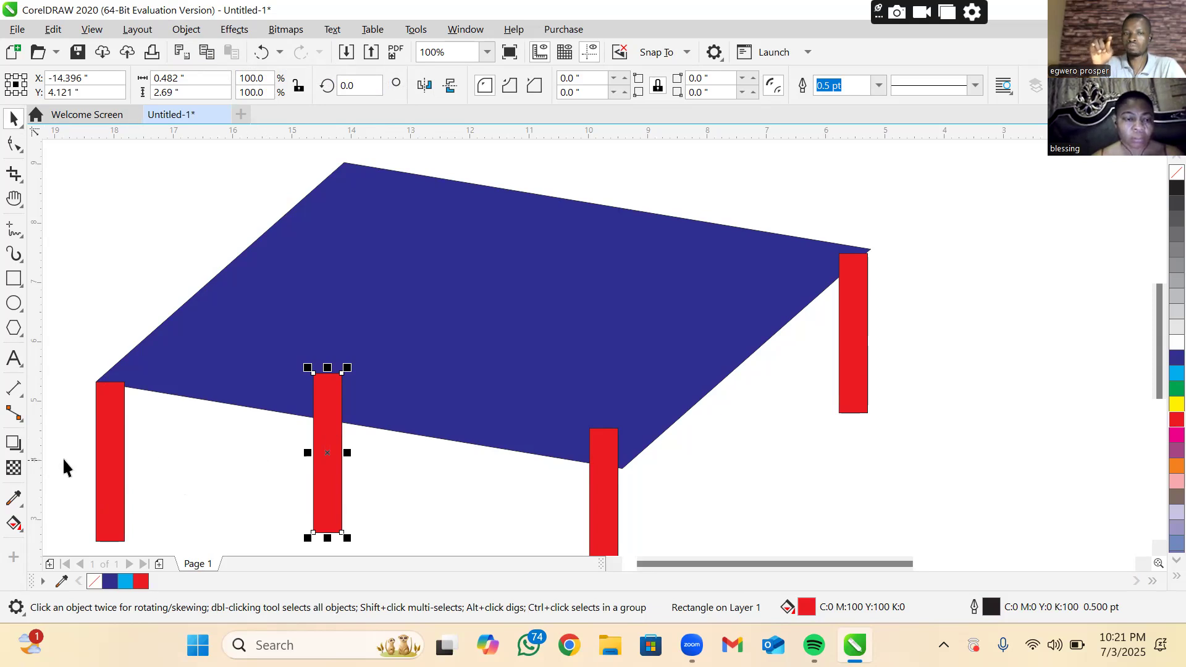
Select the three copied red legs together and send them to the back of the layer, behind the tabletop
shift+click(616, 503)
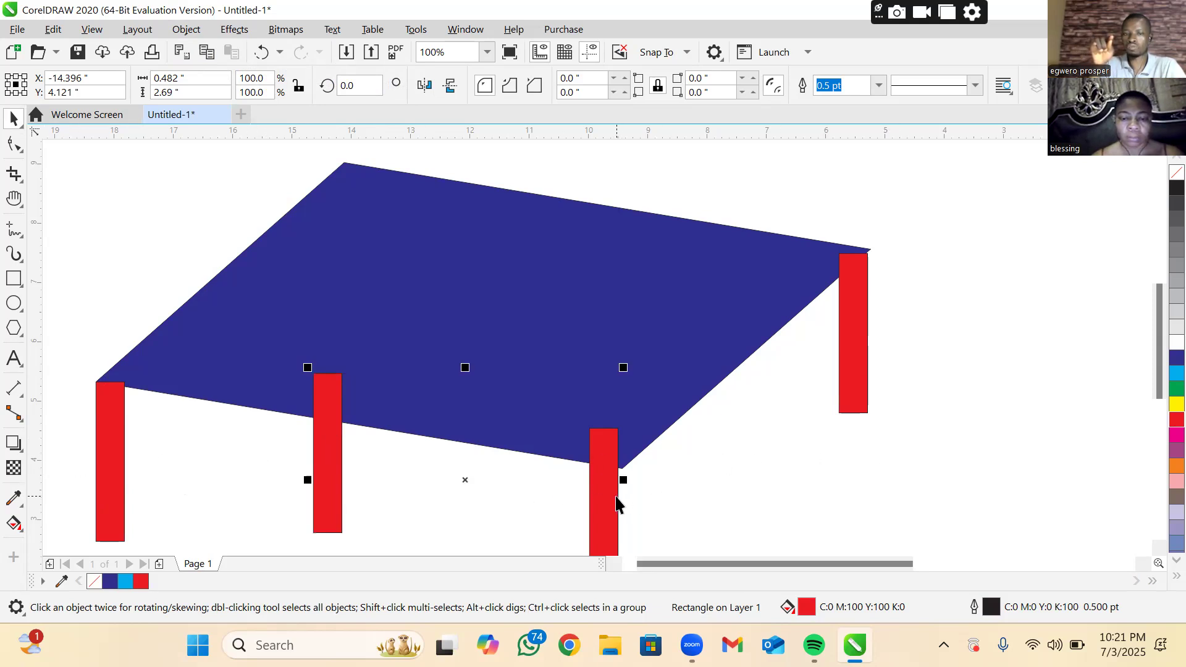
shift+click(841, 334)
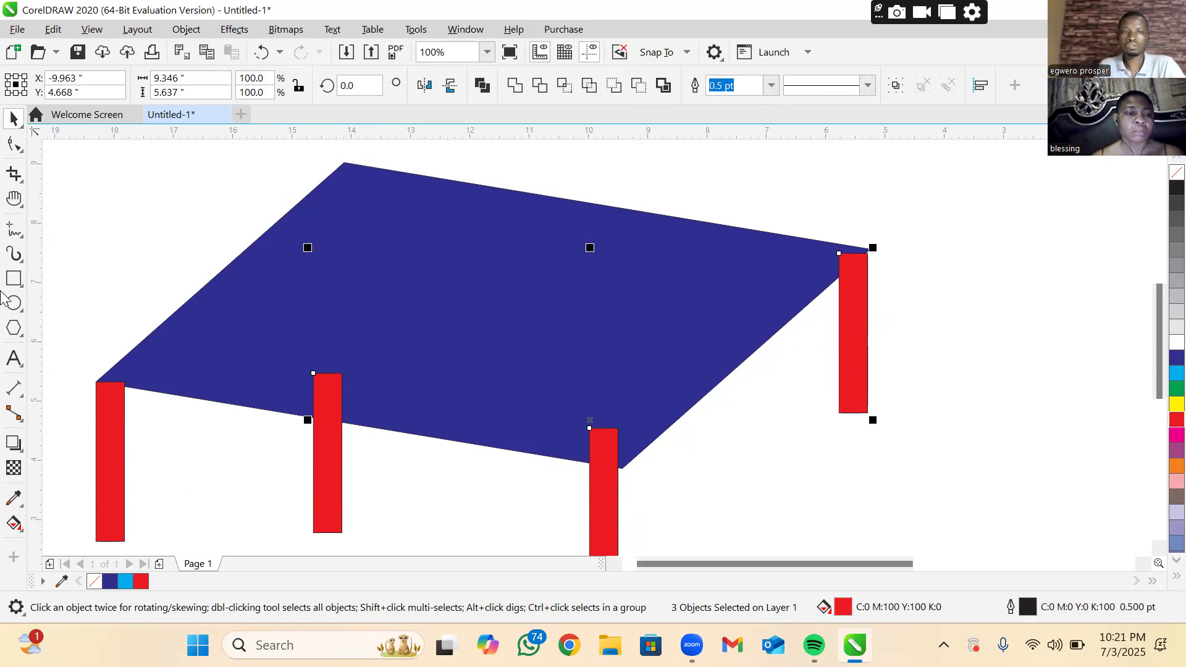
click(180, 32)
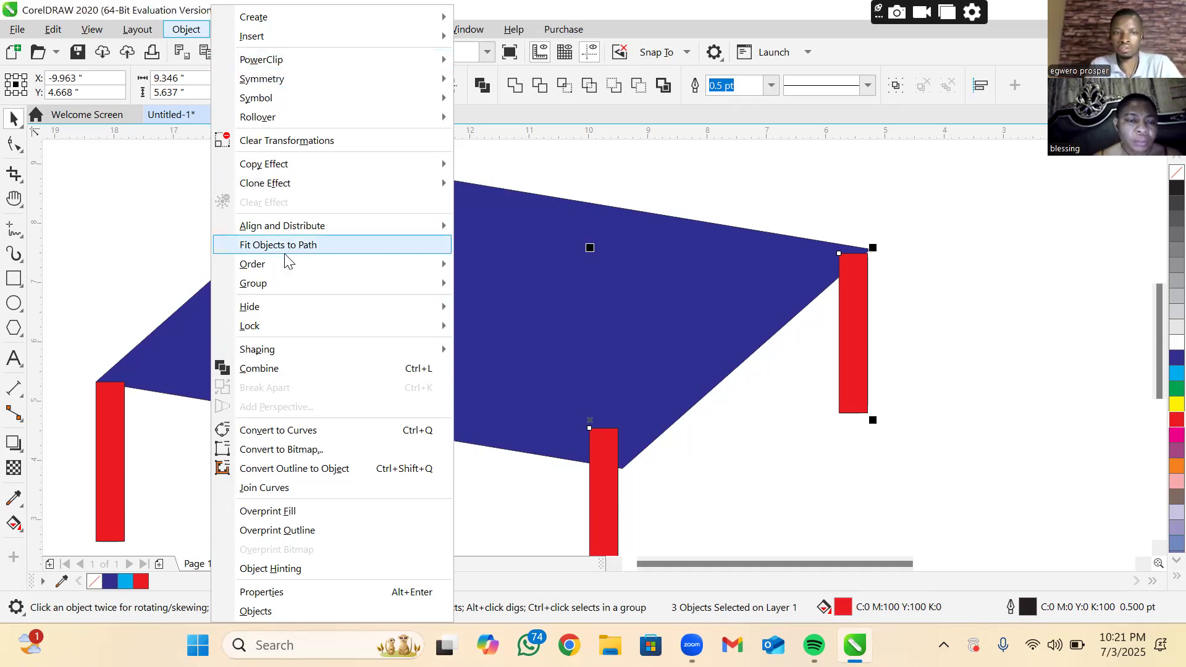
mouse_move(285, 265)
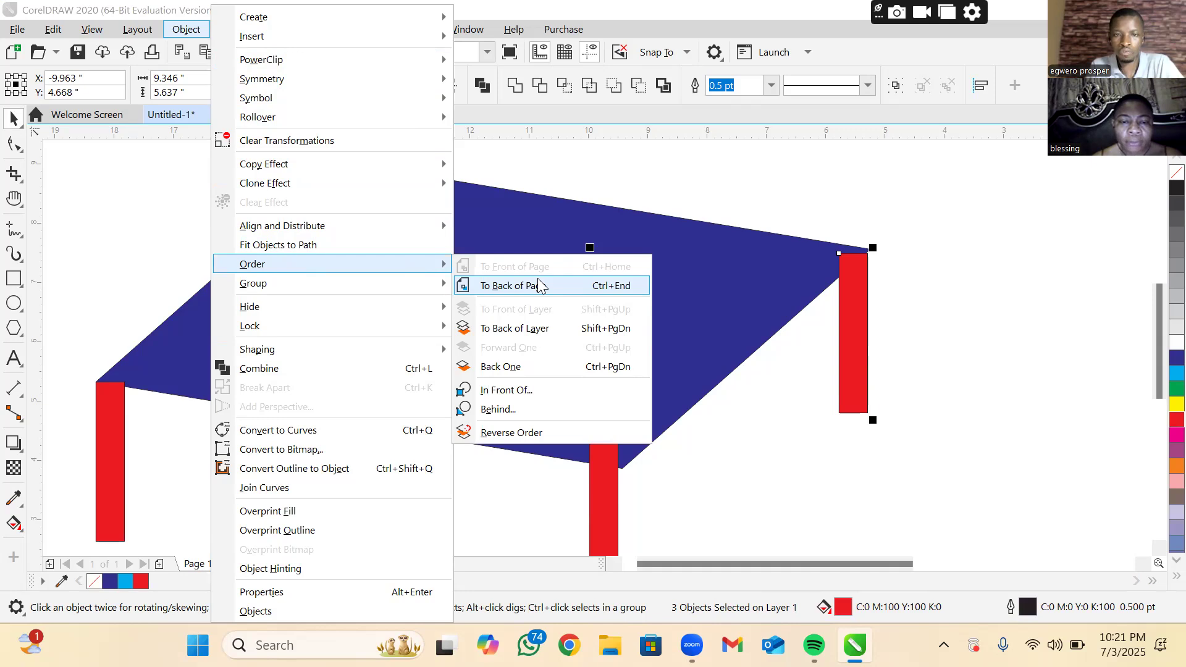
click(540, 328)
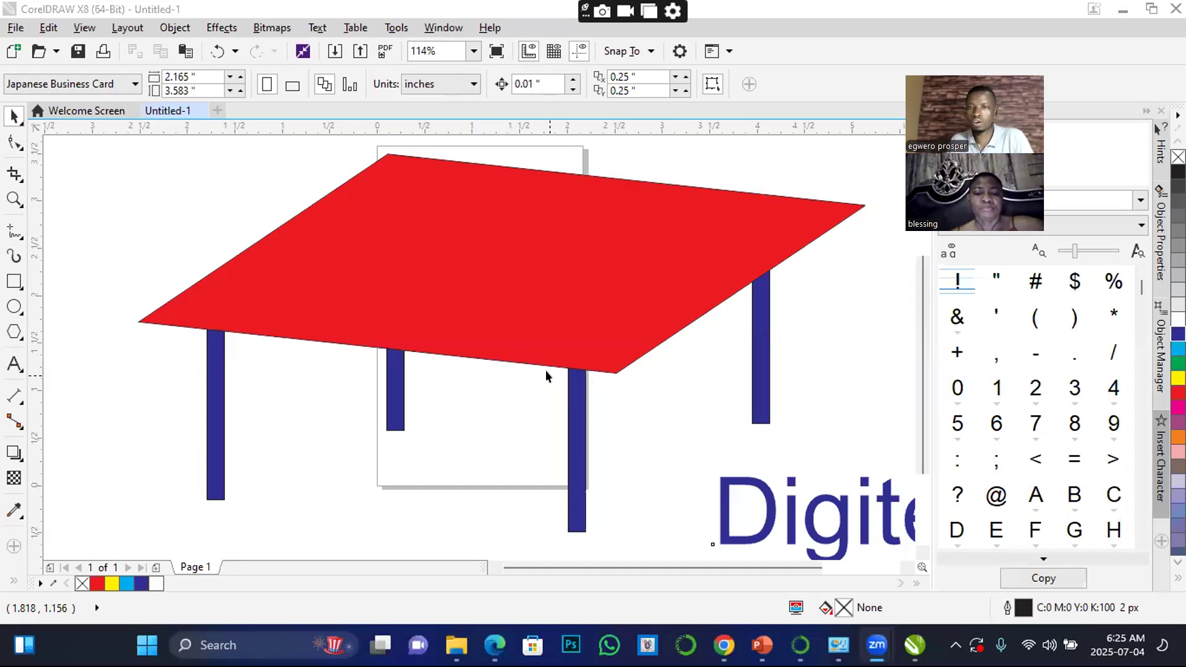
In the CorelDRAW X8 drawing, move the Digitech text under the red table and back out to its right
scroll(484, 270, down, 2)
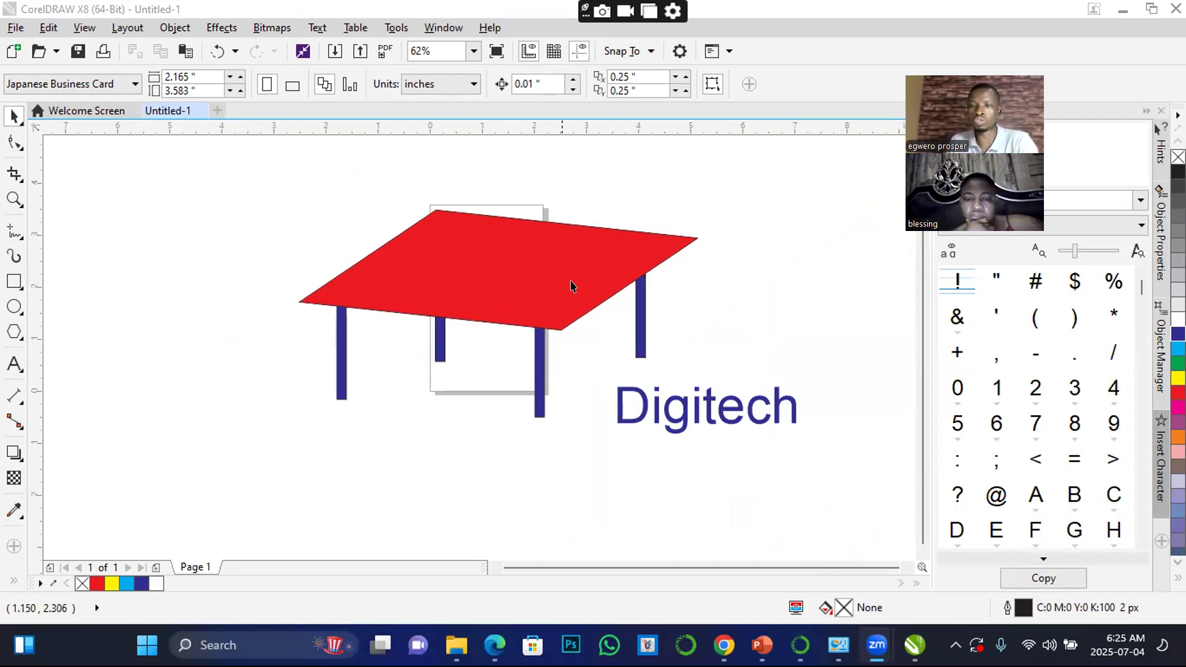
click(690, 417)
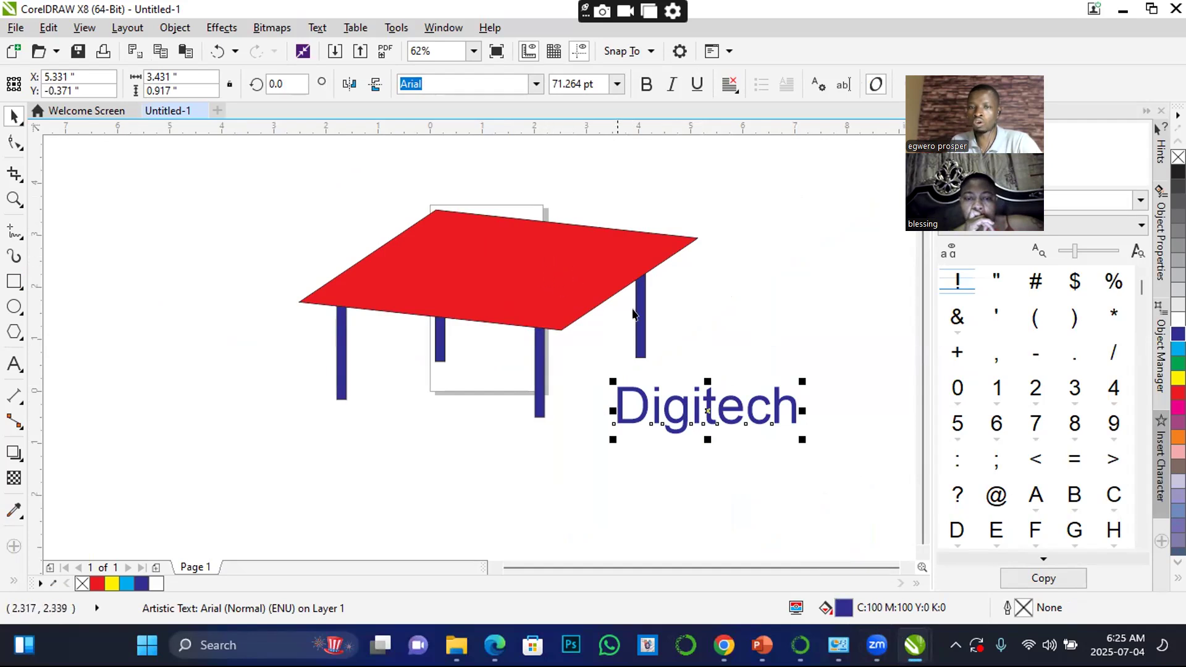
drag(682, 400, 414, 424)
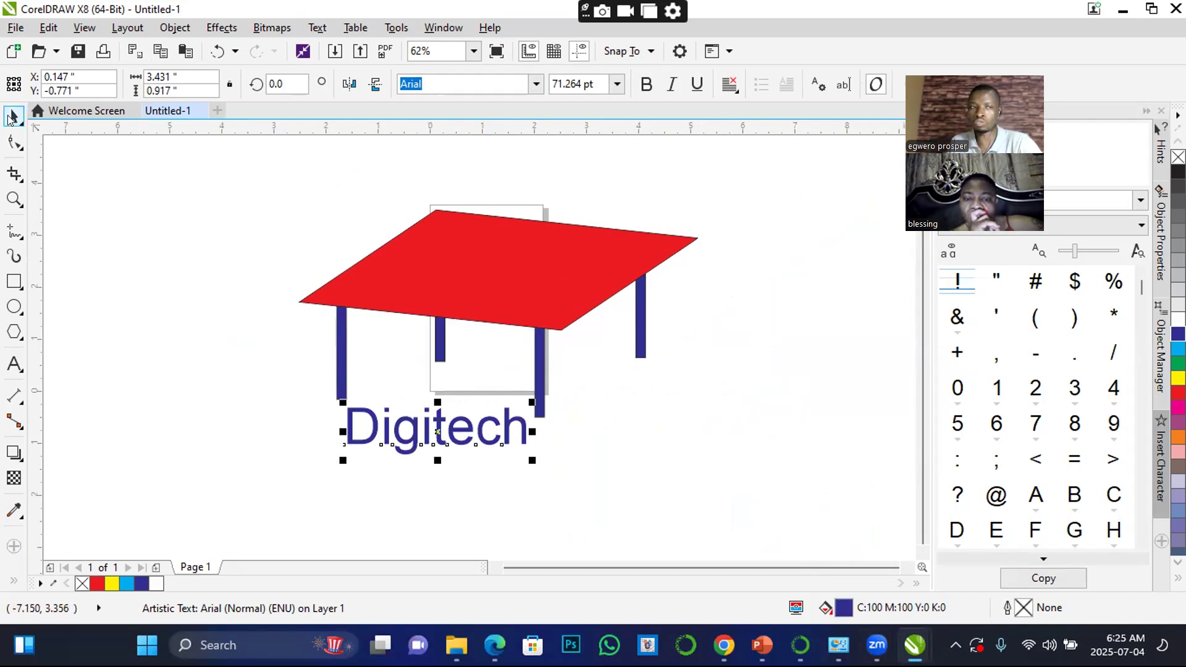
drag(433, 423, 720, 417)
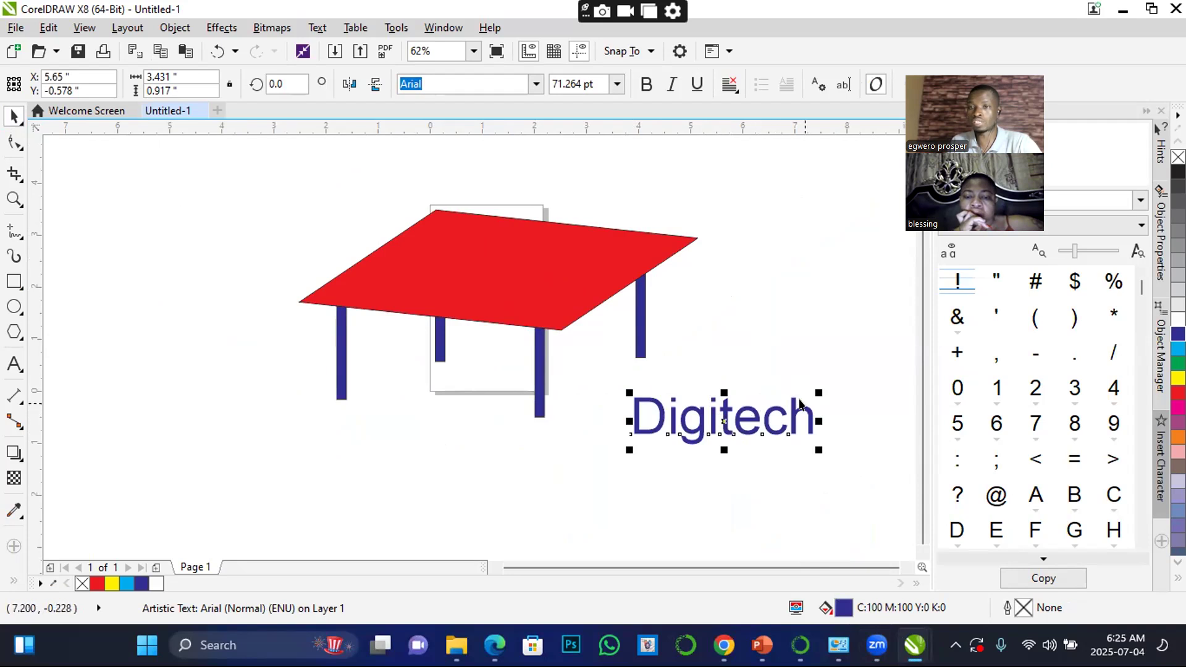
Enlarge the Digitech text to about 97.8 pt and set its font to Geometr415 Blk BT
drag(819, 393, 896, 289)
mouse_move(761, 370)
mouse_down()
mouse_move(760, 299)
mouse_move(770, 403)
mouse_move(766, 363)
mouse_move(771, 383)
mouse_move(768, 365)
mouse_move(764, 375)
mouse_up()
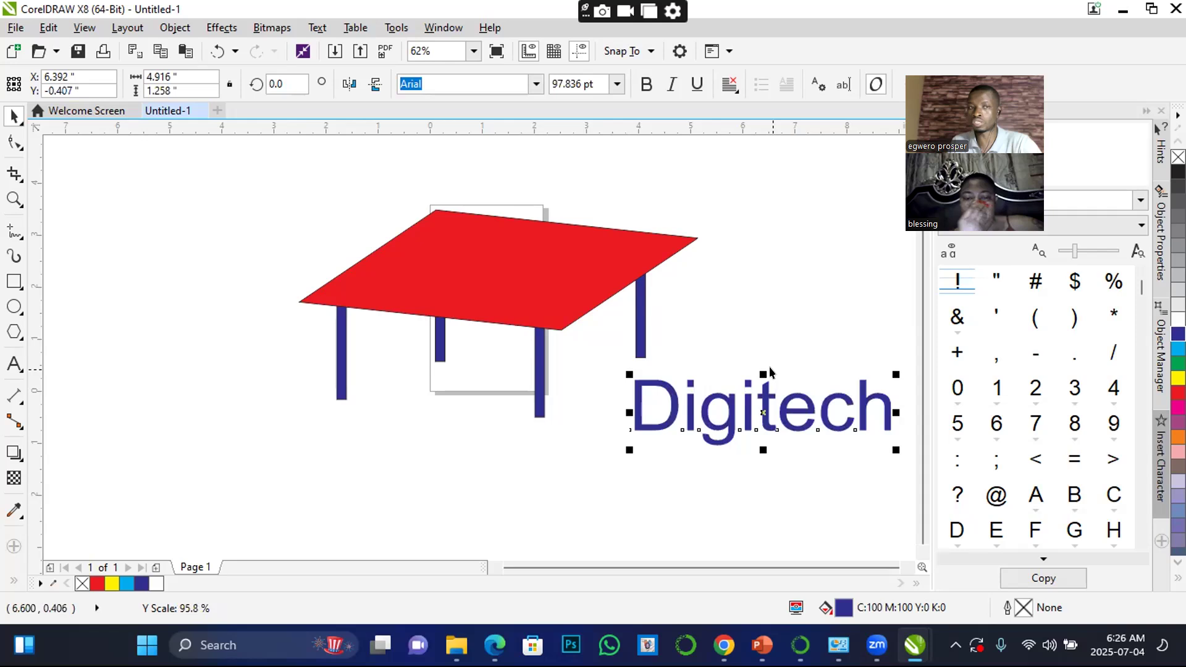
click(645, 82)
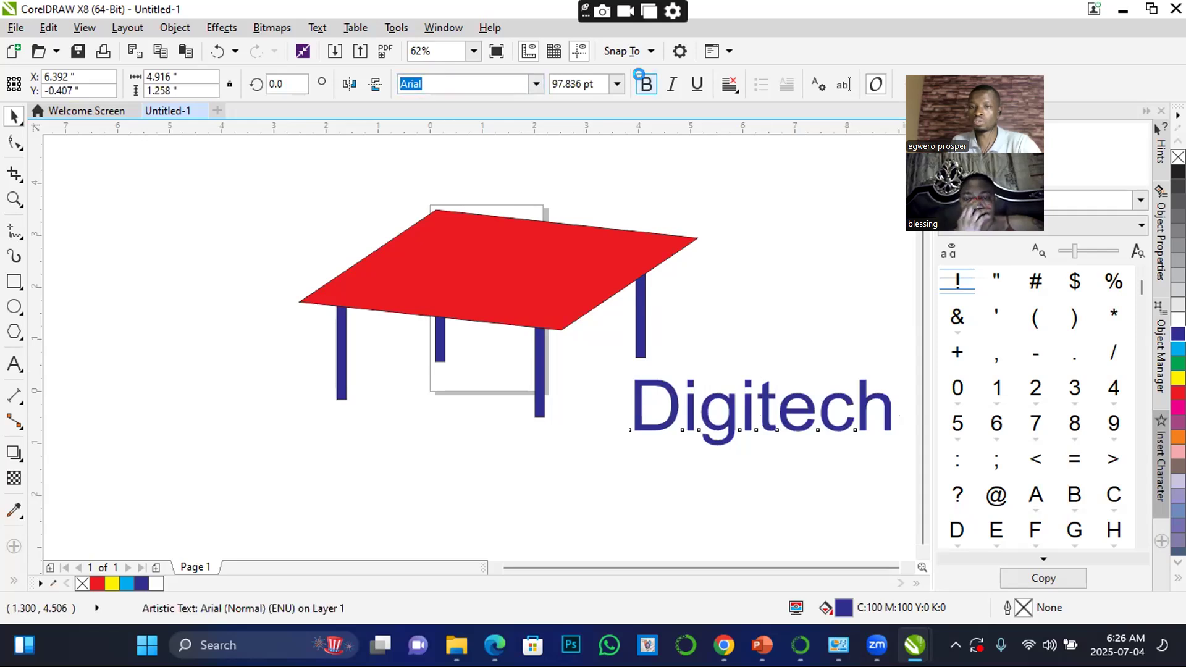
click(536, 86)
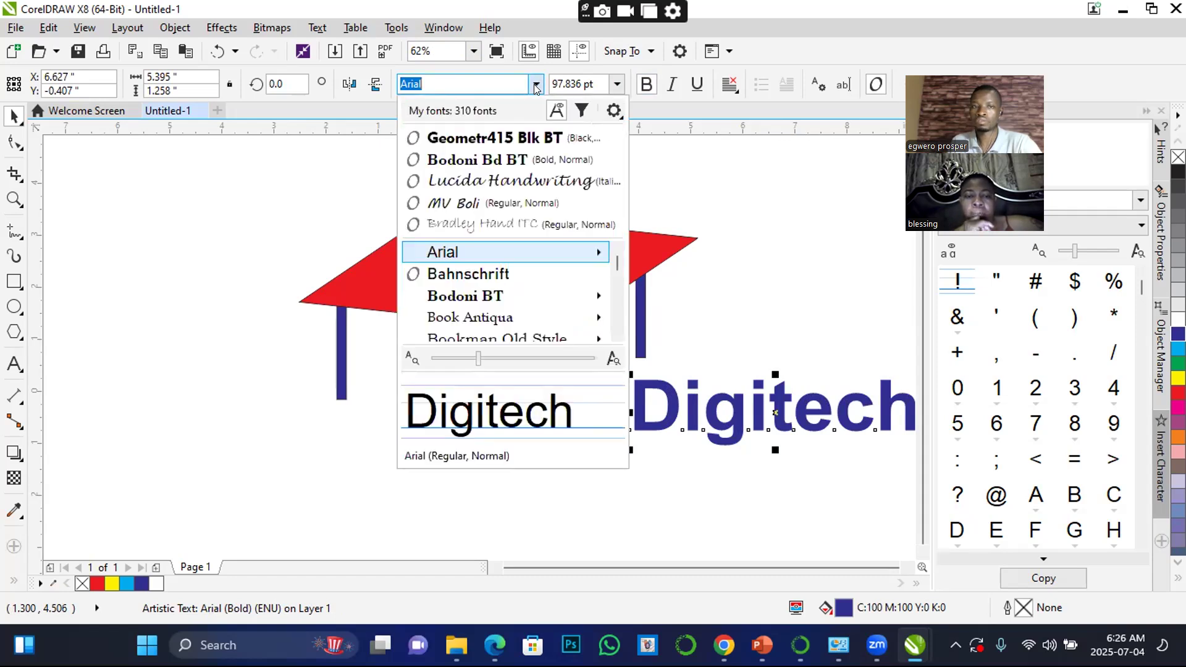
click(501, 137)
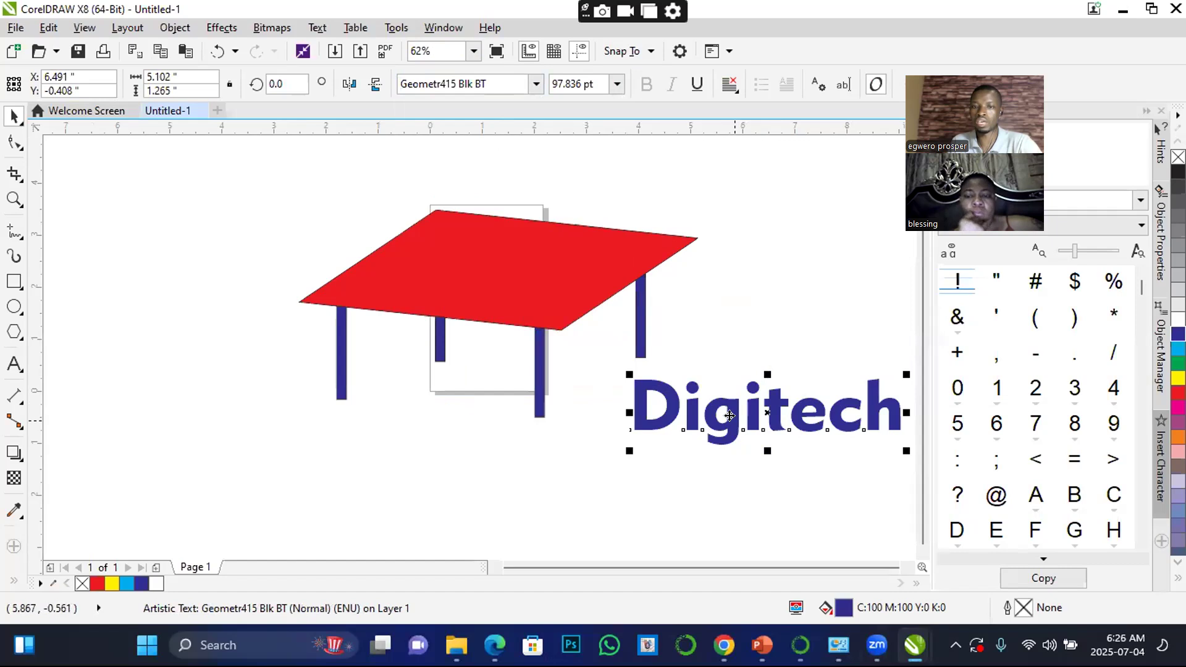
Rotate the Digitech text to about 25° and place it over the table's right-hand legs, beside the tabletop's slanted right edge
drag(679, 430, 423, 468)
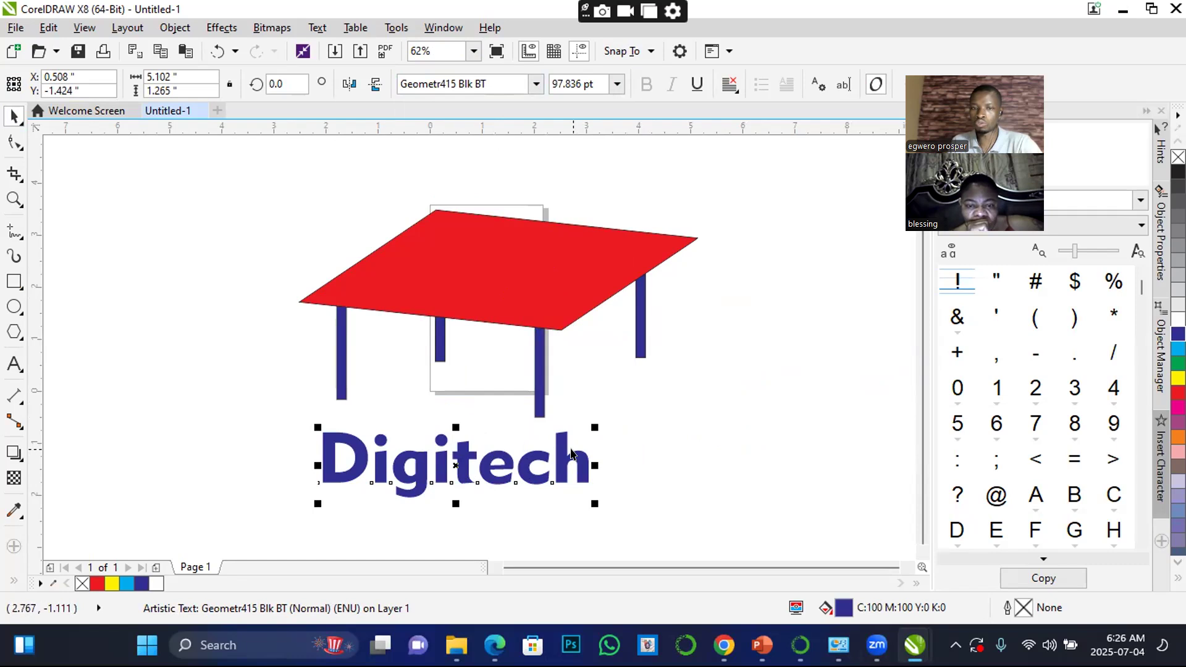
click(557, 454)
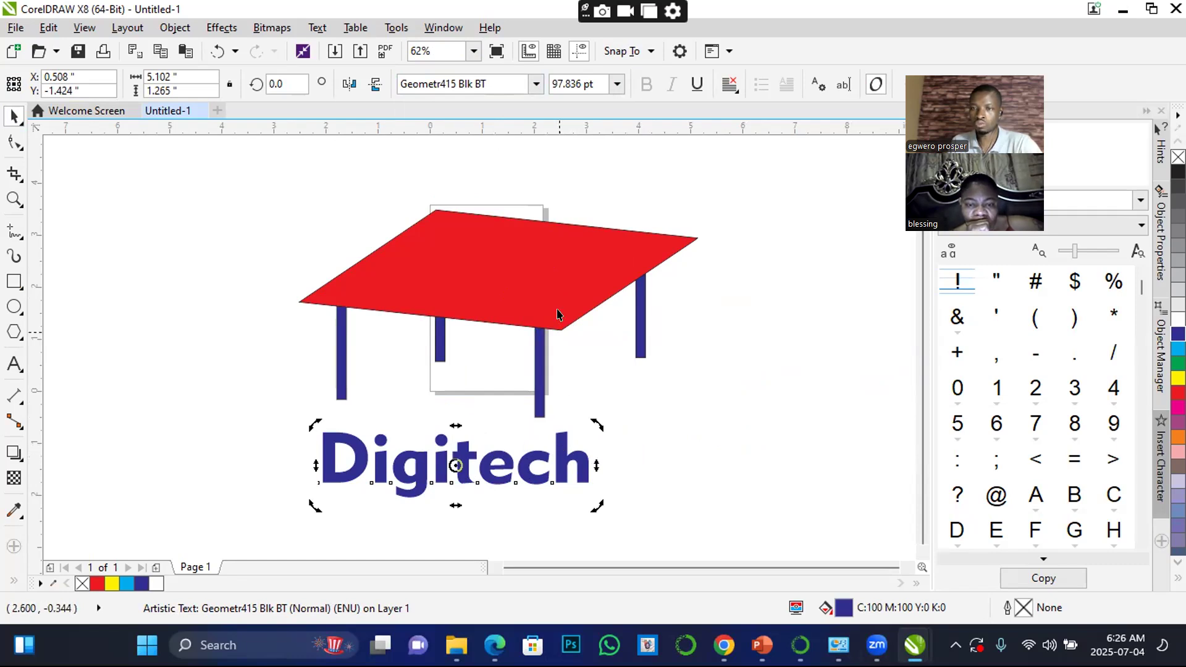
drag(595, 421, 634, 429)
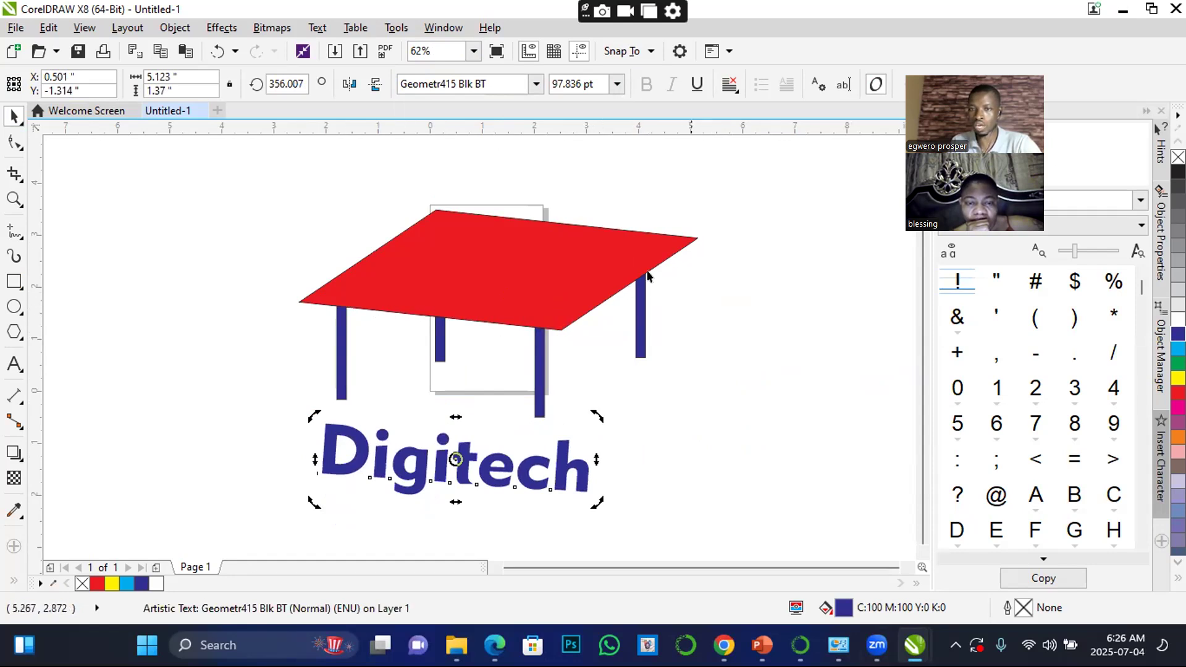
drag(595, 412, 578, 333)
drag(510, 431, 703, 293)
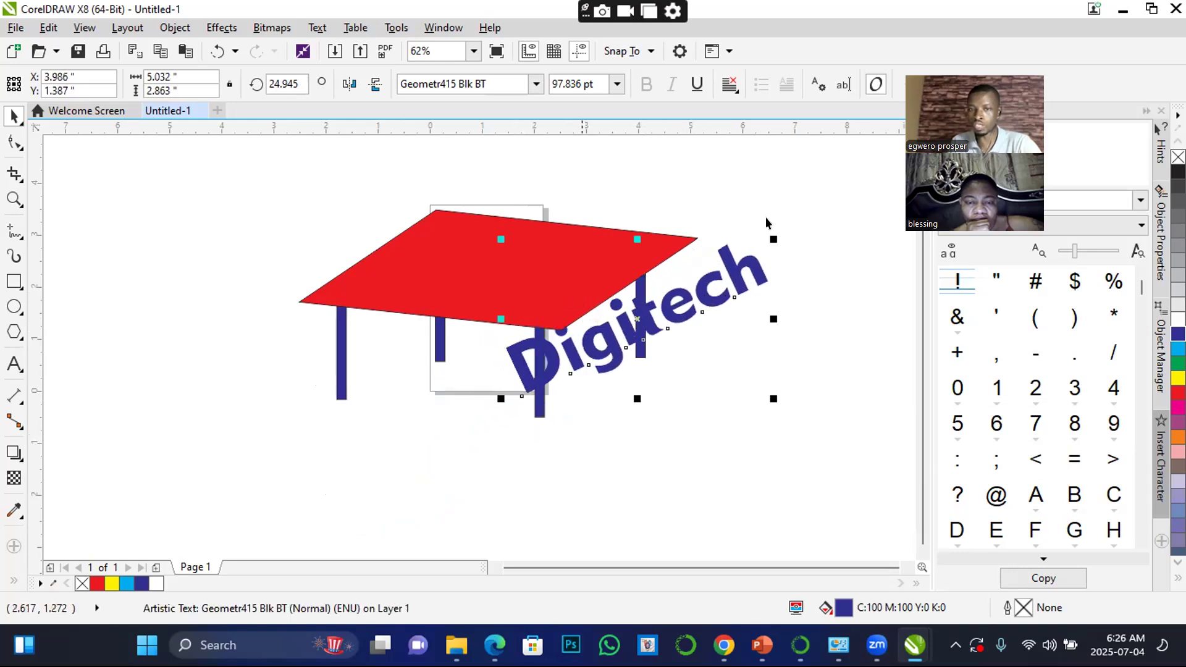
Rotate the Digitech text further to about 34° so it follows the slope of the tabletop's right edge
scroll(734, 257, up, 3)
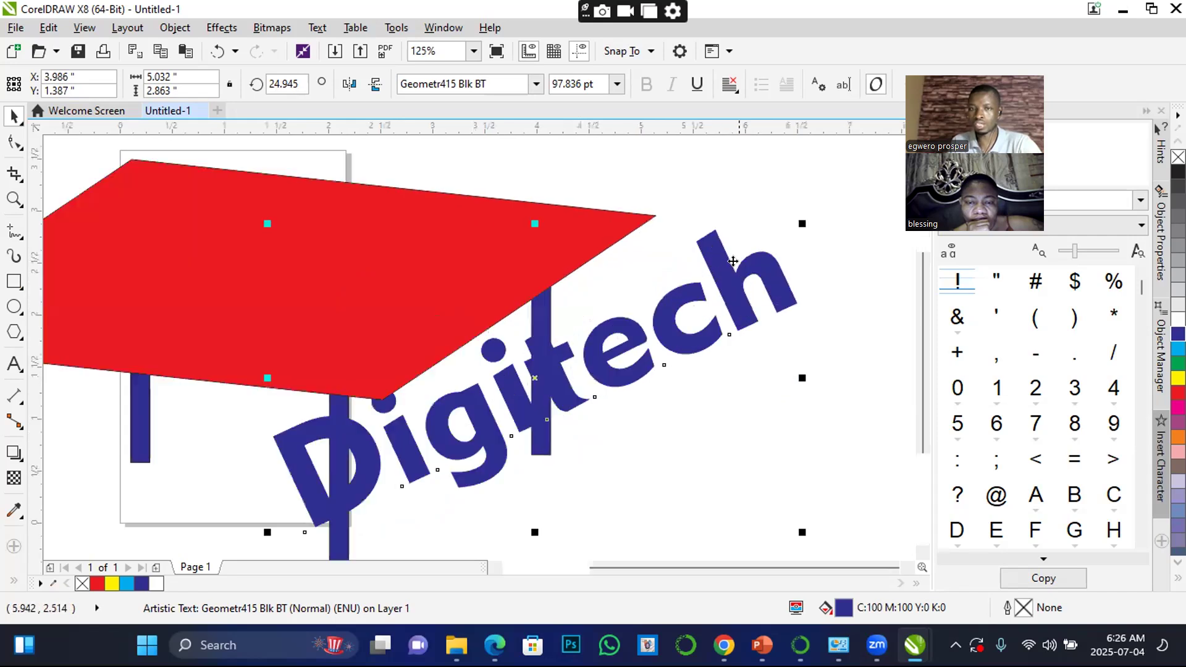
click(763, 264)
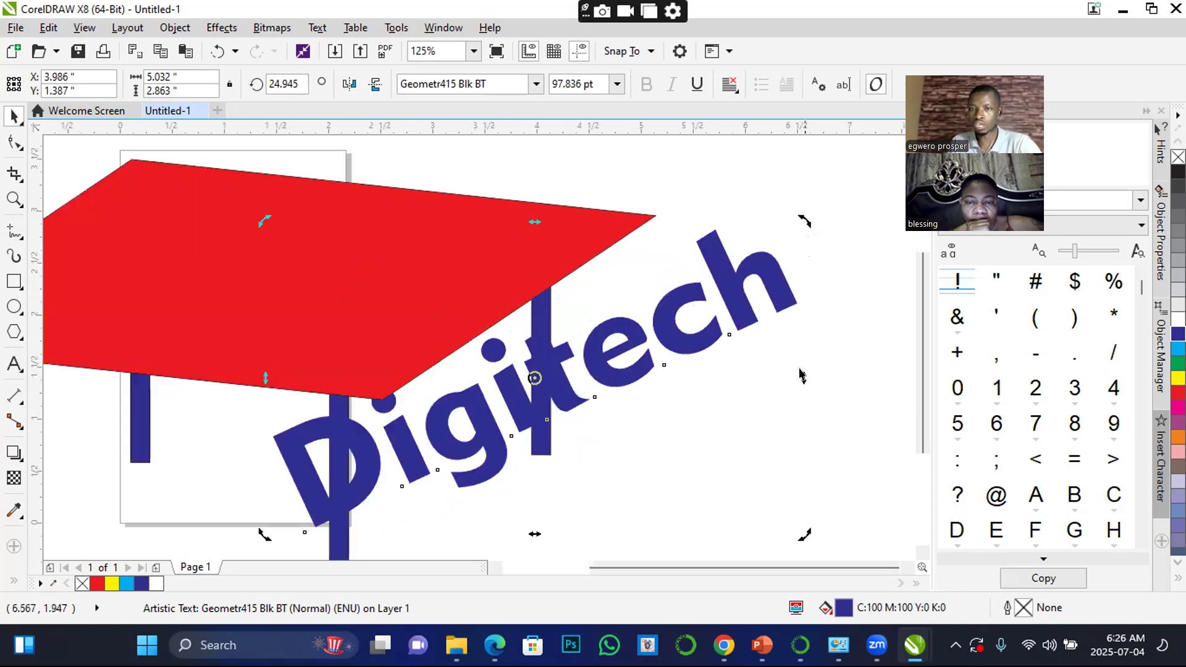
drag(804, 221, 784, 185)
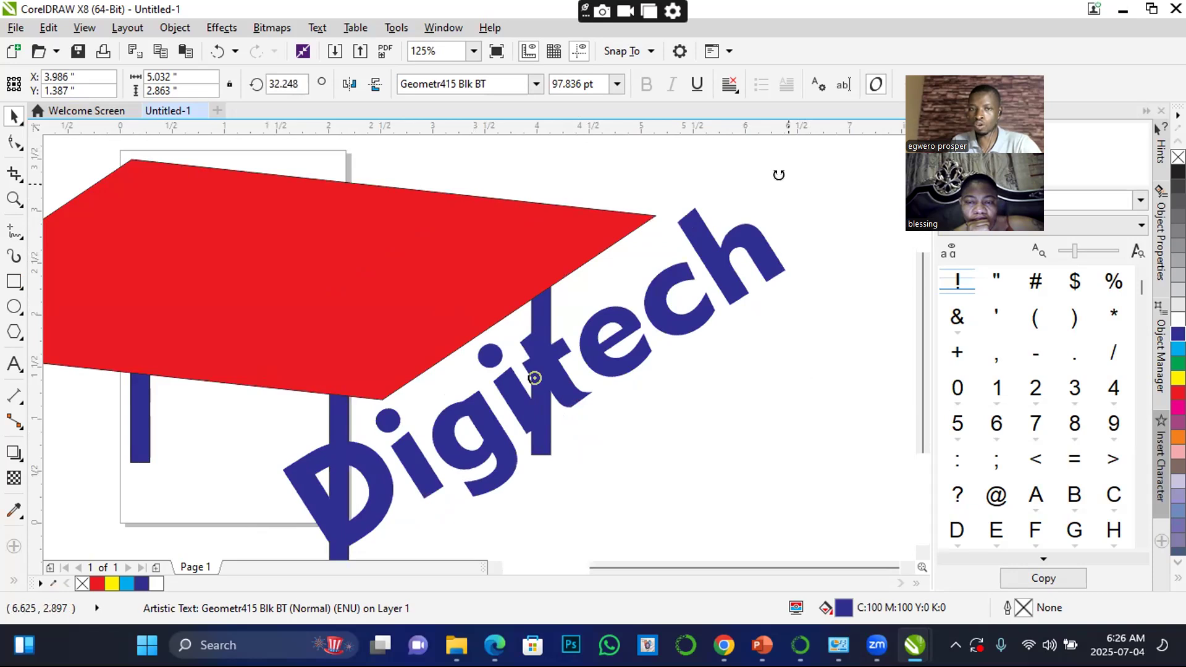
click(745, 250)
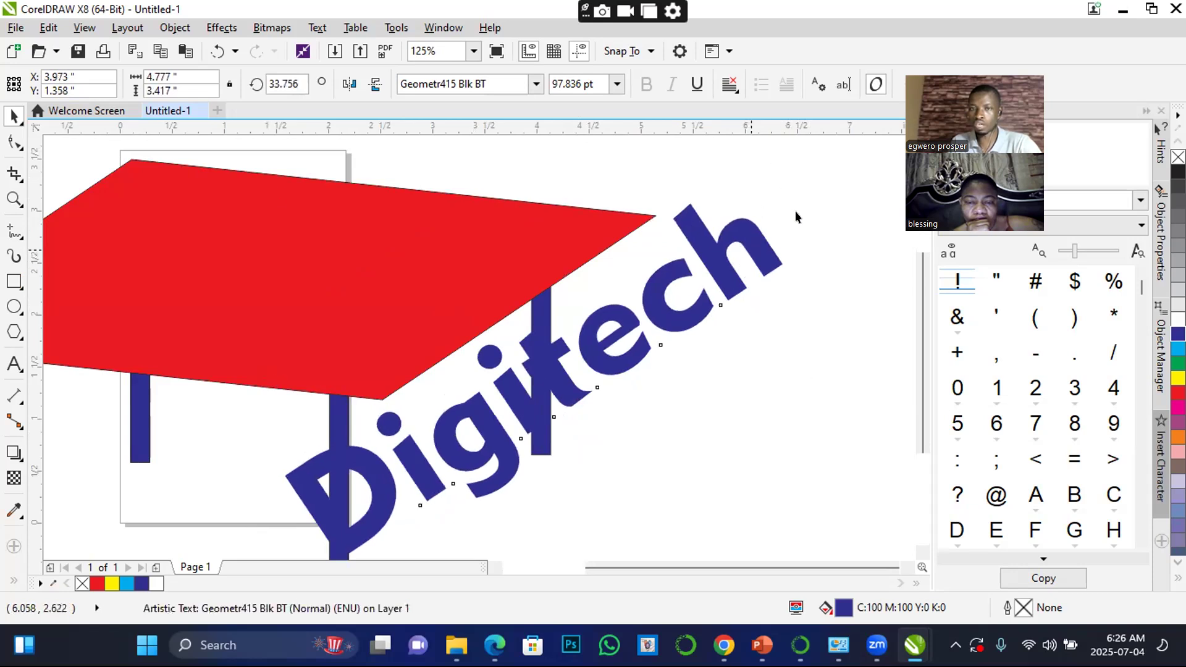
Shrink the Digitech text to about 55.3 pt, fit it against the tabletop's right edge and tilt it to about 37°
drag(786, 194, 661, 308)
drag(597, 339, 662, 260)
click(677, 358)
drag(692, 437, 689, 440)
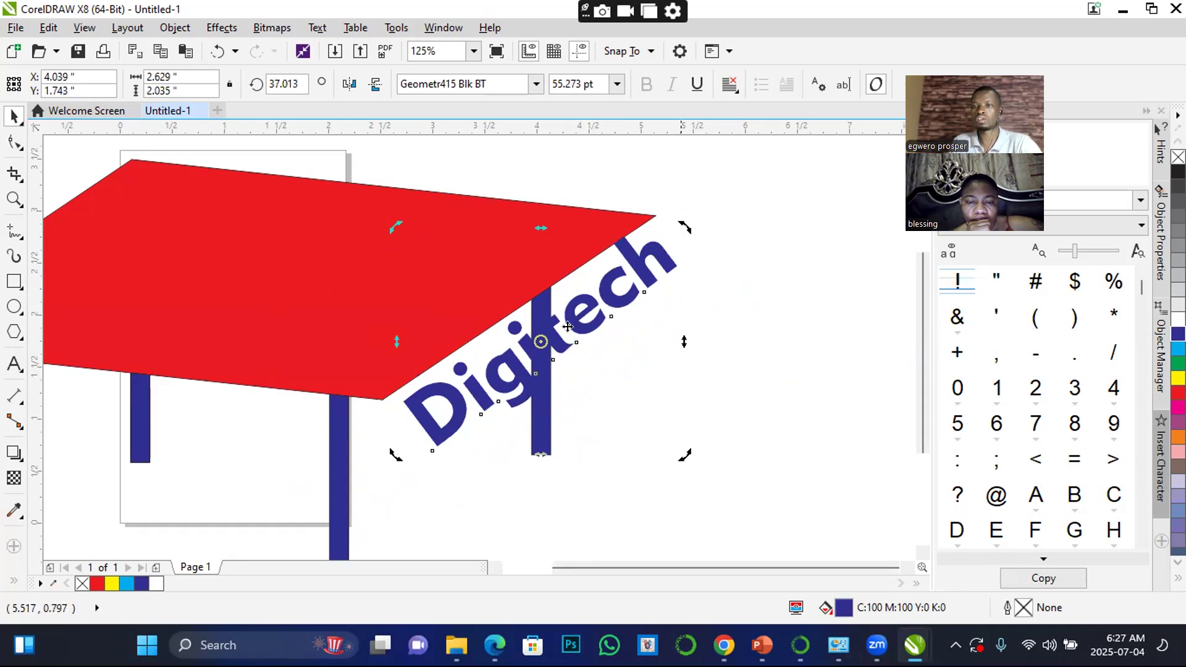
Move the tilted Digitech text down and right, clear of the table
click(572, 290)
scroll(573, 293, down, 1)
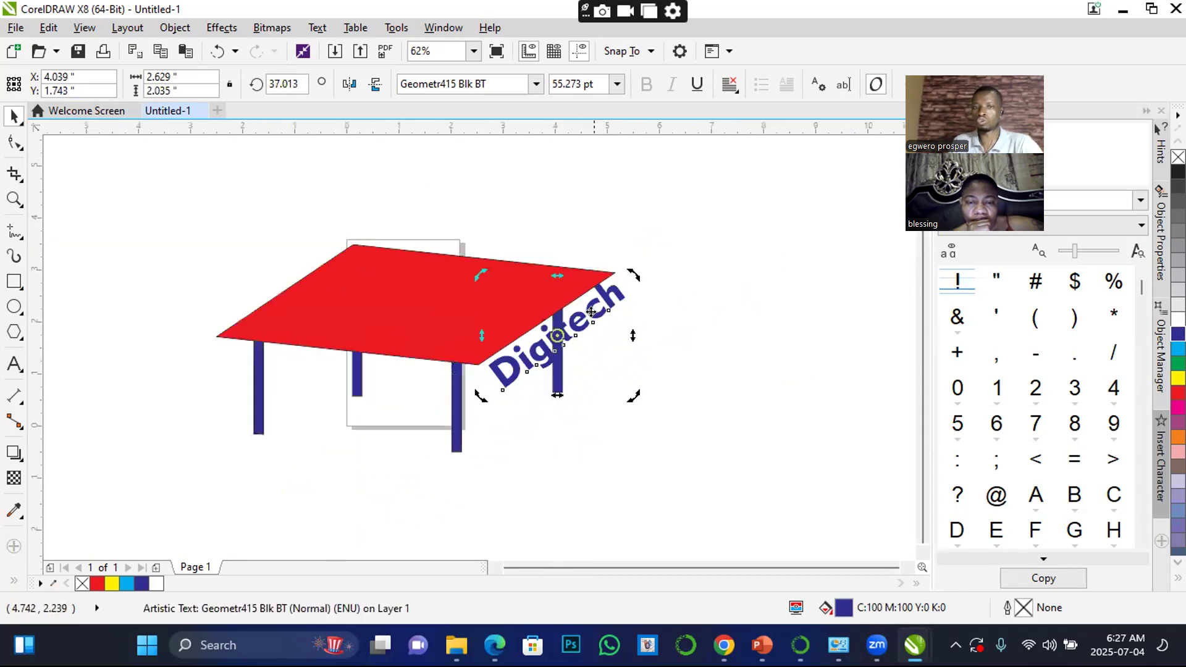
drag(625, 375, 661, 440)
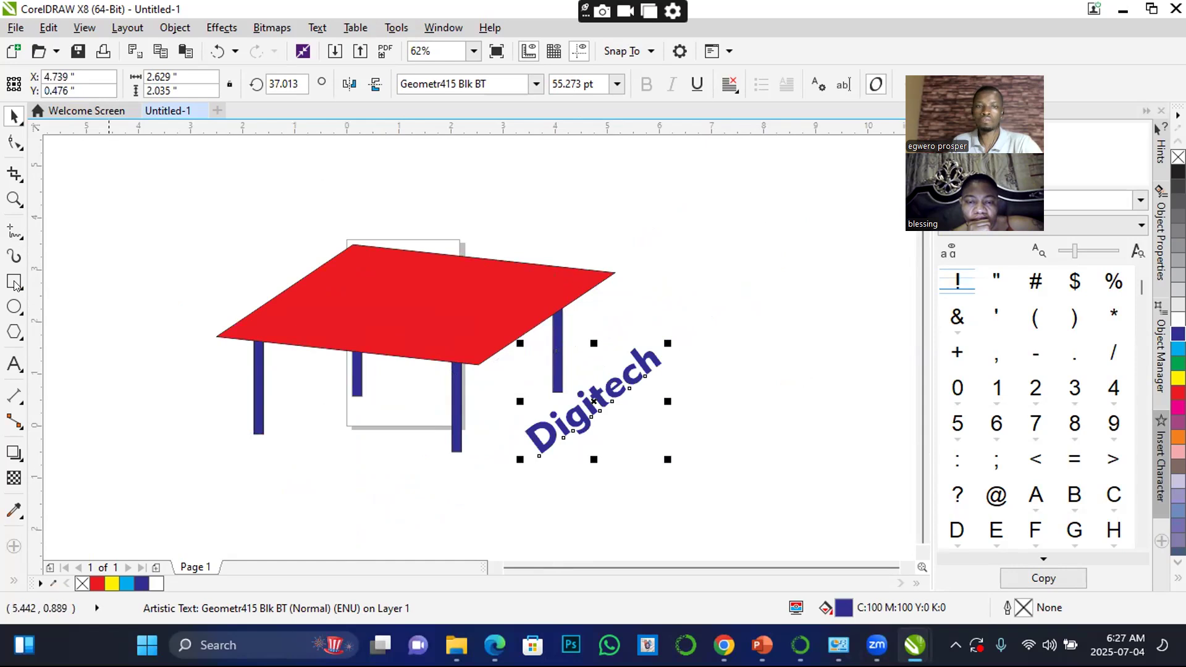
Try to outline a side panel with short Freehand lines from the tabletop's front and right corners, and undo them
click(15, 283)
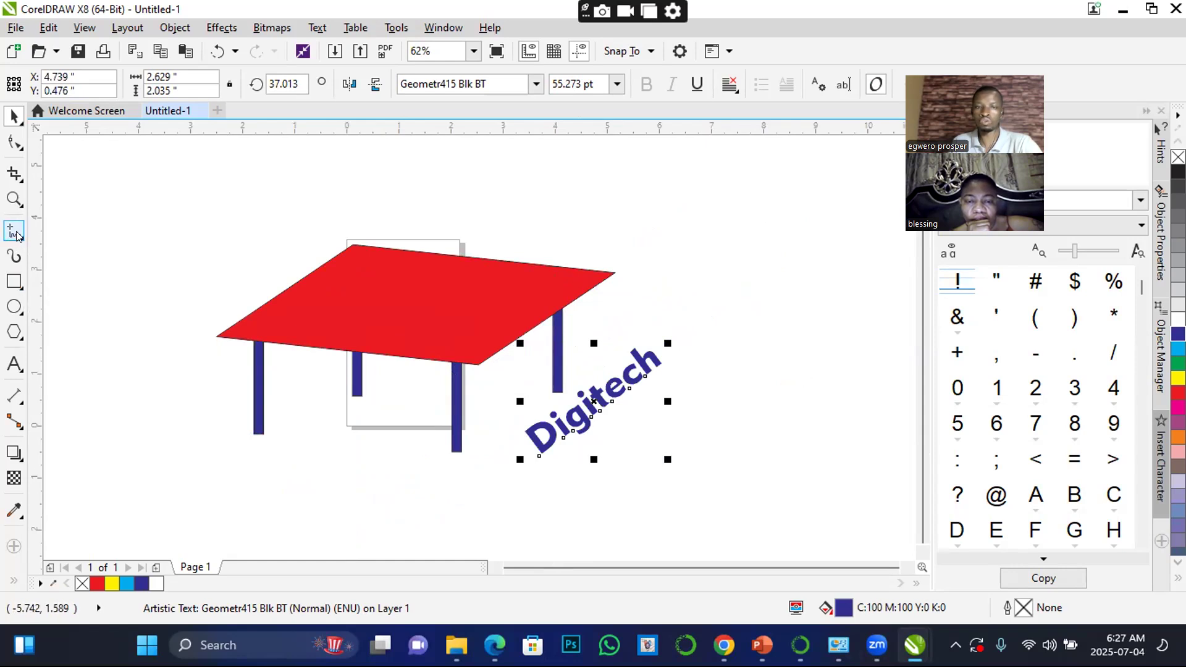
click(15, 232)
click(476, 364)
click(521, 385)
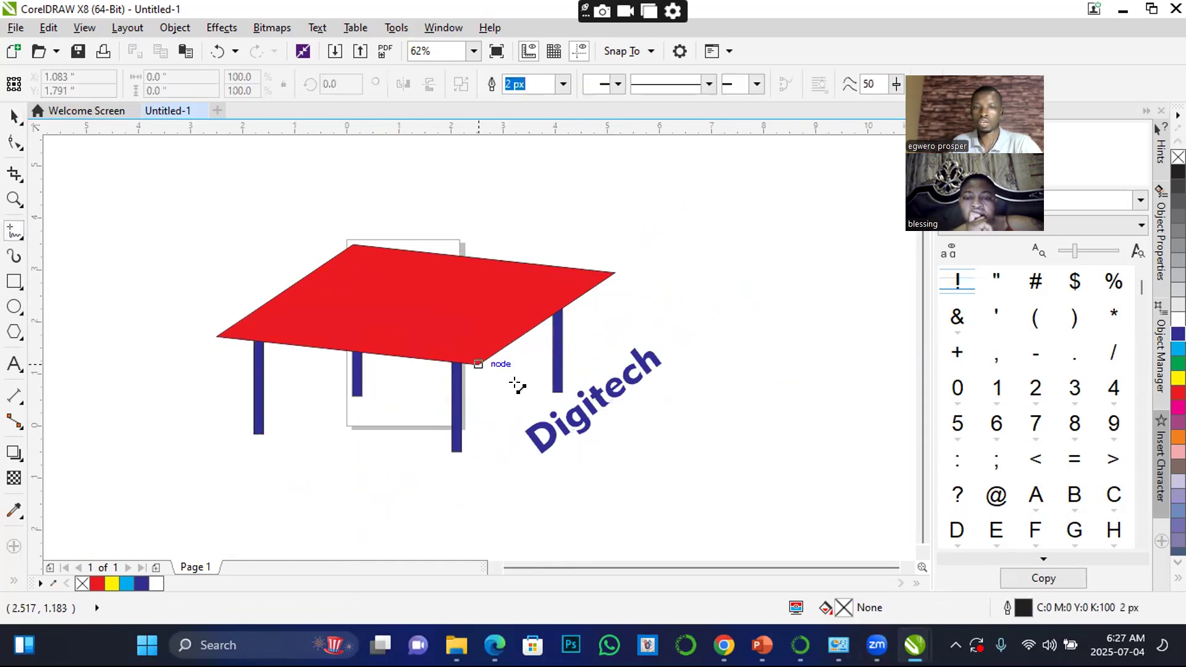
click(642, 286)
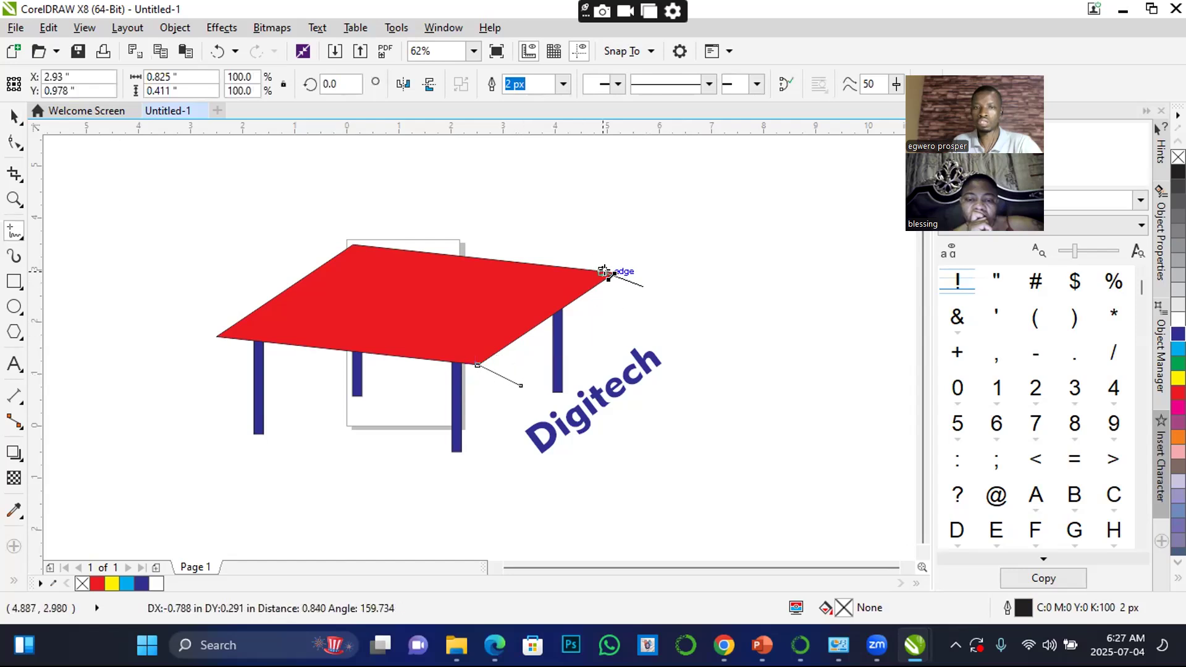
click(608, 273)
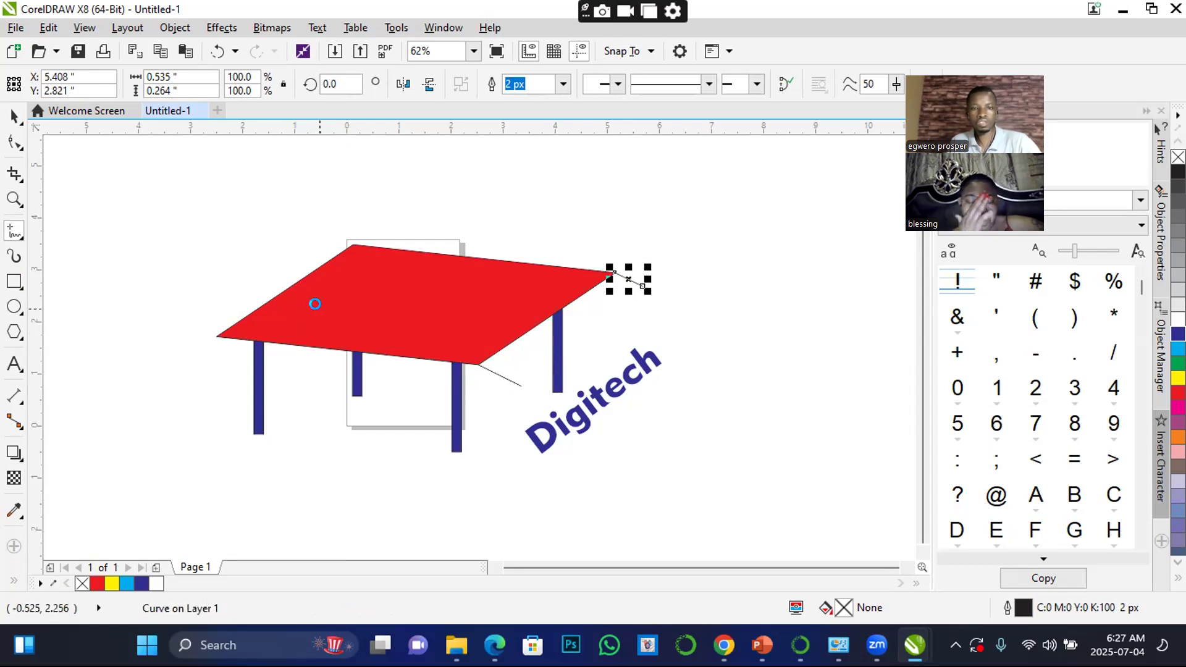
key(ctrl+z)
key(ctrl+z)
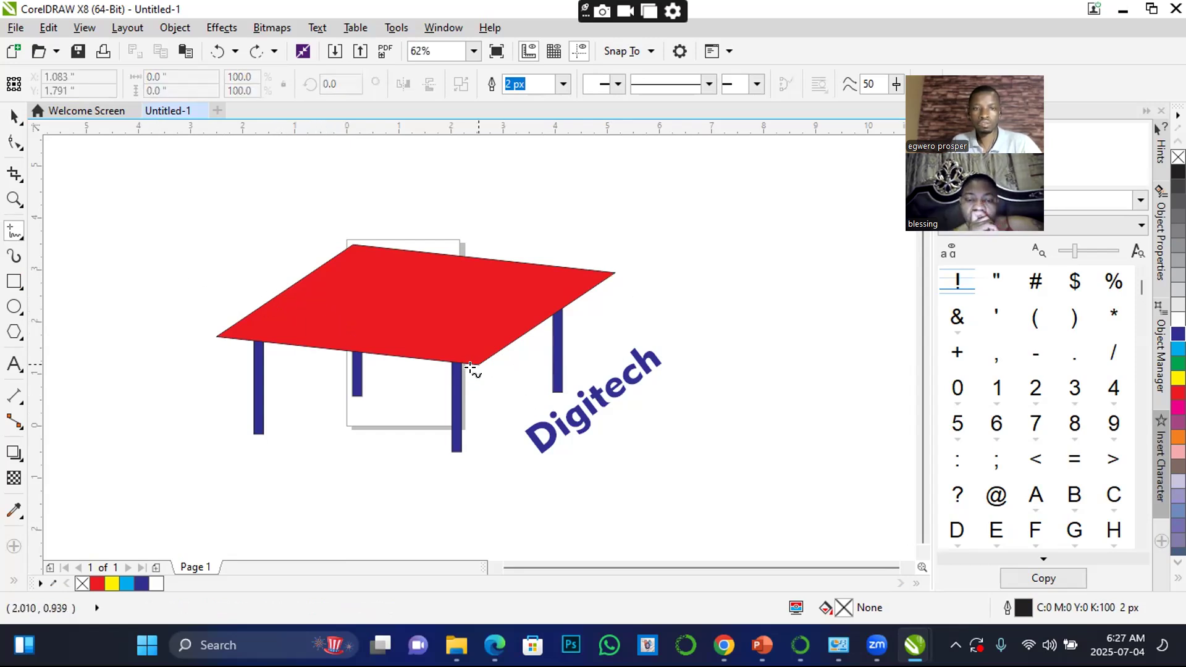
Try a Freehand line along the tabletop's right edge with a parallel line beside it, and remove both
drag(477, 362, 621, 275)
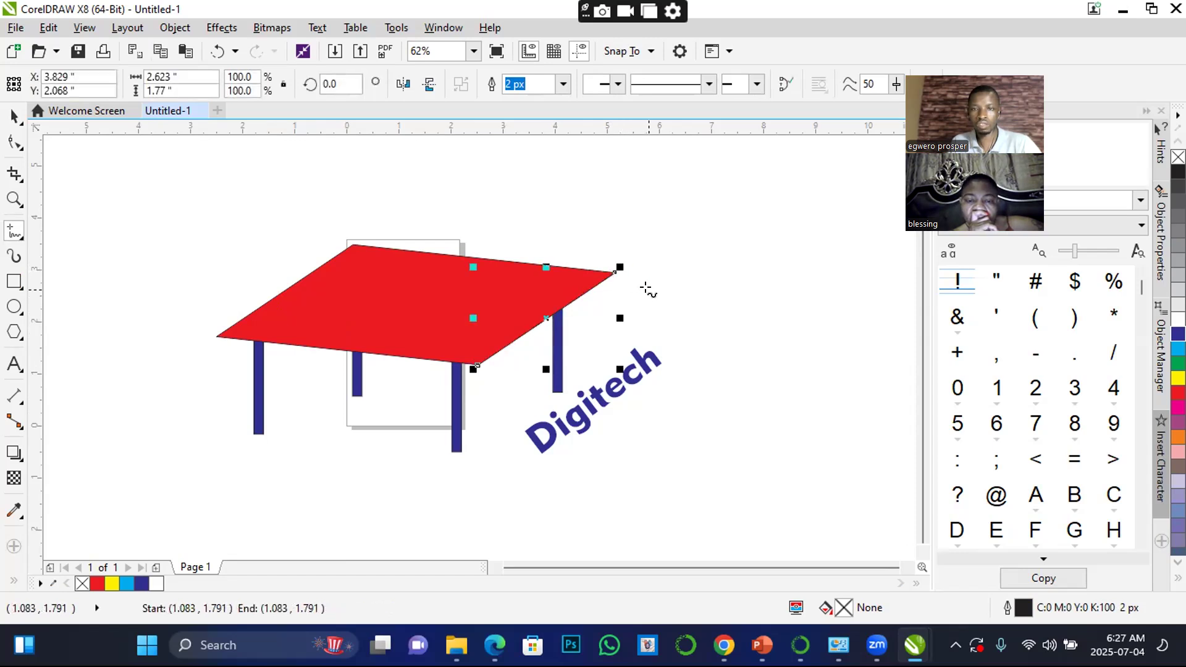
click(648, 289)
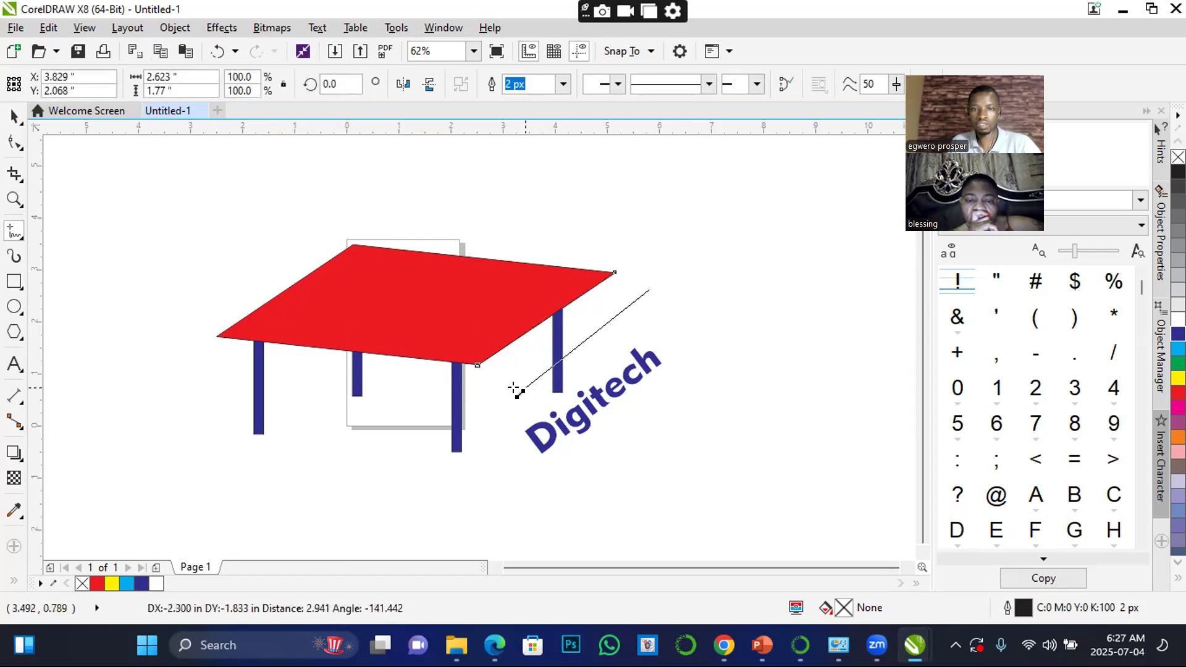
click(513, 394)
click(479, 365)
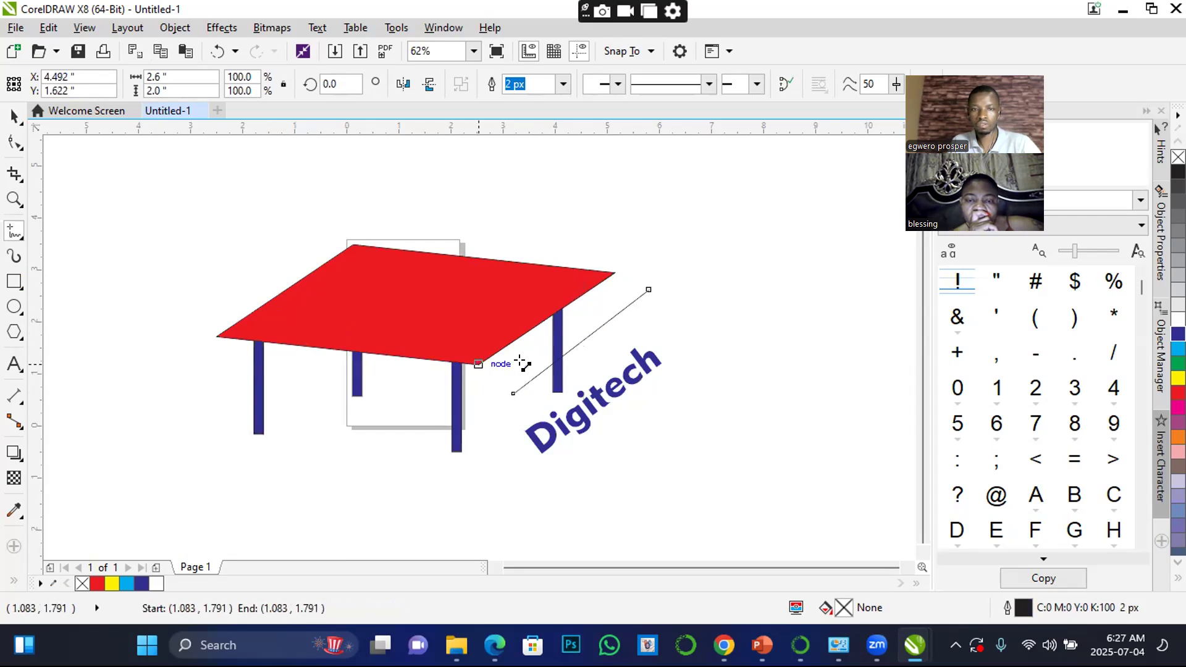
key(Escape)
click(14, 117)
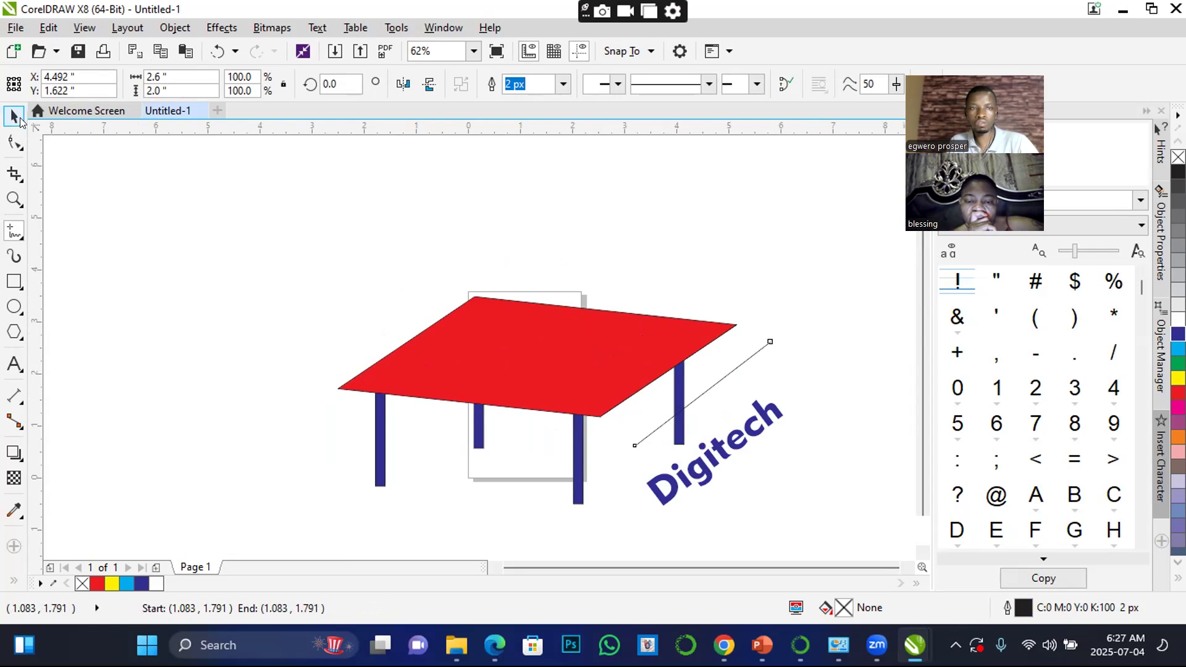
drag(718, 371, 466, 252)
click(702, 417)
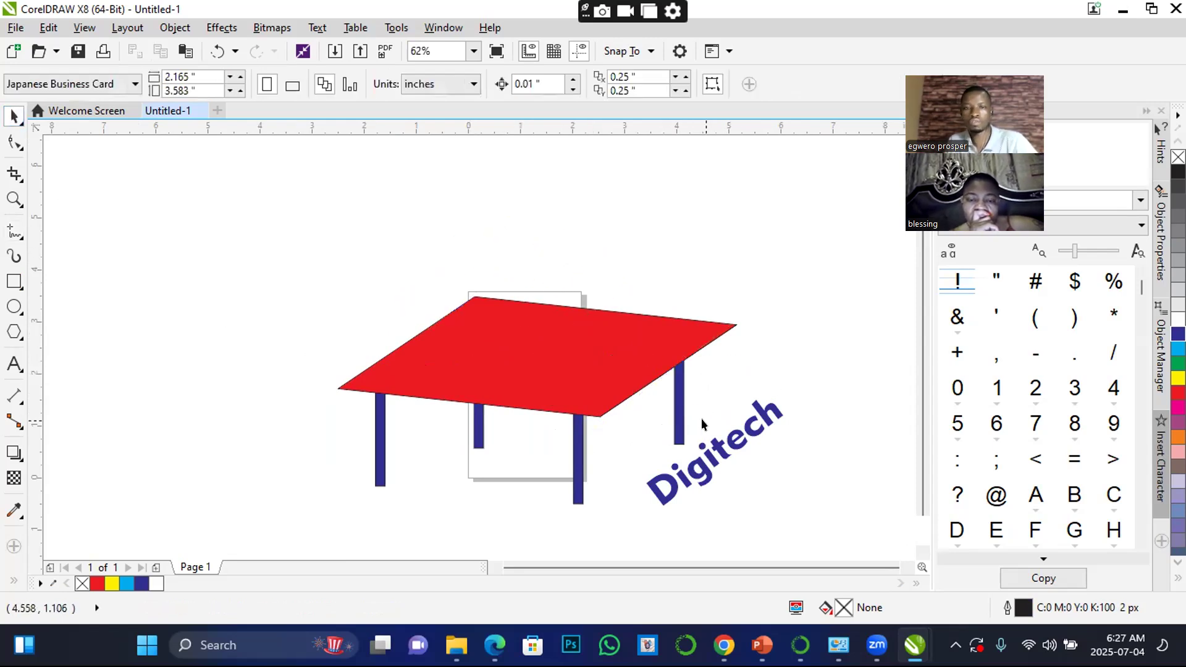
Draw a closed four-sided Bézier shape along the tabletop's right edge, from its front corner to its right corner
scroll(701, 418, down, 2)
scroll(743, 435, up, 2)
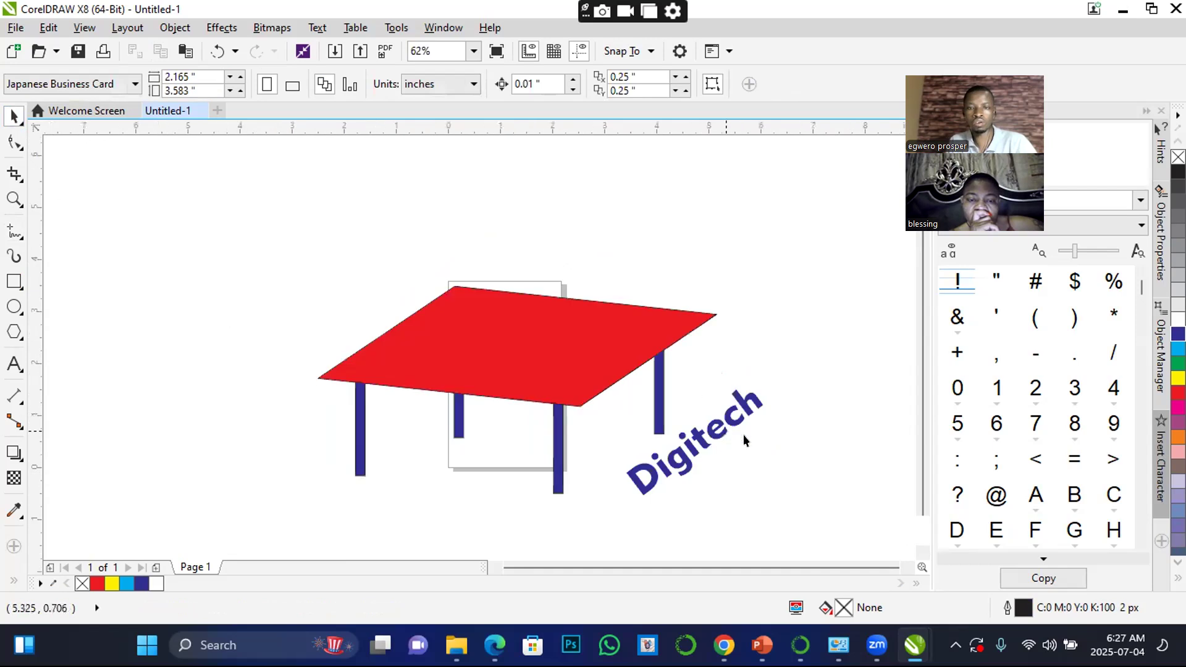
click(20, 241)
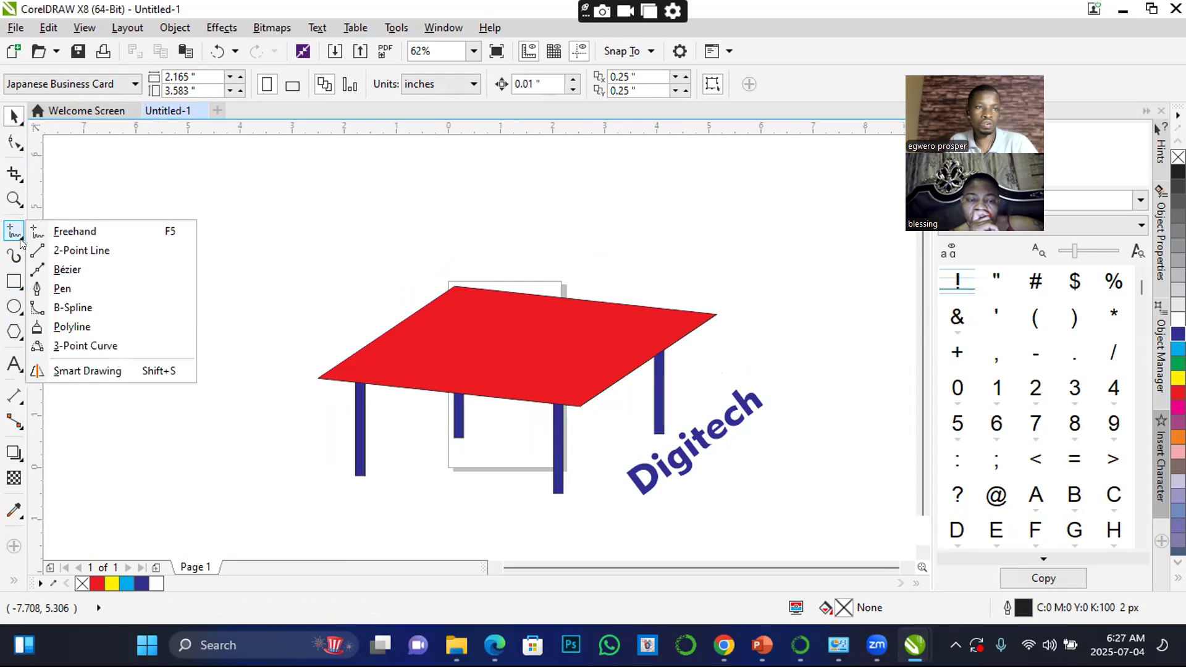
click(68, 268)
click(580, 405)
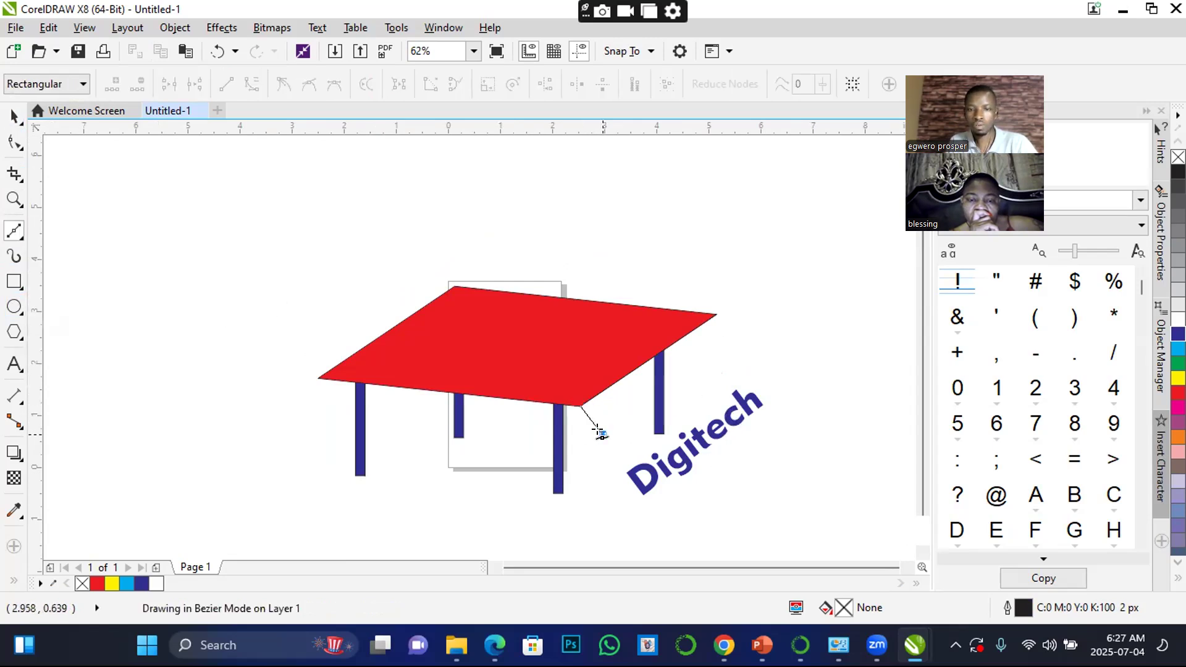
click(603, 435)
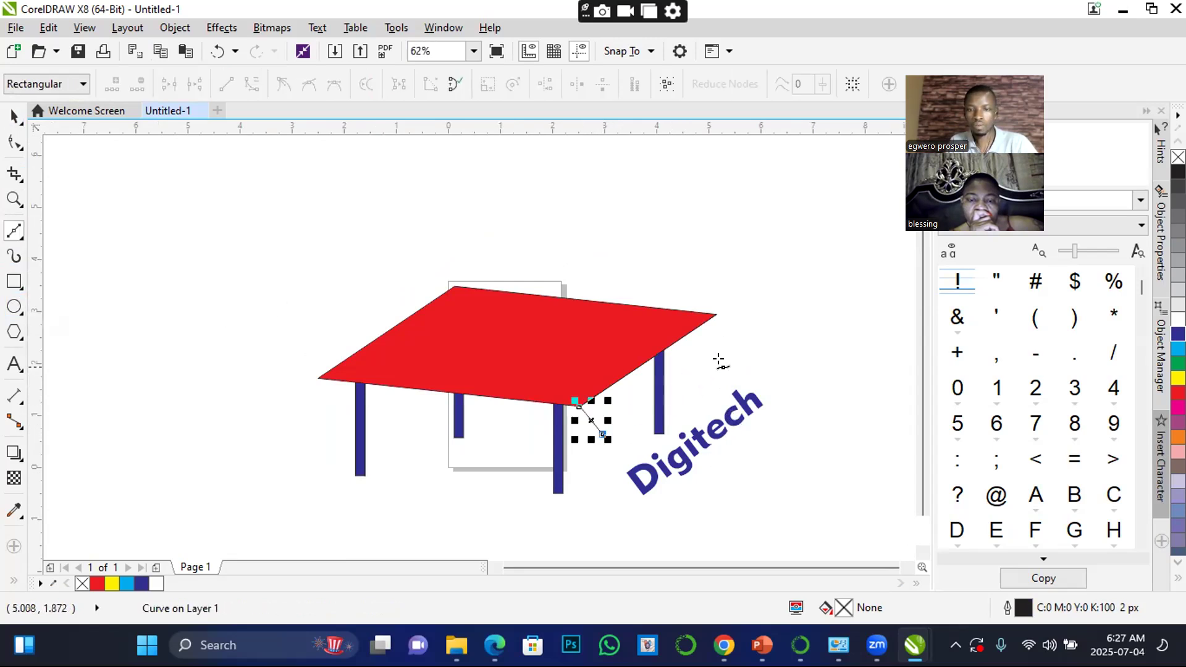
click(752, 331)
click(715, 314)
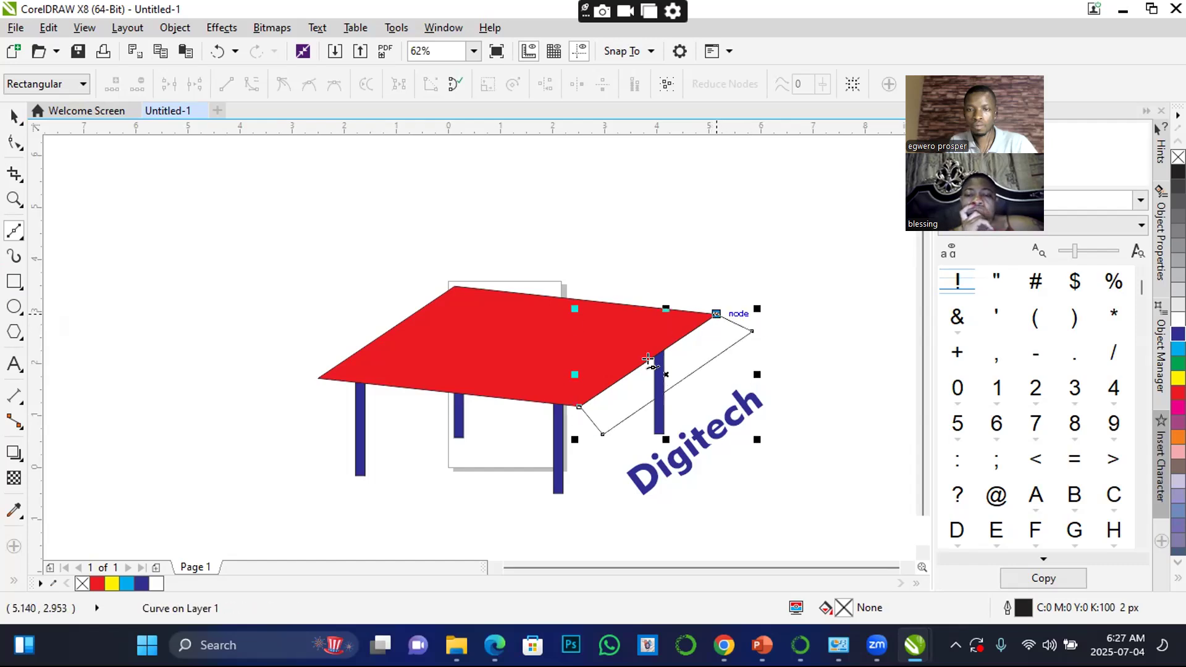
click(580, 406)
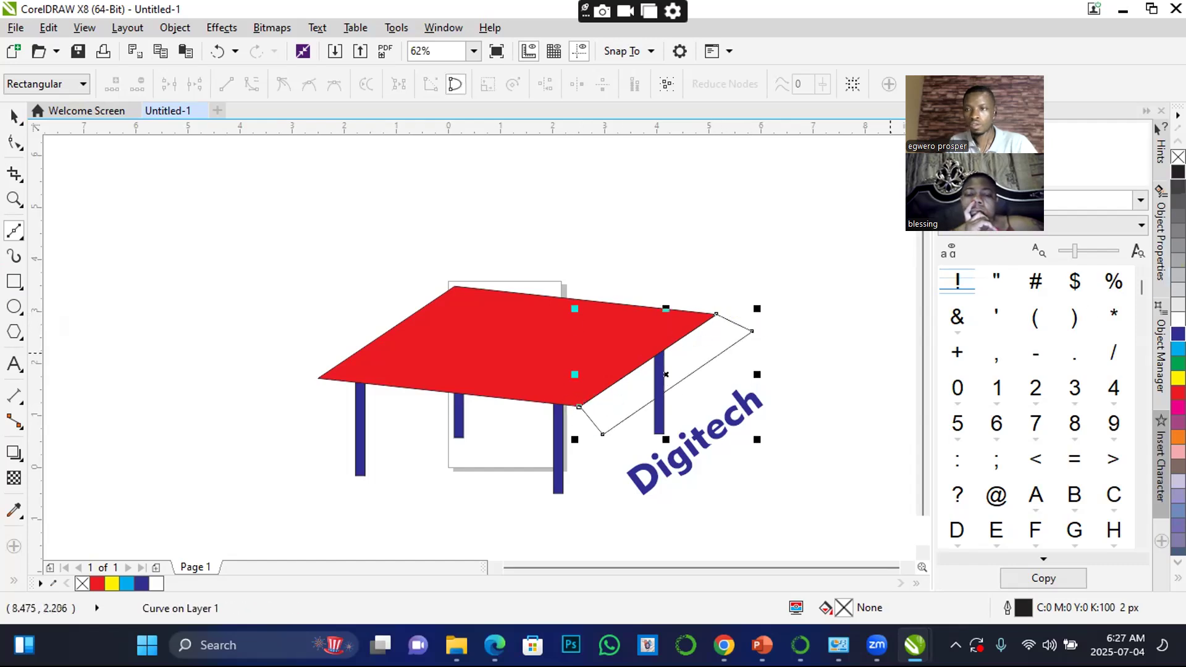
Fill the new four-sided side panel with black and deselect it
click(1178, 172)
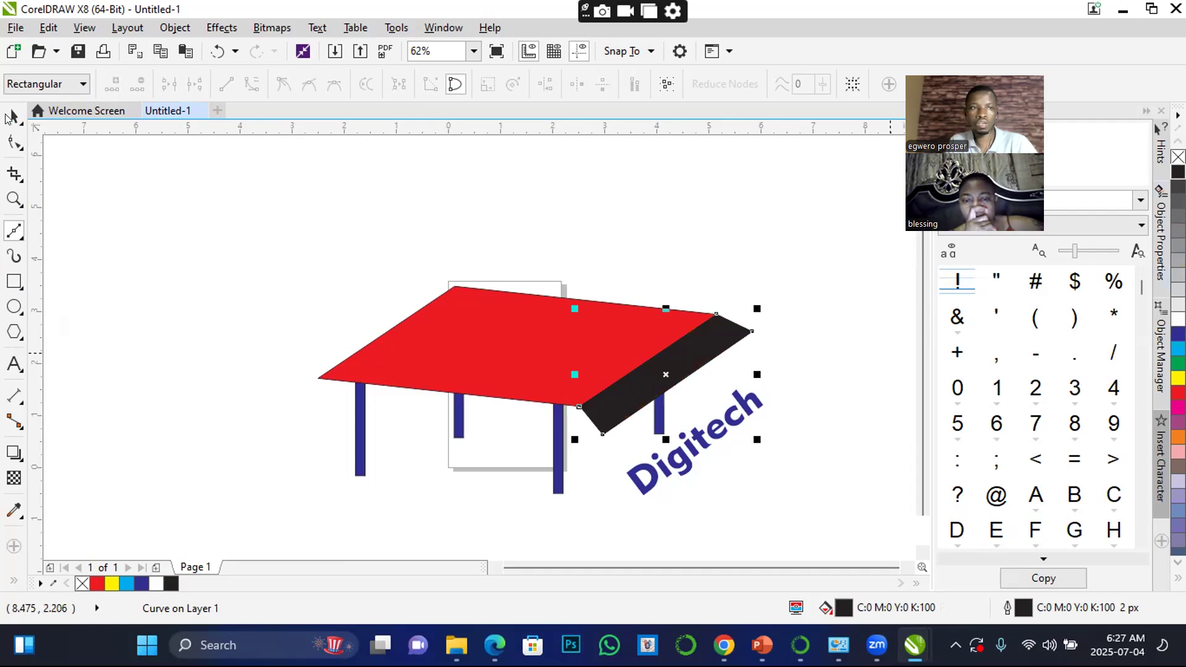
key(space)
click(784, 310)
Move the tilted Digitech text onto the black side panel and bring it in front of the panel
click(724, 428)
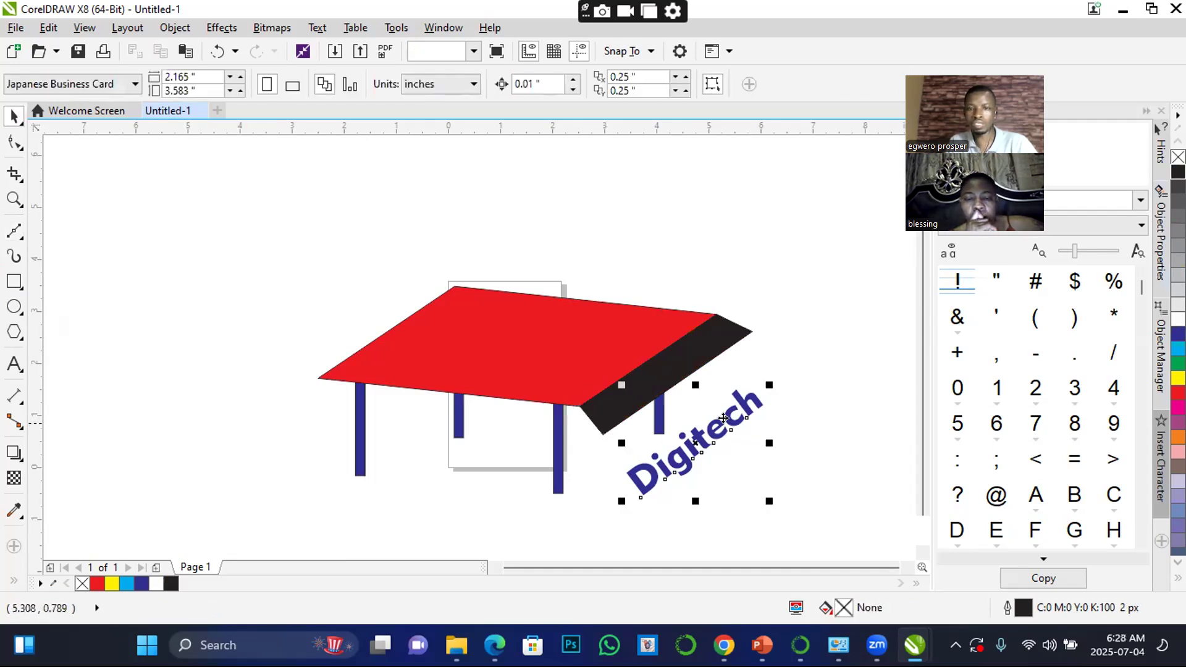
drag(722, 419, 688, 352)
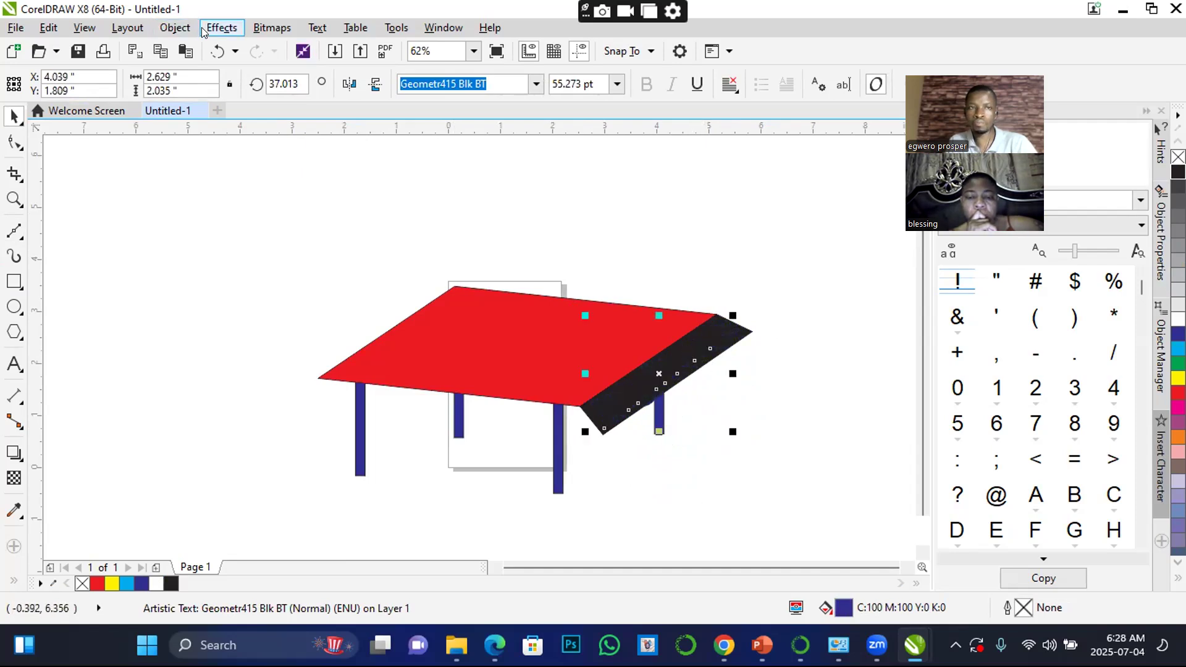
click(178, 28)
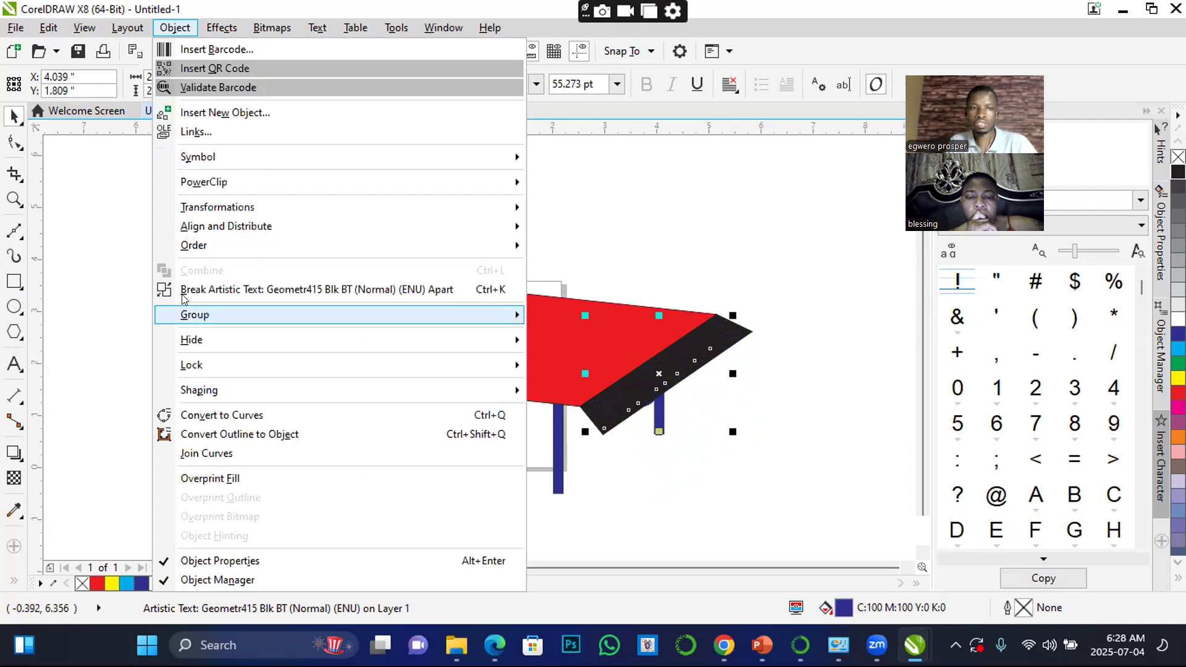
mouse_move(198, 248)
click(573, 247)
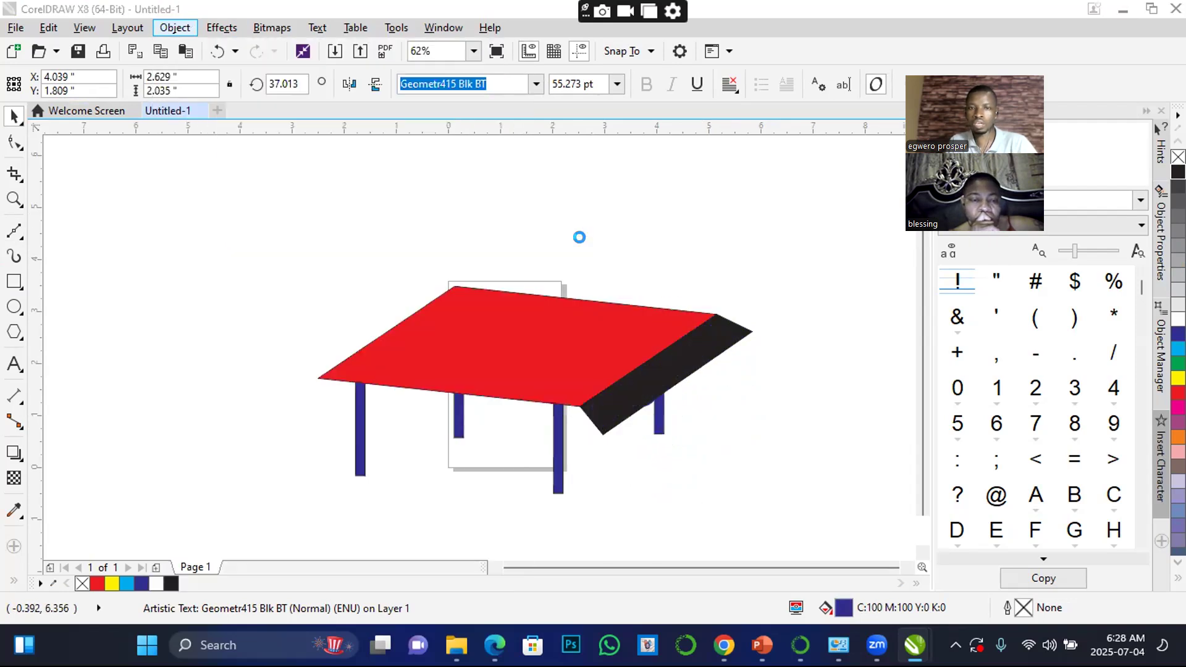
Fill the Digitech text with white and rotate it to about 36.3 degrees to follow the side panel
click(1179, 318)
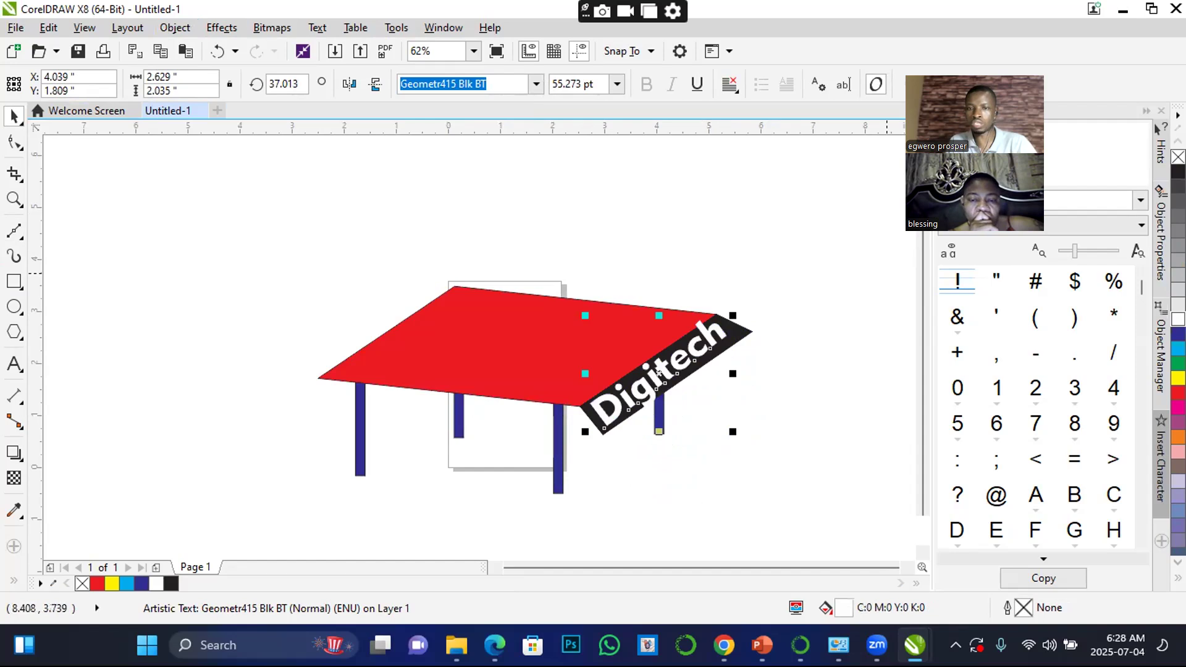
scroll(704, 360, up, 4)
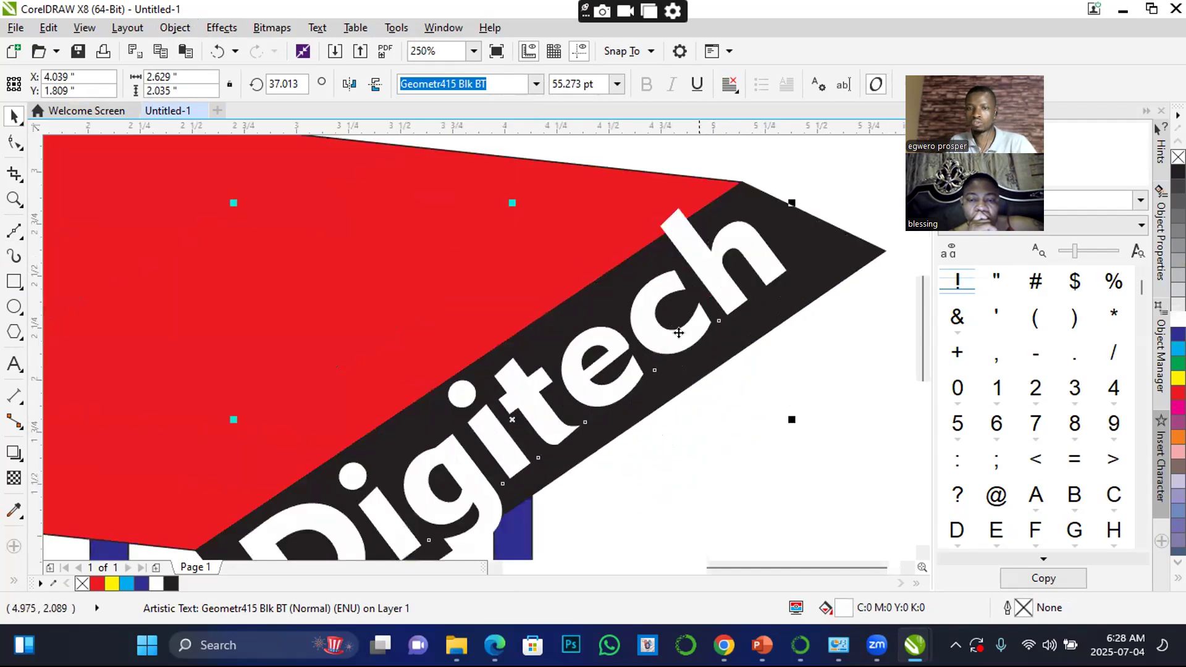
click(668, 334)
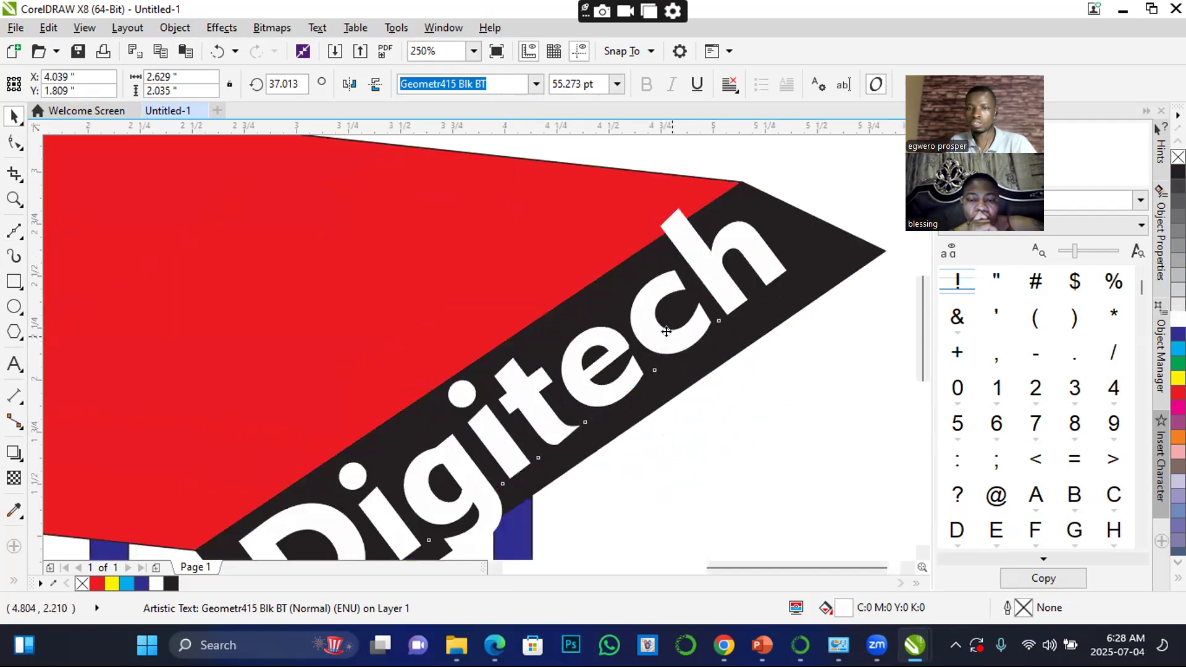
click(669, 335)
drag(793, 199, 802, 190)
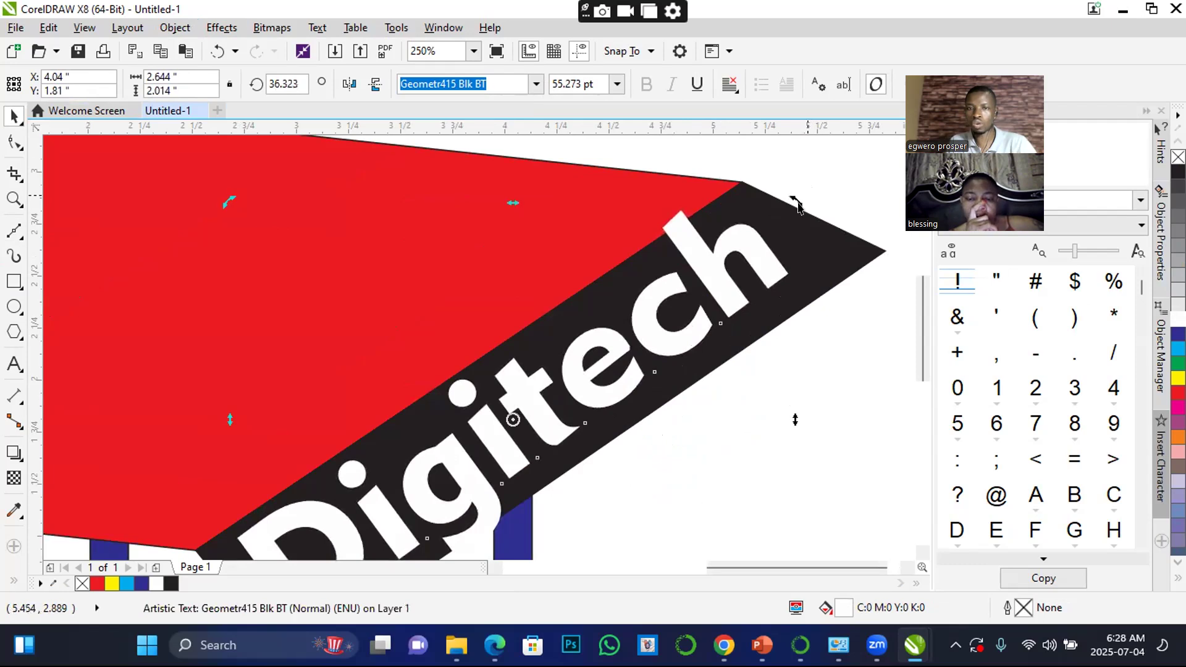
Scale the Digitech text about its center to about 80% so it fits inside the black panel, and deselect it
scroll(802, 191, down, 2)
click(826, 170)
click(755, 265)
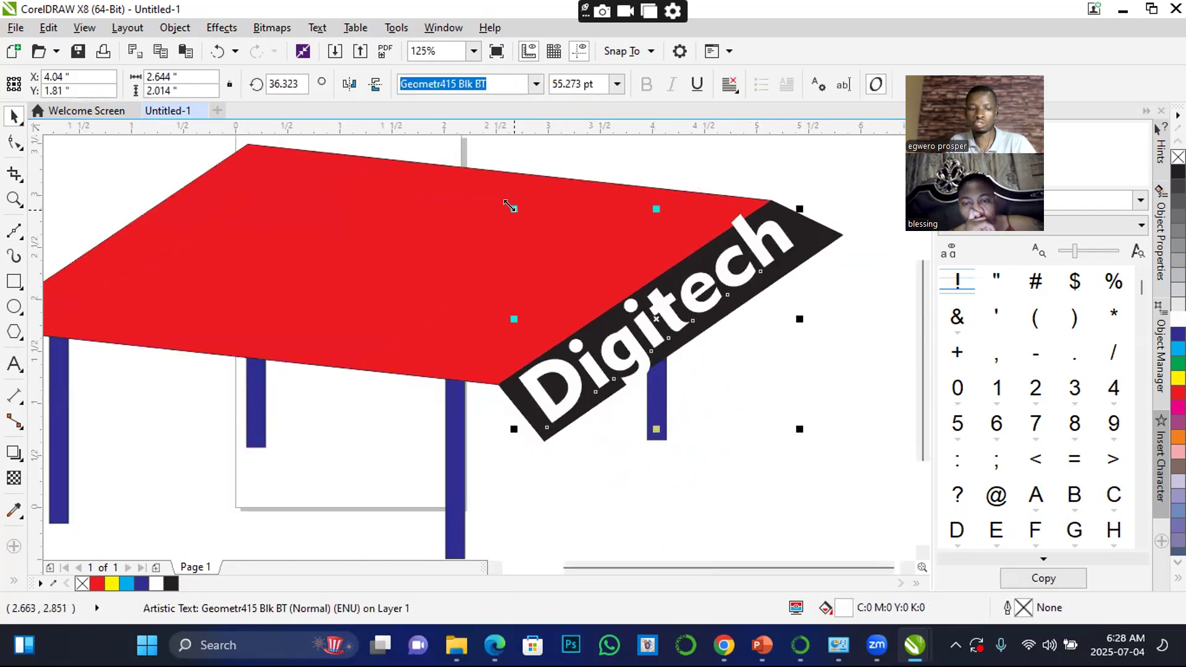
drag(511, 206, 539, 229)
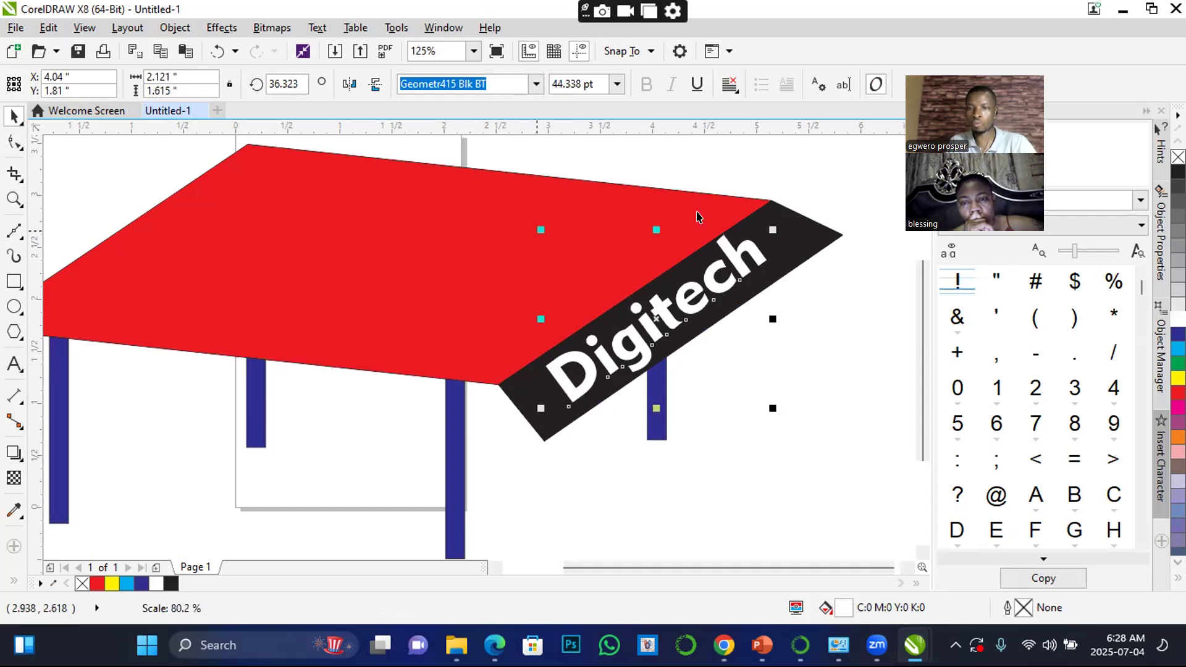
scroll(853, 289, down, 1)
click(856, 303)
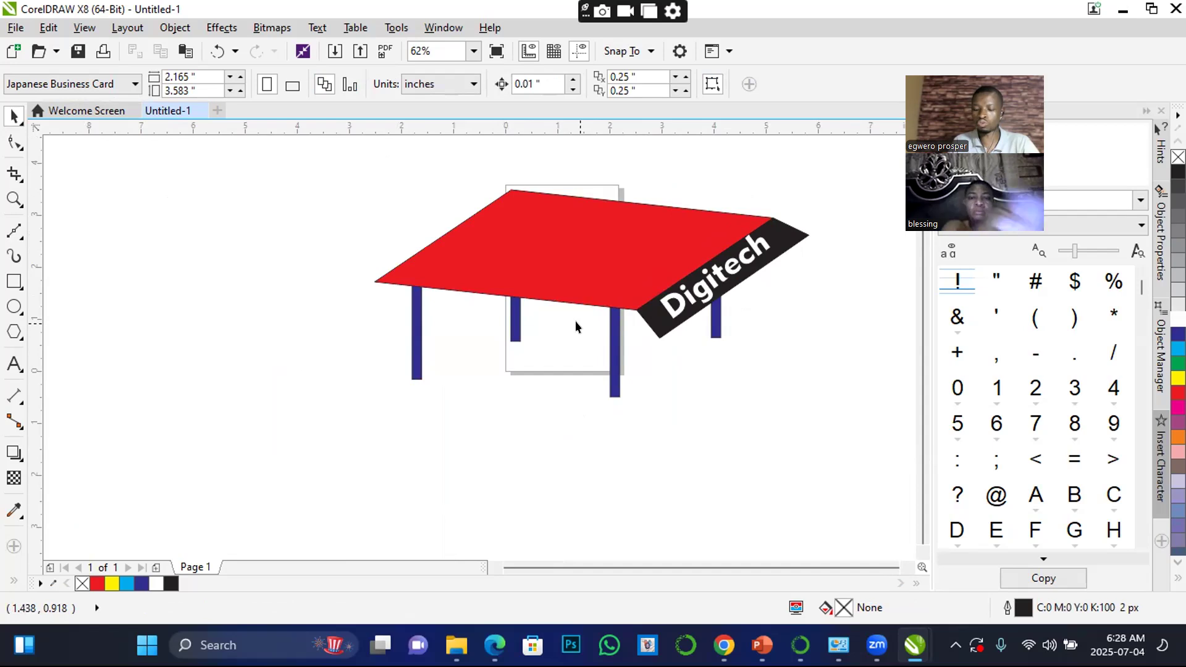
Add the artistic text "shape tool" in 24 pt Arial below the table
click(14, 364)
click(482, 440)
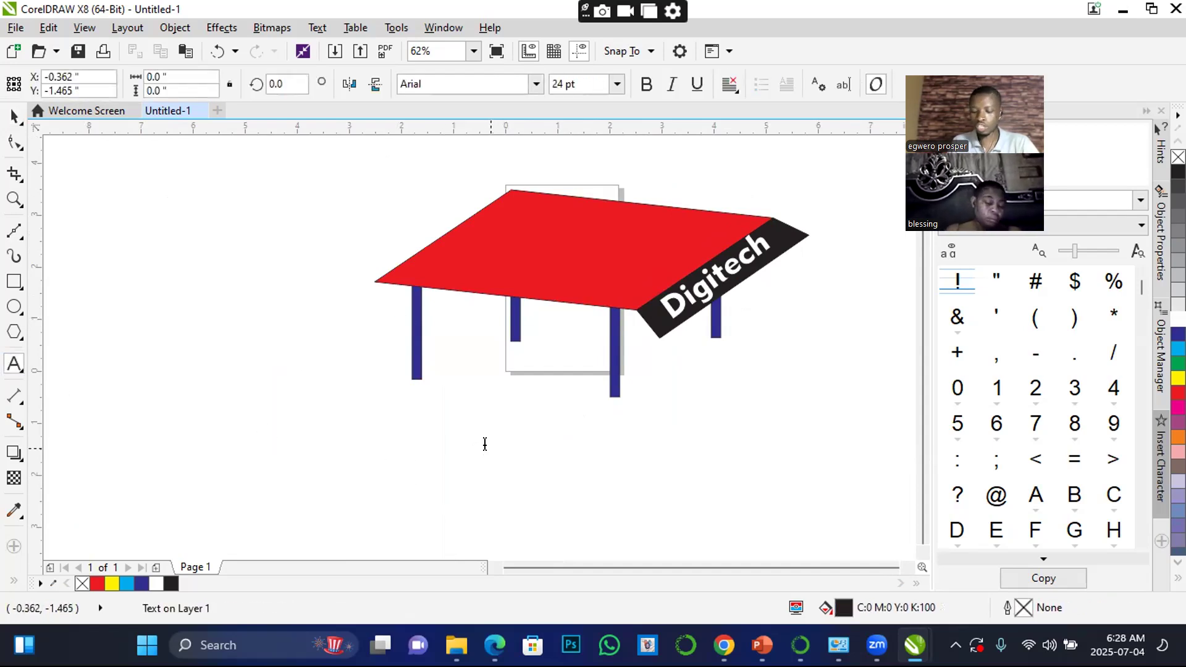
text(shao)
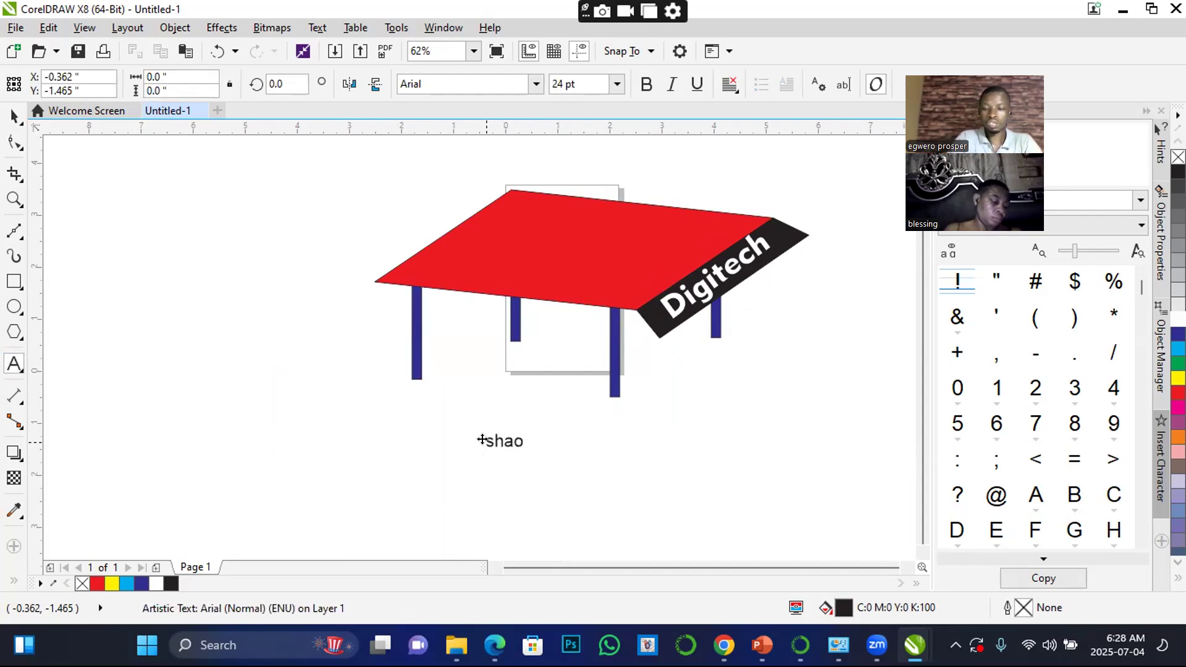
key(BackSpace)
text(p)
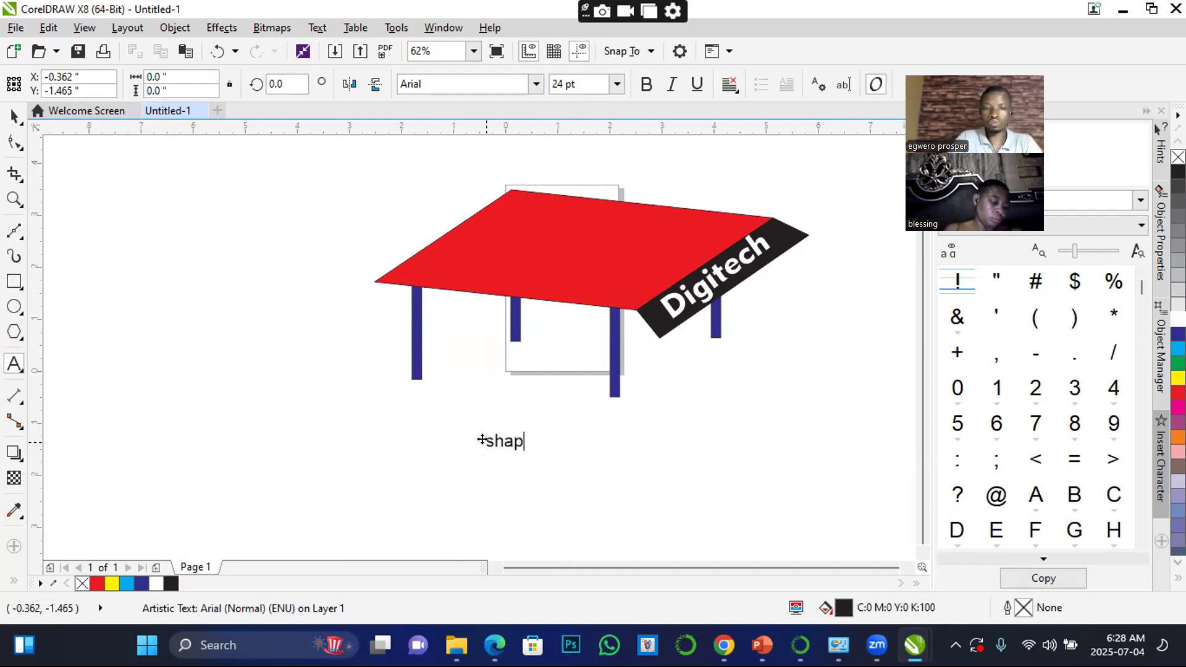
text(e tool)
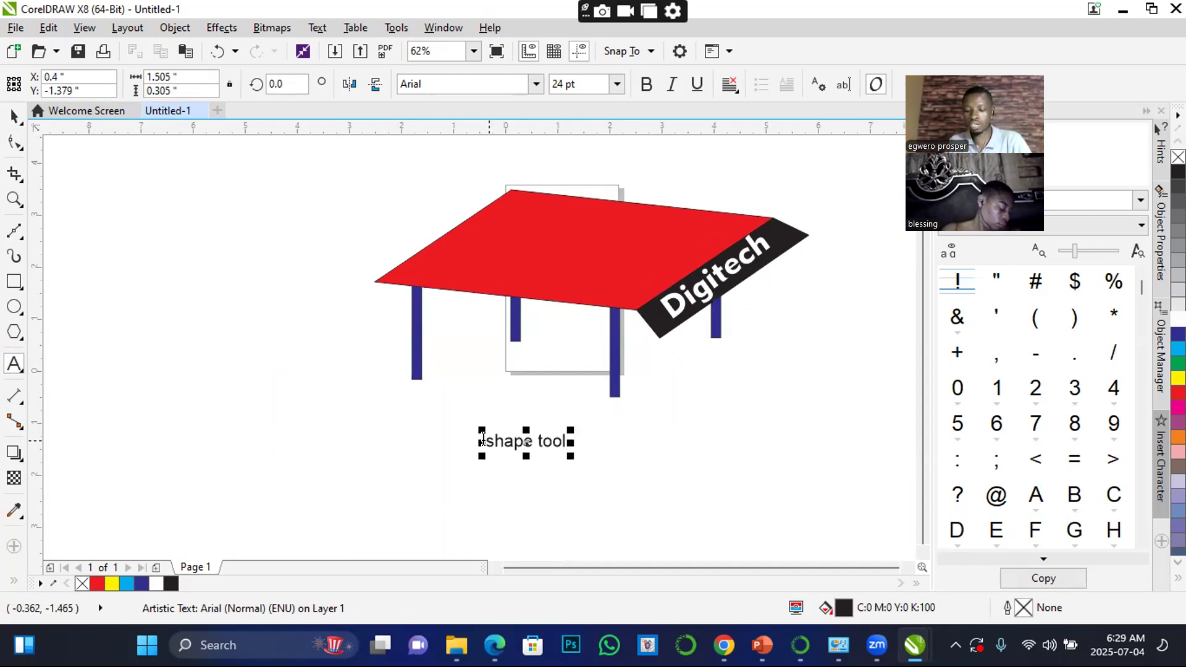
click(484, 439)
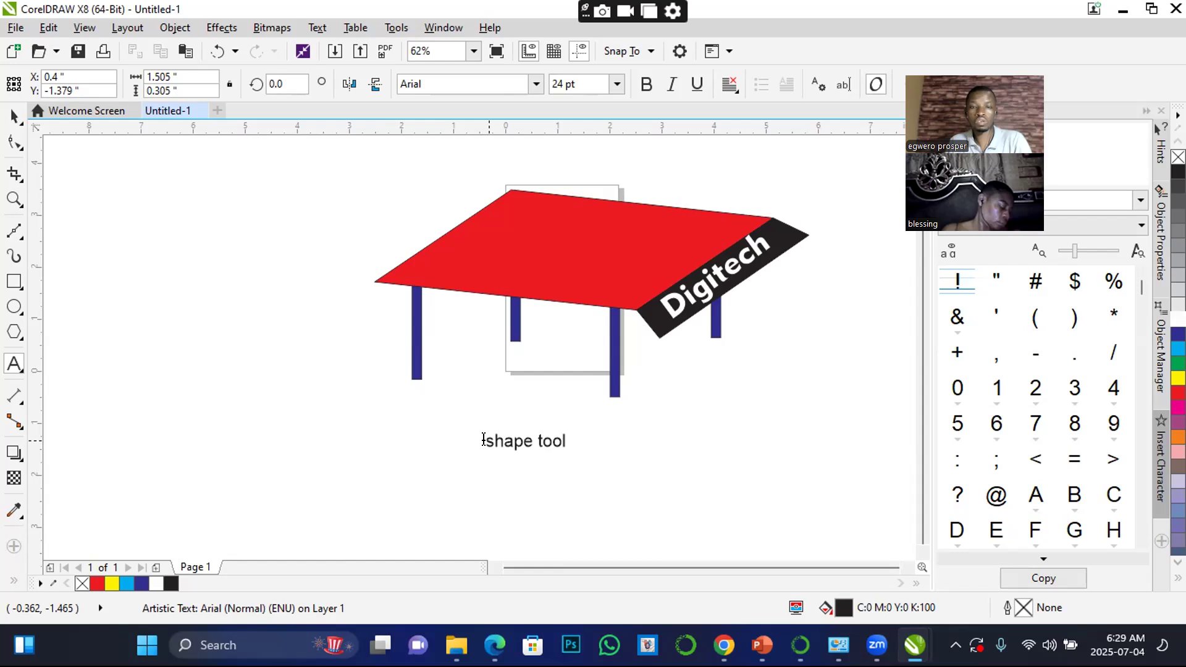
Move the "shape tool" text beside the table's back right leg, below the Digitech panel
click(17, 119)
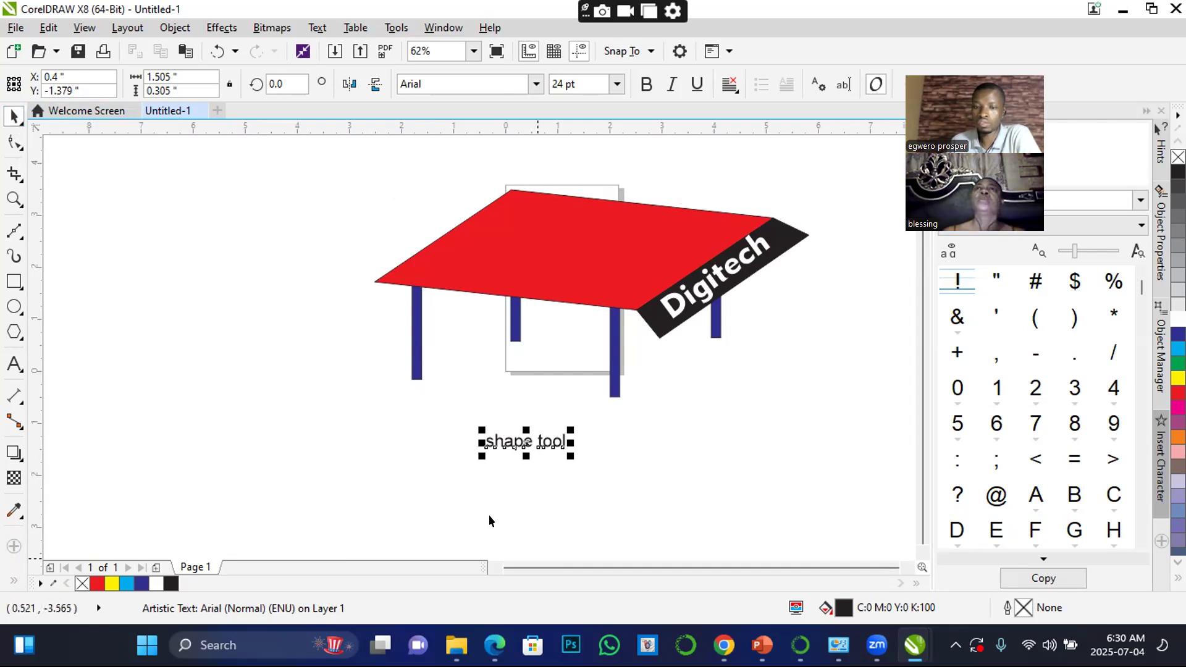
click(227, 155)
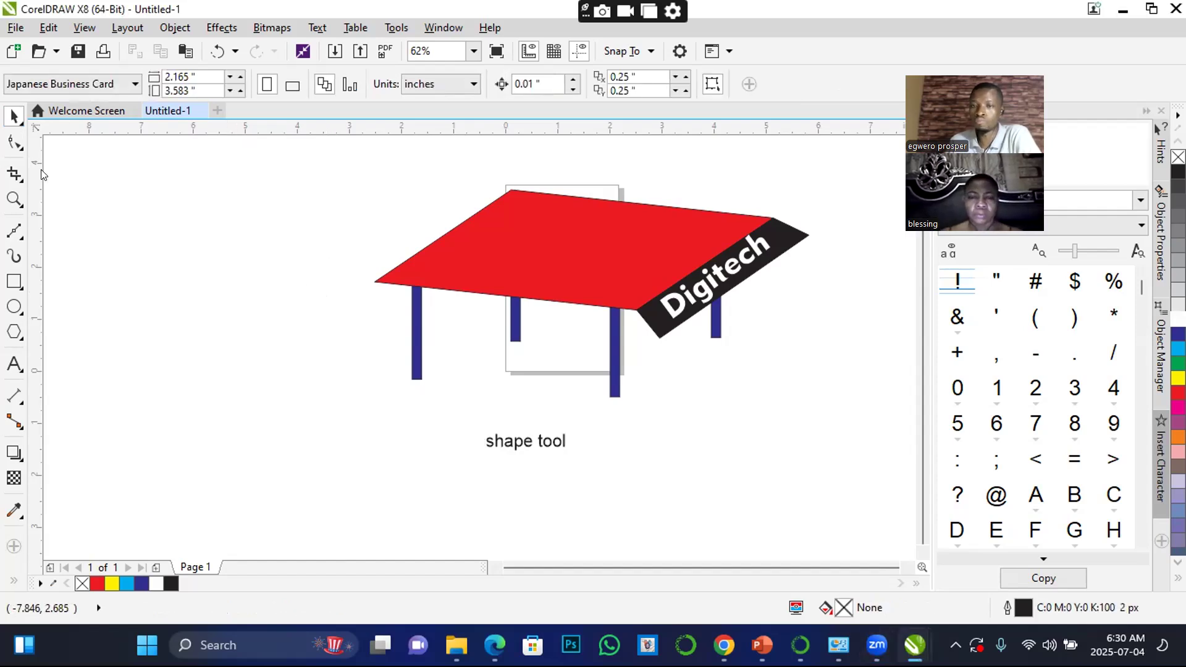
click(519, 444)
drag(519, 444, 834, 321)
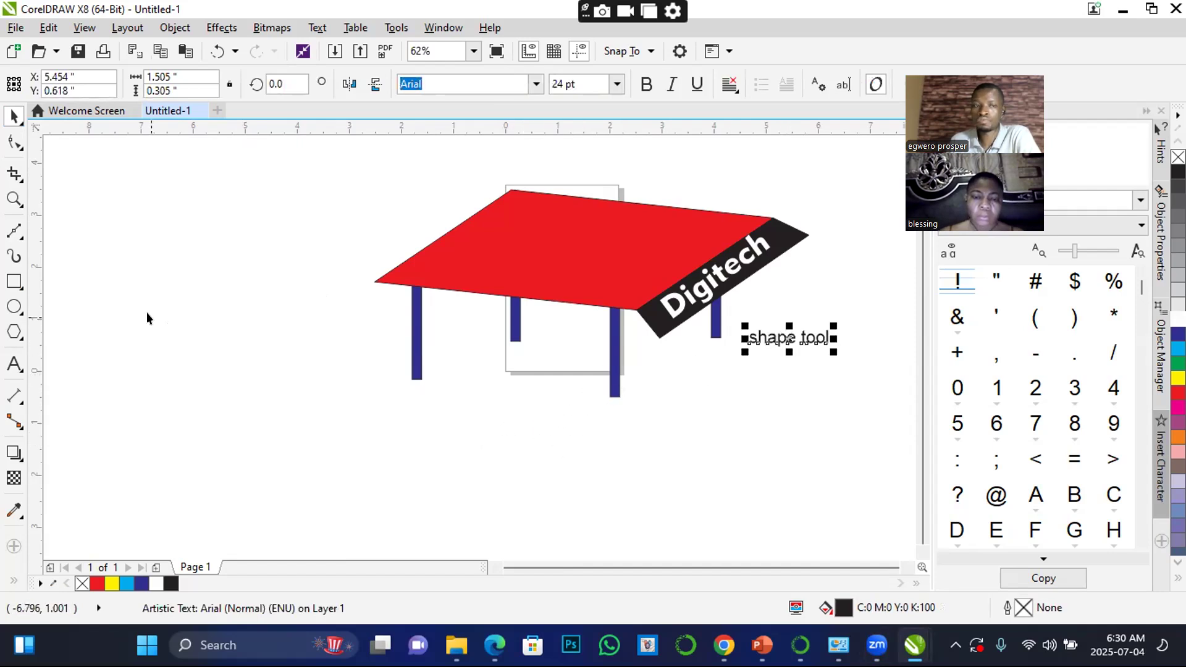
Draw a rectangle about 4.2 by 4.17 inches to the left of the table and fill it with red
click(14, 282)
drag(106, 266, 326, 483)
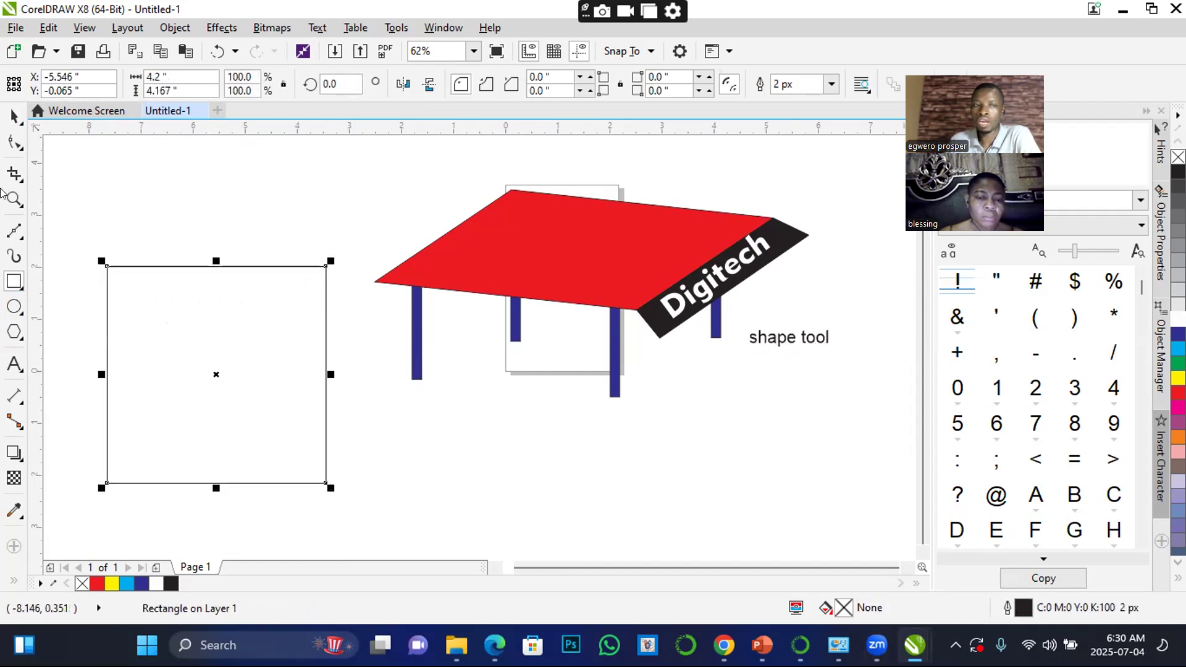
click(14, 116)
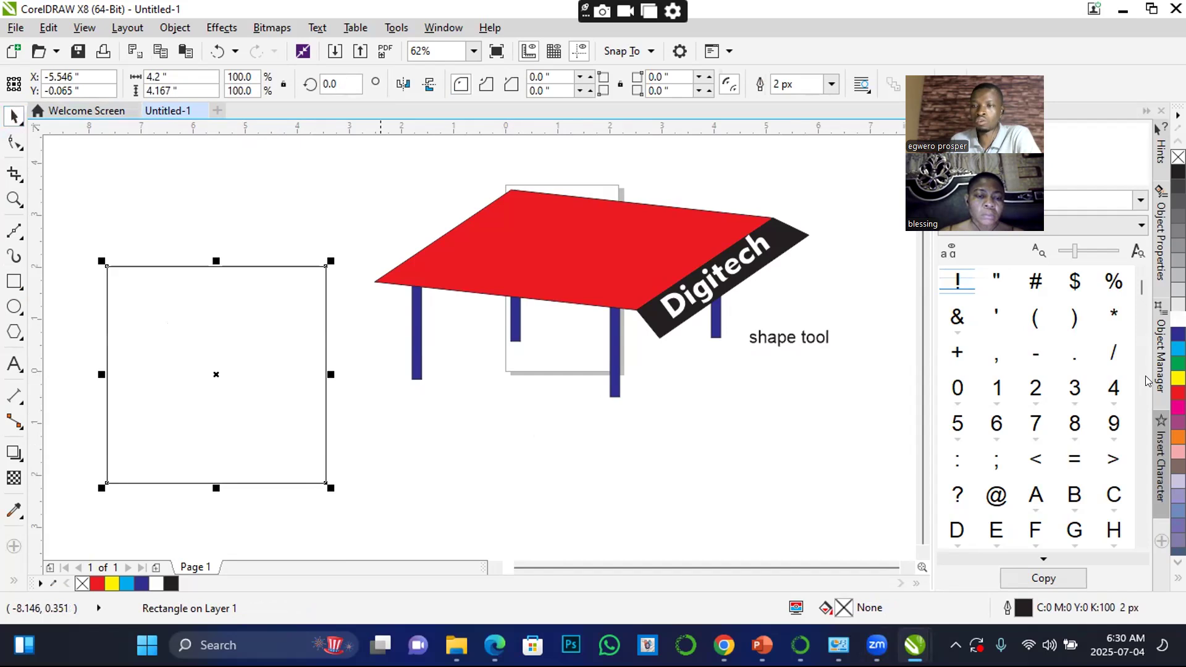
click(1178, 393)
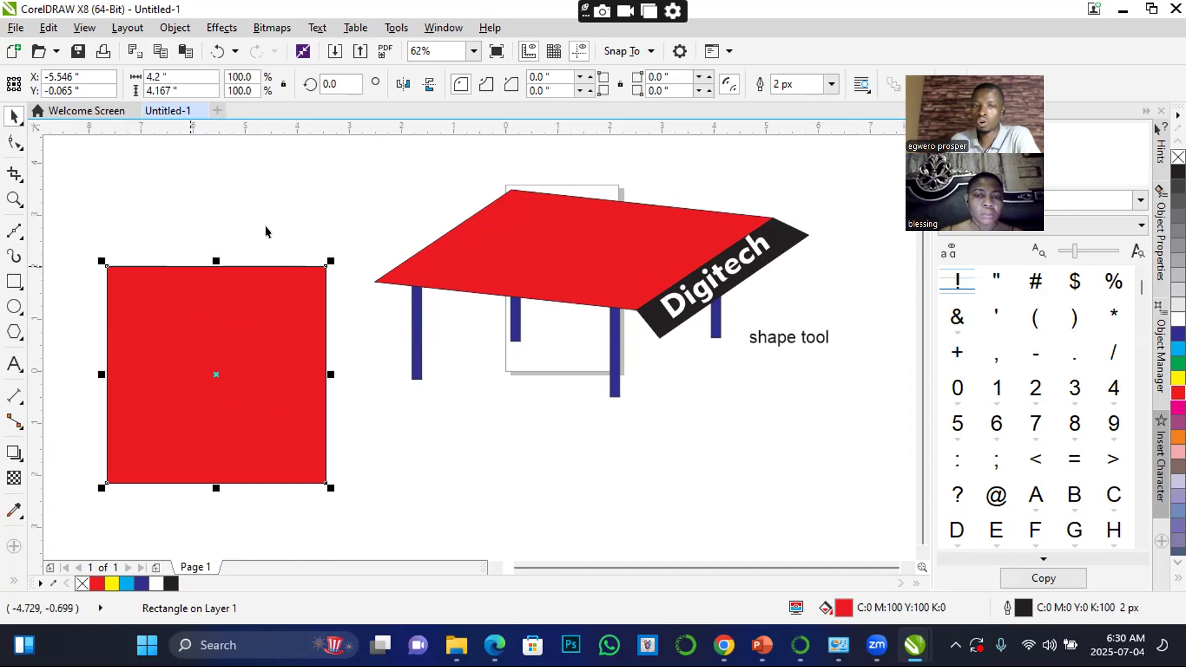
Reposition the red rectangle left of the table so its center is at about X -5.0, Y 1.7 inches
drag(207, 374, 215, 330)
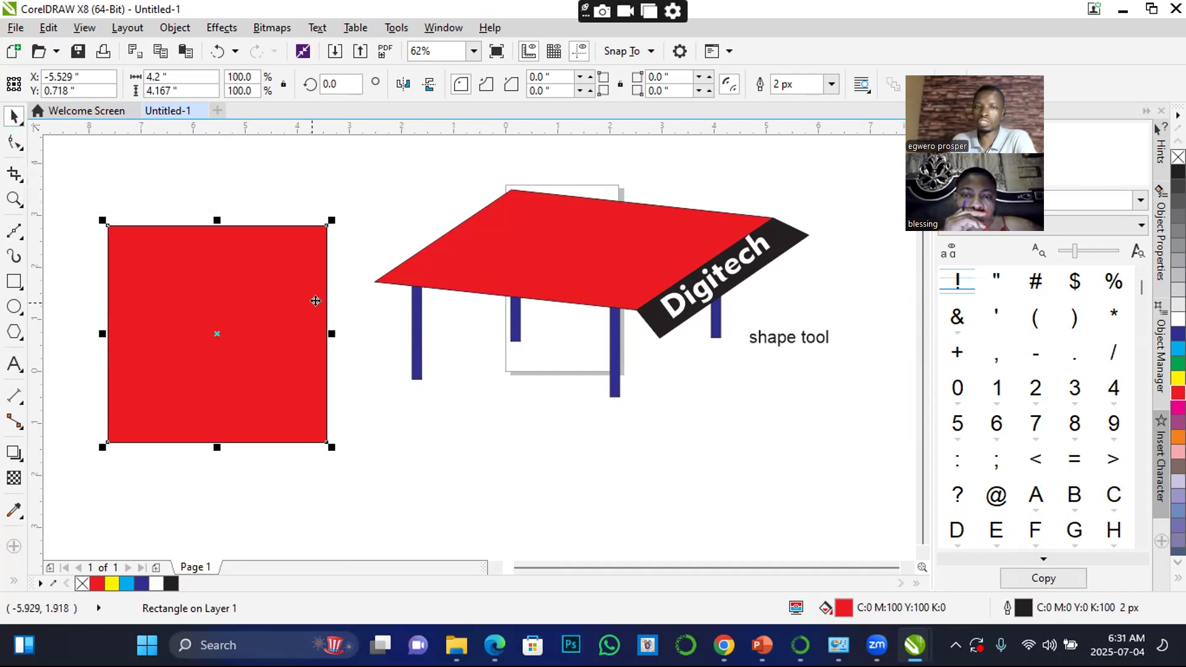
drag(274, 287, 307, 223)
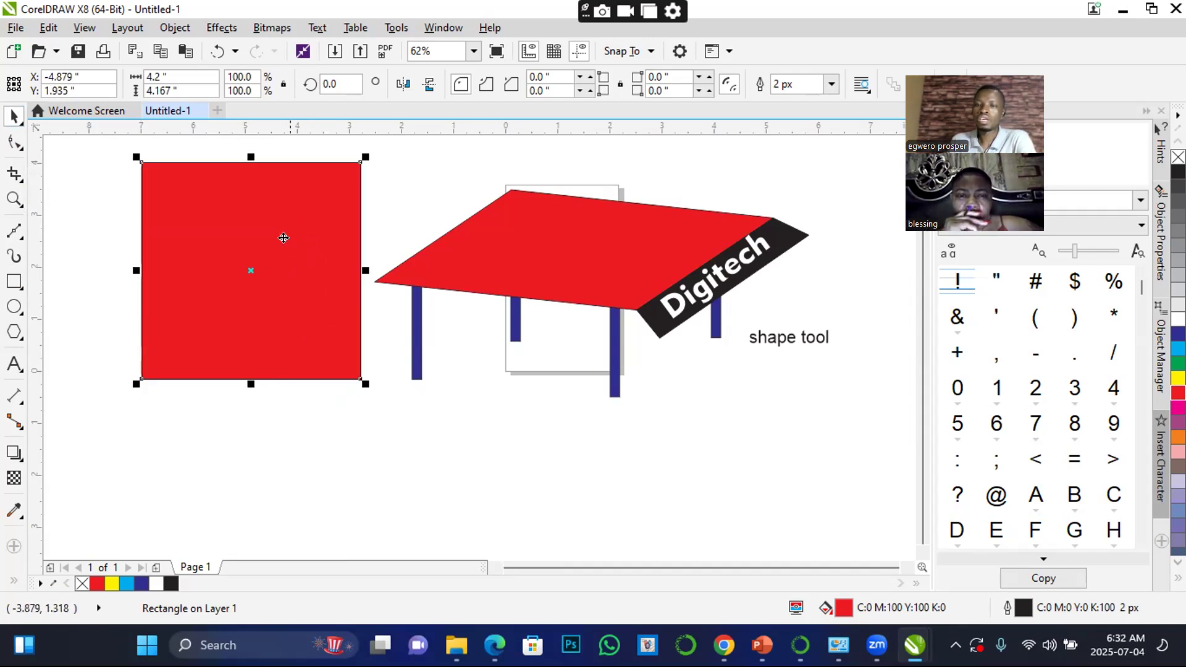
click(276, 217)
drag(276, 217, 275, 274)
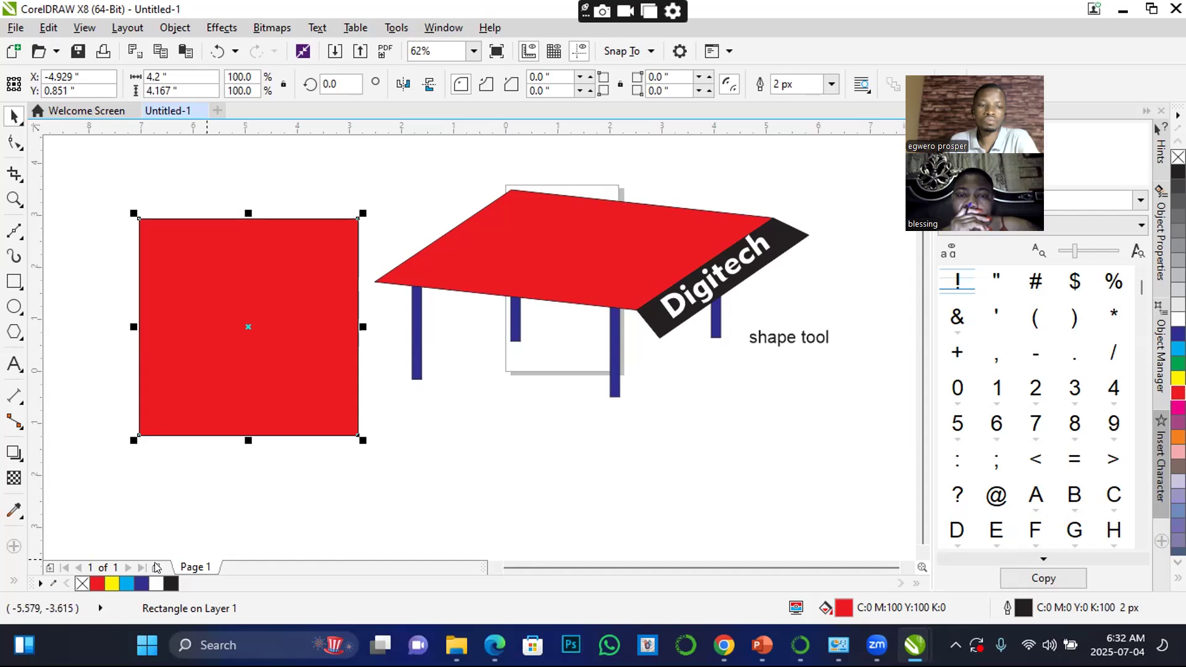
drag(215, 334, 212, 291)
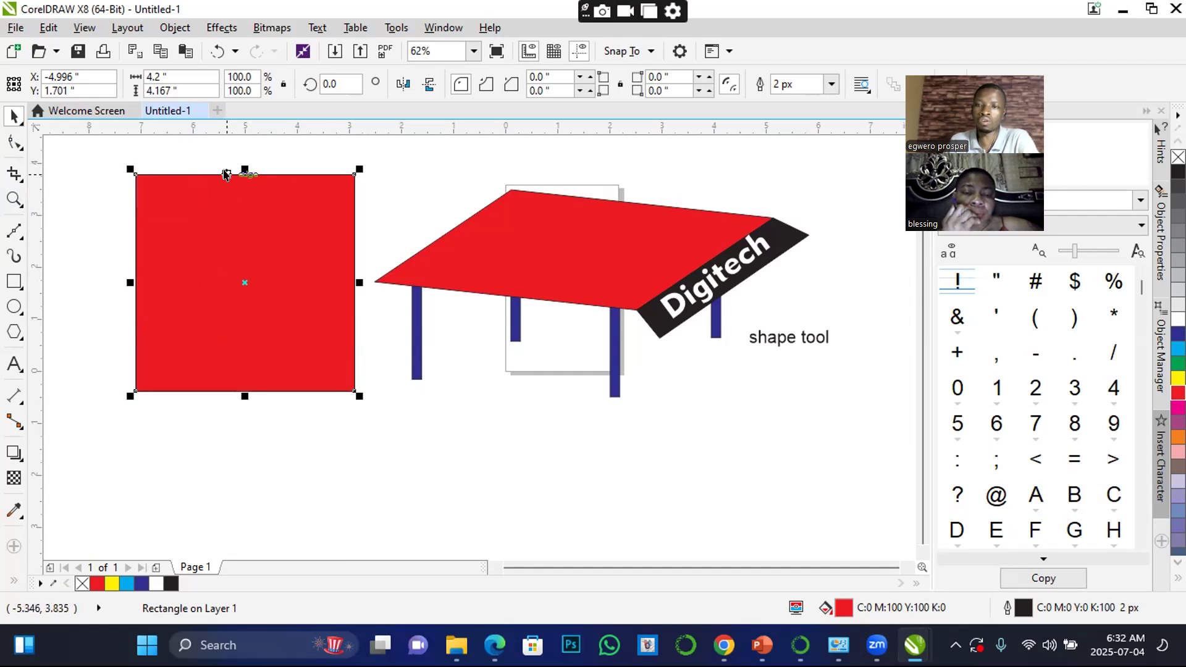
Round all four corners of the red rectangle to about 0.633 inch with the Shape tool, and undo the rounding
click(11, 144)
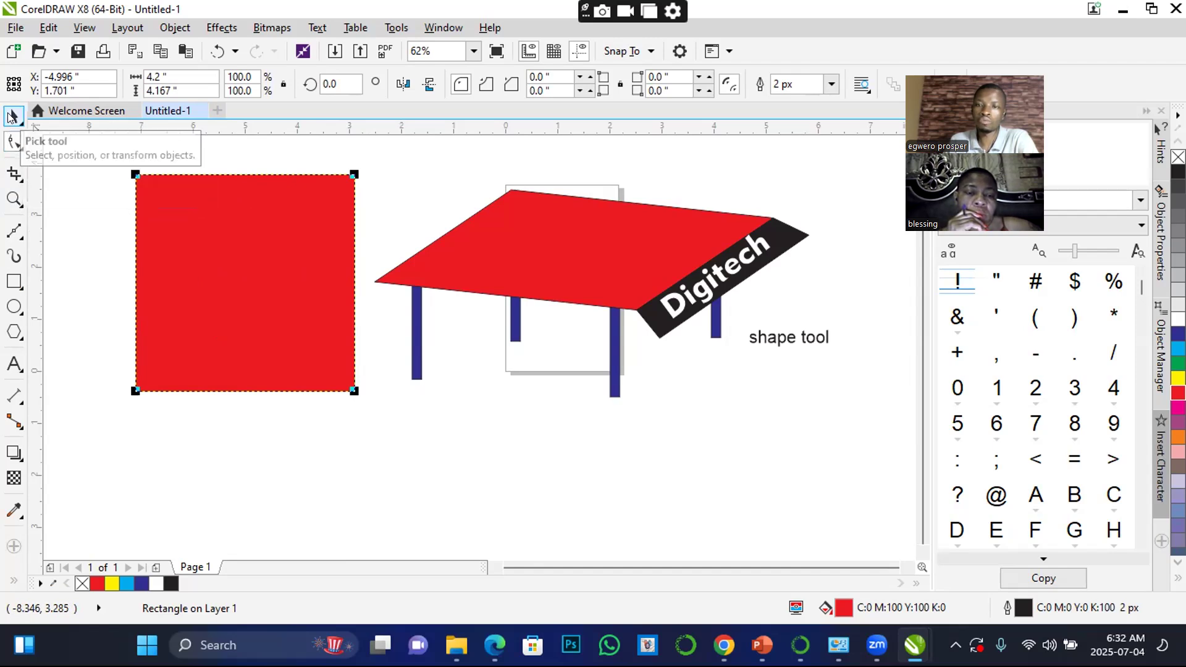
click(11, 116)
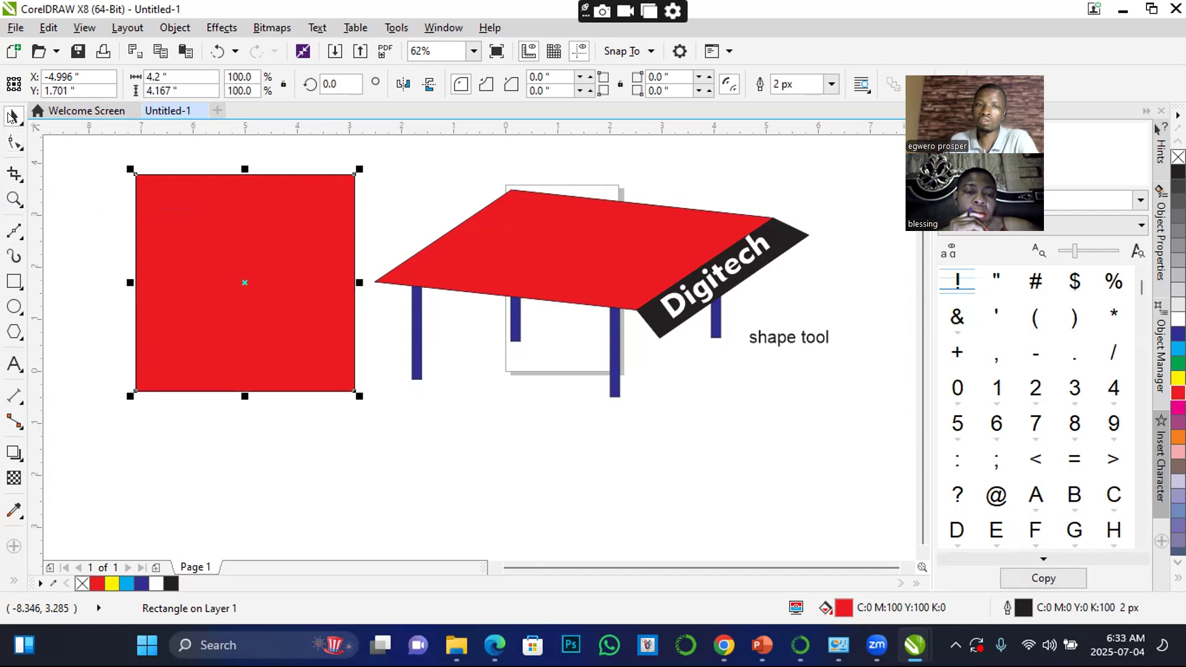
click(15, 144)
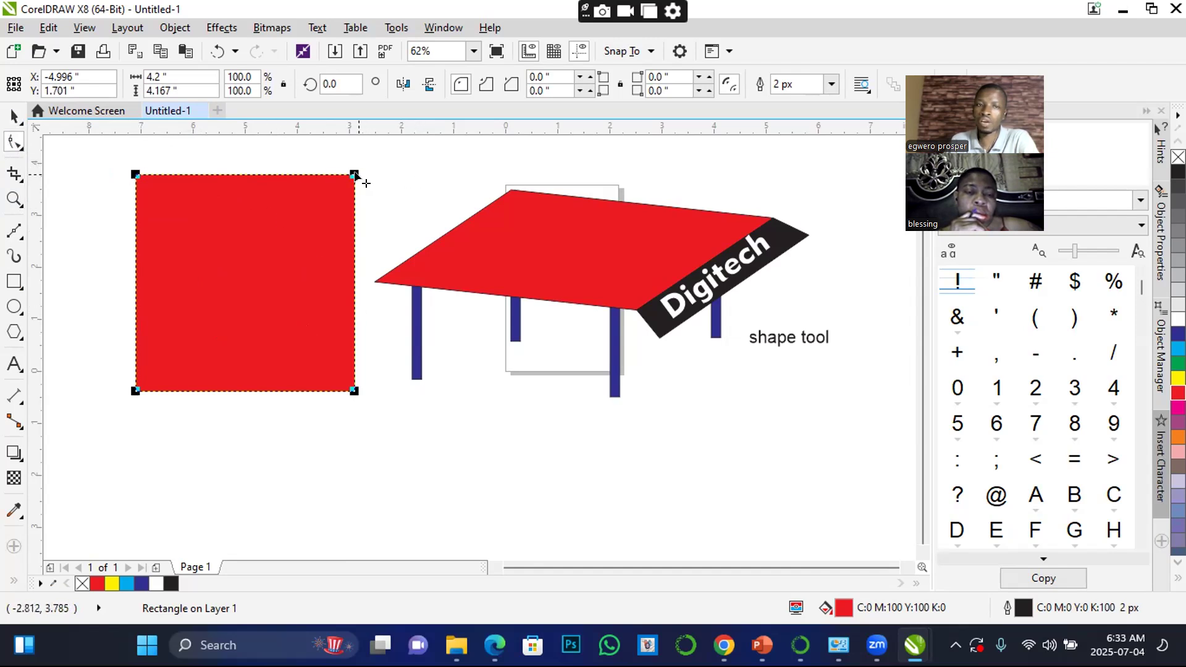
drag(354, 175, 365, 207)
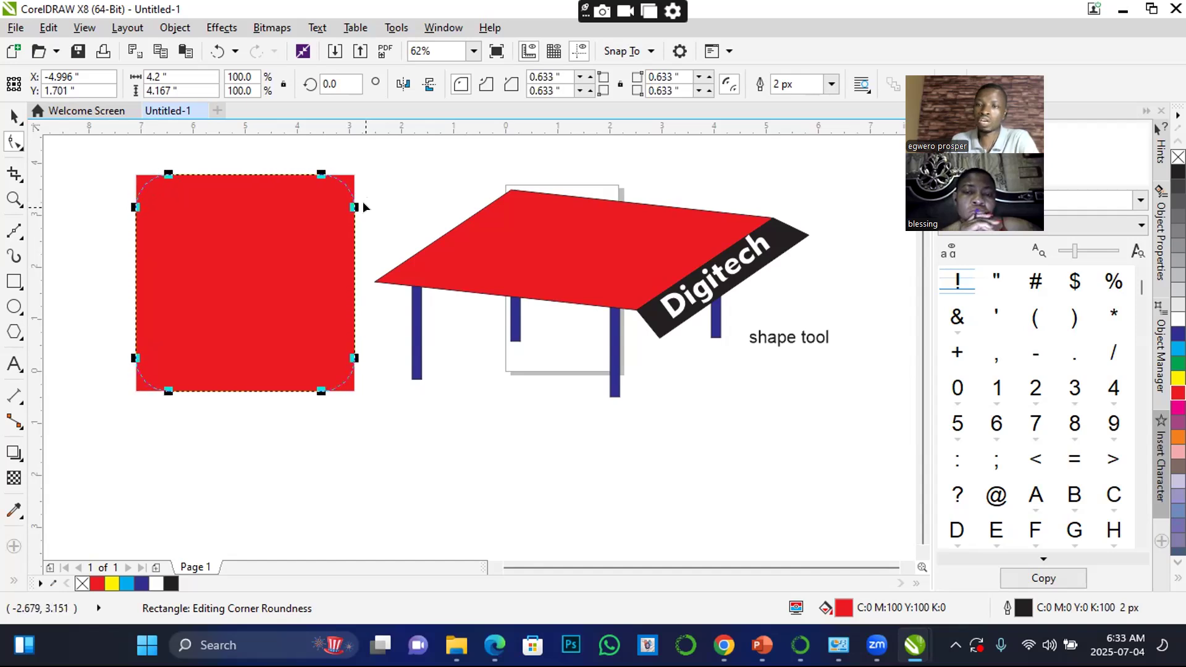
drag(362, 202, 362, 202)
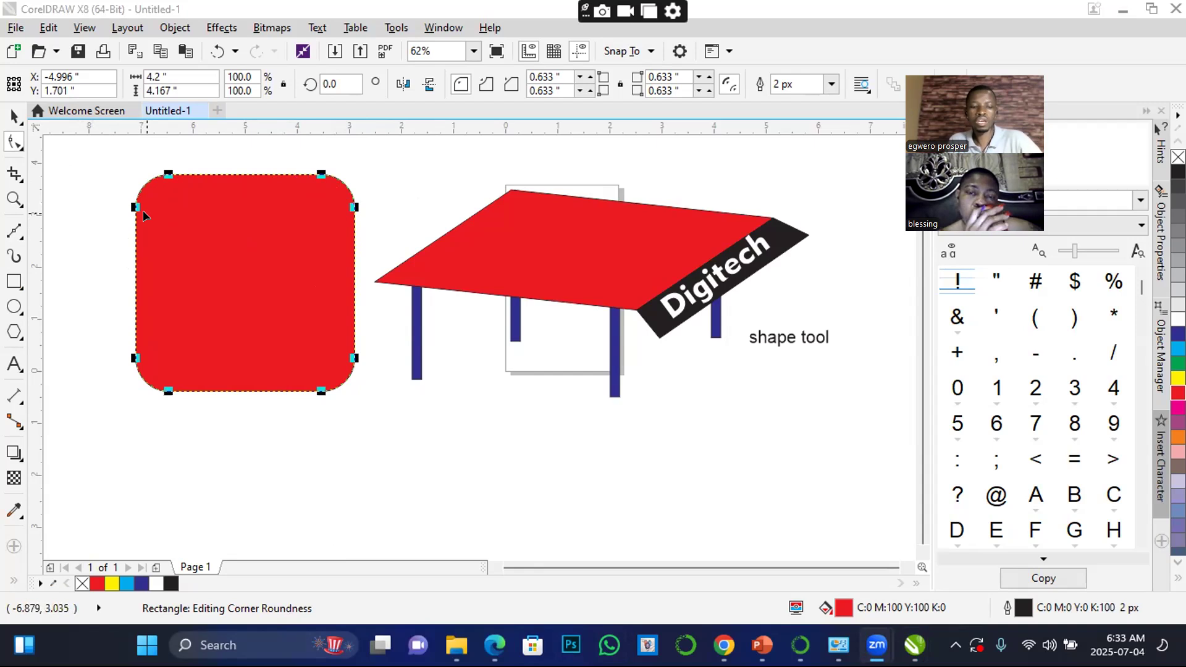
click(14, 115)
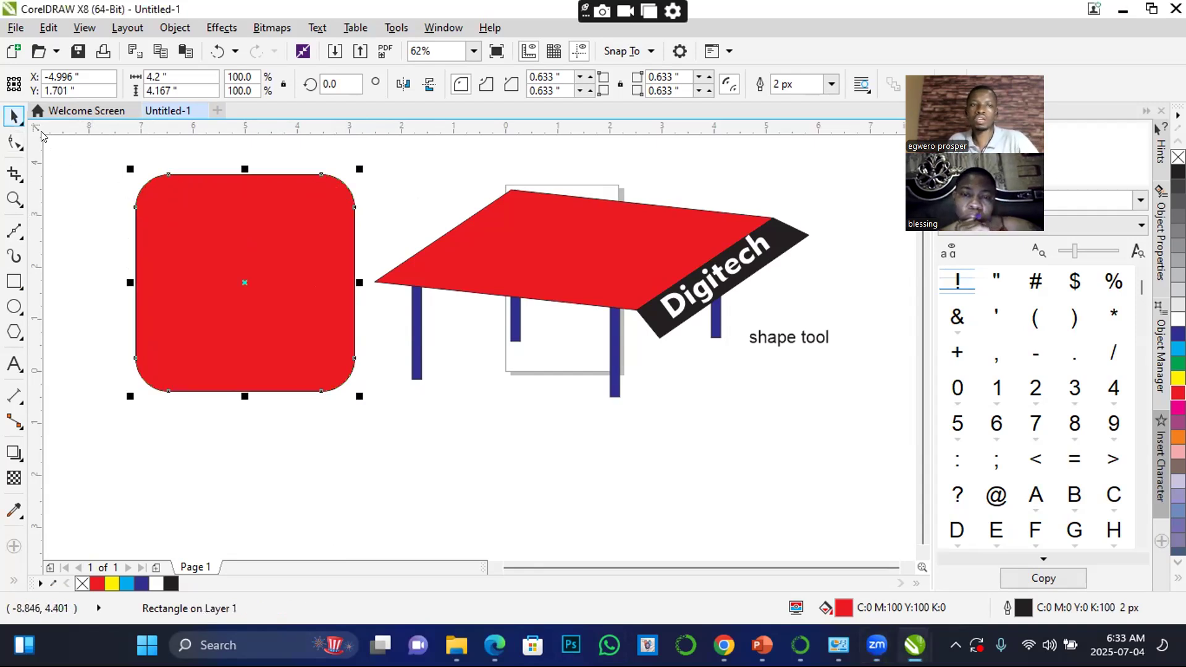
key(ctrl+z)
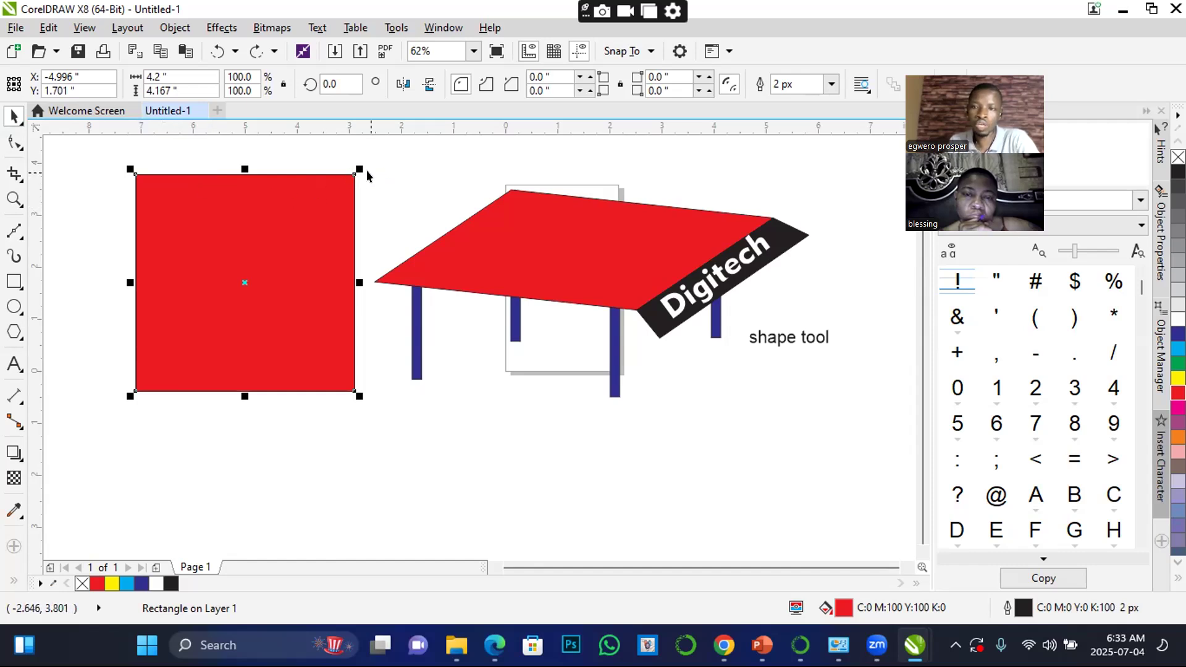
Try to pull the red rectangle's upper-left corner outward with the Shape tool
click(15, 142)
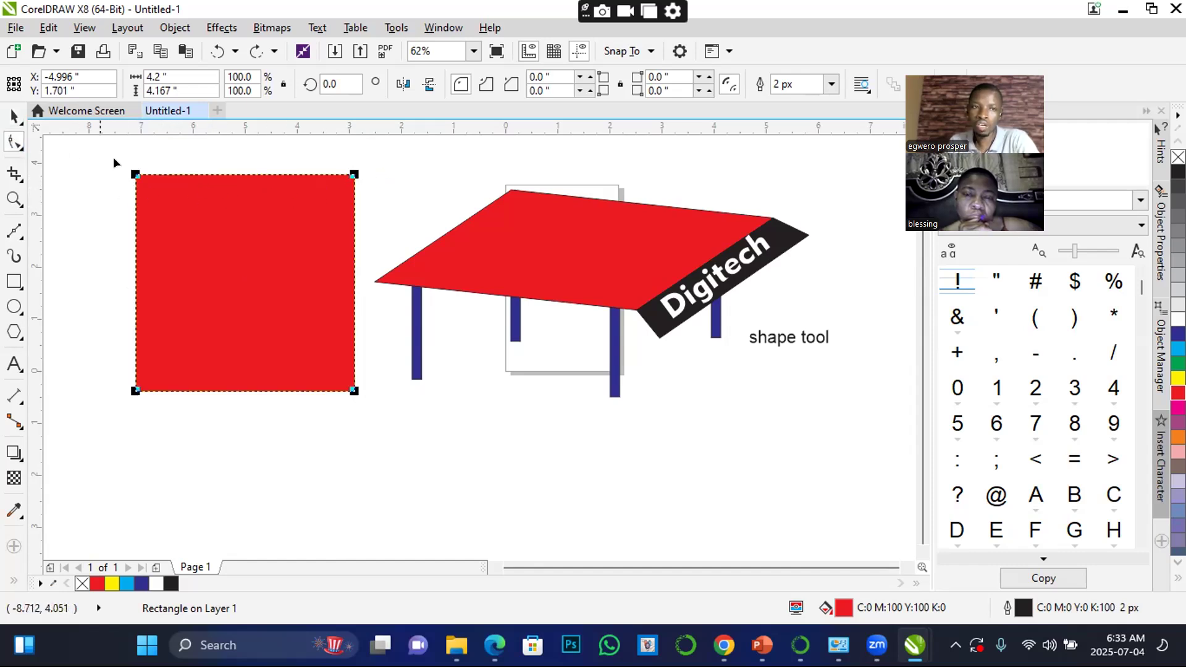
drag(136, 175, 111, 159)
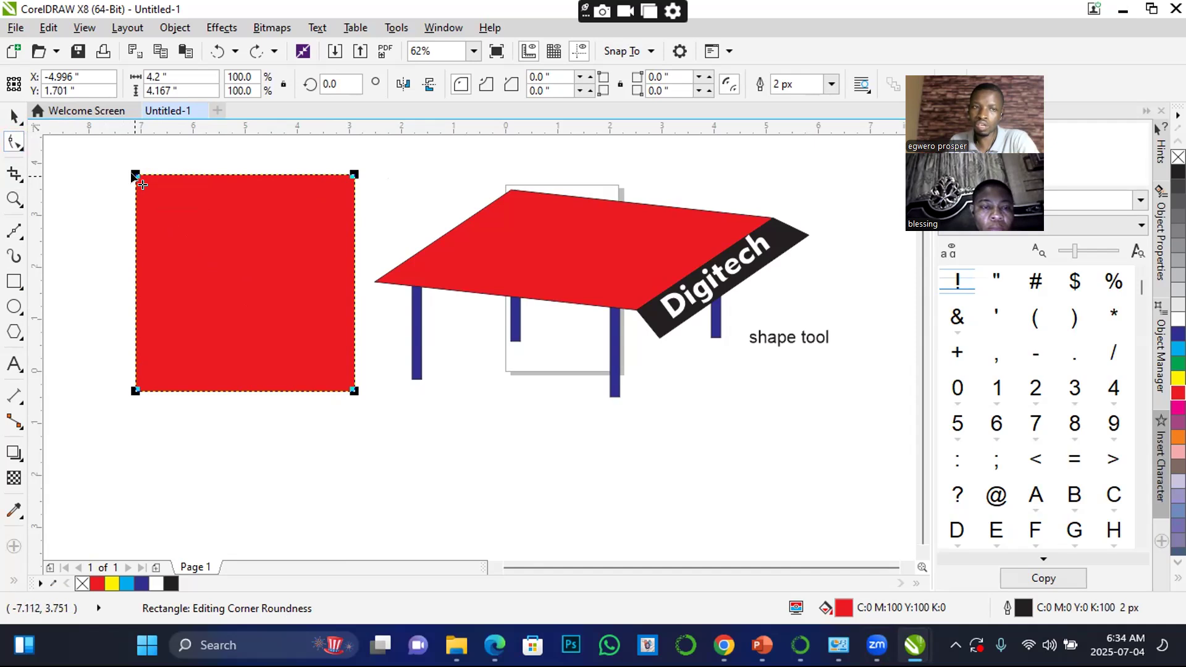
Round the red rectangle's upper-left corner to about 1.767 inches and its lower-right corner to about 2.083 inches with the Shape tool
drag(143, 184, 112, 171)
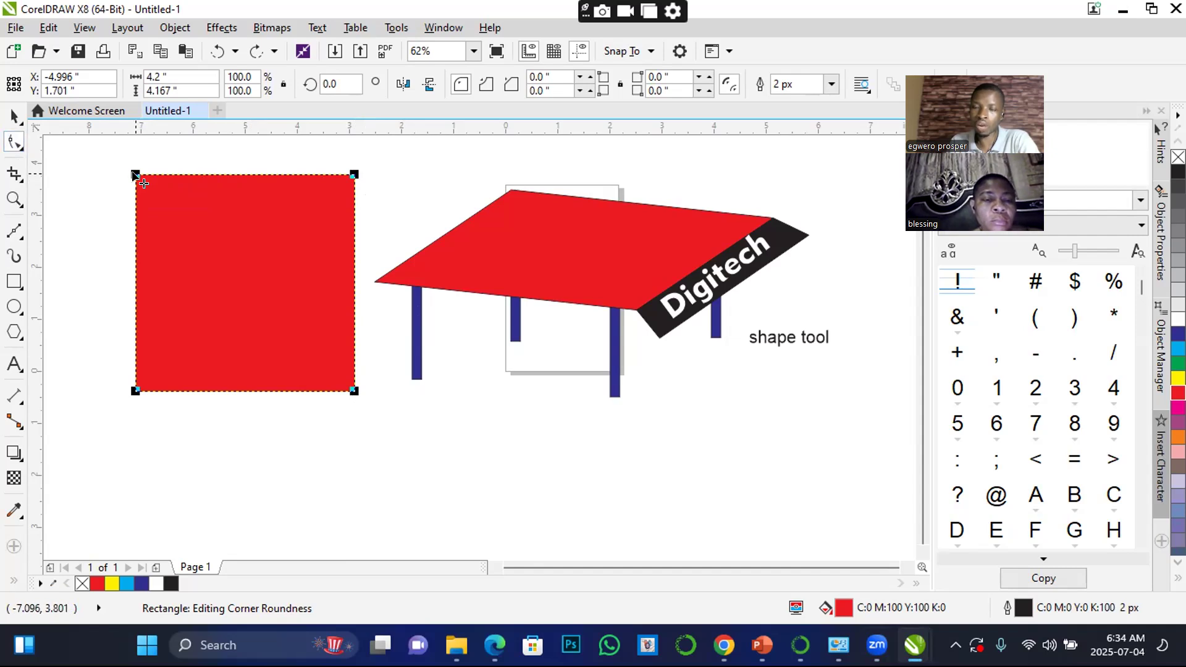
click(135, 175)
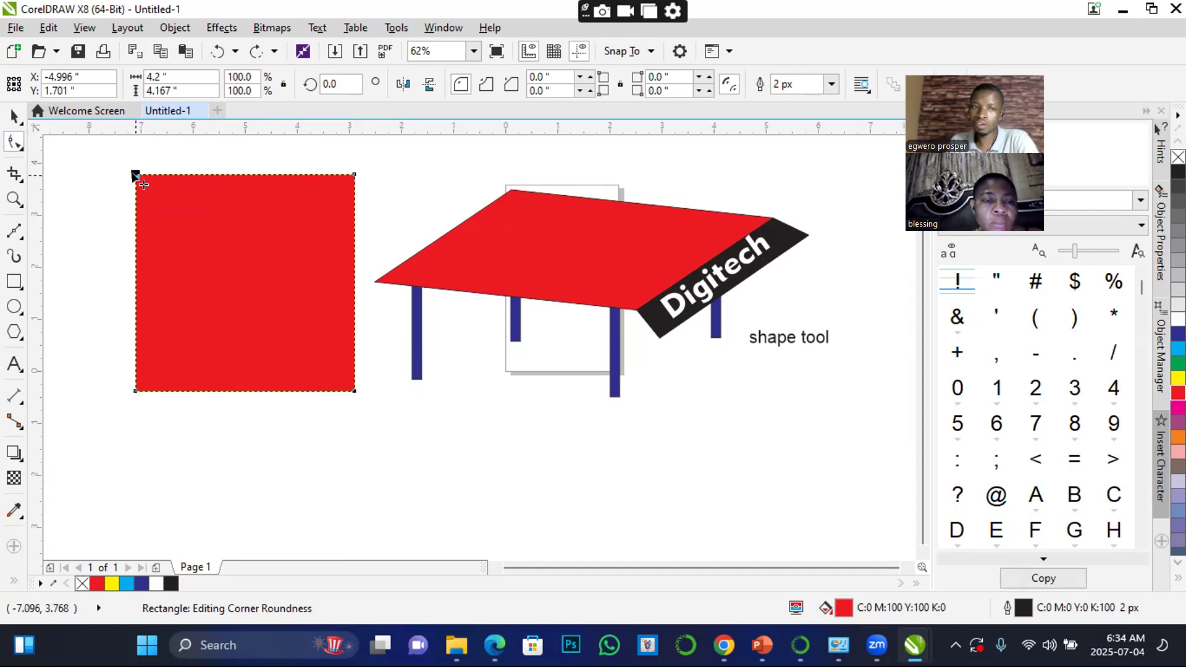
drag(139, 181, 198, 265)
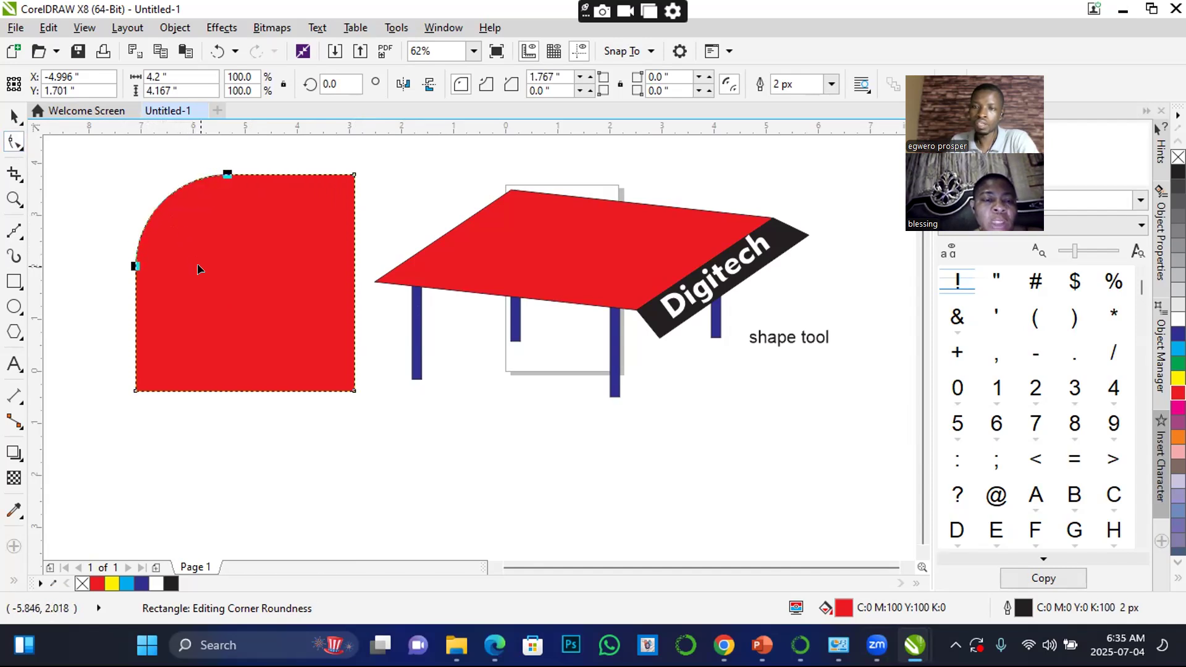
click(355, 391)
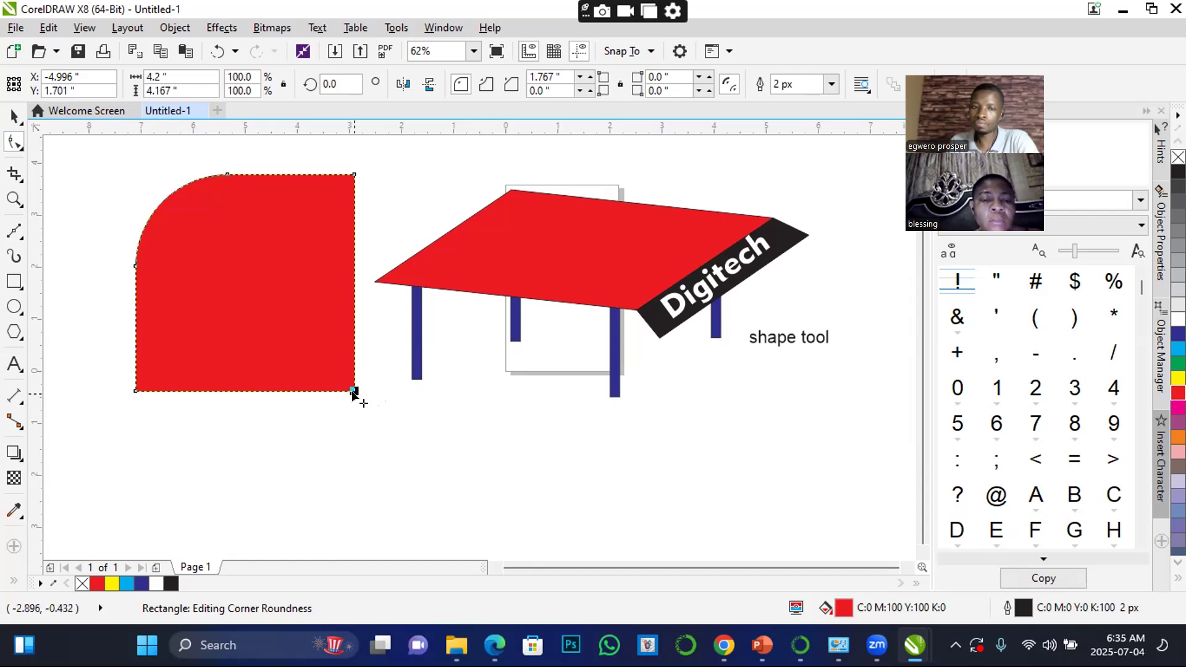
drag(352, 388, 212, 270)
Create a centered copy of the red leaf shape scaled to about 84.8% and fill it with yellow
click(16, 110)
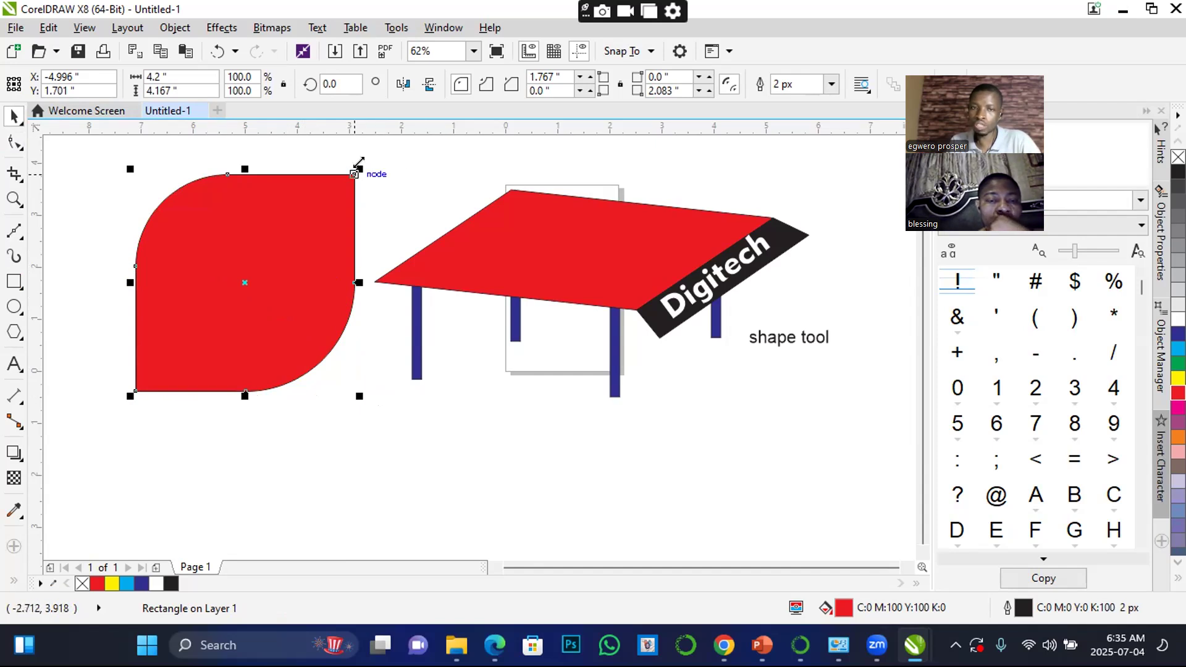
drag(359, 166, 344, 179)
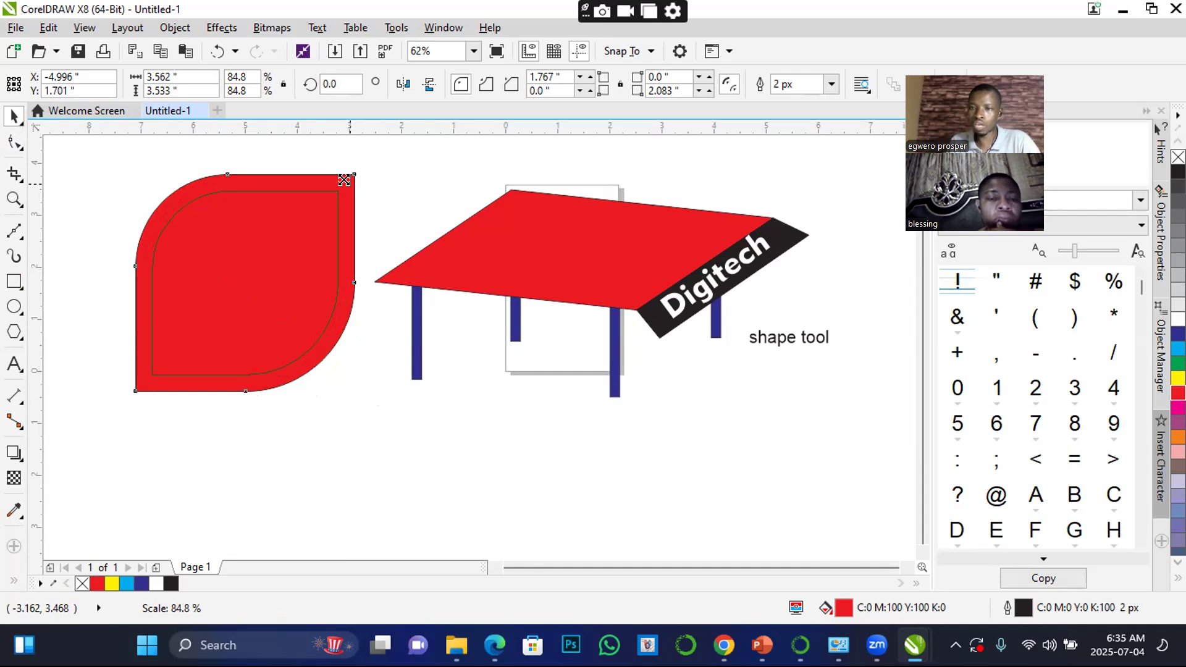
drag(344, 180, 344, 180)
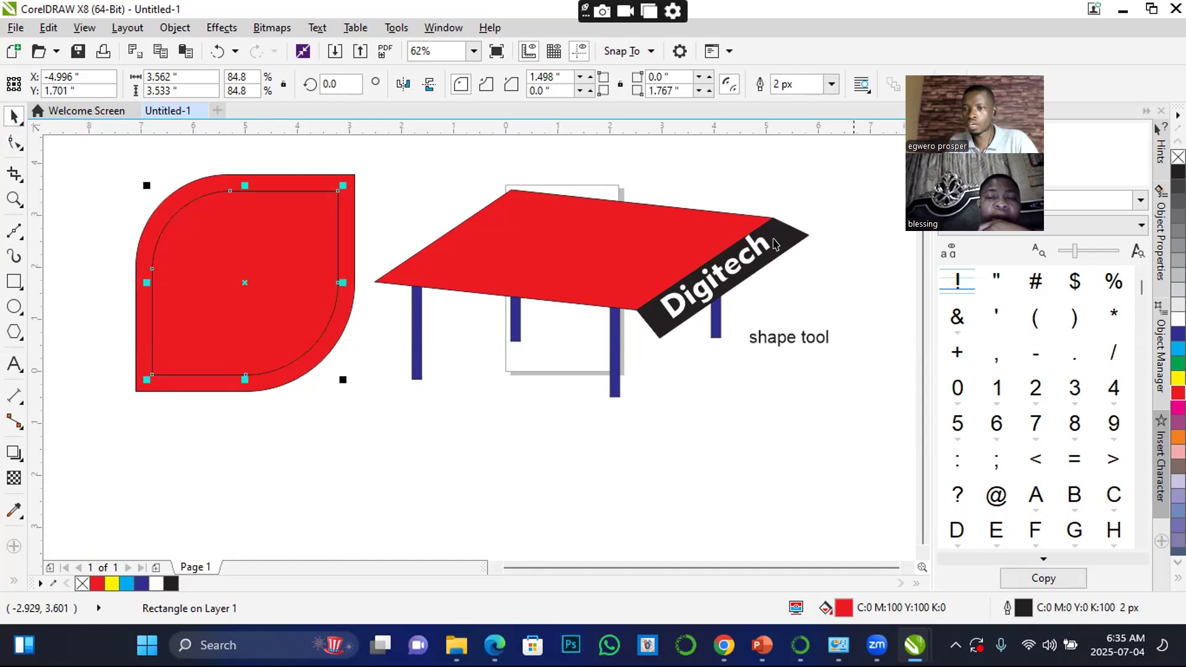
click(1178, 377)
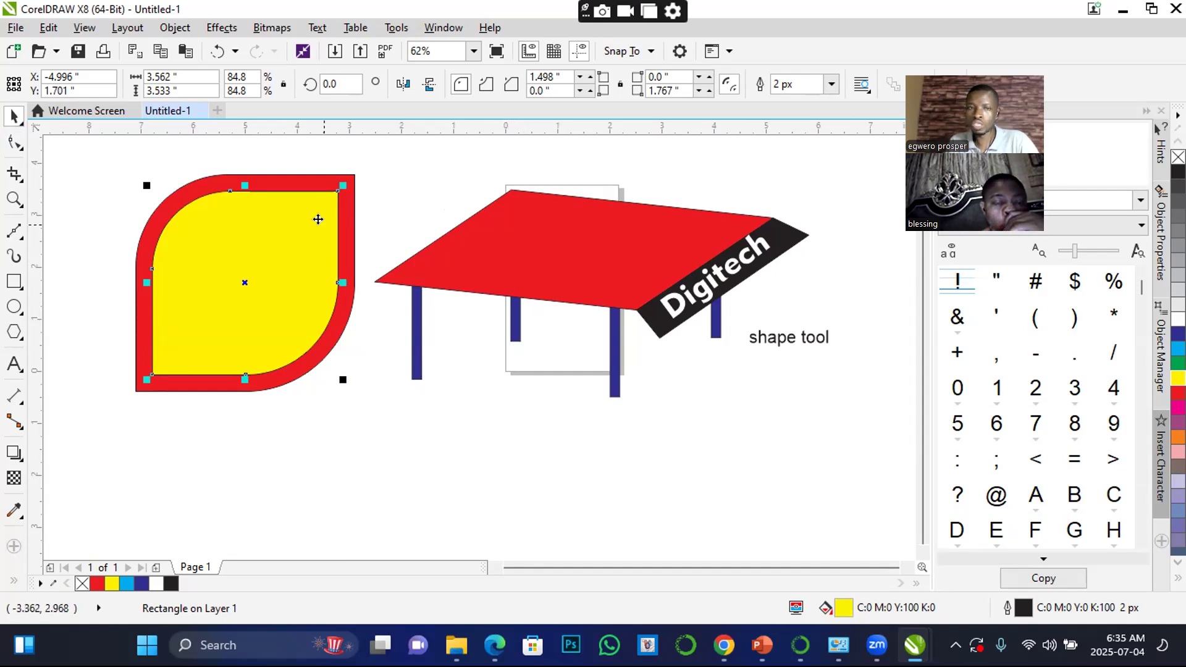
Set the outline width of the yellow inner shape to None and deselect it
scroll(343, 230, up, 1)
scroll(321, 243, up, 2)
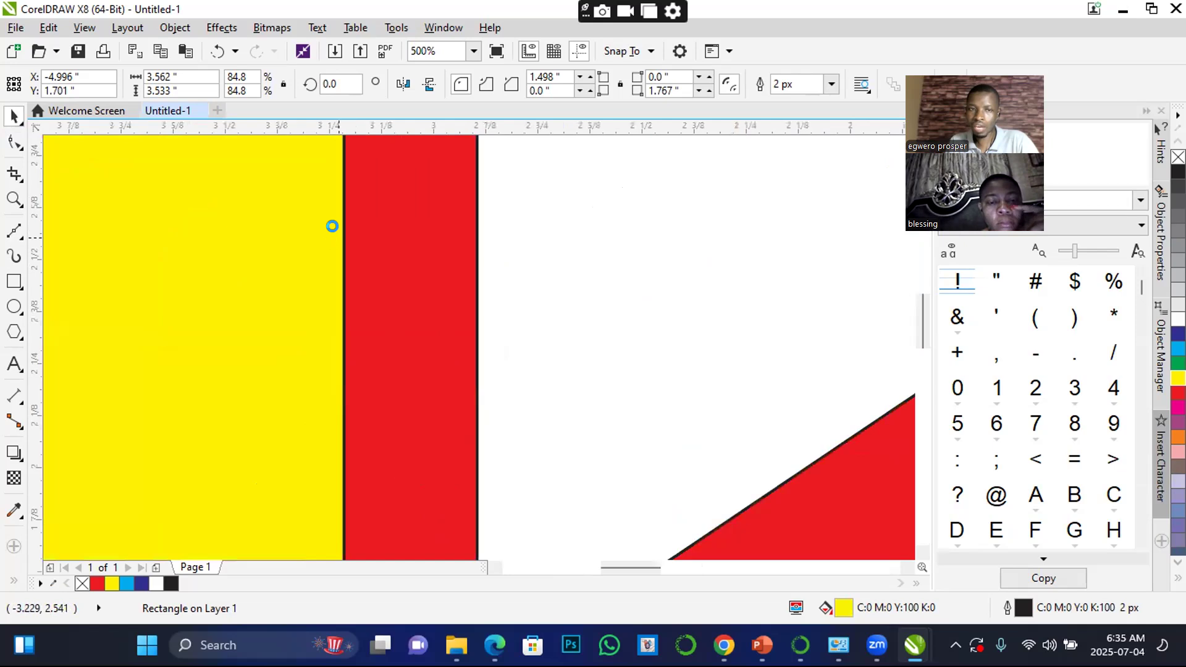
scroll(343, 325, down, 3)
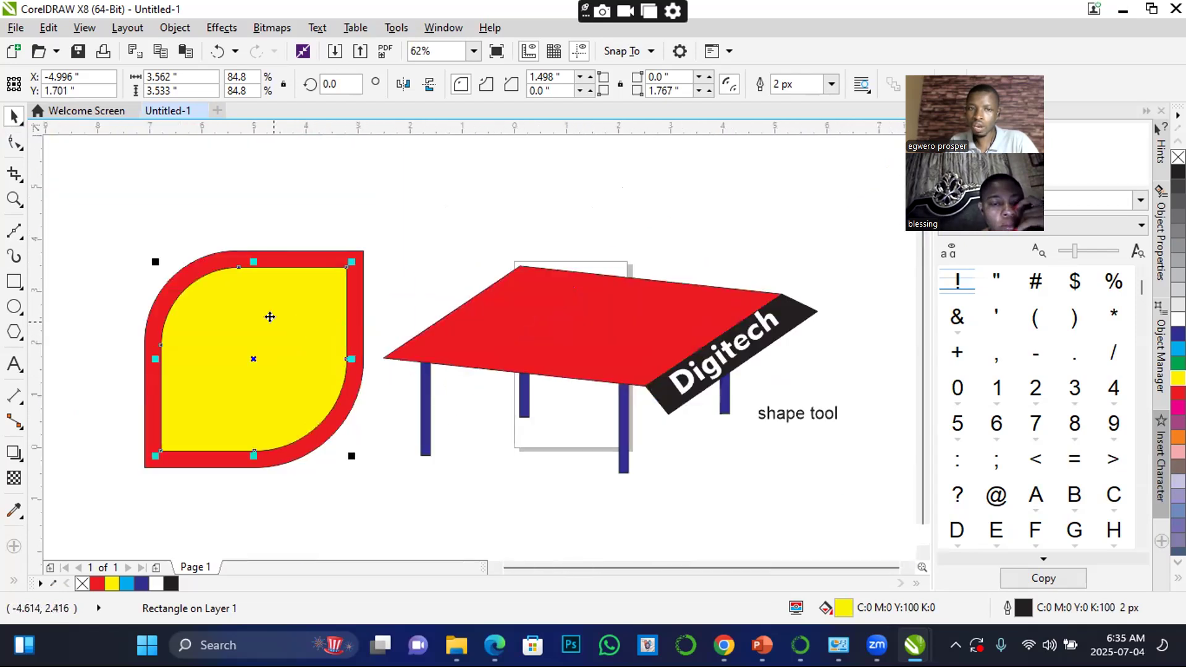
click(832, 85)
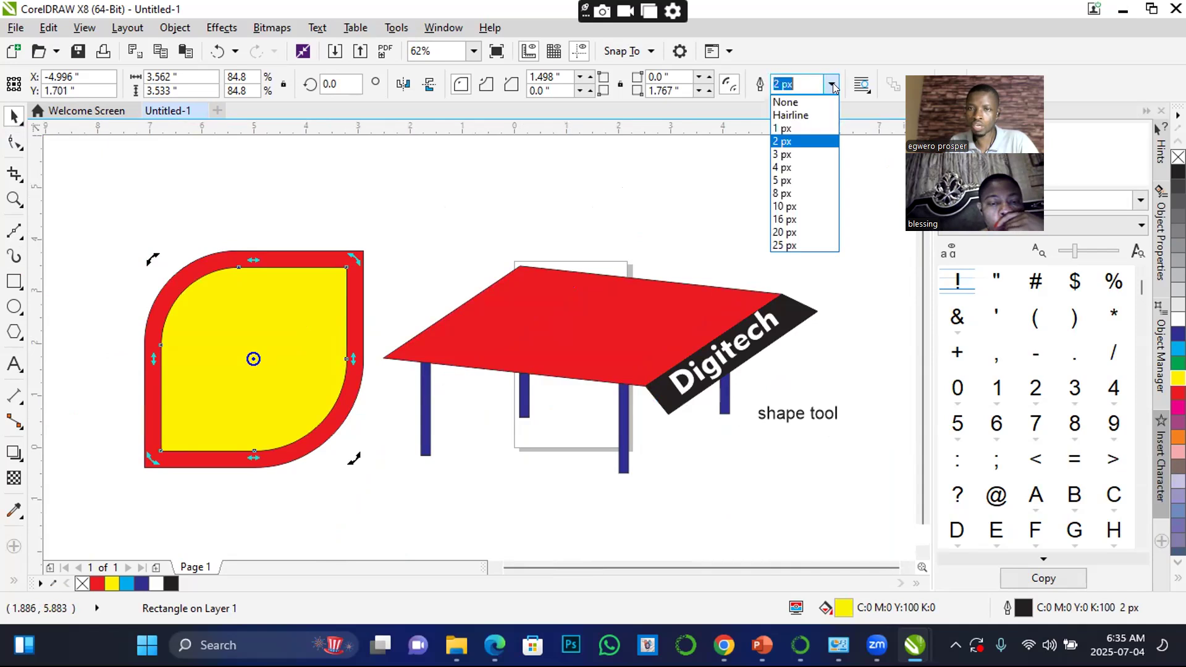
click(788, 101)
click(500, 212)
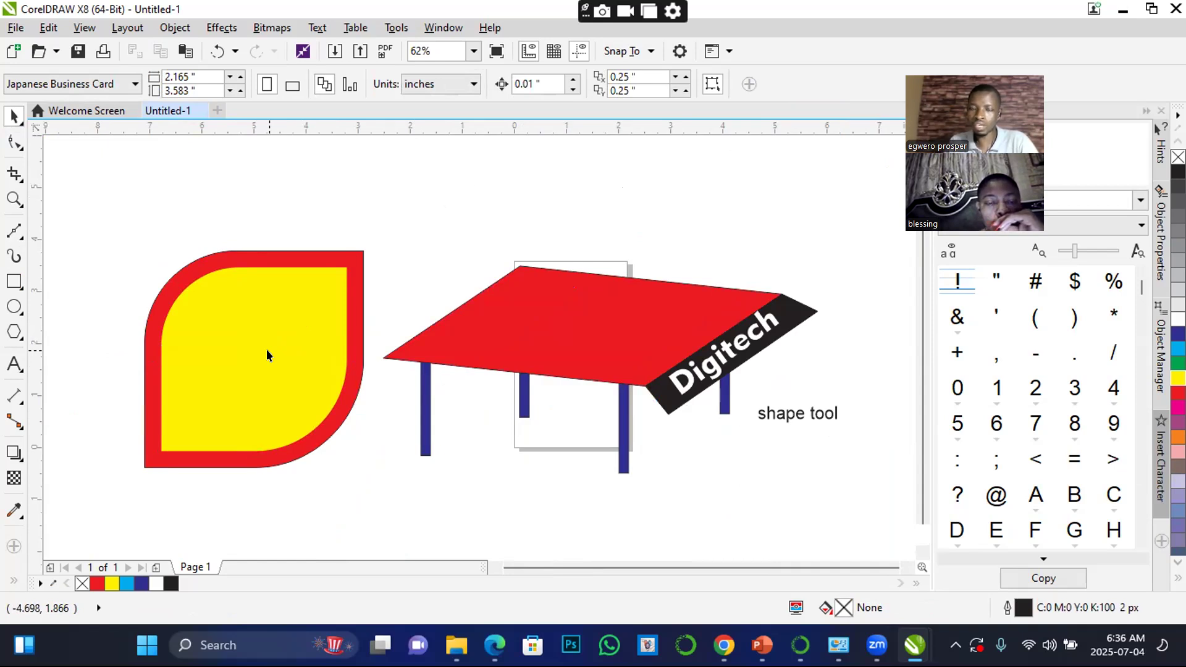
Draw a rectangle about 7.77 by 8.5 inches on the empty area right of the table and fill it with red
scroll(266, 350, down, 1)
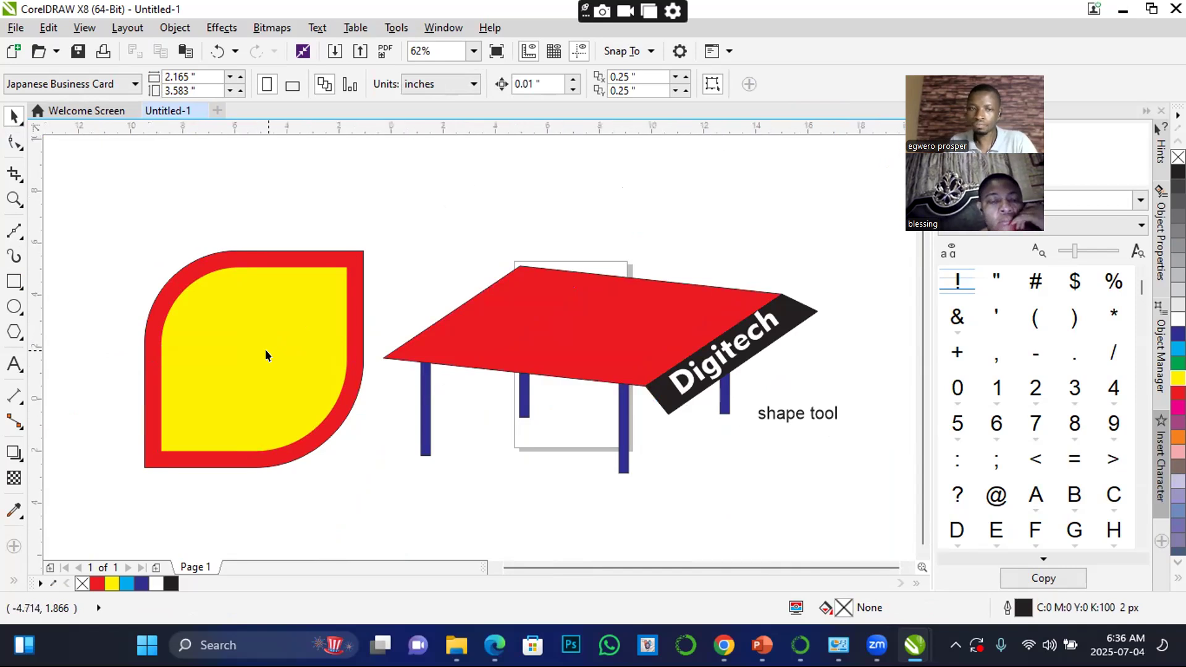
scroll(266, 350, down, 1)
scroll(257, 368, up, 1)
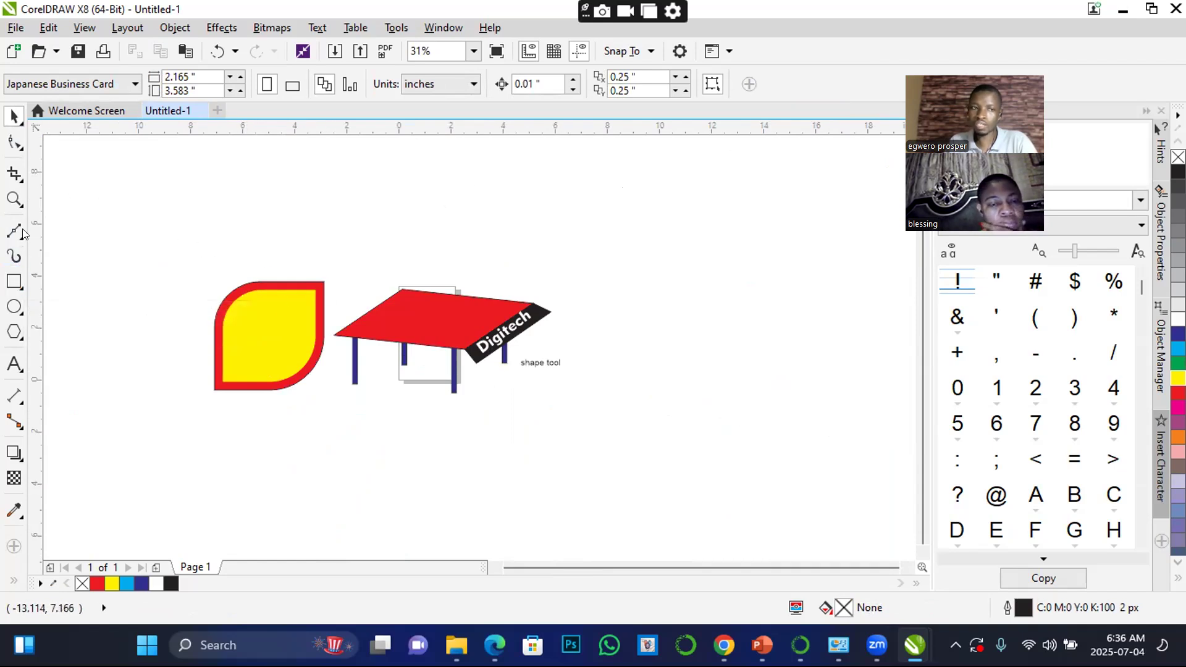
click(14, 283)
drag(686, 214, 888, 435)
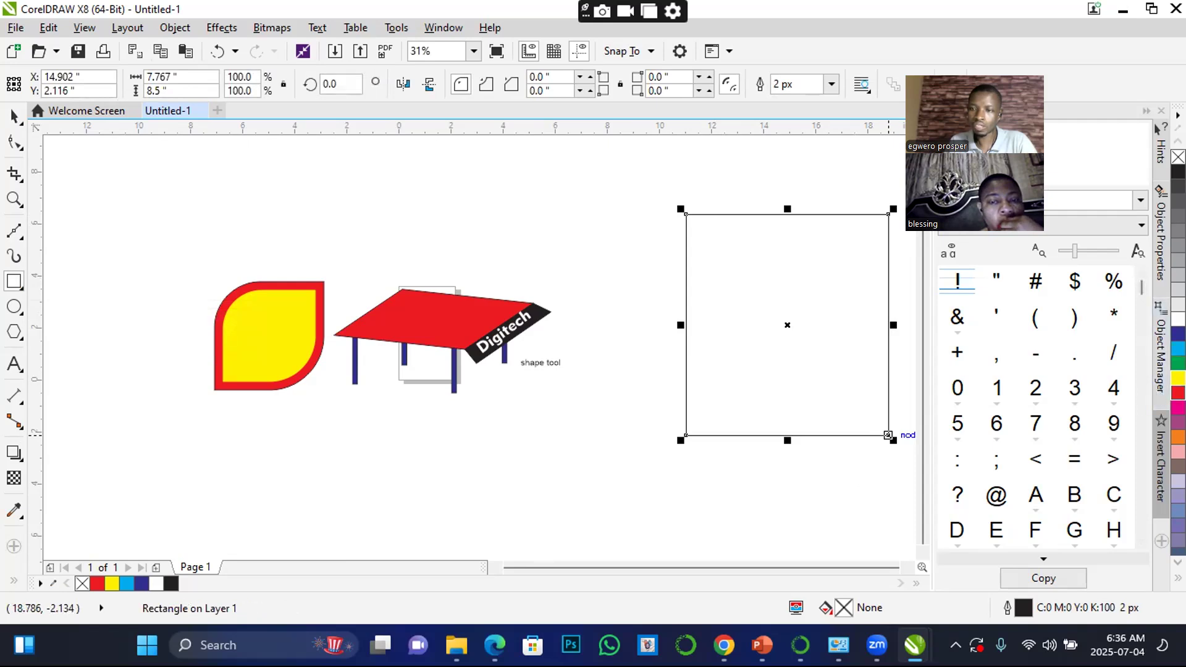
click(1178, 393)
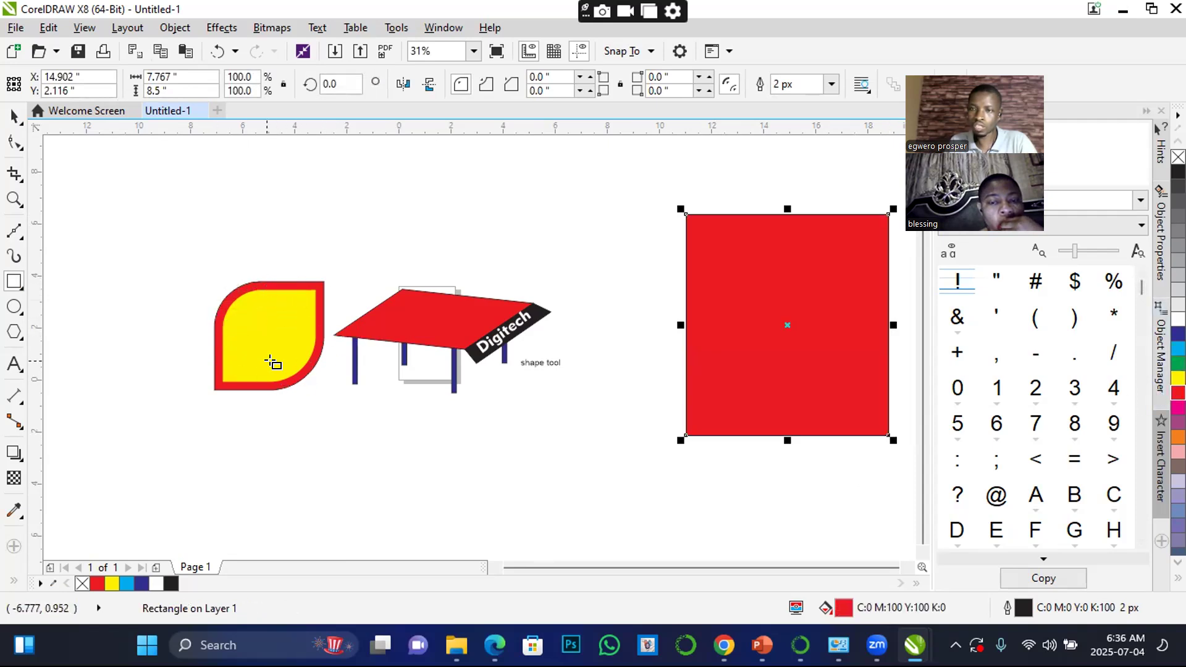
Move the large red rectangle over the table, then back to its right with the center at about X 10.8, Y 2.5 inches
click(14, 116)
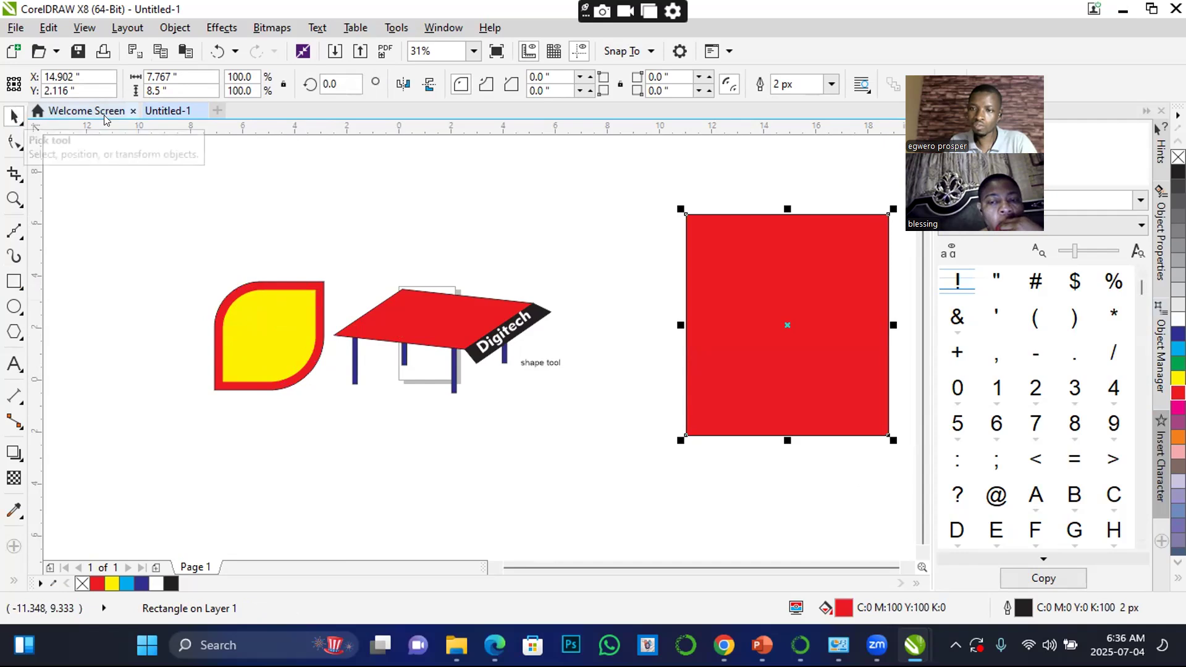
drag(789, 311, 453, 314)
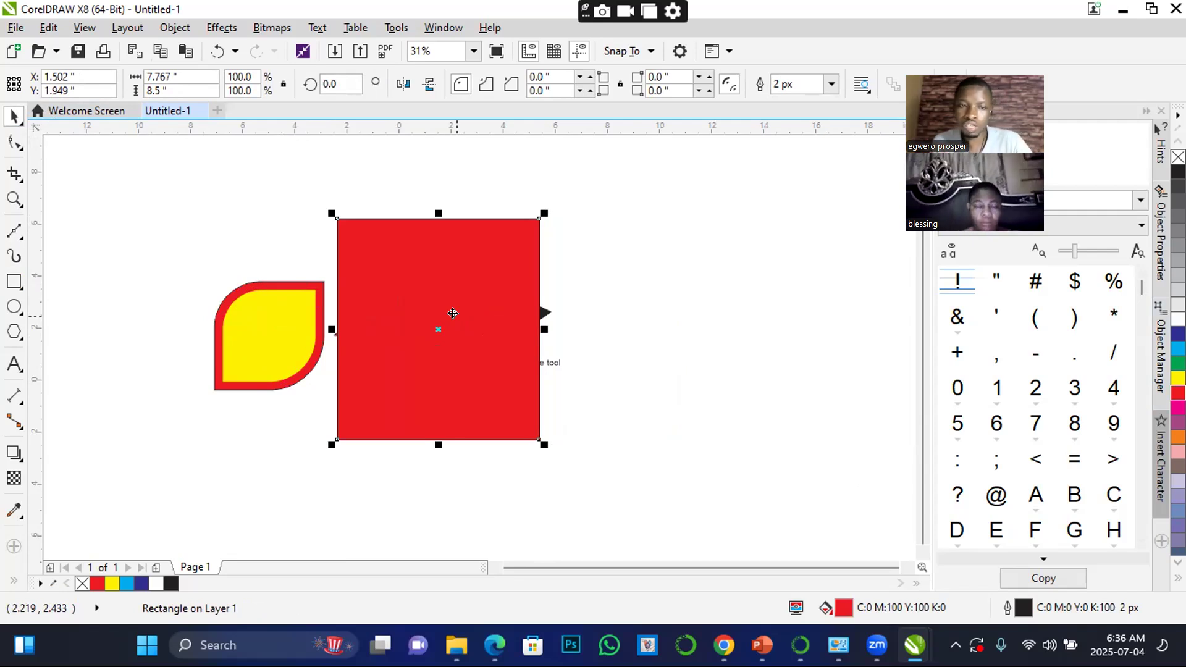
drag(424, 272, 667, 259)
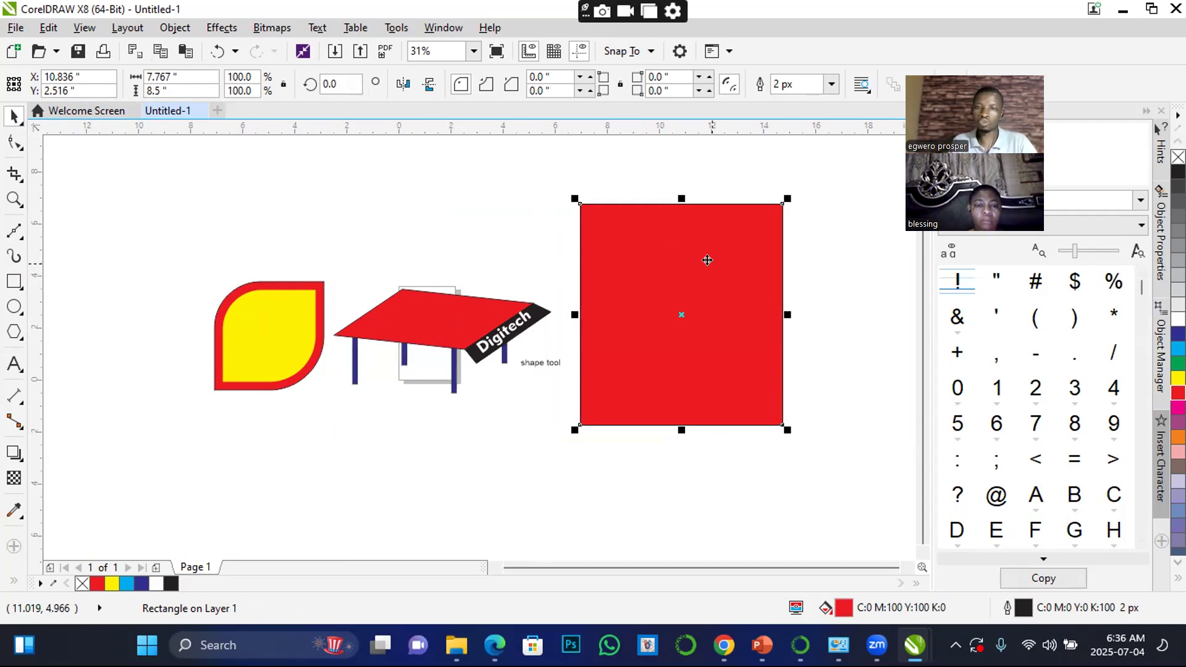
click(272, 342)
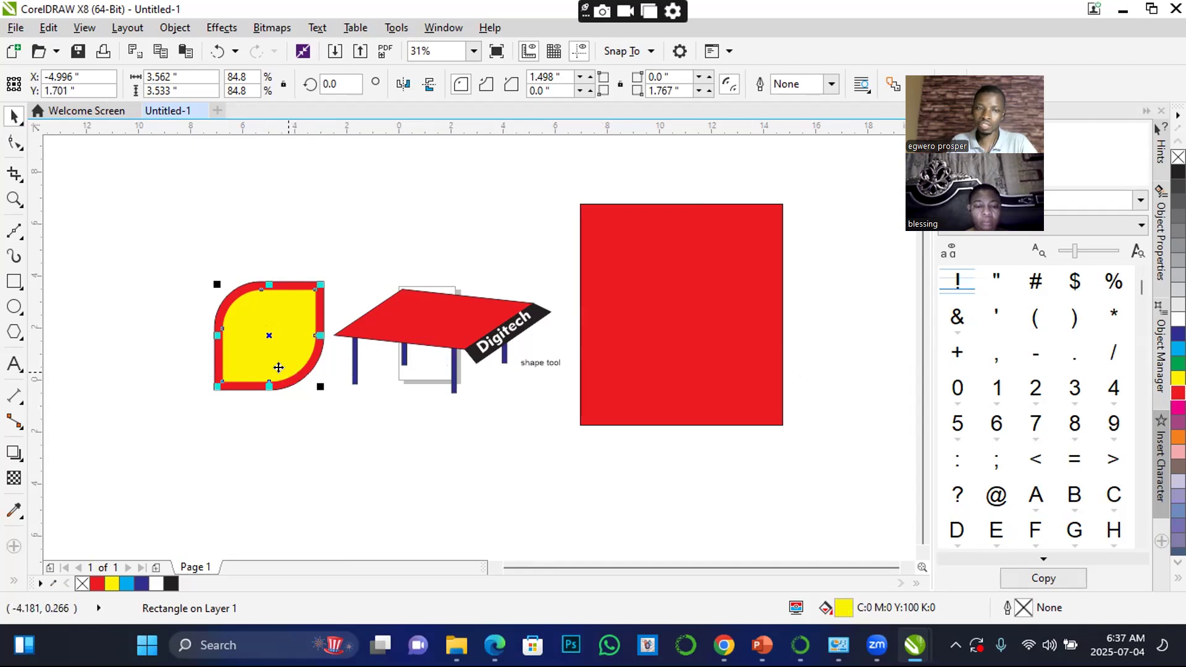
click(161, 298)
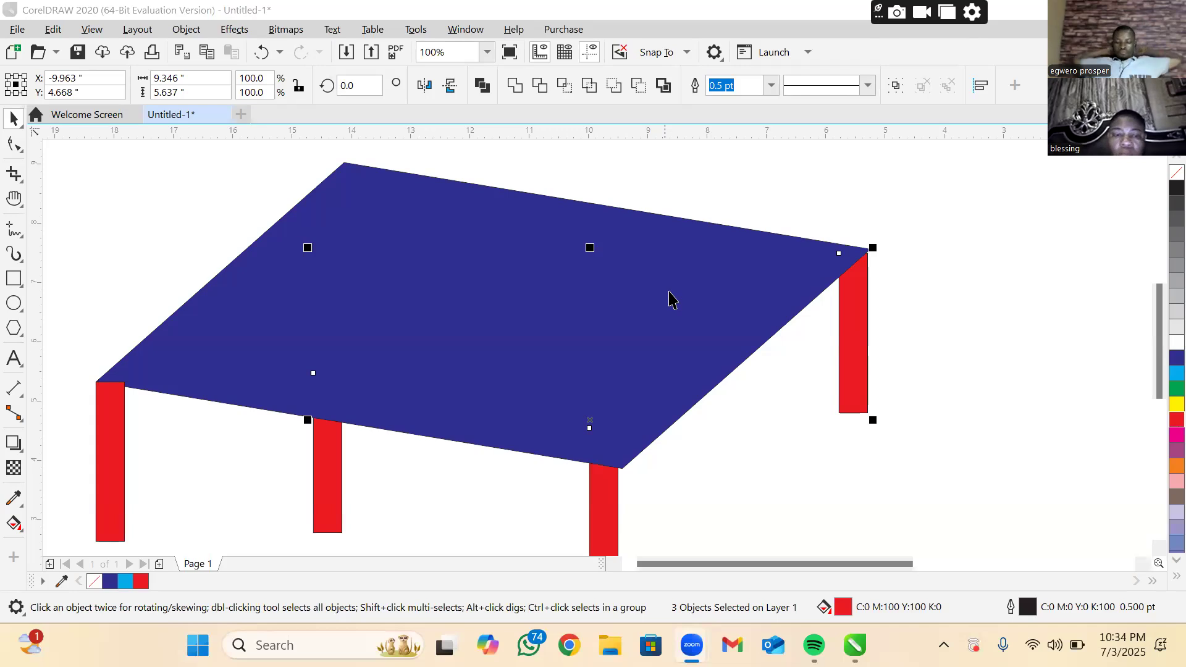
In the CorelDRAW 2020 drawing, delete the blue tabletop and all four red table legs
key(Delete)
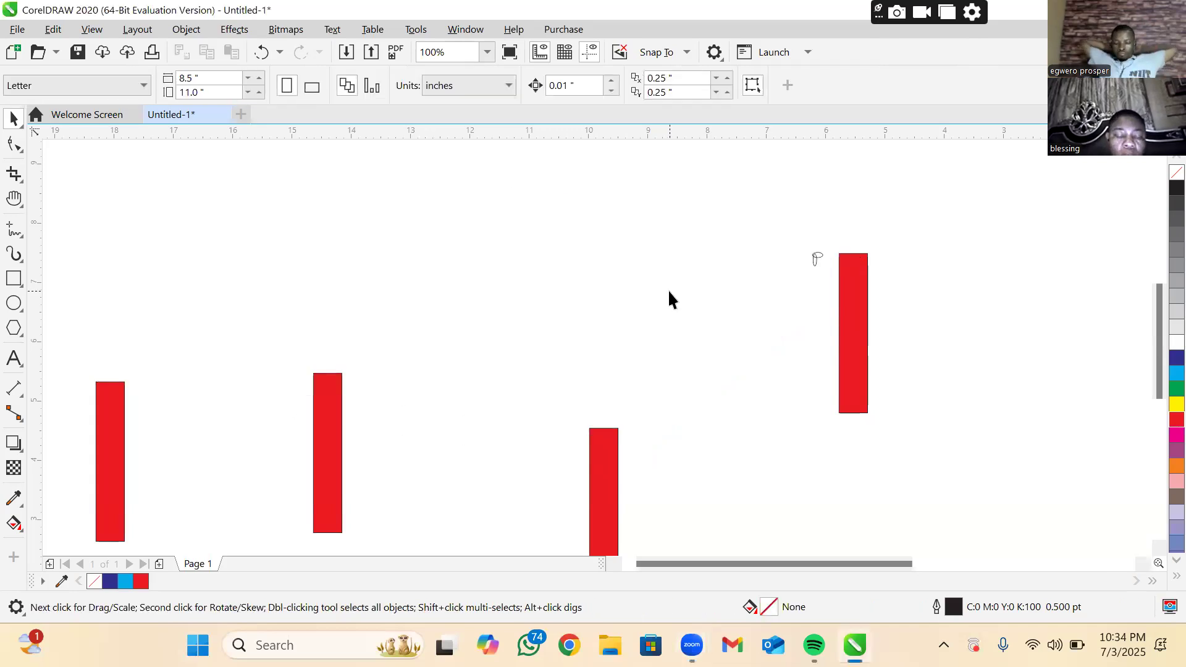
click(111, 436)
click(112, 443)
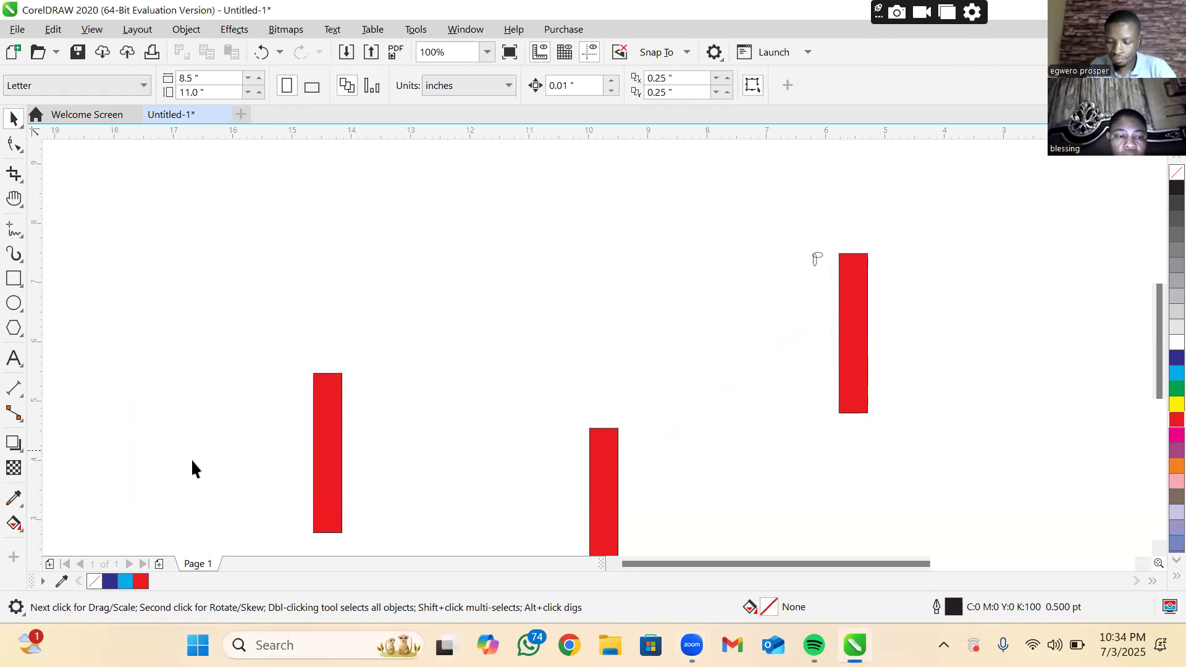
click(332, 451)
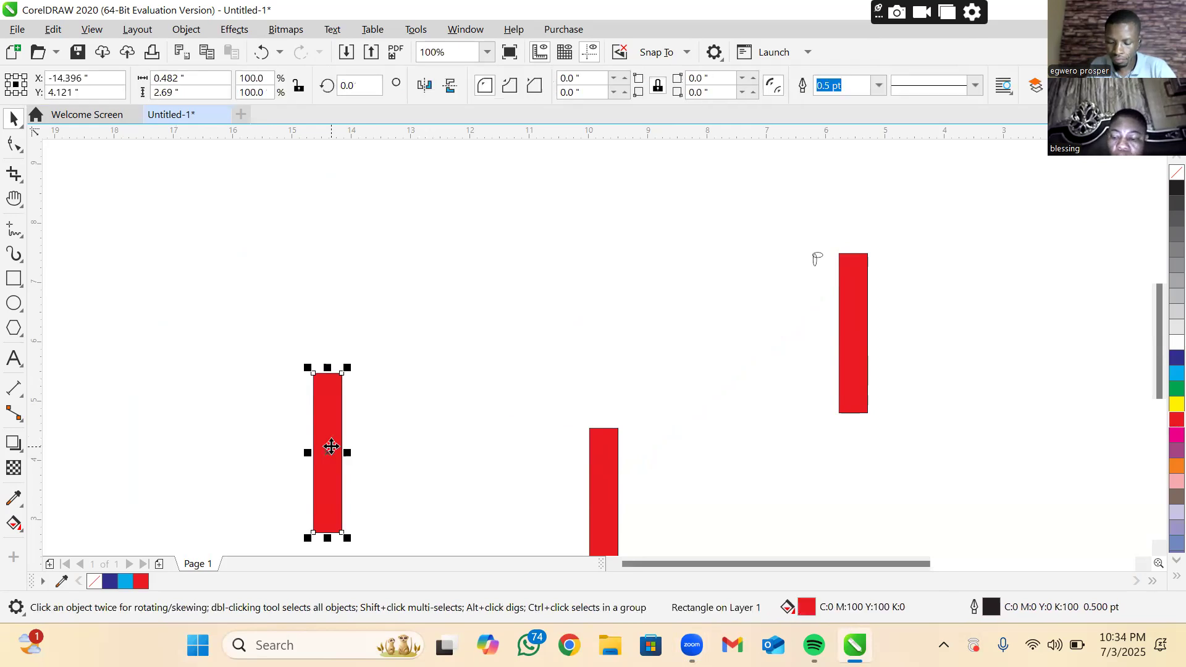
key(Delete)
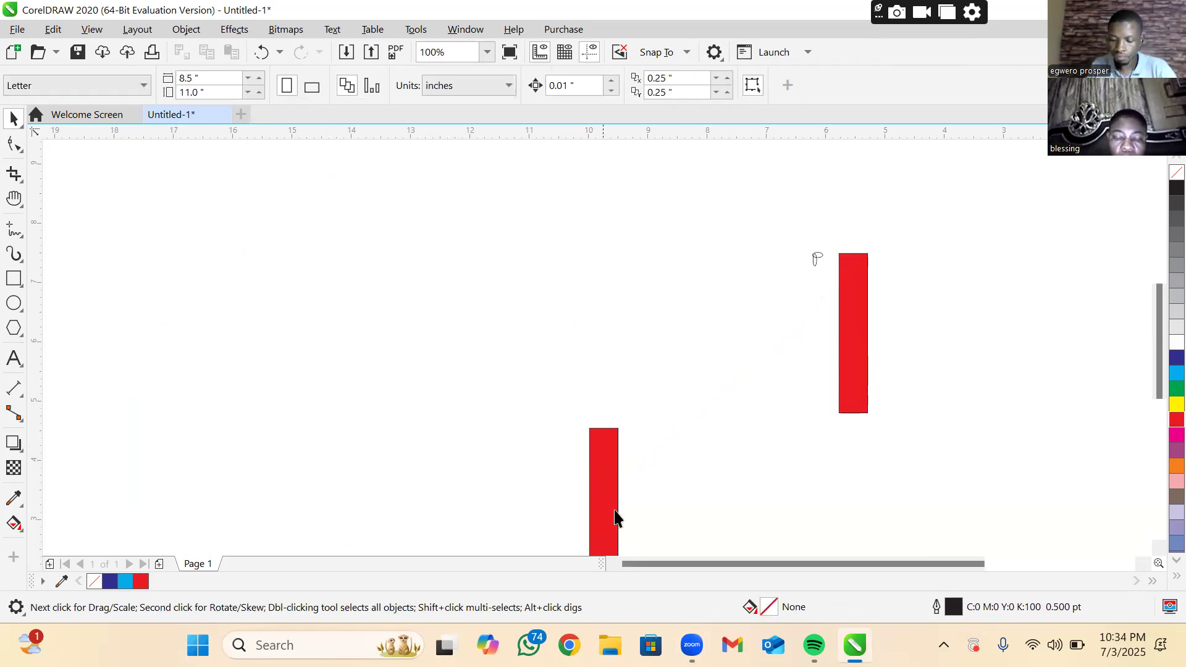
click(614, 510)
click(614, 511)
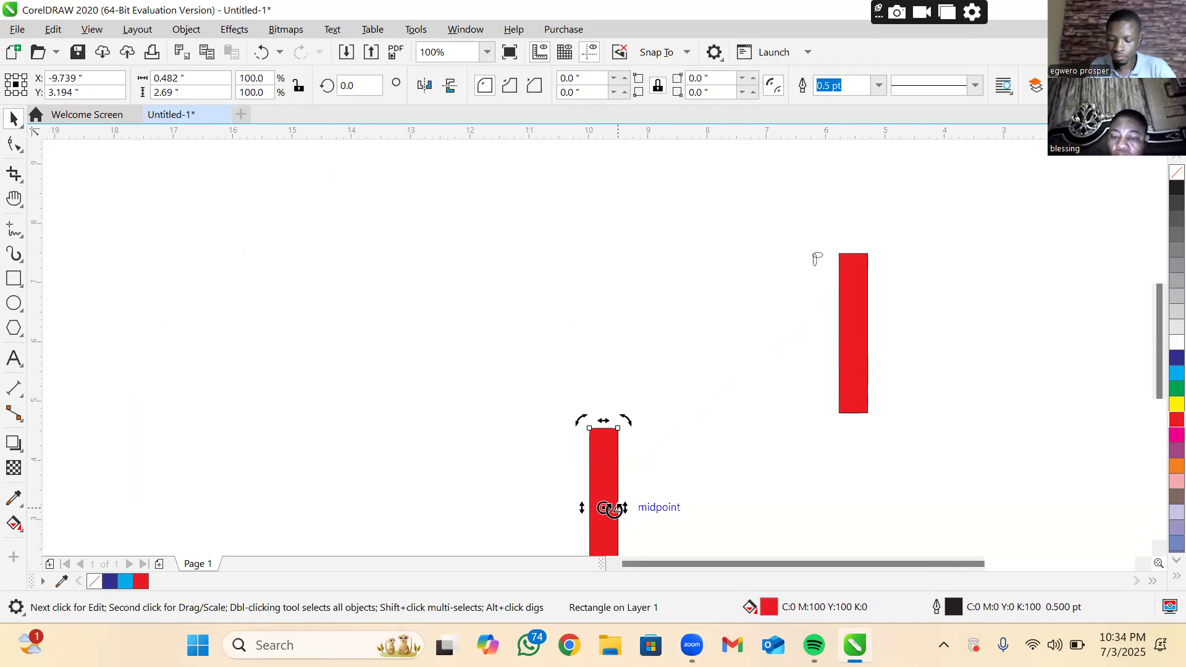
click(615, 512)
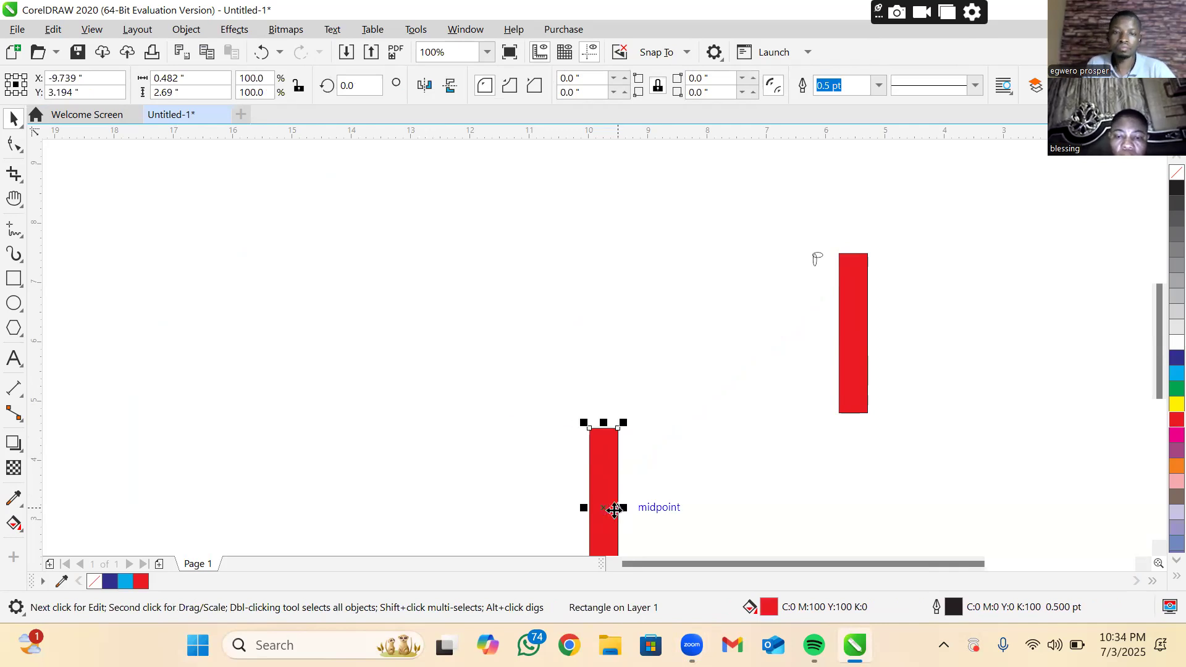
key(Delete)
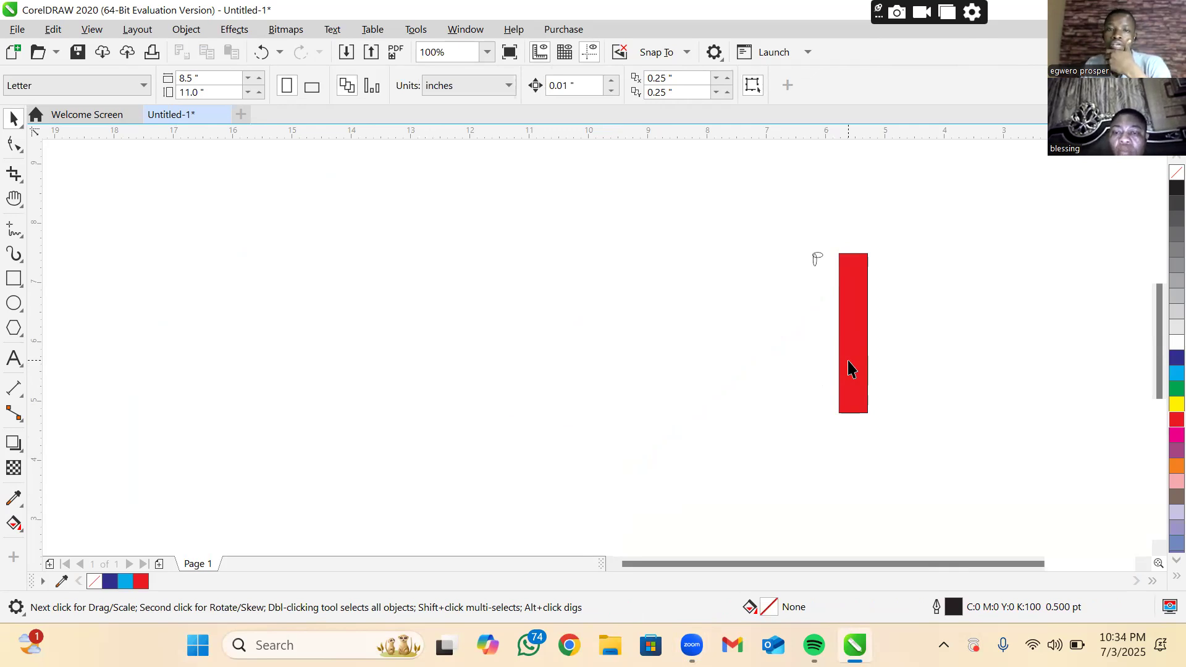
click(848, 365)
key(Delete)
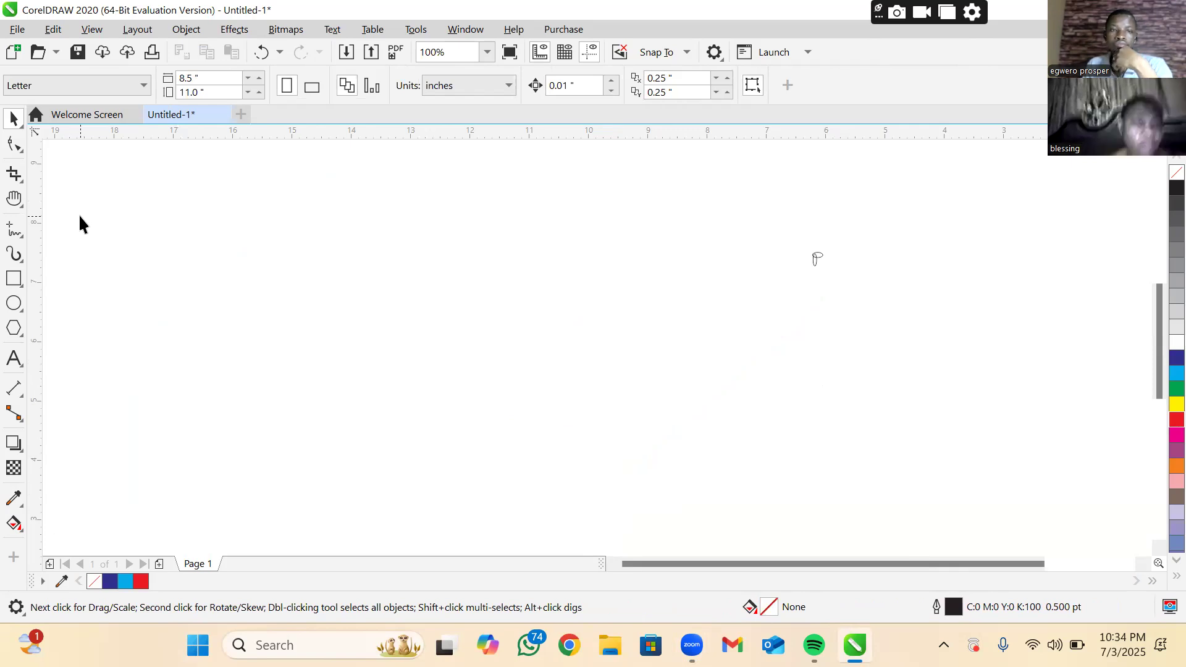
Draw a rectangle about 4.14 by 3.31 inches on the emptied canvas and fill it with red
click(20, 285)
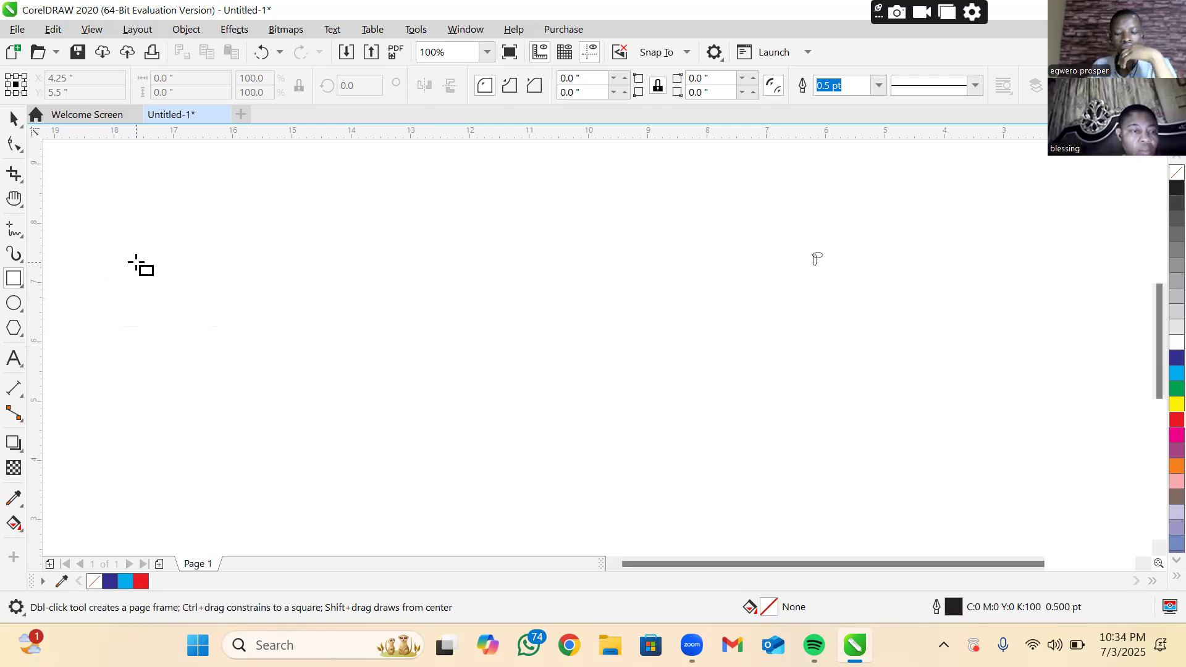
drag(185, 271, 429, 468)
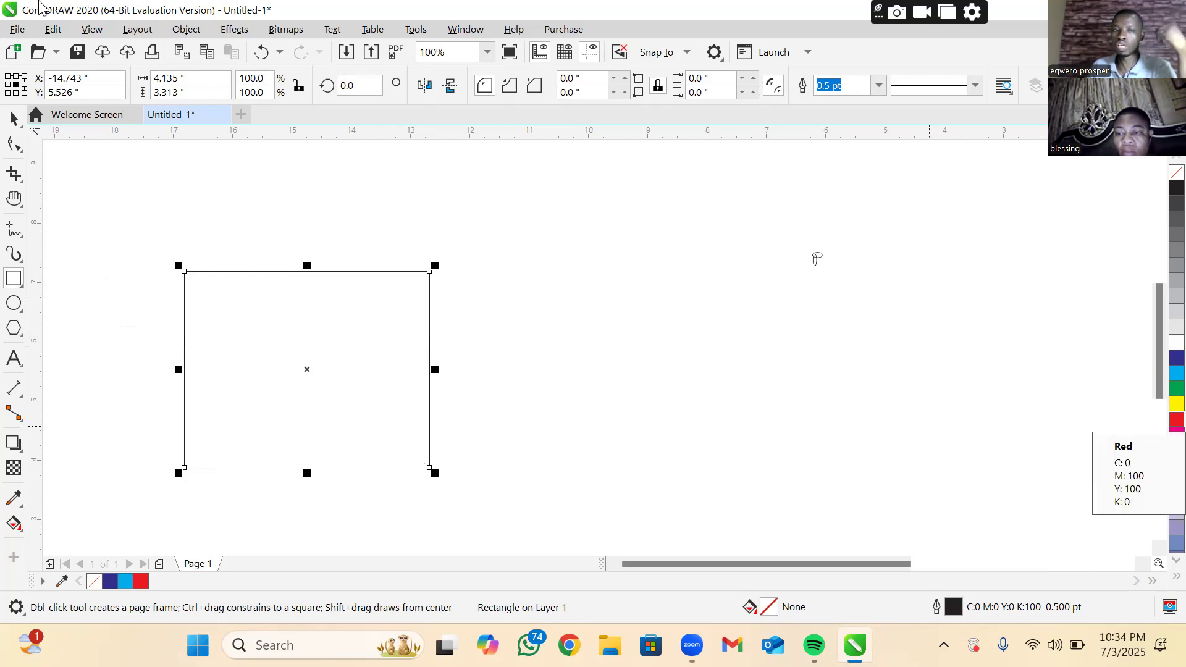
click(13, 118)
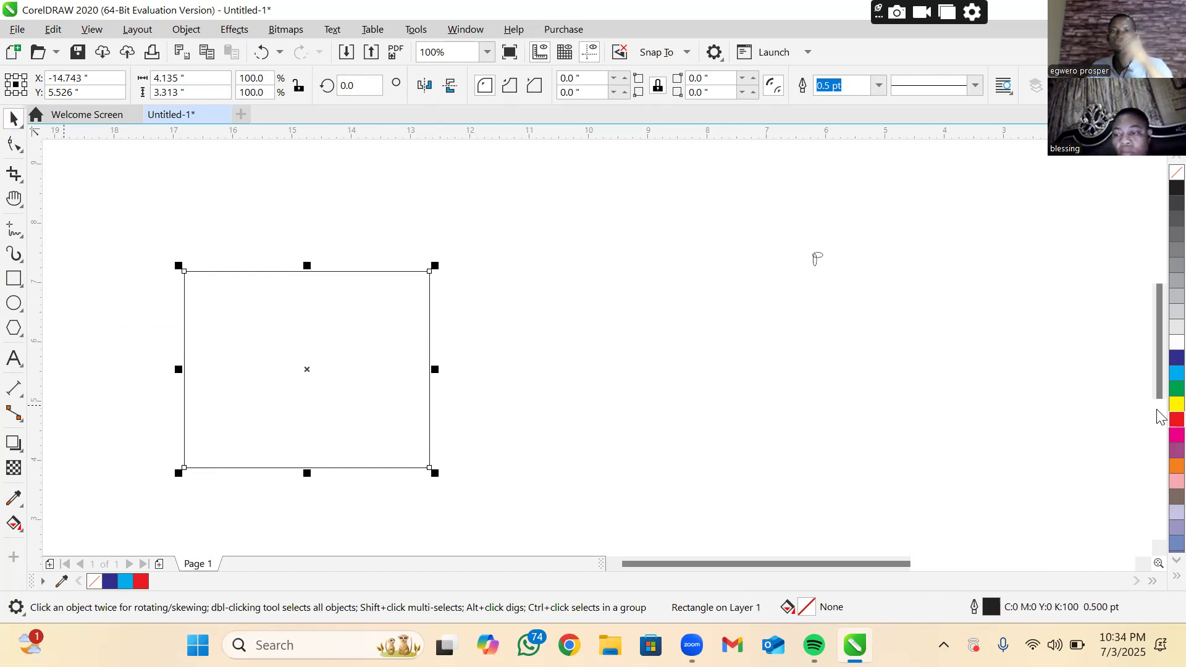
click(1177, 419)
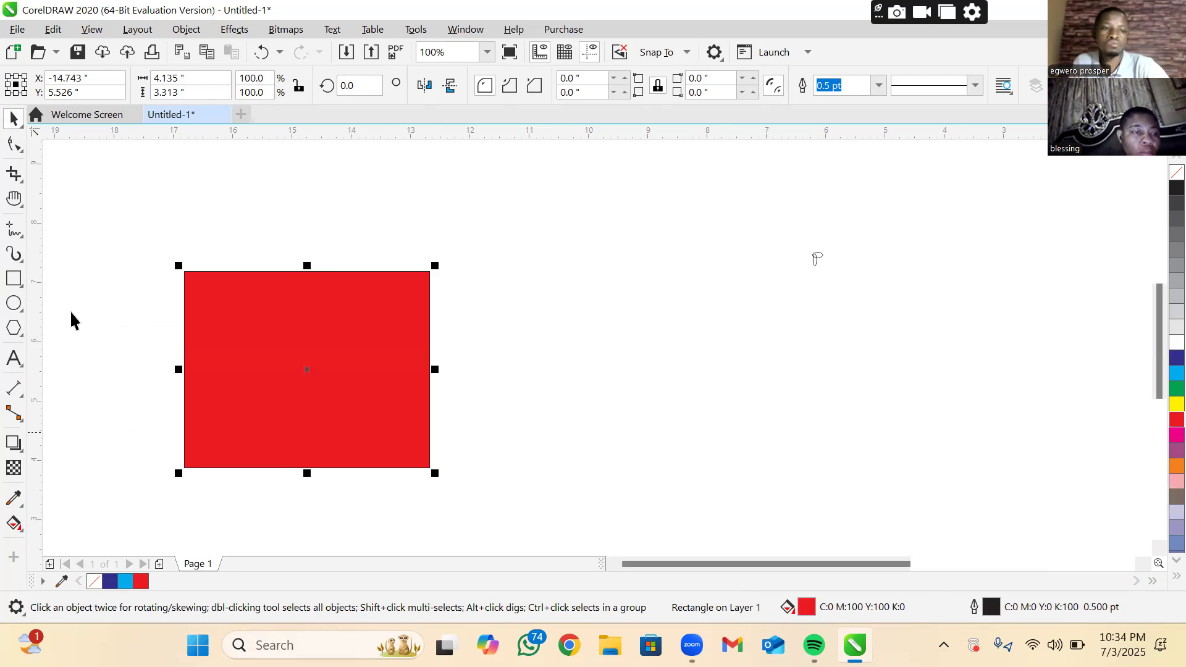
Round only the red rectangle's upper-left and lower-right corners with the Shape tool, each to a radius of about 1.656 inches
click(15, 147)
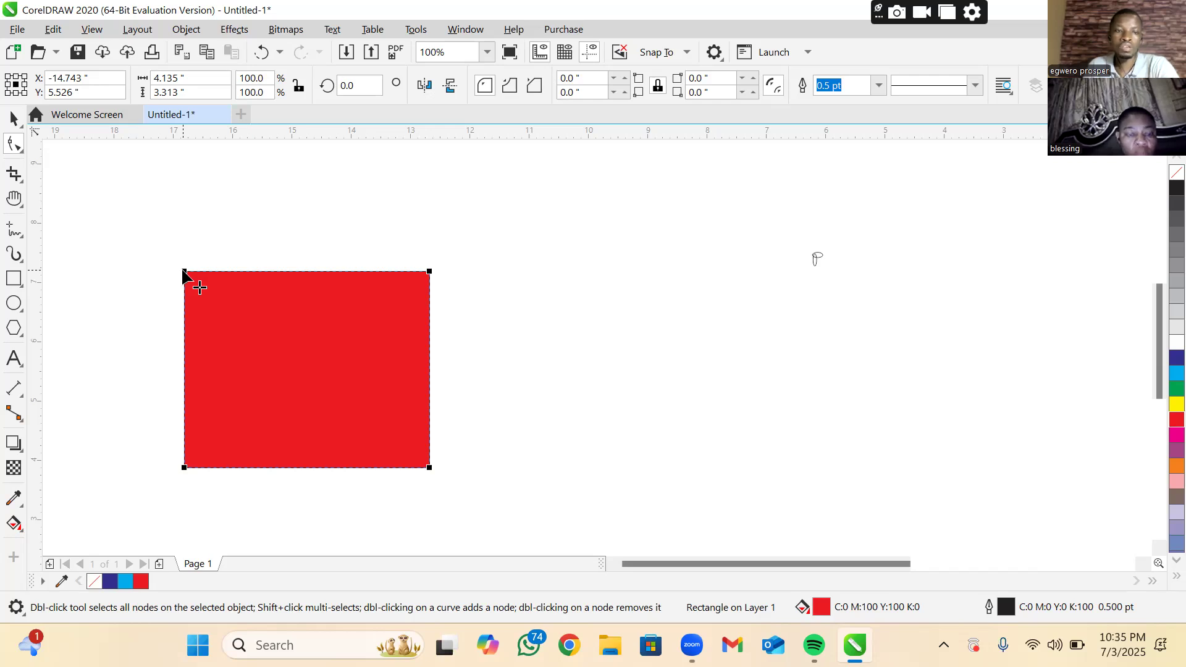
click(184, 271)
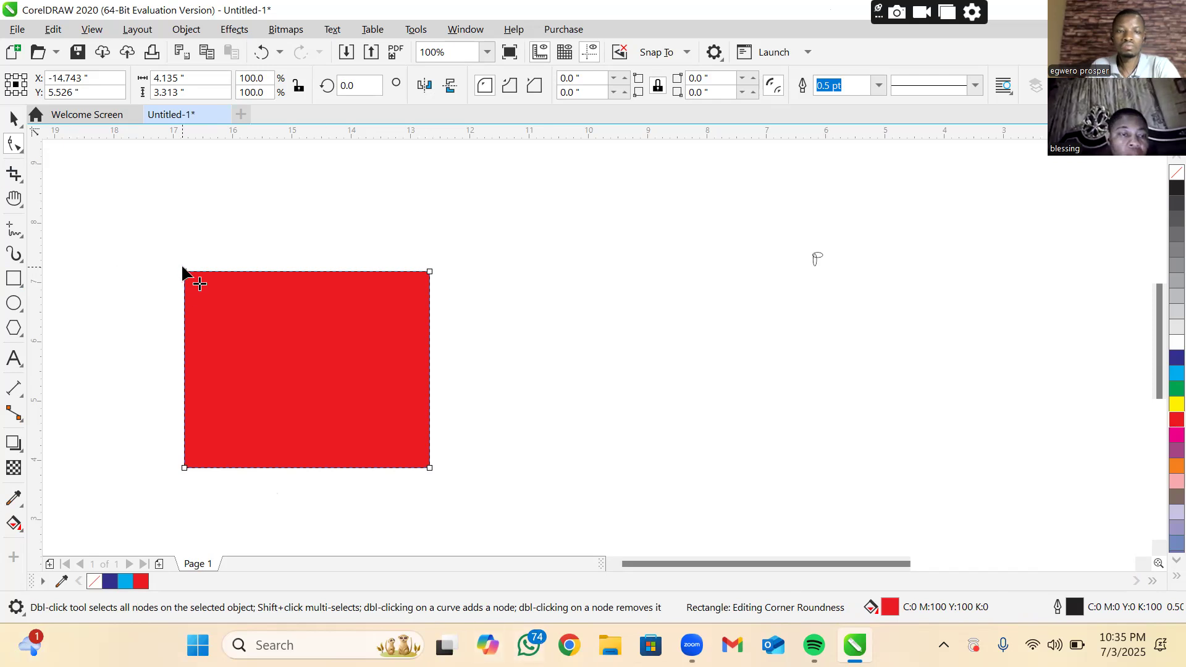
drag(184, 272, 303, 325)
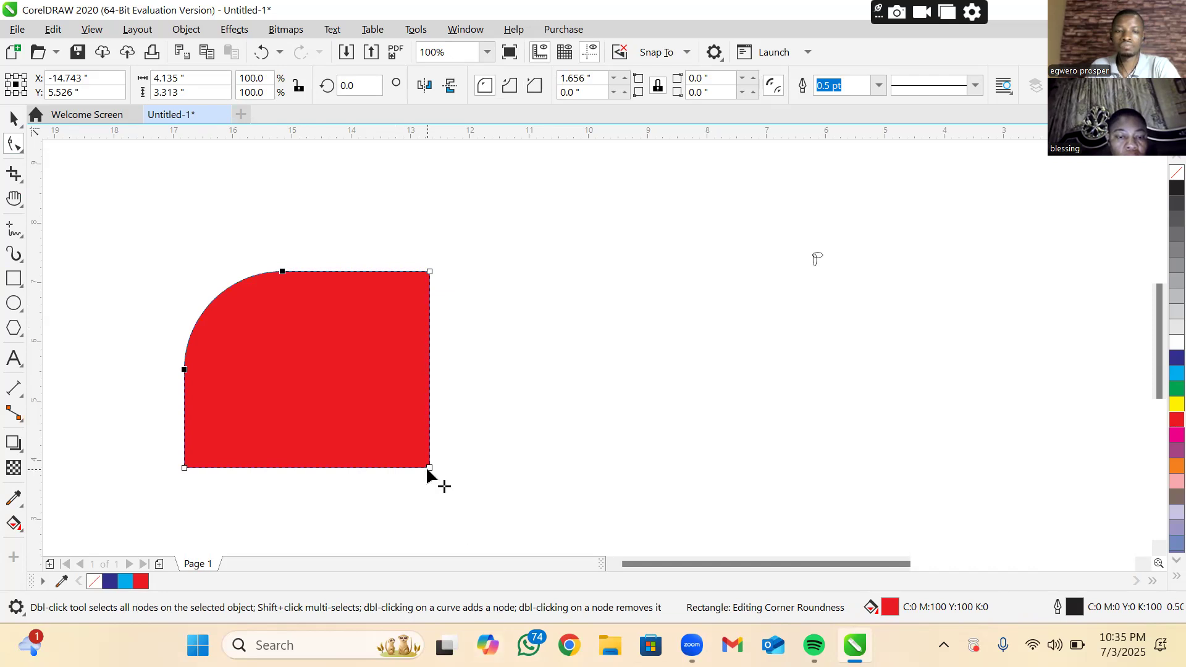
drag(428, 468, 285, 328)
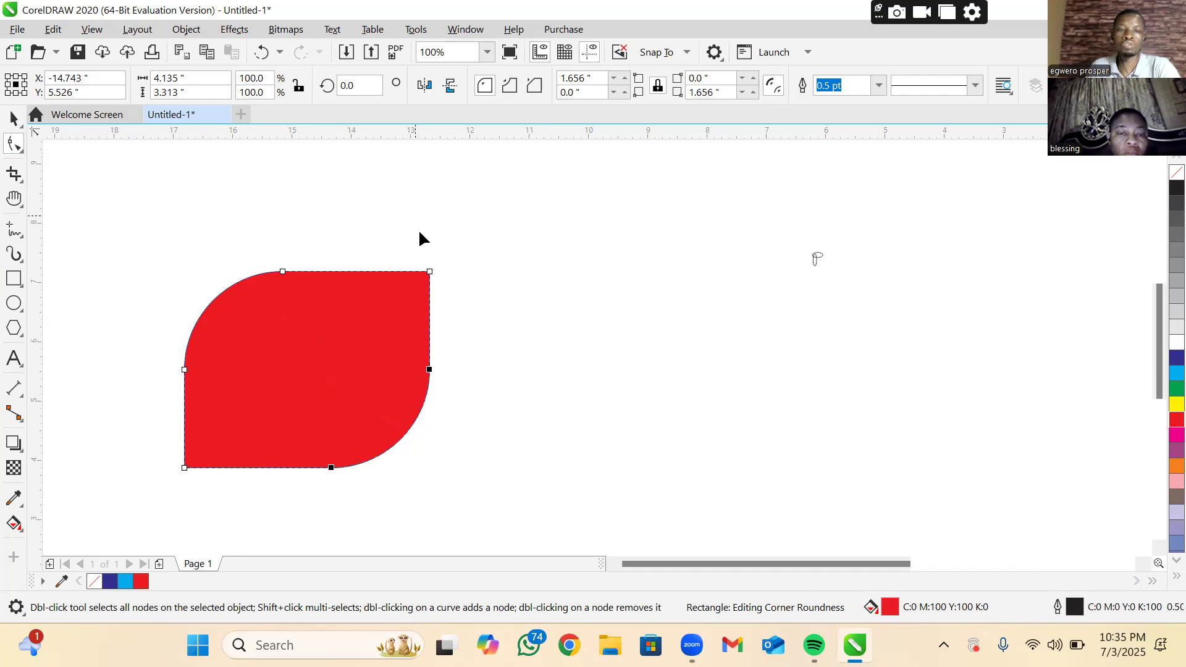
Make a centered copy of the red leaf shape scaled to about 85.5% and fill the copy with yellow
click(13, 120)
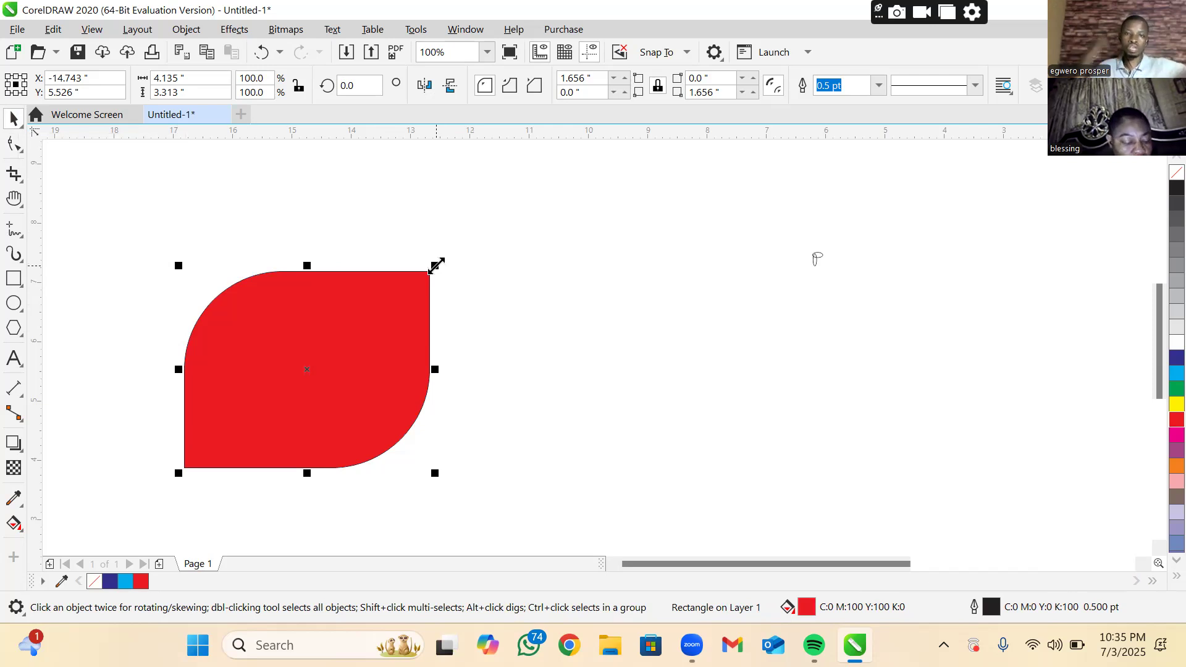
drag(437, 265, 421, 278)
right_click(424, 280)
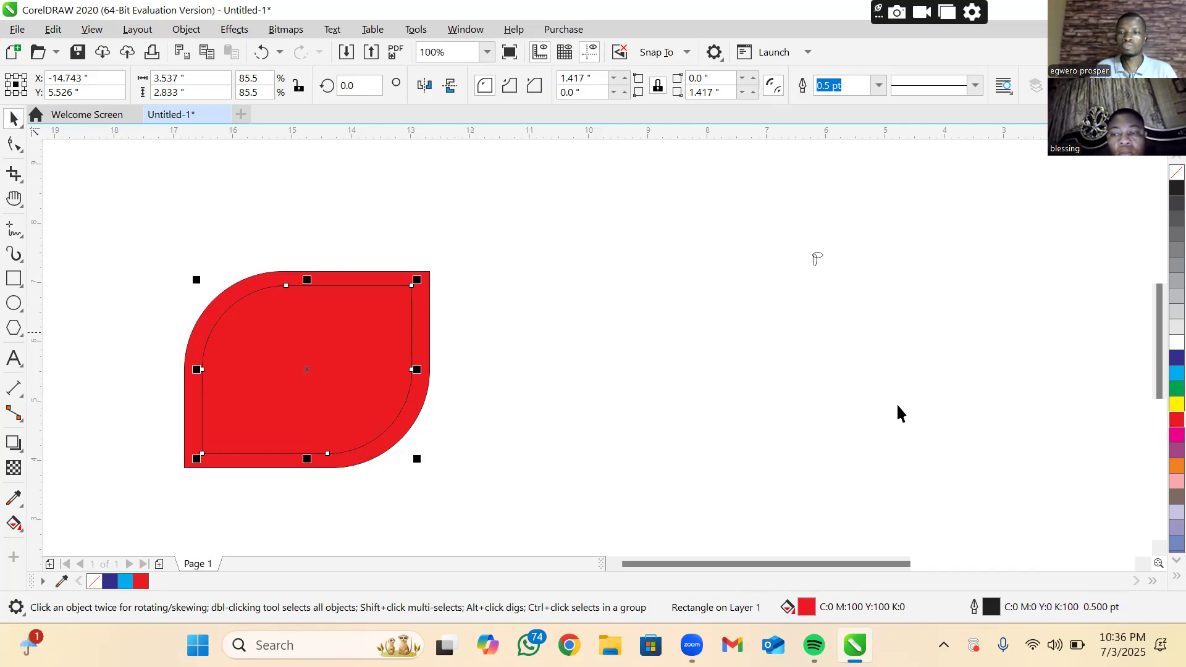
click(1177, 404)
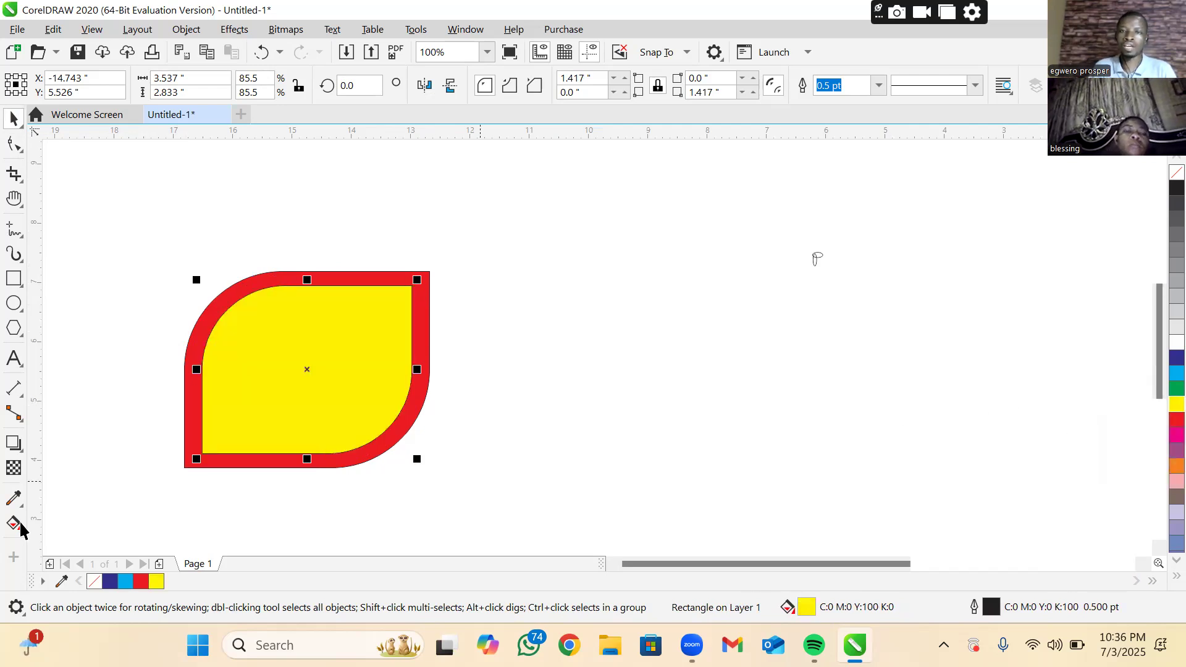
click(583, 467)
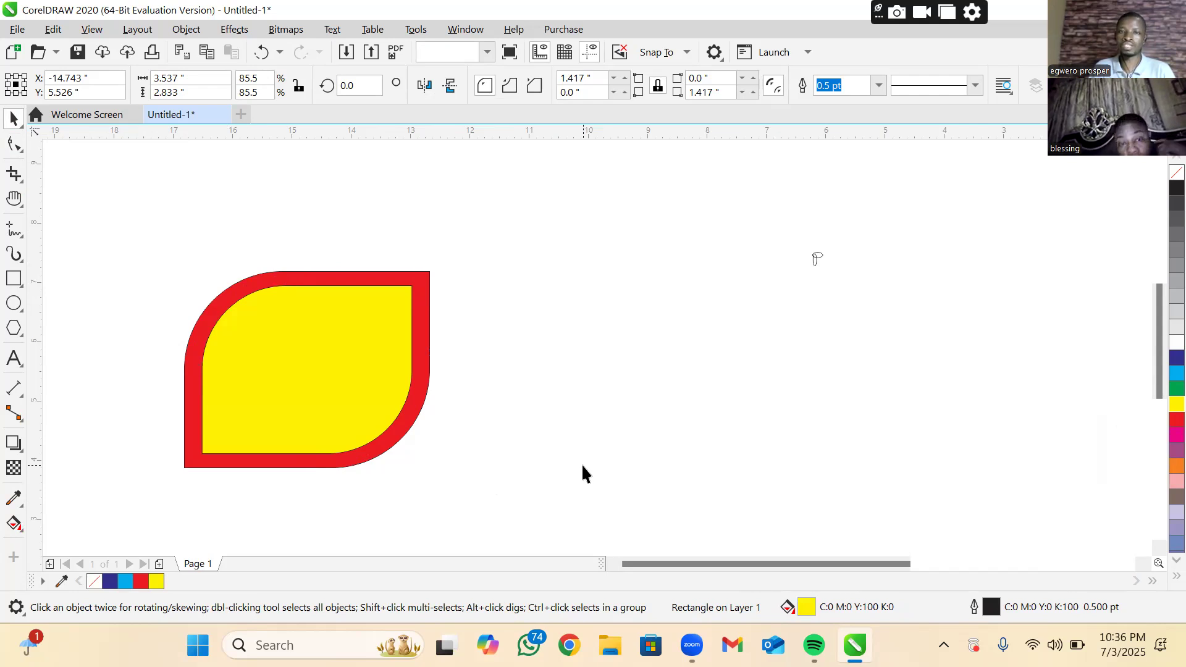